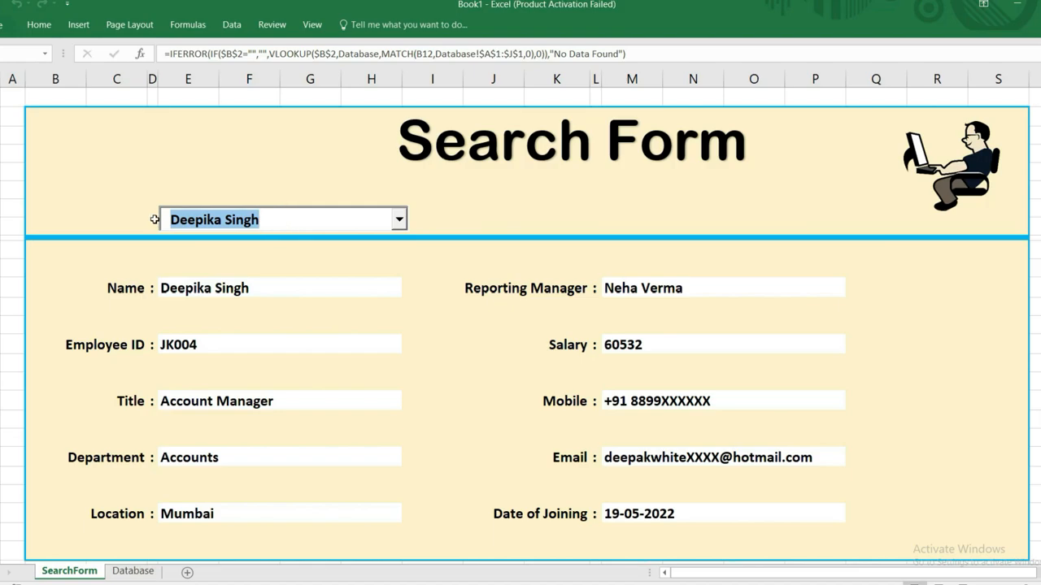
Look up three employees one after another by entering their full names in the search form
{"action": "type", "text": "Varun Sharma"}
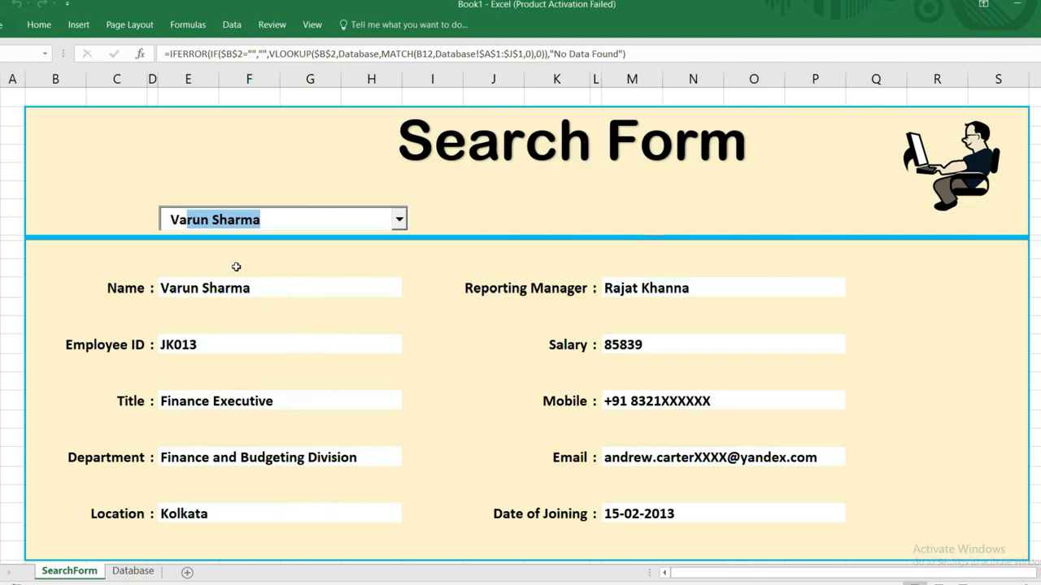
{"action": "left_click_drag", "start_coordinate": [281, 218], "coordinate": [151, 221]}
{"action": "type", "text": "Deepika Singh"}
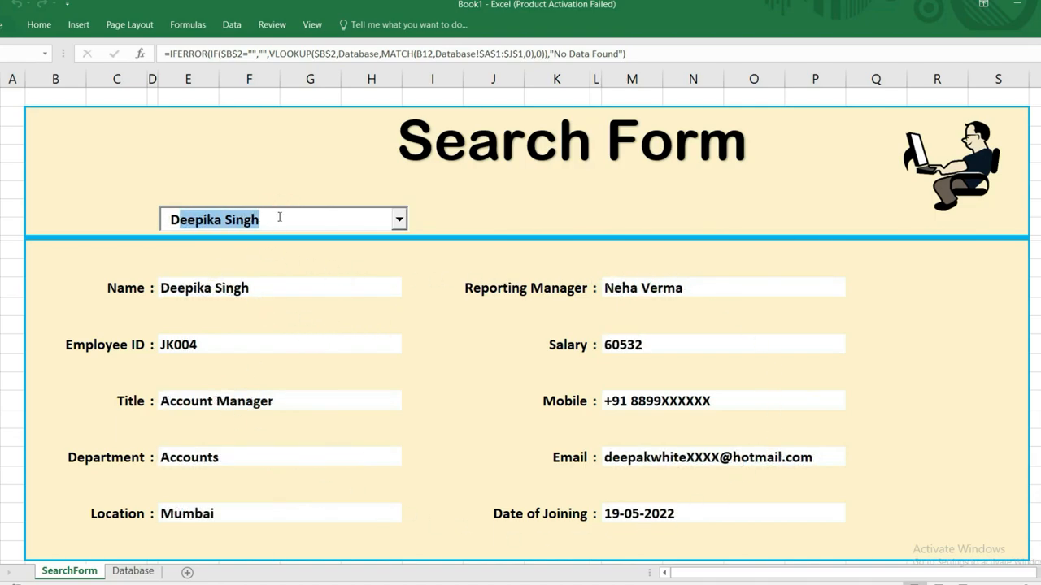
{"action": "left_click_drag", "start_coordinate": [279, 217], "coordinate": [162, 219]}
{"action": "type", "text": "Vinita Chacko"}
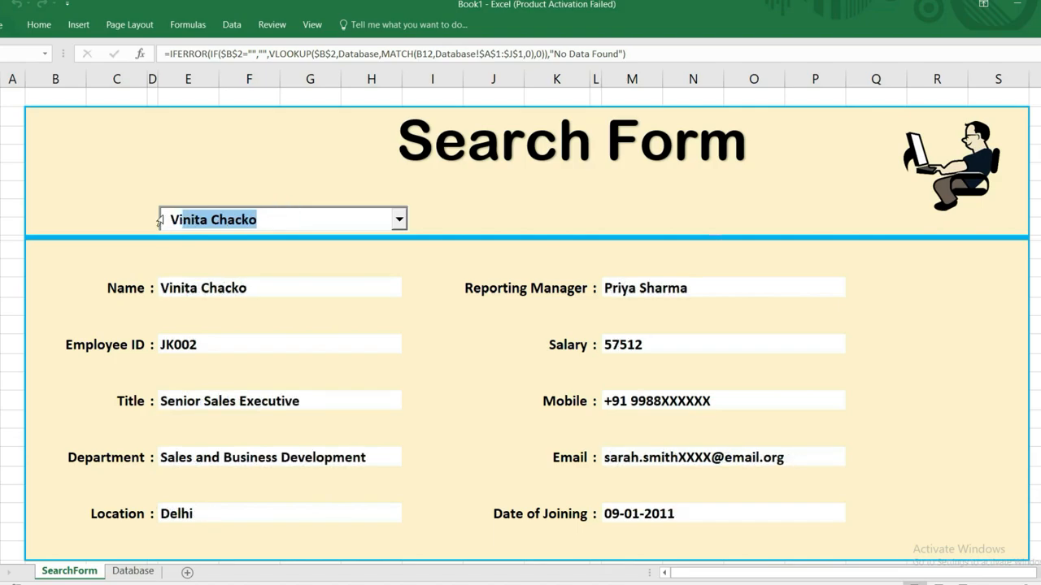
Look up two employees chosen from the form's name list and a third by entering the full name
{"action": "double_click", "coordinate": [270, 218]}
{"action": "left_click", "coordinate": [399, 220]}
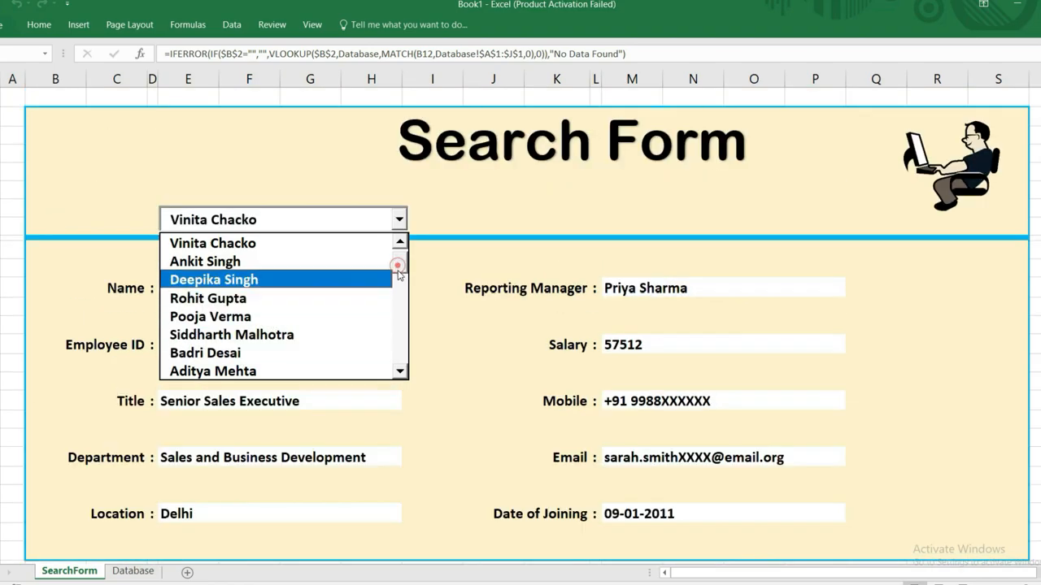
{"action": "left_click_drag", "start_coordinate": [399, 263], "coordinate": [404, 325]}
{"action": "left_click", "coordinate": [228, 340]}
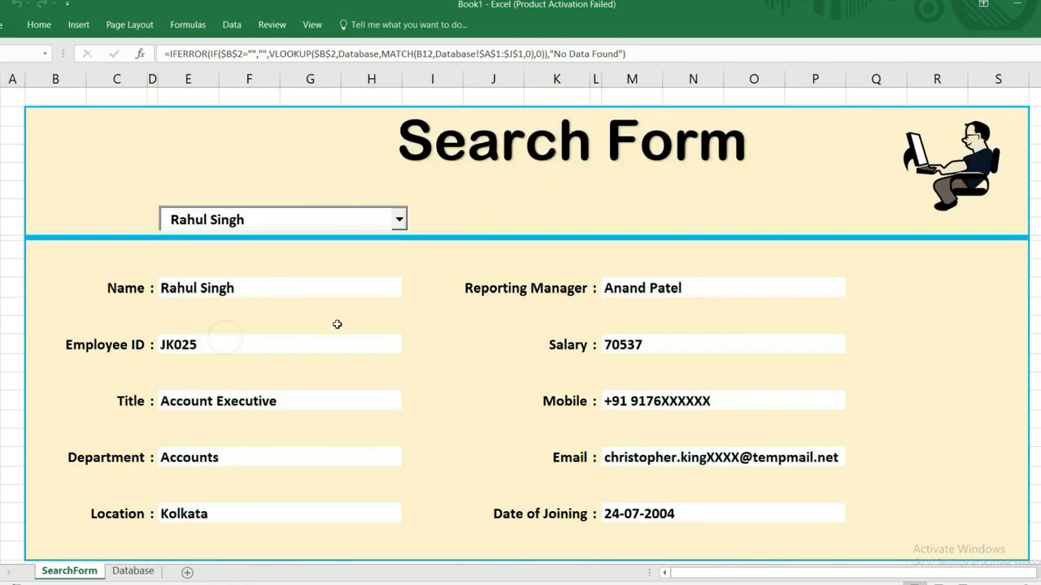
{"action": "left_click", "coordinate": [398, 219]}
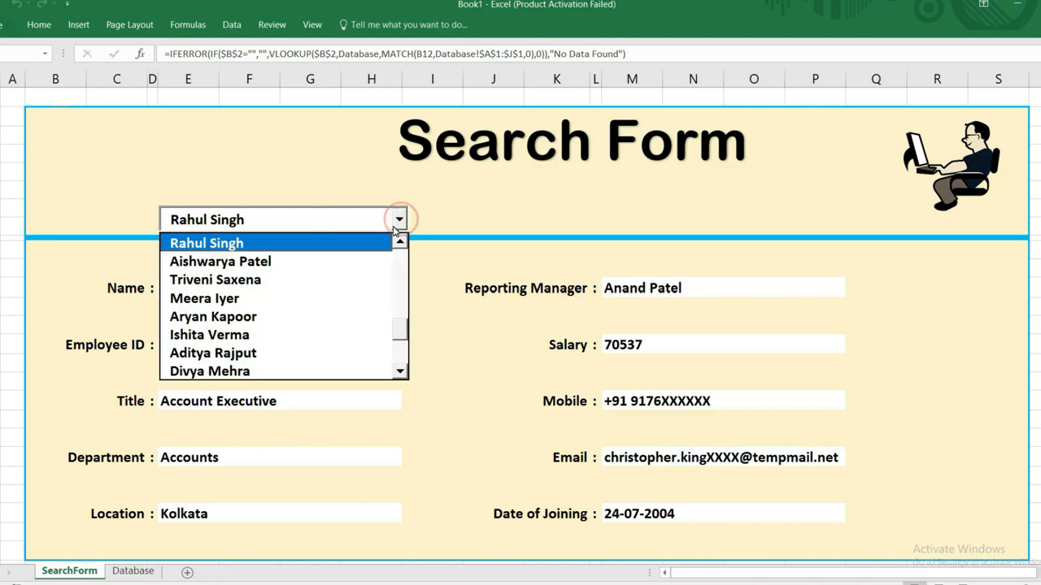
{"action": "left_click", "coordinate": [250, 281]}
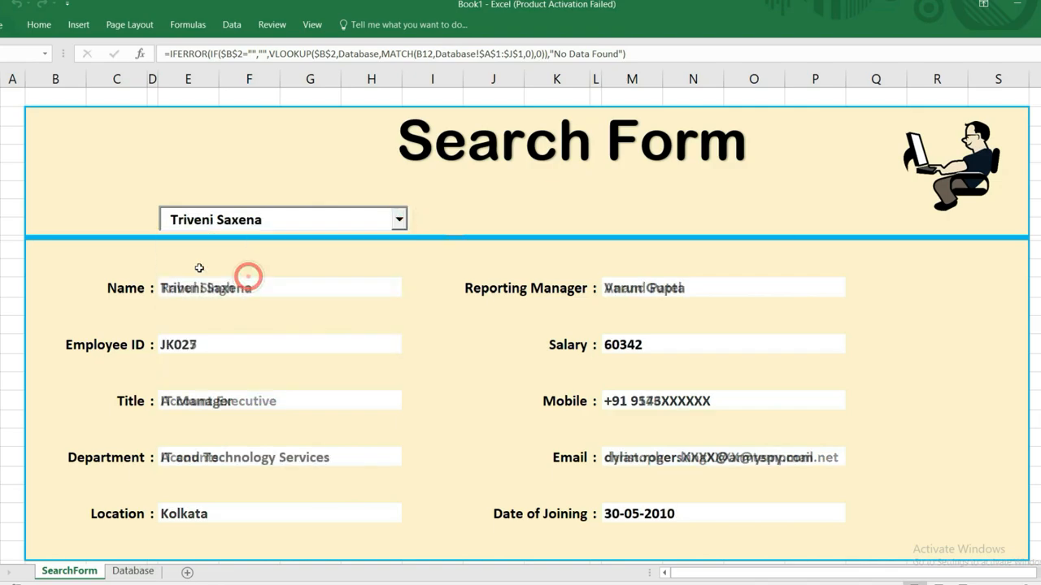
{"action": "left_click", "coordinate": [282, 220]}
{"action": "type", "text": "Meera Iyer"}
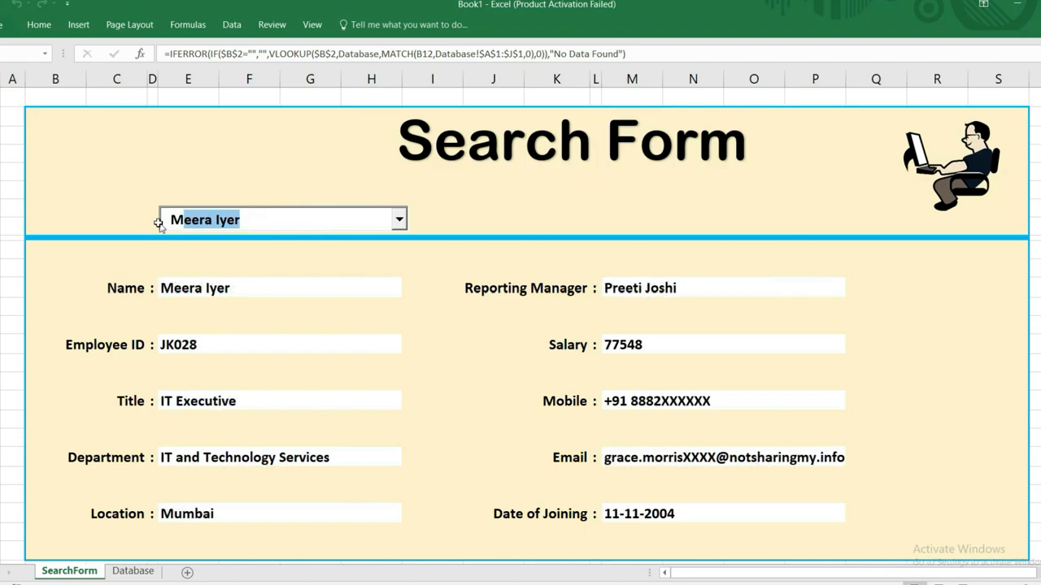
Clear the search box, and test the form with the unlisted entry "Adfaf"
{"action": "left_click_drag", "start_coordinate": [272, 220], "coordinate": [136, 222]}
{"action": "key", "text": "Delete"}
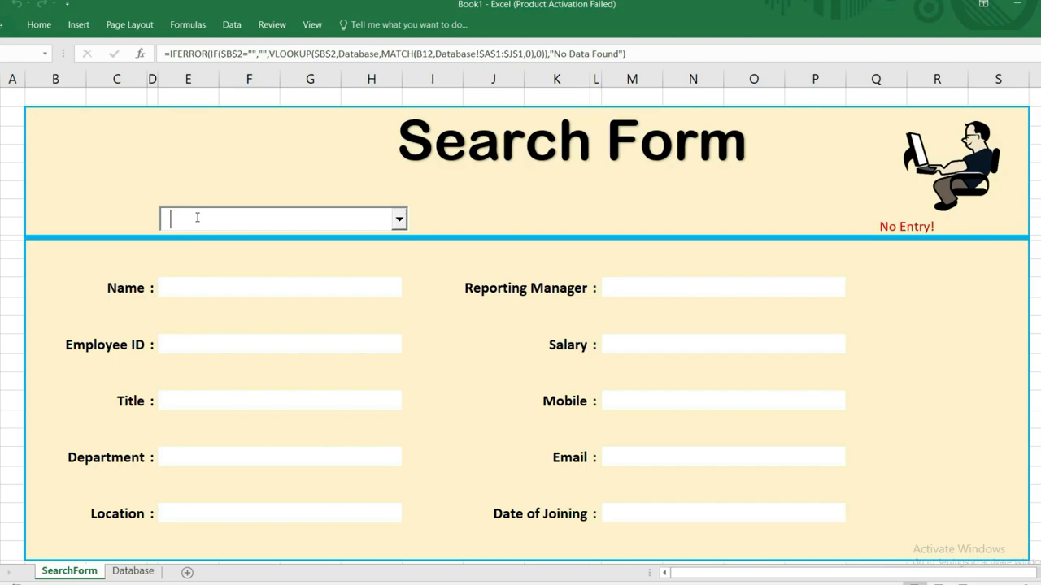
{"action": "type", "text": "Adfaf"}
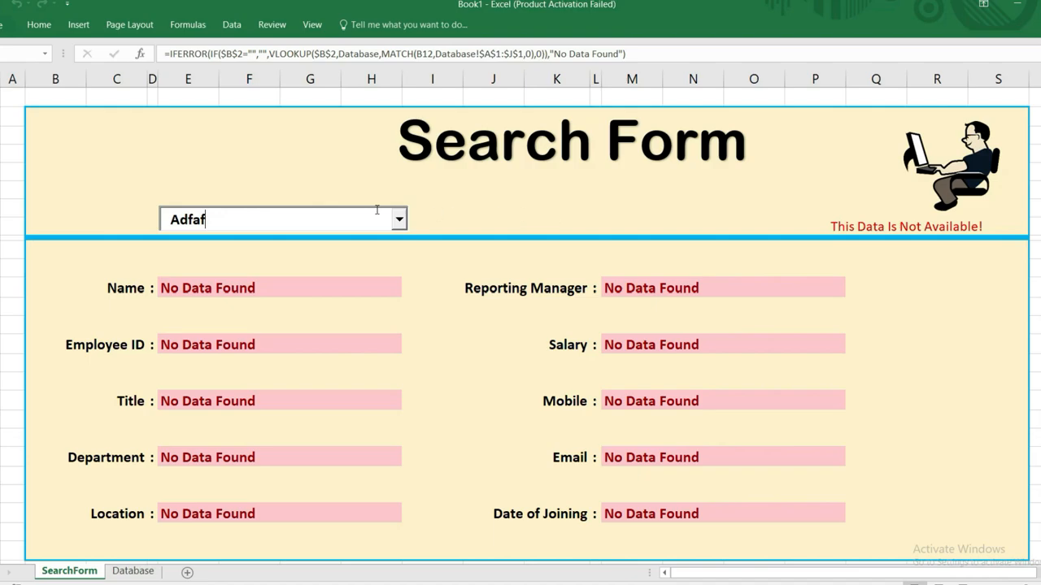
Replace the invalid search entry with an employee's full name from the database
{"action": "left_click_drag", "start_coordinate": [254, 217], "coordinate": [159, 226]}
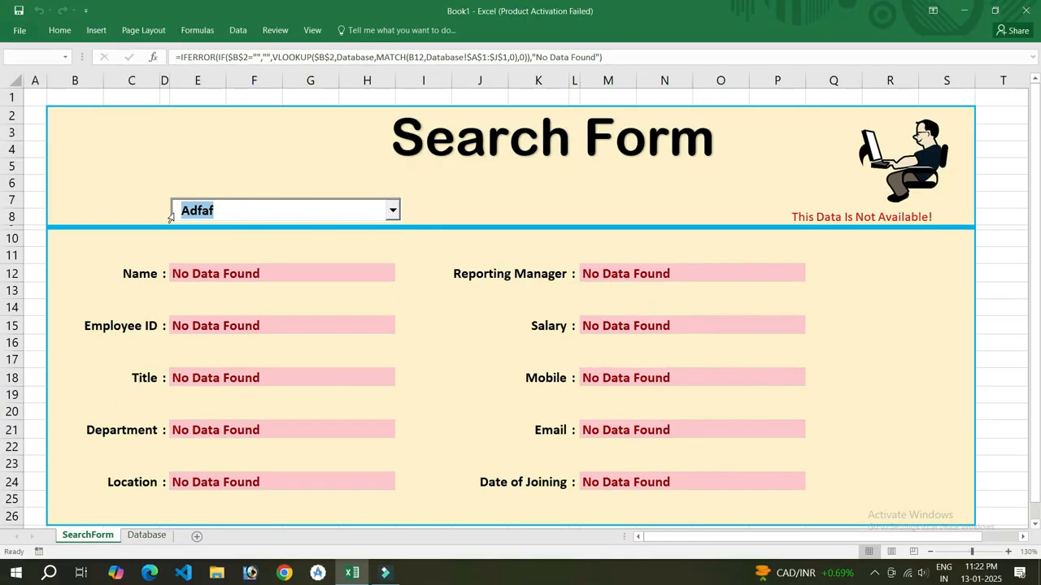
{"action": "key", "text": "BackSpace"}
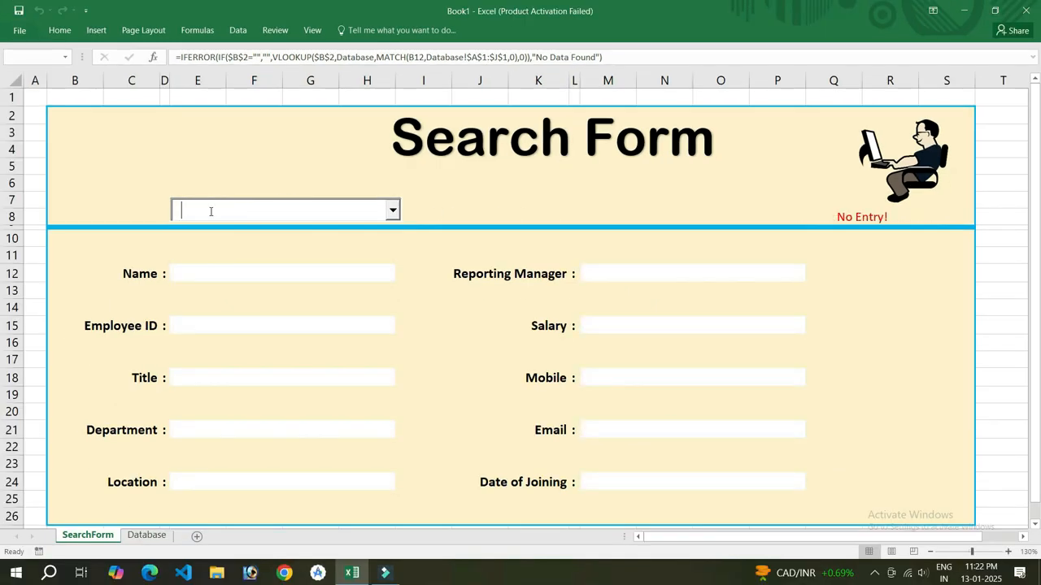
{"action": "type", "text": "Deepika Singh"}
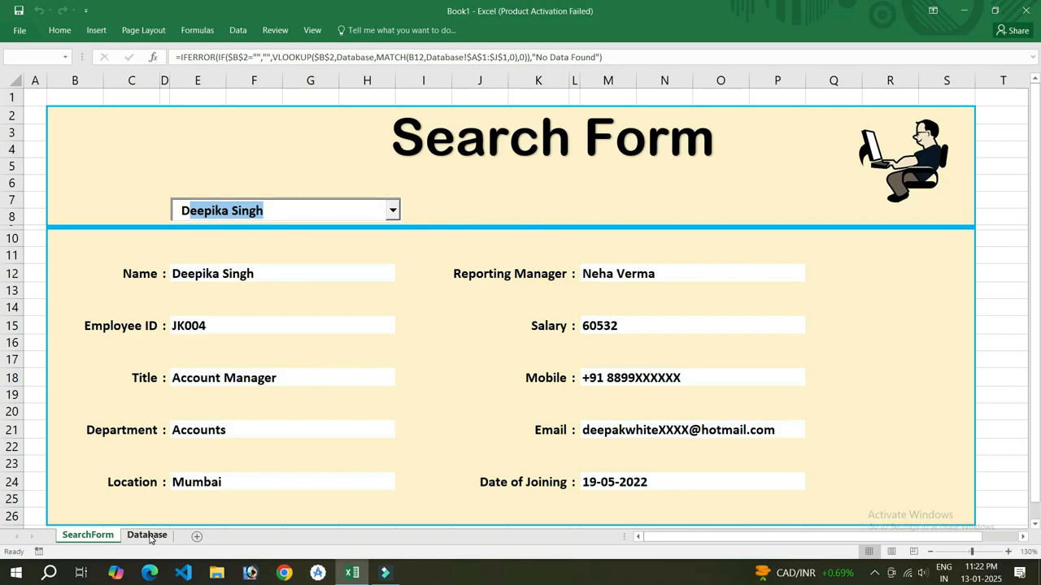
Review the employee records on the Database sheet from first to last row, and return to the SearchForm sheet
{"action": "left_click", "coordinate": [148, 537]}
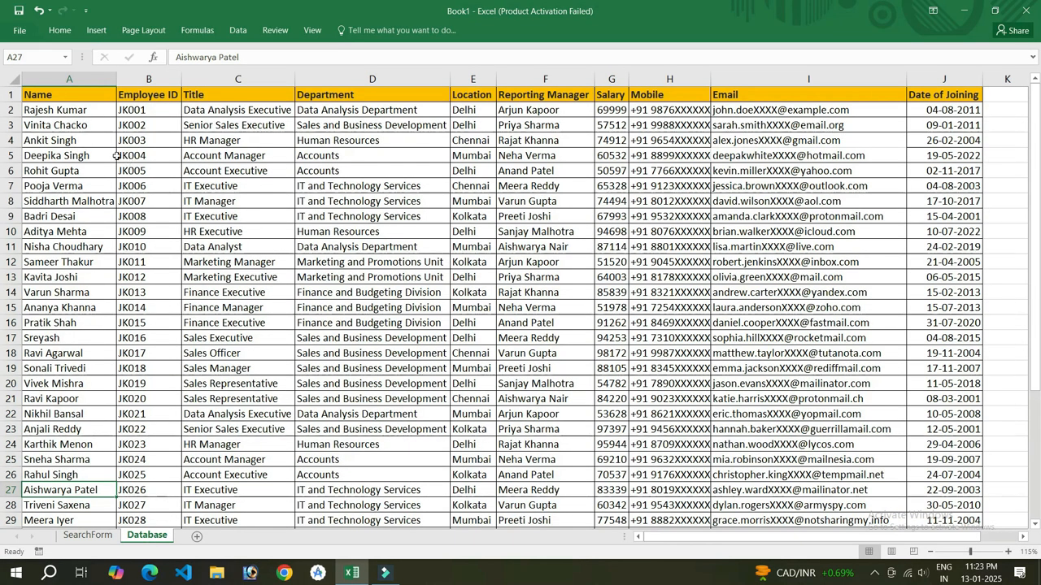
{"action": "scroll", "coordinate": [175, 228], "scroll_direction": "down", "scroll_amount": 2}
{"action": "scroll", "coordinate": [189, 246], "scroll_direction": "down", "scroll_amount": 3}
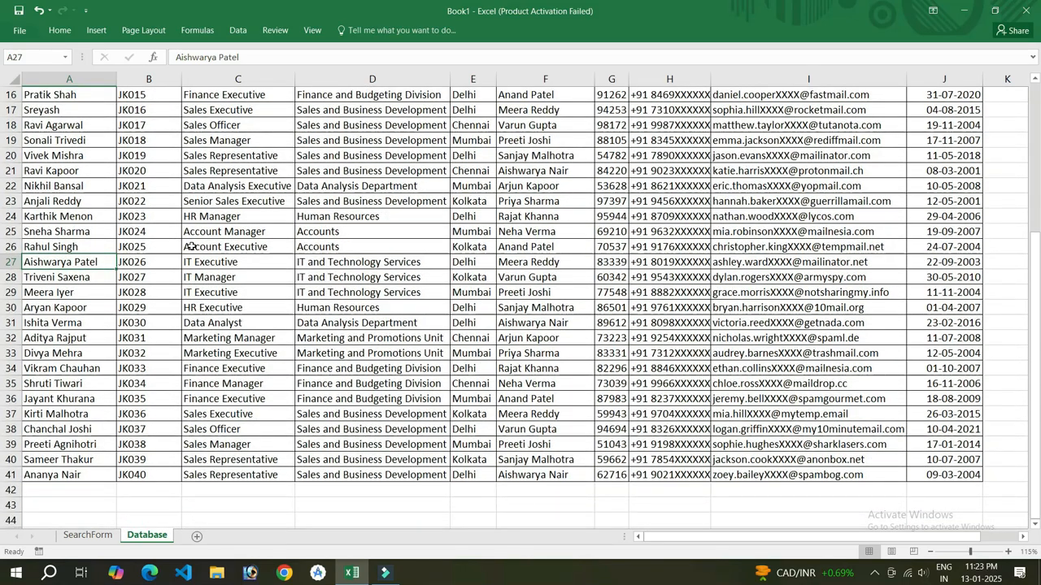
{"action": "scroll", "coordinate": [191, 247], "scroll_direction": "down", "scroll_amount": 1}
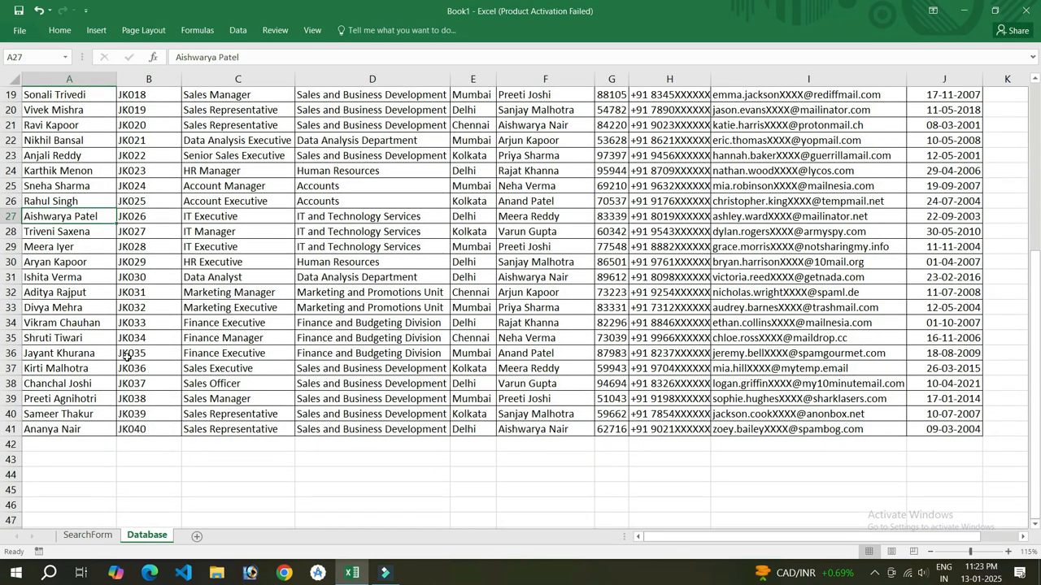
{"action": "scroll", "coordinate": [159, 390], "scroll_direction": "up", "scroll_amount": 6}
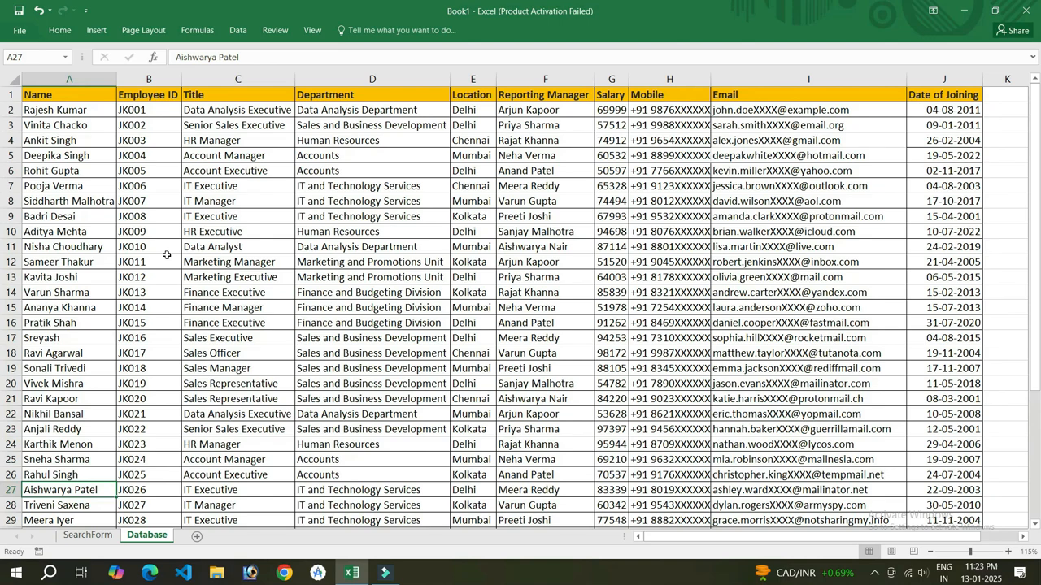
{"action": "left_click", "coordinate": [83, 537]}
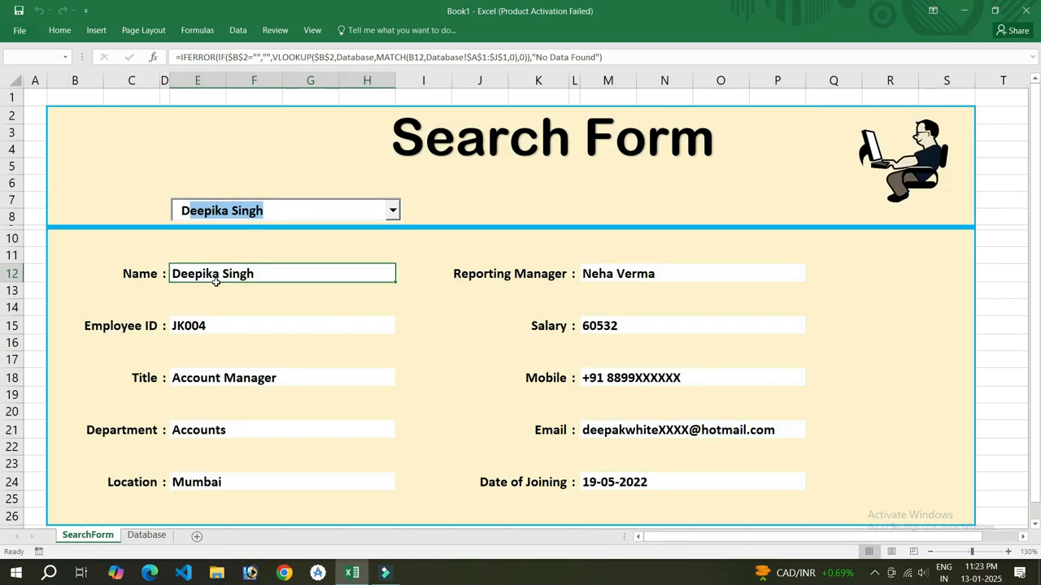
Look up two employees whose names start with V in the search form
{"action": "left_click", "coordinate": [269, 208]}
{"action": "key", "text": "Down"}
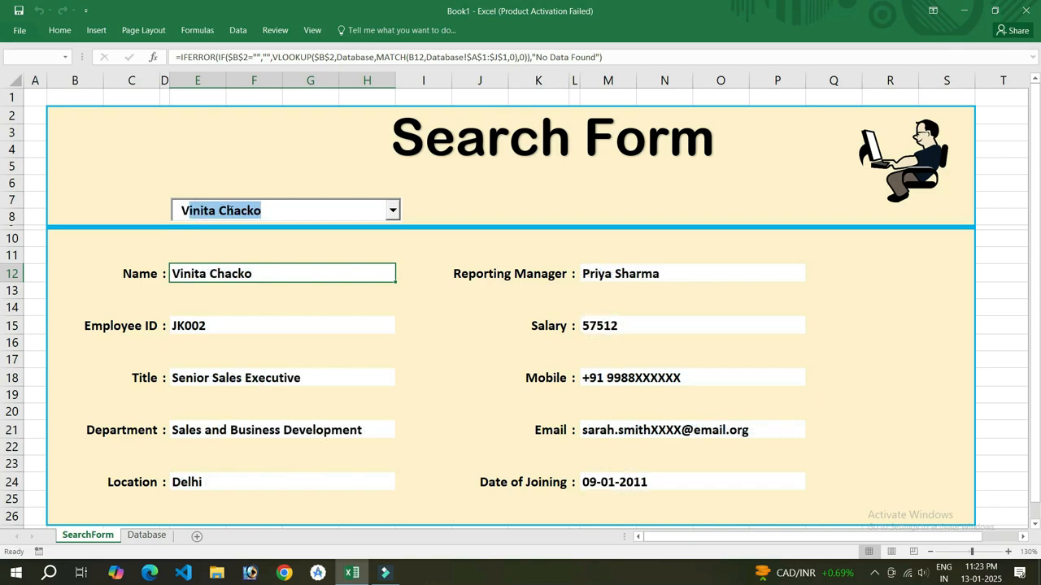
{"action": "type", "text": "arun Sharma"}
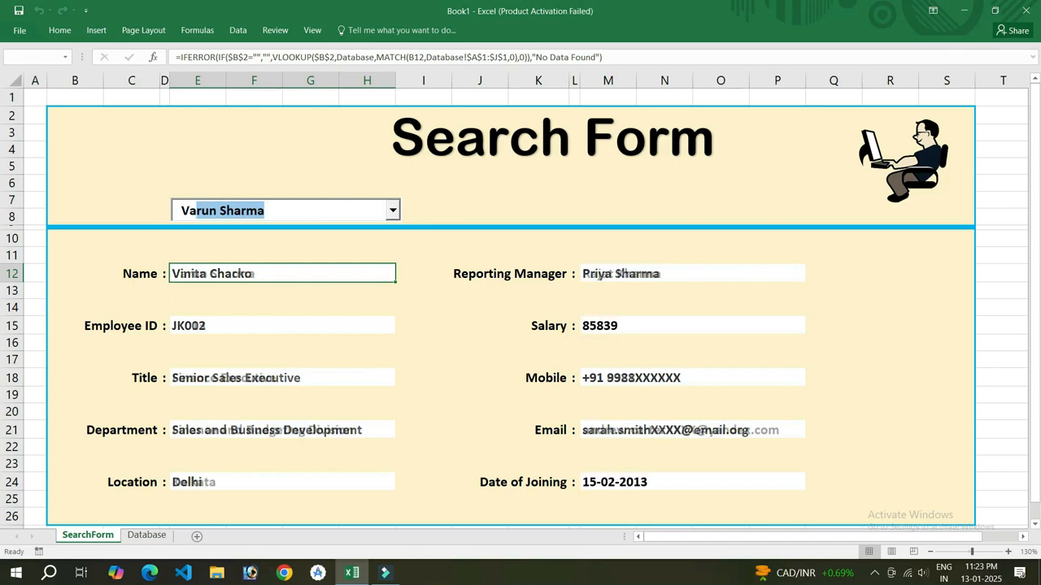
{"action": "left_click_drag", "start_coordinate": [265, 210], "coordinate": [182, 212]}
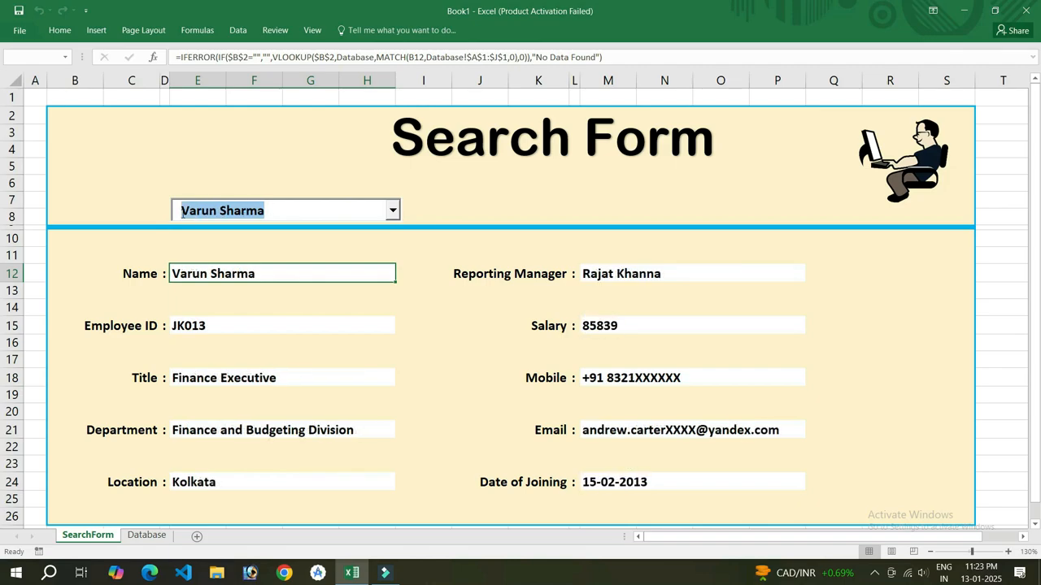
{"action": "left_click", "coordinate": [291, 210]}
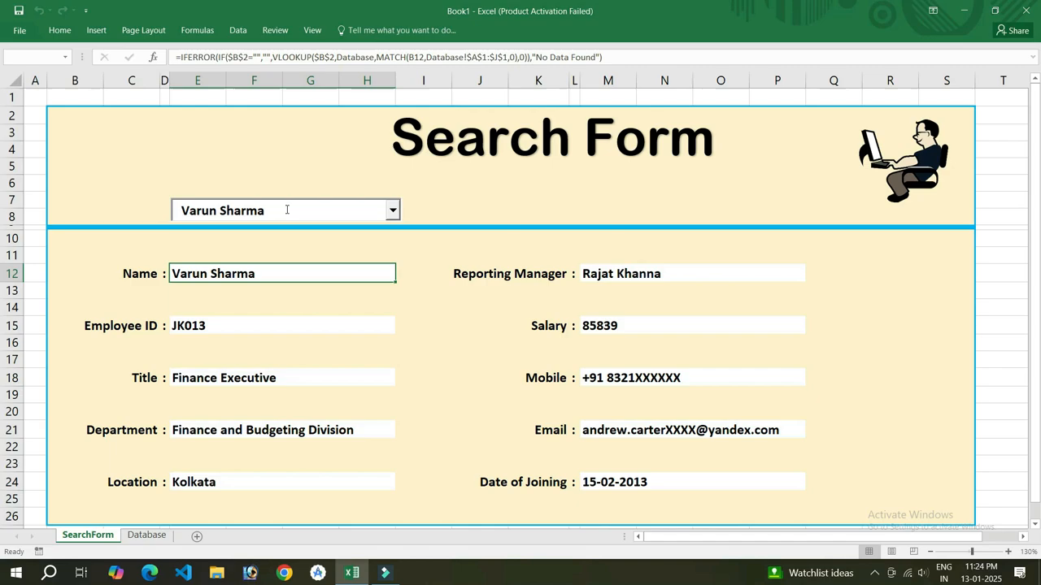
Create a new blank workbook
{"action": "left_click", "coordinate": [18, 32]}
{"action": "left_click", "coordinate": [30, 86]}
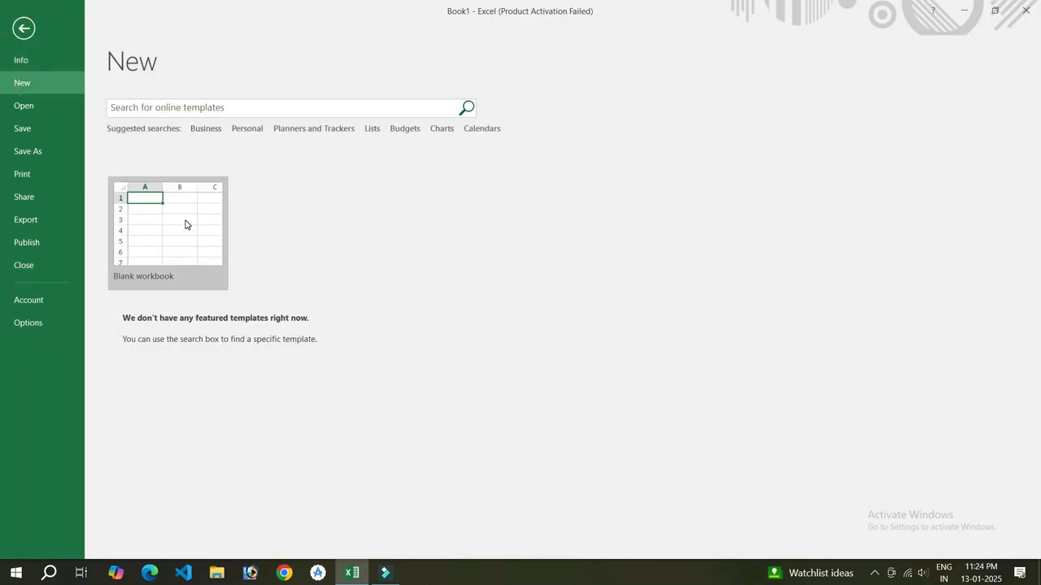
{"action": "left_click", "coordinate": [167, 239]}
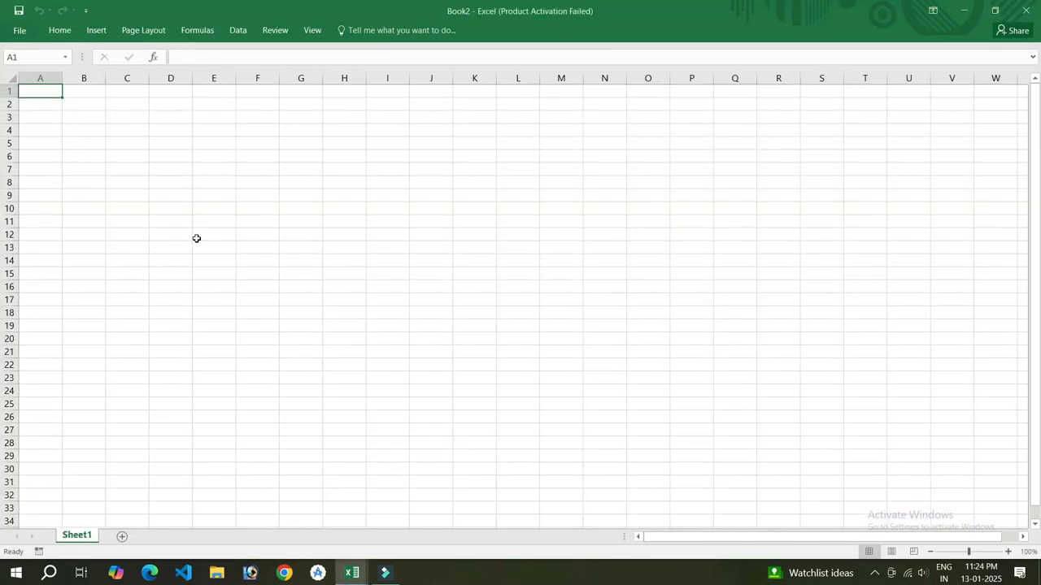
{"action": "scroll", "coordinate": [172, 154], "scroll_direction": "up", "scroll_amount": 2}
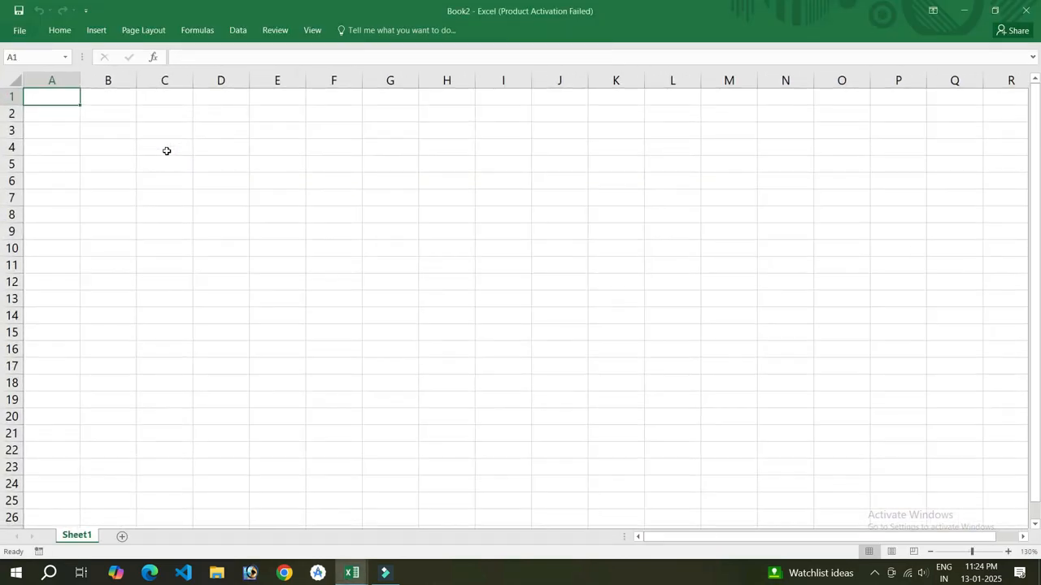
Copy the entire employee table from the Database sheet of Book1
{"action": "left_click", "coordinate": [351, 573]}
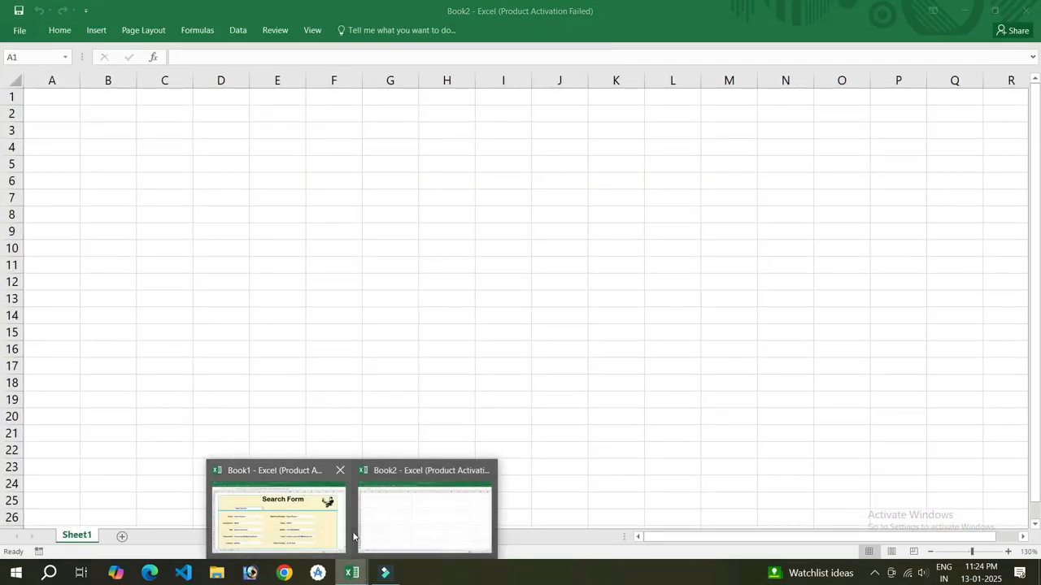
{"action": "left_click", "coordinate": [342, 522]}
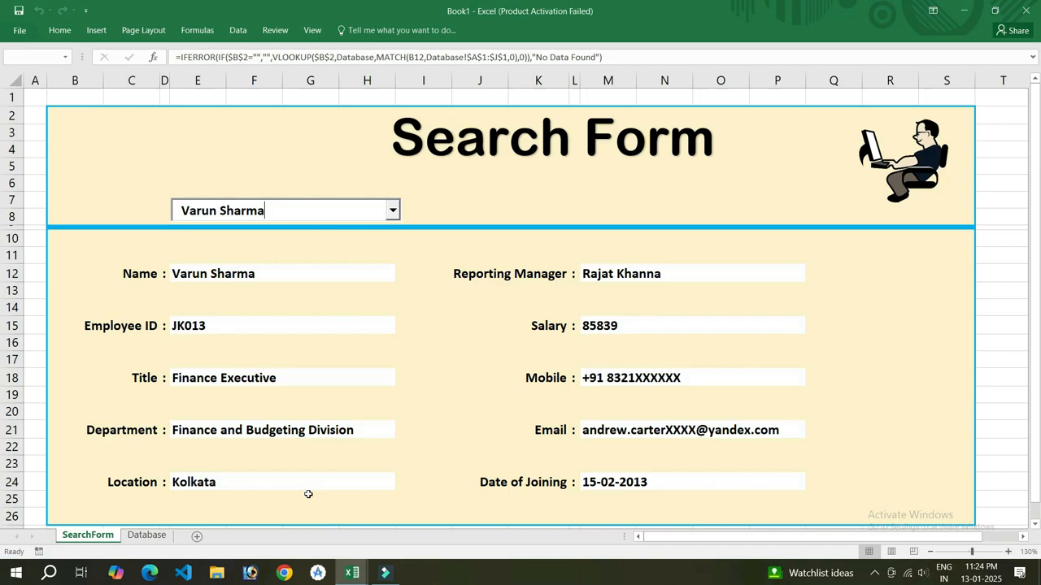
{"action": "left_click", "coordinate": [147, 534]}
{"action": "left_click", "coordinate": [60, 95]}
{"action": "left_click", "coordinate": [216, 171]}
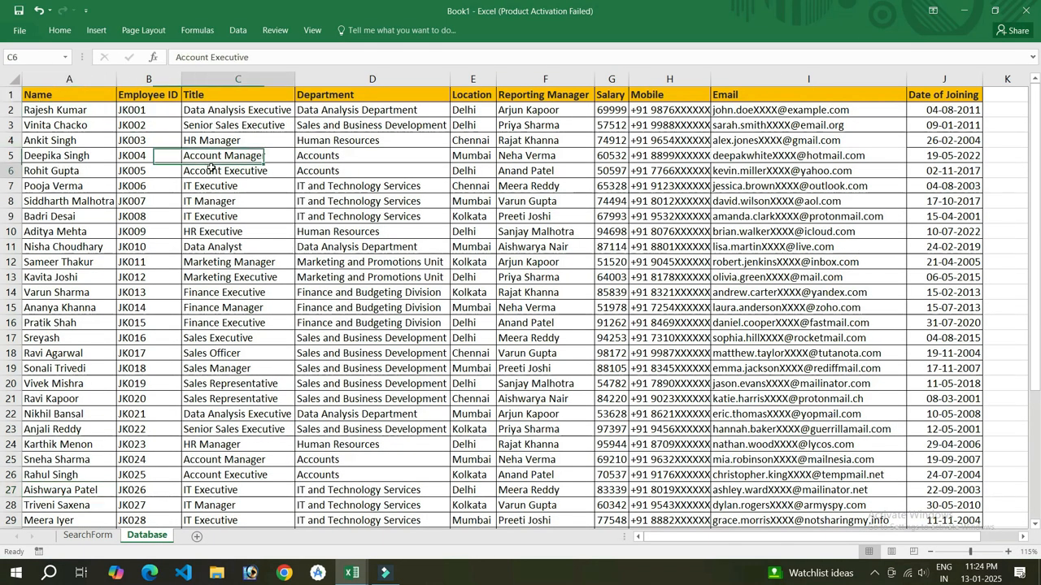
{"action": "key", "text": "ctrl+a"}
{"action": "scroll", "coordinate": [343, 310], "scroll_direction": "down", "scroll_amount": 5}
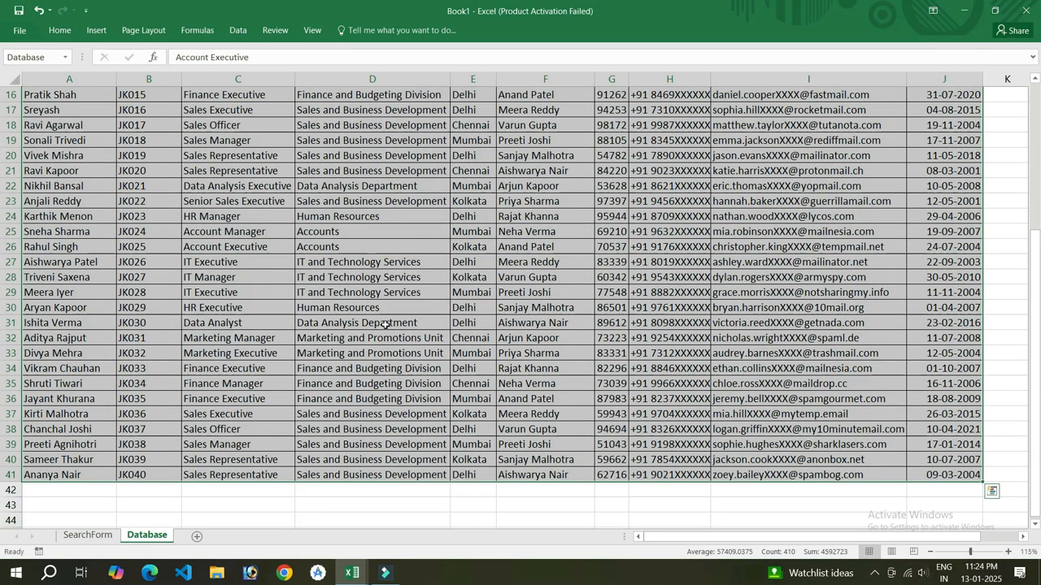
{"action": "scroll", "coordinate": [363, 303], "scroll_direction": "up", "scroll_amount": 5}
{"action": "key", "text": "ctrl+c"}
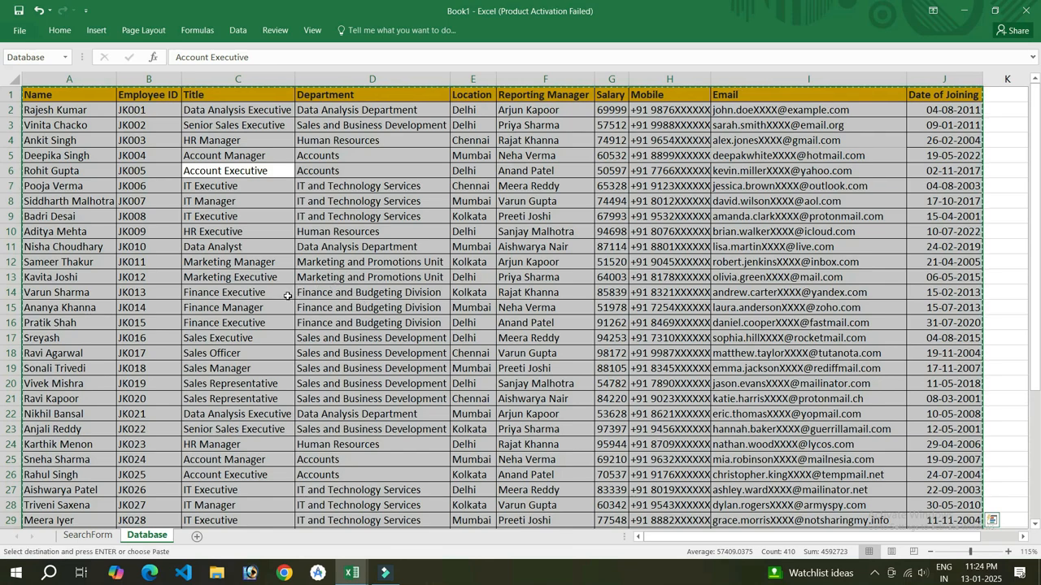
Paste the employee table at A1 of a new sheet in Book2, and auto-fit columns A to J
{"action": "key", "text": "ctrl+n"}
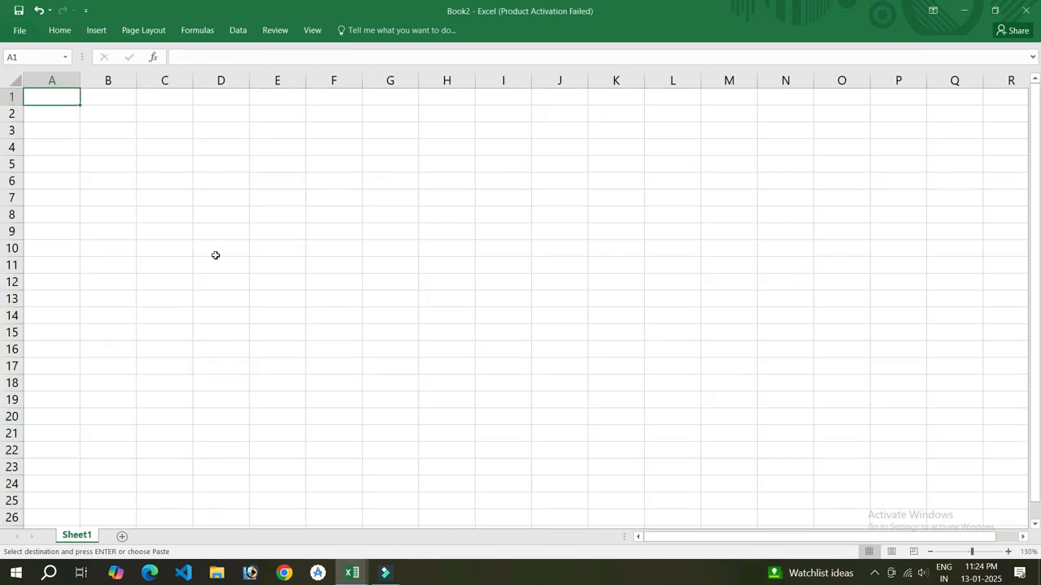
{"action": "left_click", "coordinate": [121, 537]}
{"action": "key", "text": "ctrl+v"}
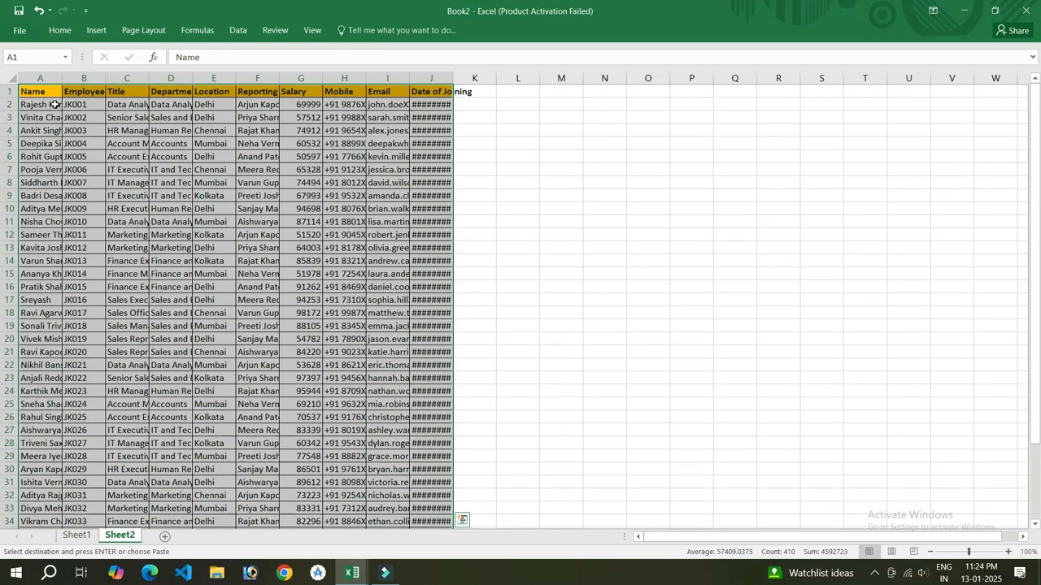
{"action": "left_click_drag", "start_coordinate": [41, 78], "coordinate": [439, 88]}
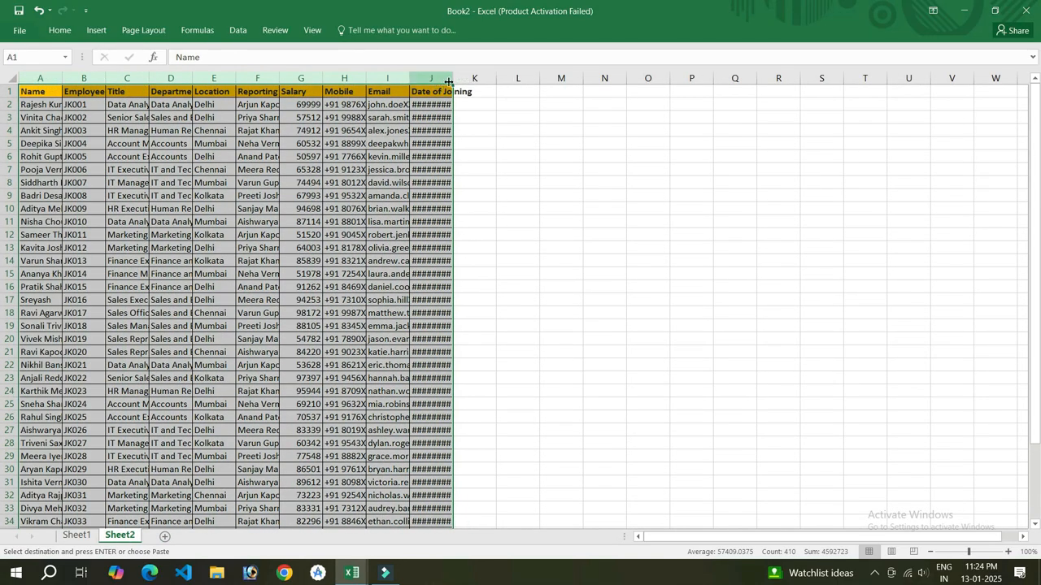
{"action": "double_click", "coordinate": [453, 78]}
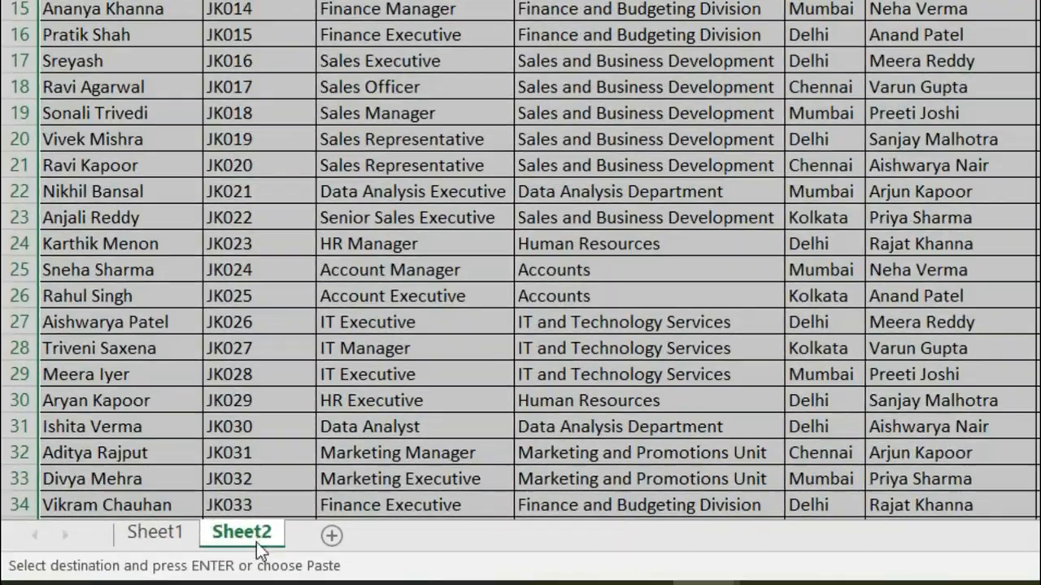
Rename Sheet2 as Database
{"action": "right_click", "coordinate": [145, 536]}
{"action": "left_click", "coordinate": [182, 414]}
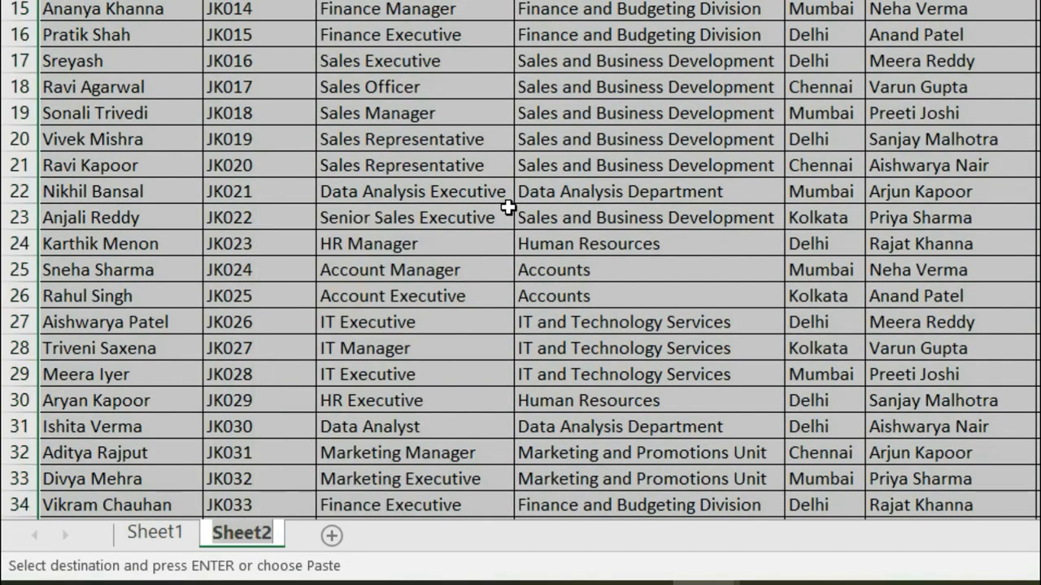
{"action": "type", "text": "Database"}
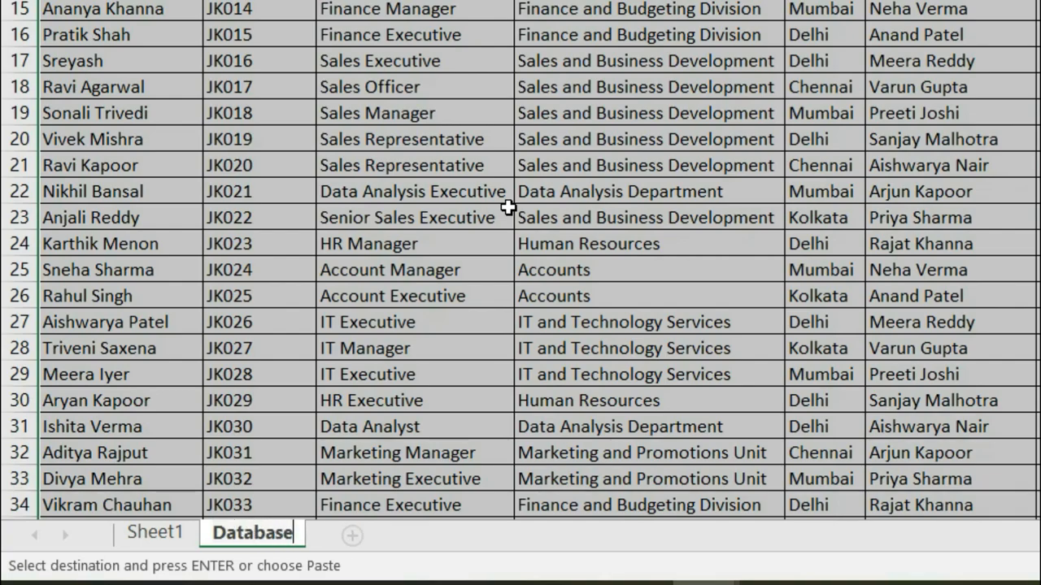
{"action": "key", "text": "Return"}
Rename Sheet1 as SearchForm
{"action": "left_click", "coordinate": [160, 537]}
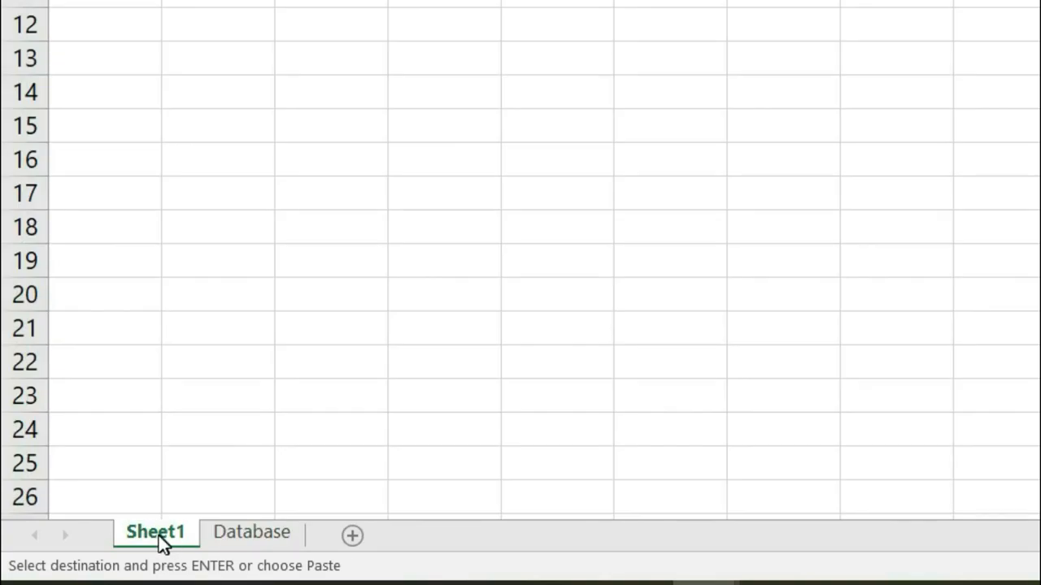
{"action": "right_click", "coordinate": [159, 536]}
{"action": "left_click", "coordinate": [222, 276]}
{"action": "type", "text": "SearchForm"}
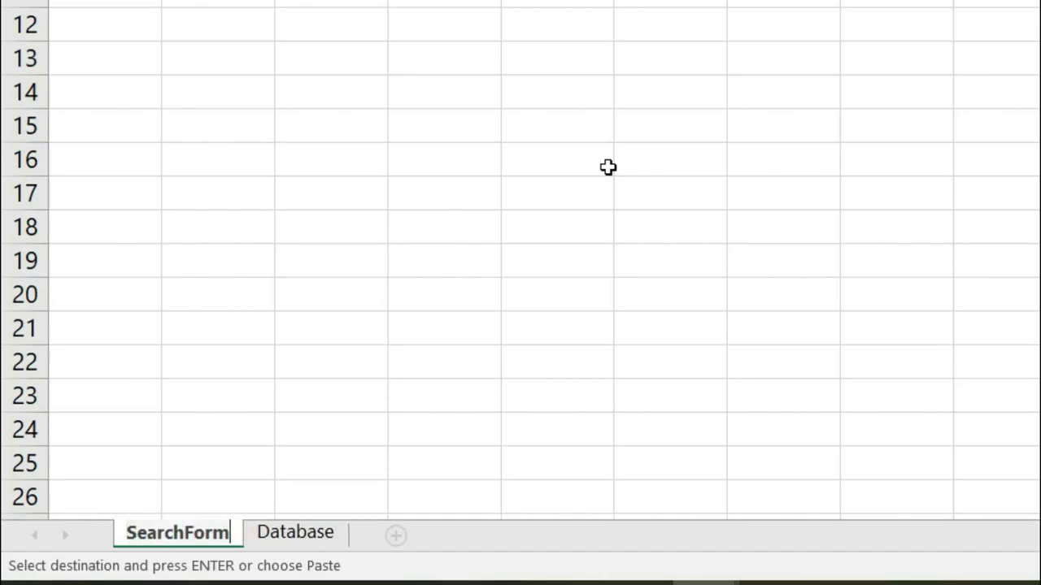
{"action": "key", "text": "Return"}
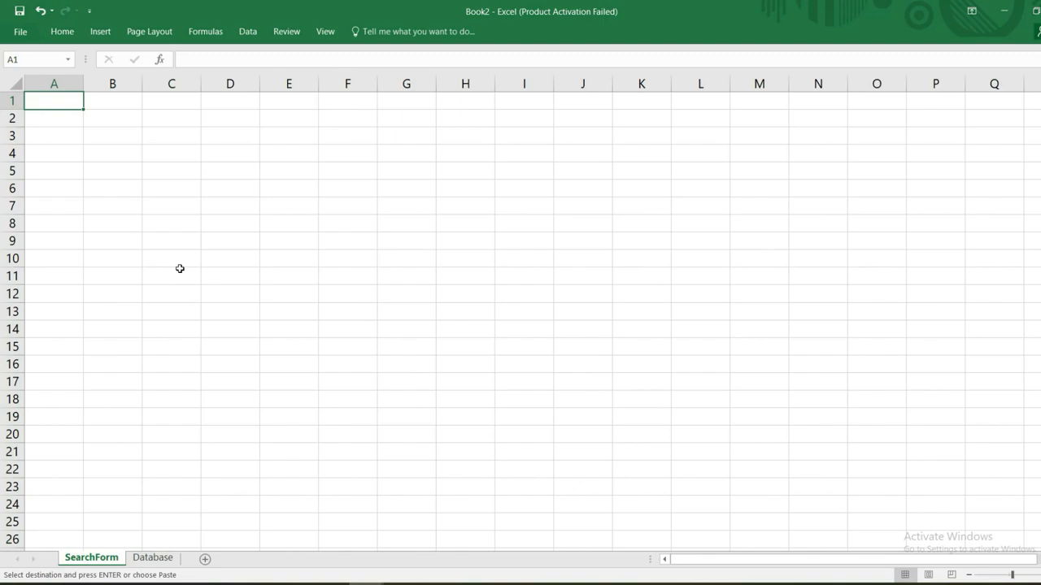
Fill the range B2:R26 of the SearchForm sheet with the lightest gold theme colour as the form background
{"action": "left_click", "coordinate": [107, 119]}
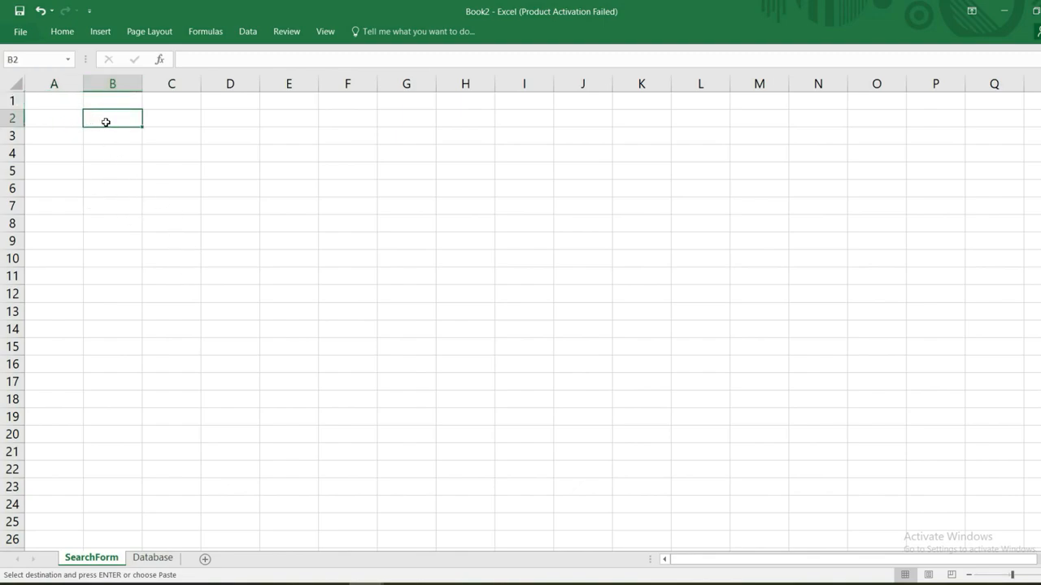
{"action": "left_click_drag", "start_coordinate": [112, 118], "coordinate": [955, 537]}
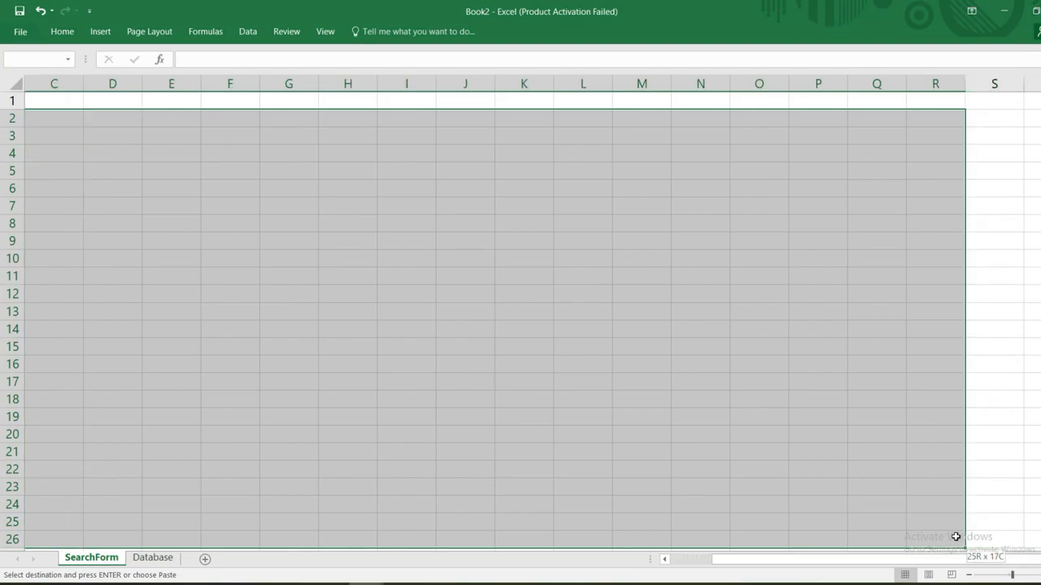
{"action": "left_click_drag", "start_coordinate": [951, 532], "coordinate": [950, 531]}
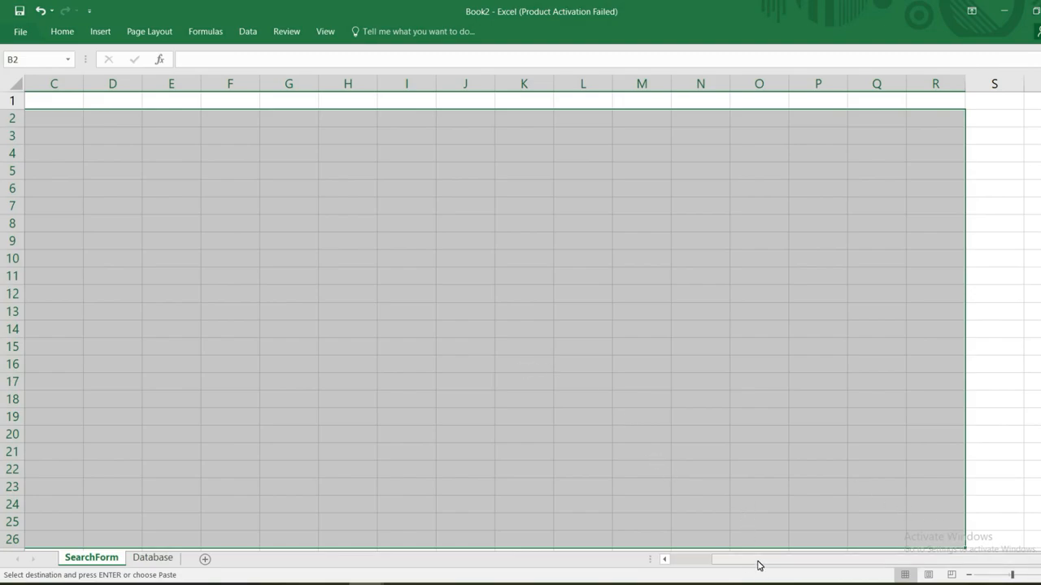
{"action": "left_click_drag", "start_coordinate": [757, 562], "coordinate": [715, 569]}
{"action": "scroll", "coordinate": [575, 387], "scroll_direction": "down", "scroll_amount": 1}
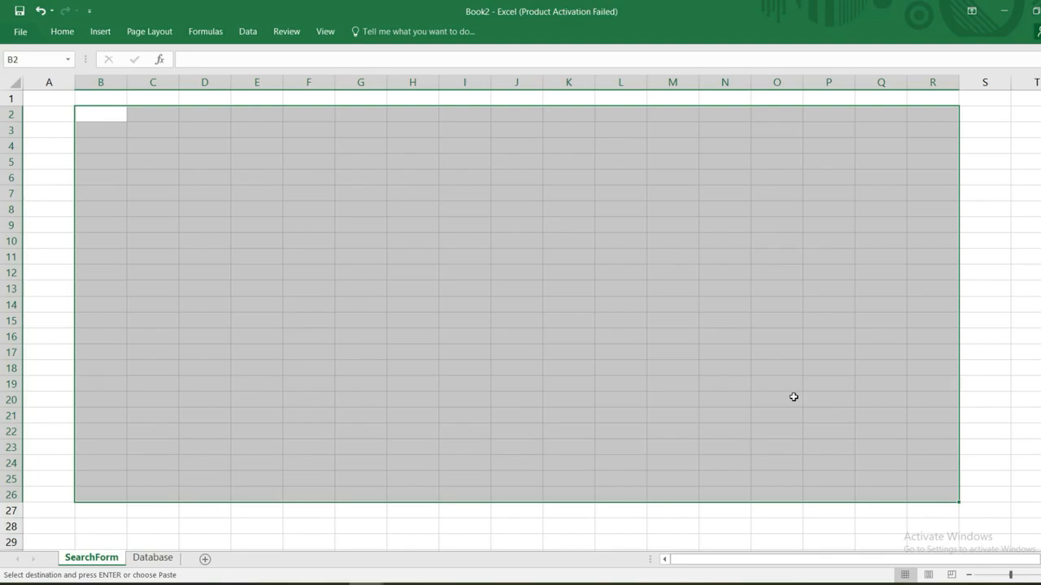
{"action": "left_click", "coordinate": [61, 33]}
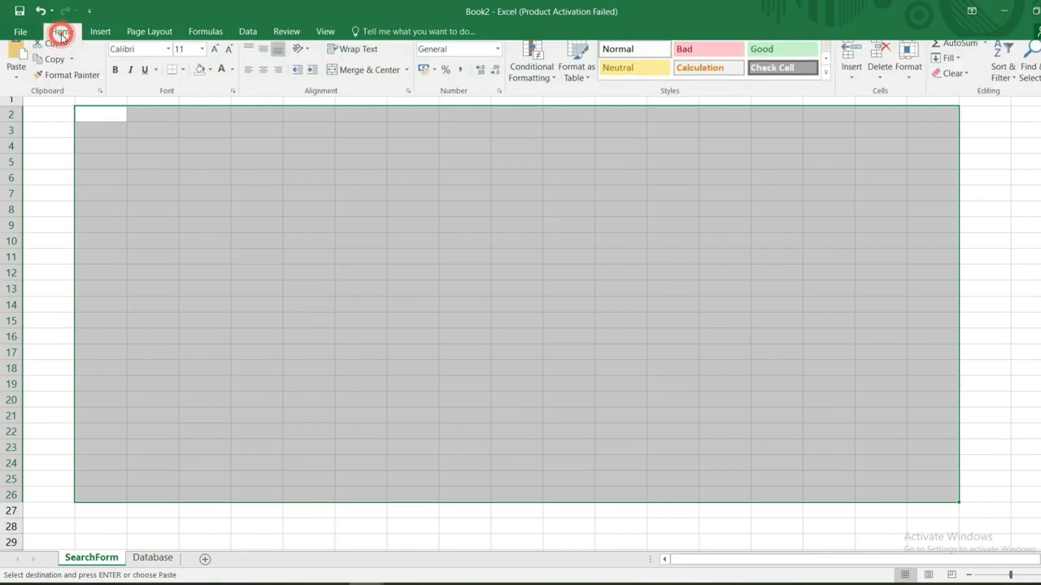
{"action": "left_click", "coordinate": [208, 76]}
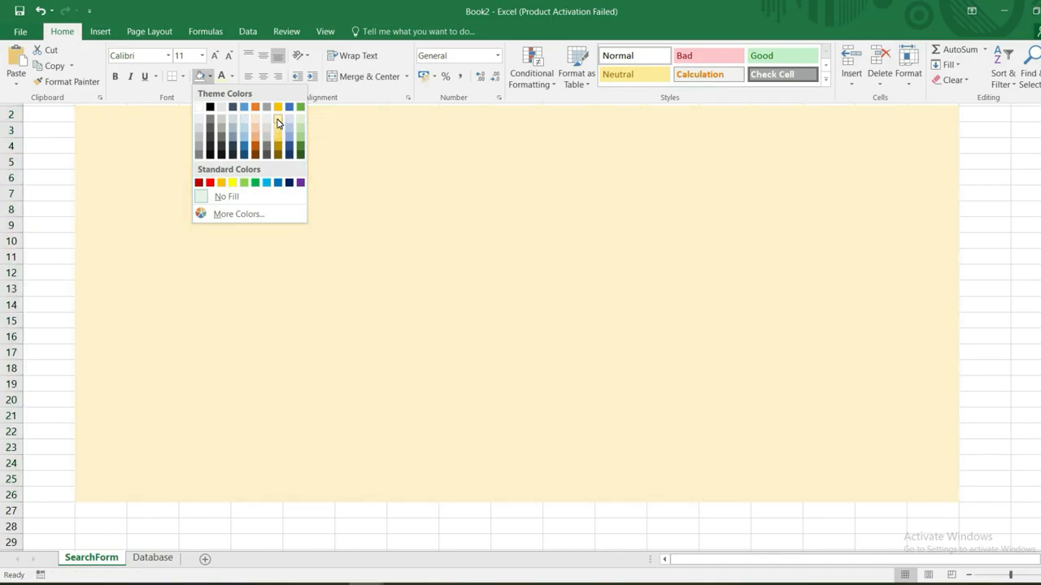
{"action": "left_click", "coordinate": [276, 119]}
{"action": "key", "text": "ctrl+F1"}
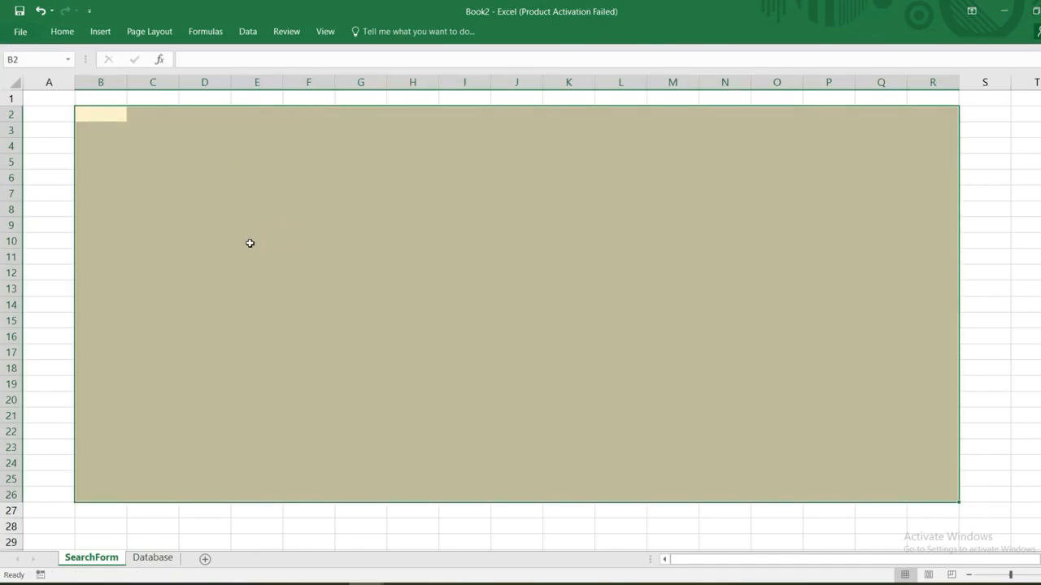
Fill cells B9:R9 with the standard light blue colour to make a divider across the form
{"action": "left_click", "coordinate": [15, 224]}
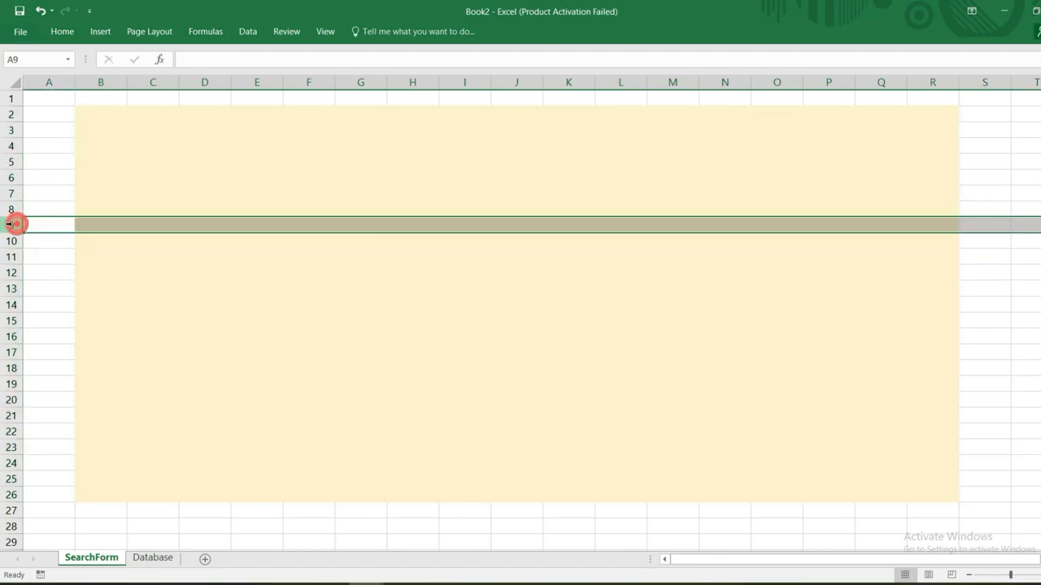
{"action": "left_click_drag", "start_coordinate": [88, 224], "coordinate": [924, 223]}
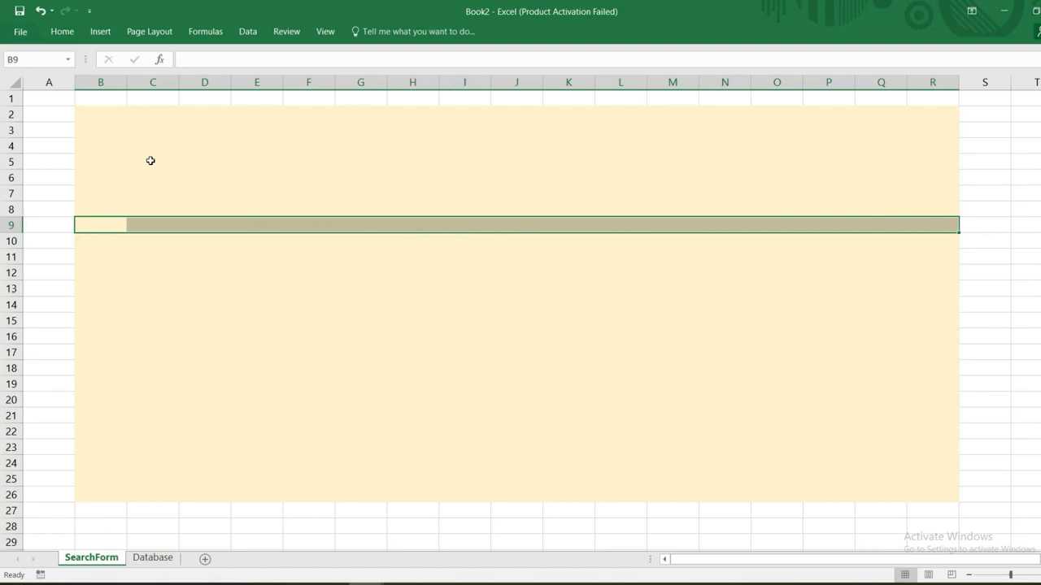
{"action": "left_click", "coordinate": [58, 31]}
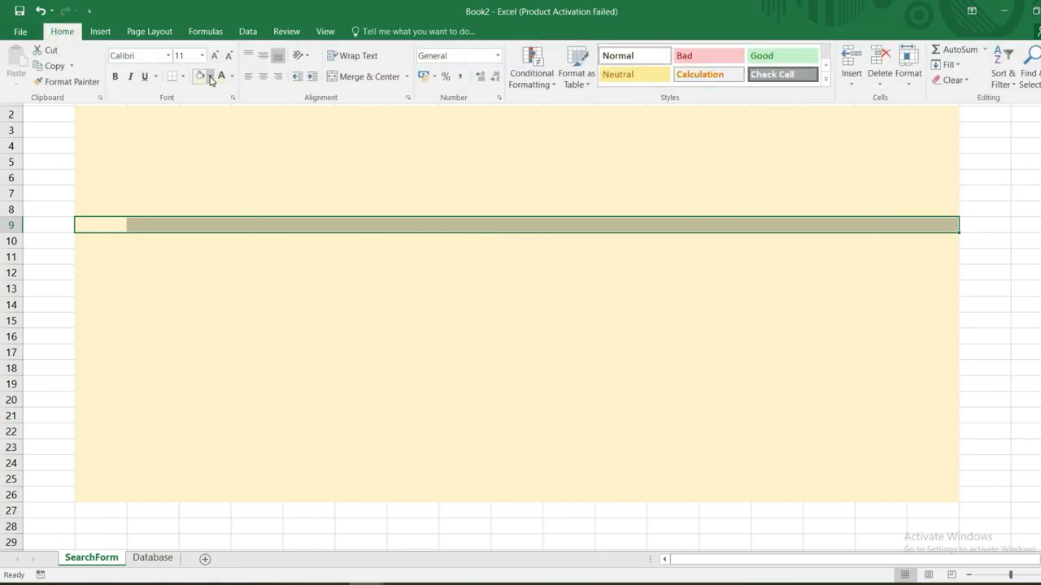
{"action": "left_click", "coordinate": [210, 78]}
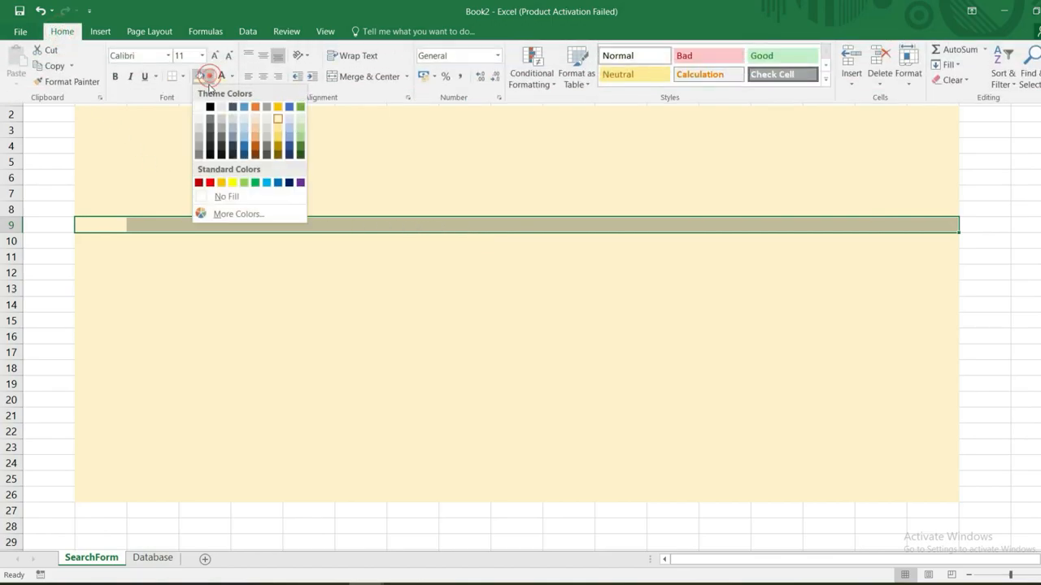
{"action": "left_click", "coordinate": [267, 183]}
{"action": "left_click", "coordinate": [181, 264]}
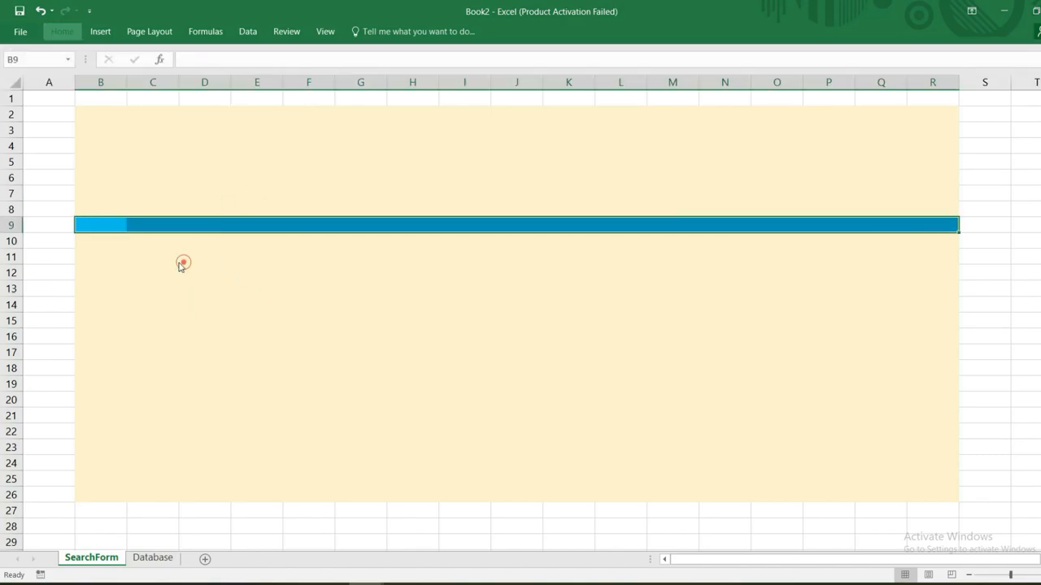
{"action": "left_click", "coordinate": [183, 256]}
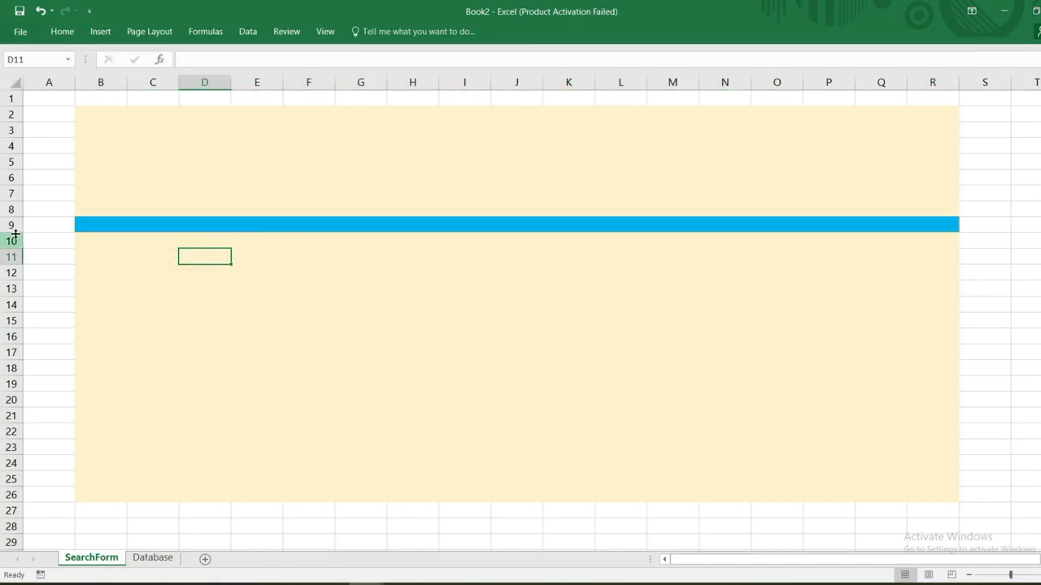
Shrink the height of row 9 so the blue divider becomes a thin line
{"action": "left_click_drag", "start_coordinate": [14, 234], "coordinate": [12, 220]}
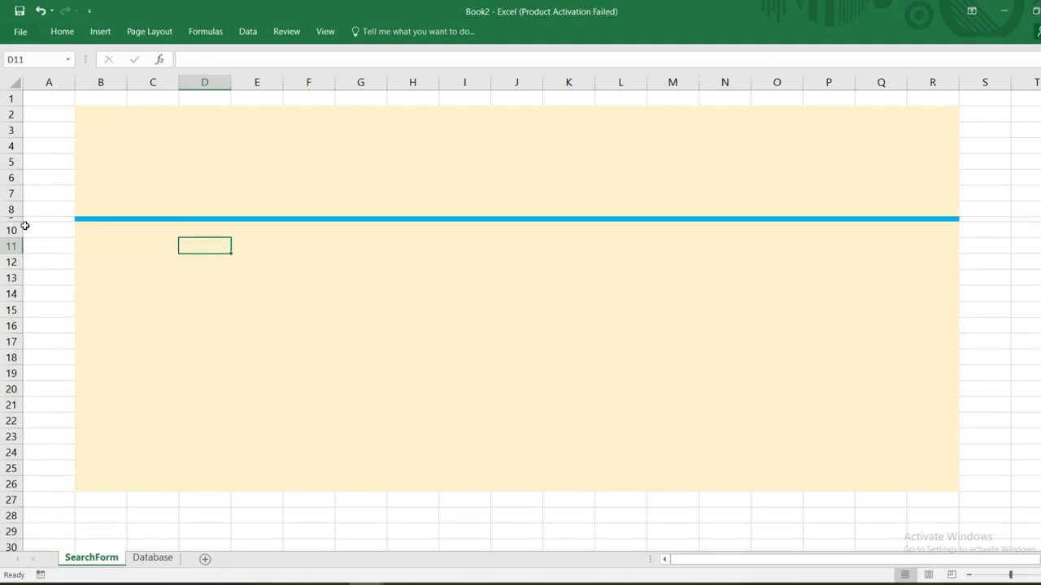
{"action": "left_click_drag", "start_coordinate": [11, 222], "coordinate": [11, 221]}
{"action": "key", "text": "Right"}
{"action": "key", "text": "Right"}
{"action": "key", "text": "Right"}
{"action": "key", "text": "Right"}
{"action": "key", "text": "Right"}
{"action": "key", "text": "Right"}
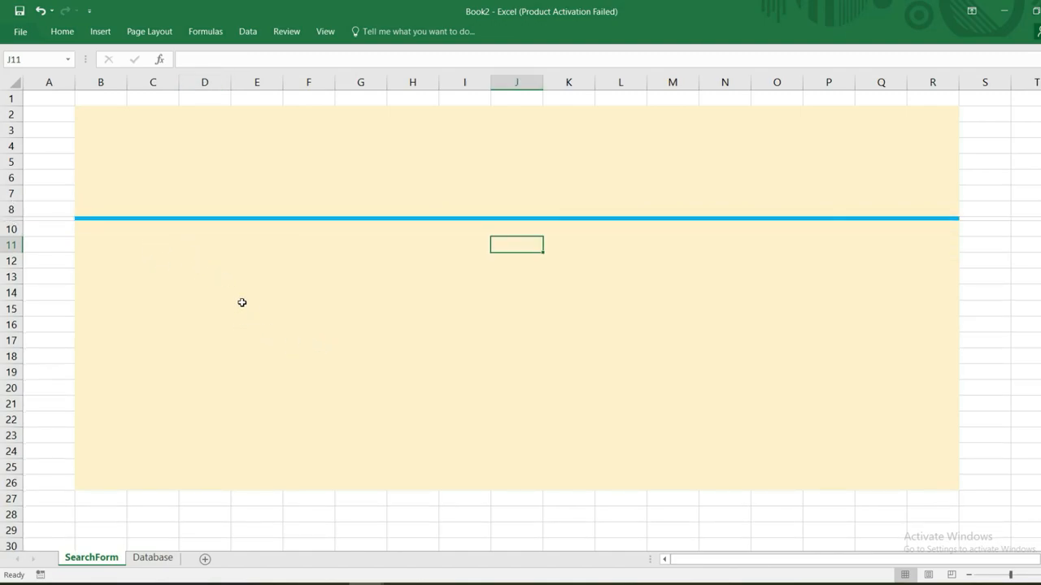
Merge and right-align cells B12:C12 for a field label, and enter a colon in D12
{"action": "left_click", "coordinate": [84, 231]}
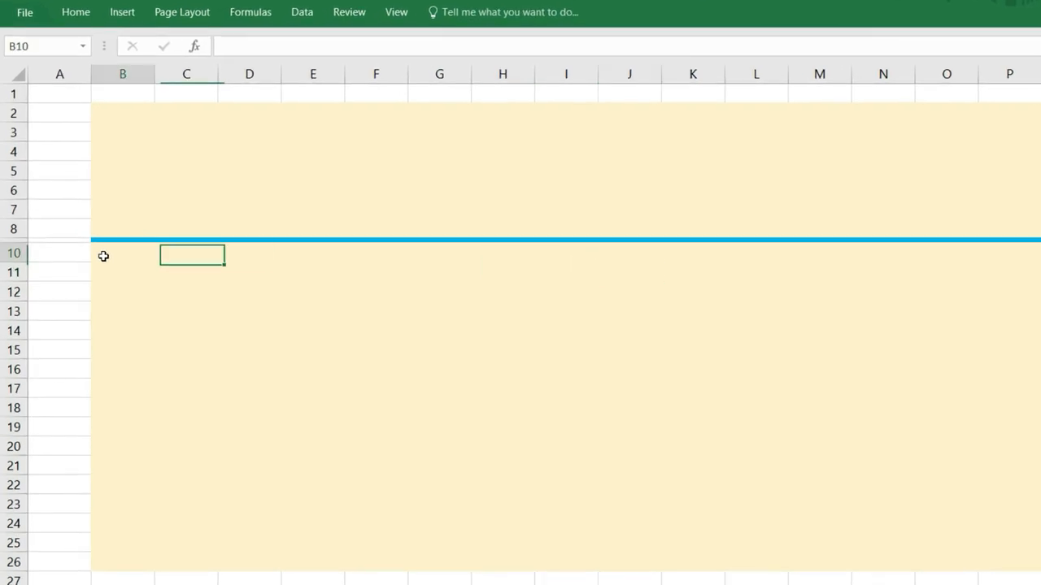
{"action": "left_click", "coordinate": [100, 276]}
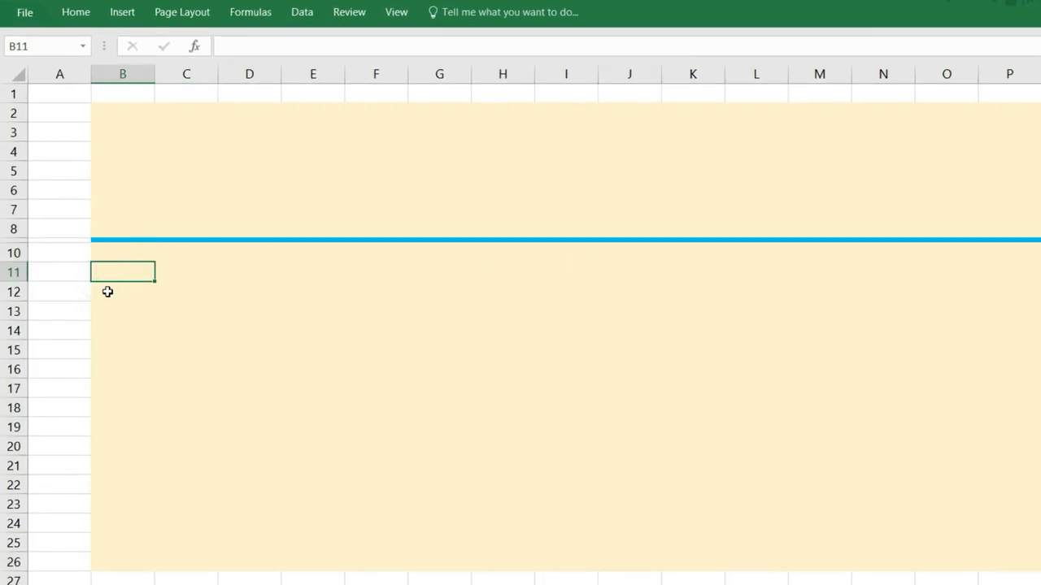
{"action": "left_click", "coordinate": [104, 290]}
{"action": "left_click", "coordinate": [11, 293]}
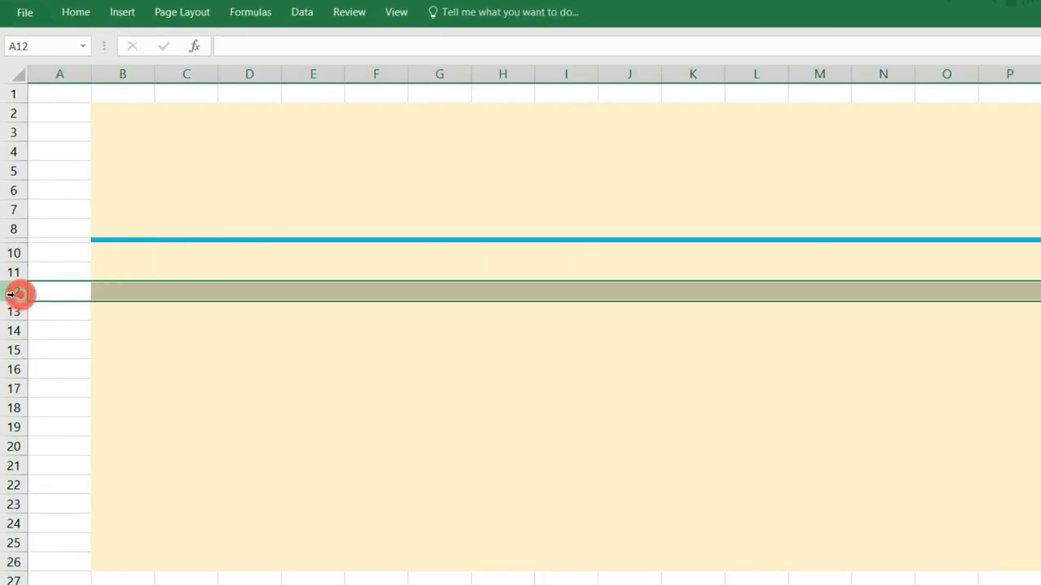
{"action": "left_click", "coordinate": [109, 293]}
{"action": "left_click_drag", "start_coordinate": [132, 296], "coordinate": [188, 291]}
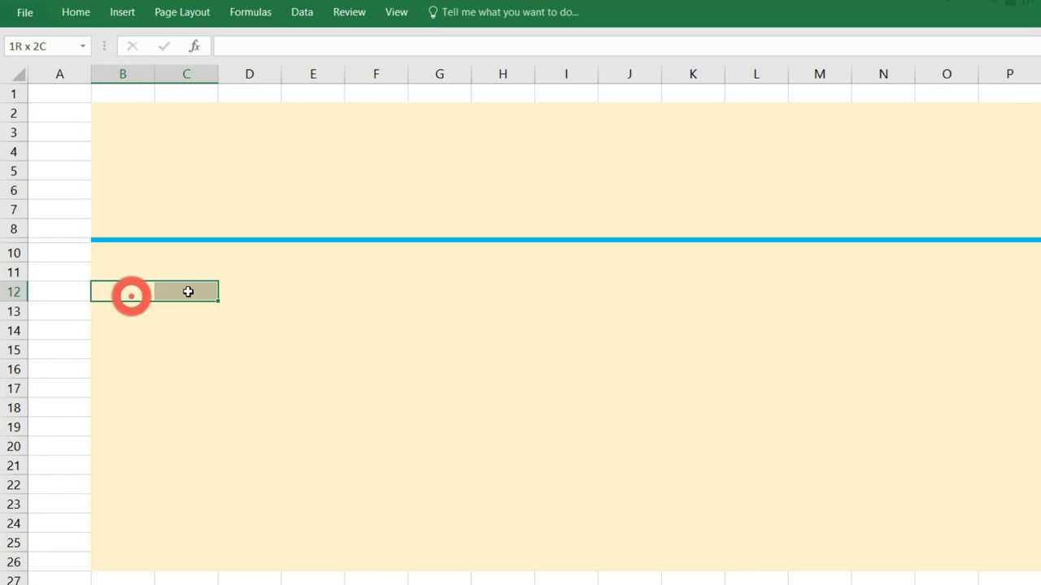
{"action": "left_click", "coordinate": [75, 12]}
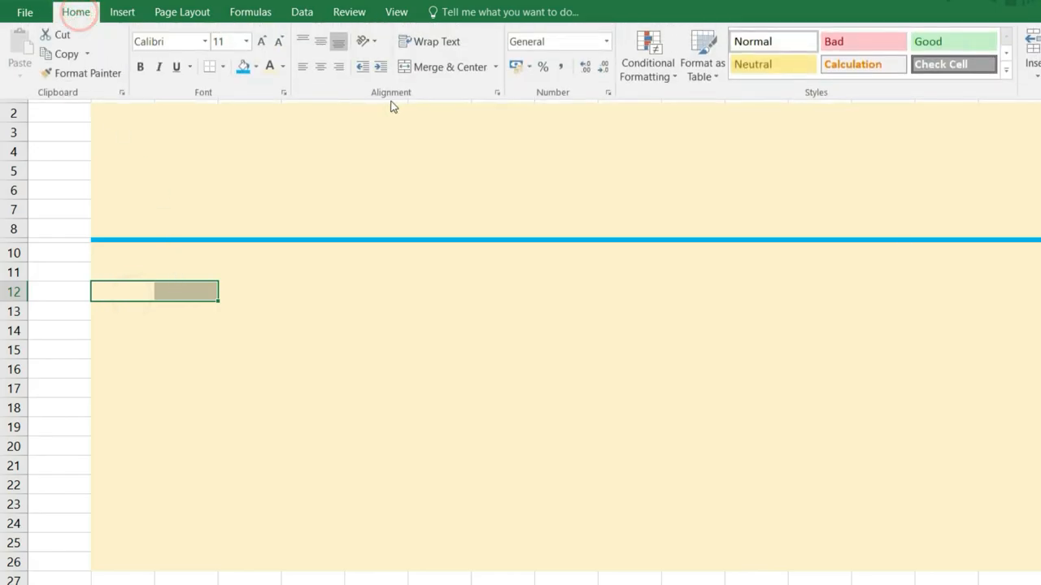
{"action": "left_click", "coordinate": [444, 69]}
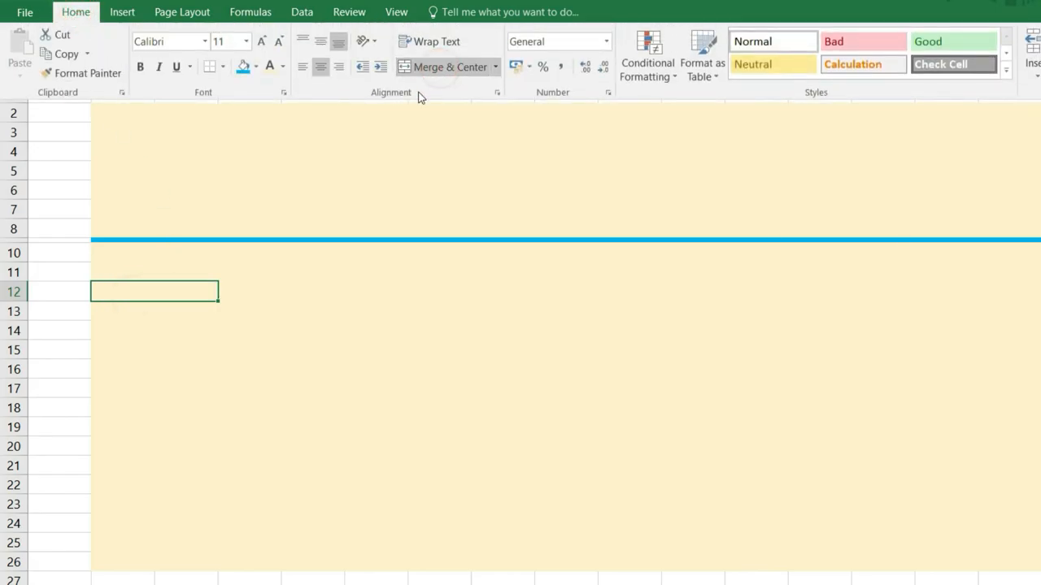
{"action": "left_click", "coordinate": [338, 68]}
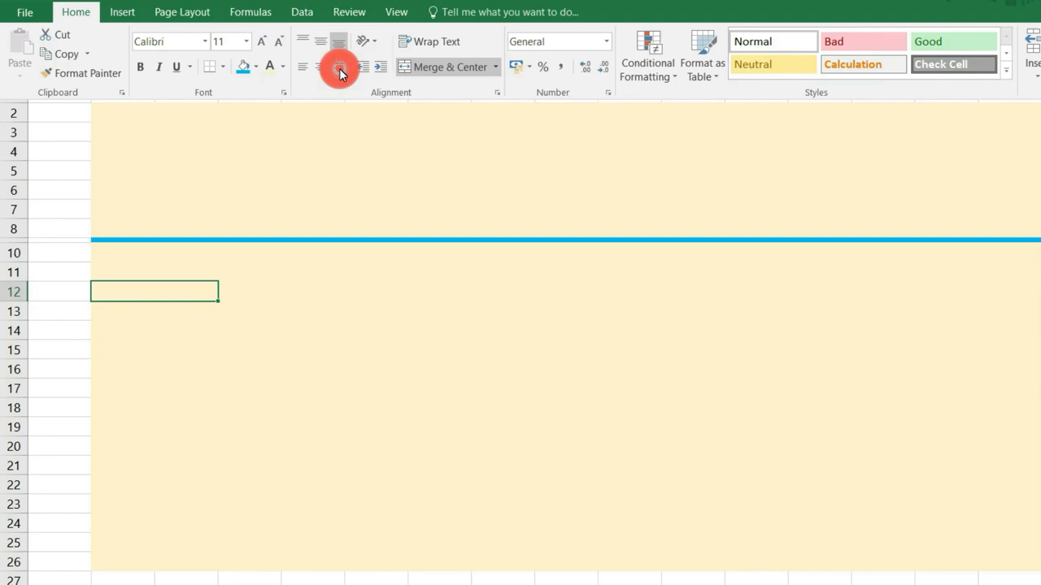
{"action": "left_click", "coordinate": [236, 291]}
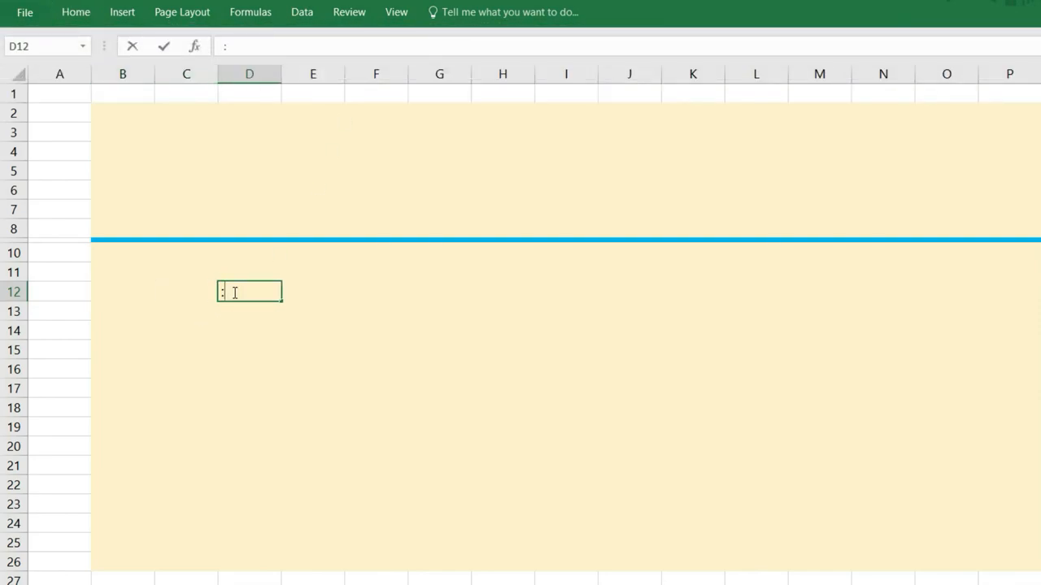
Merge cells E12:H12 into one field box, remove its fill and left-align it
{"action": "left_click", "coordinate": [305, 293]}
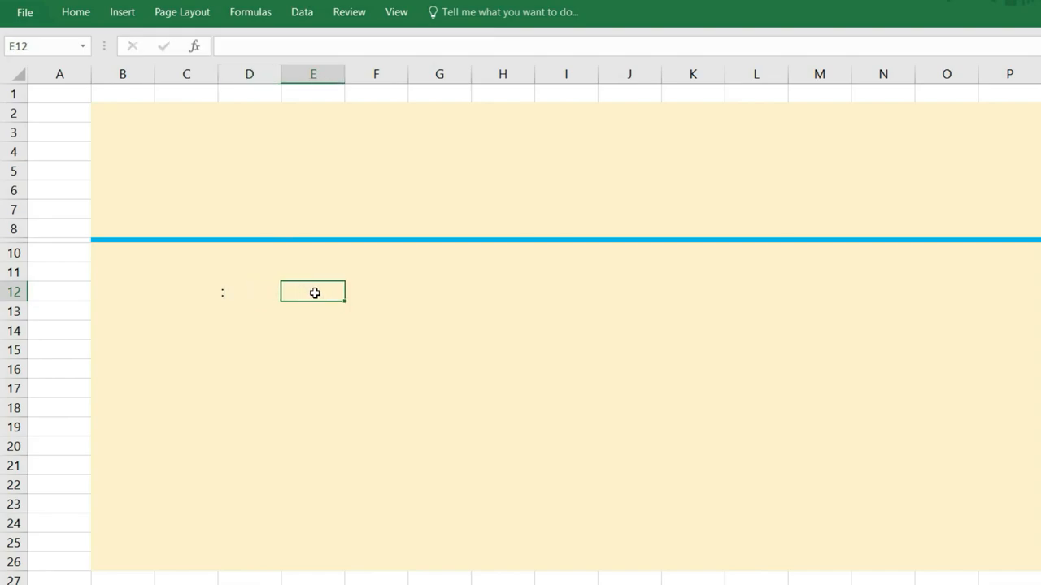
{"action": "key", "text": "shift+Right"}
{"action": "key", "text": "shift+Right"}
{"action": "key", "text": "shift+Right"}
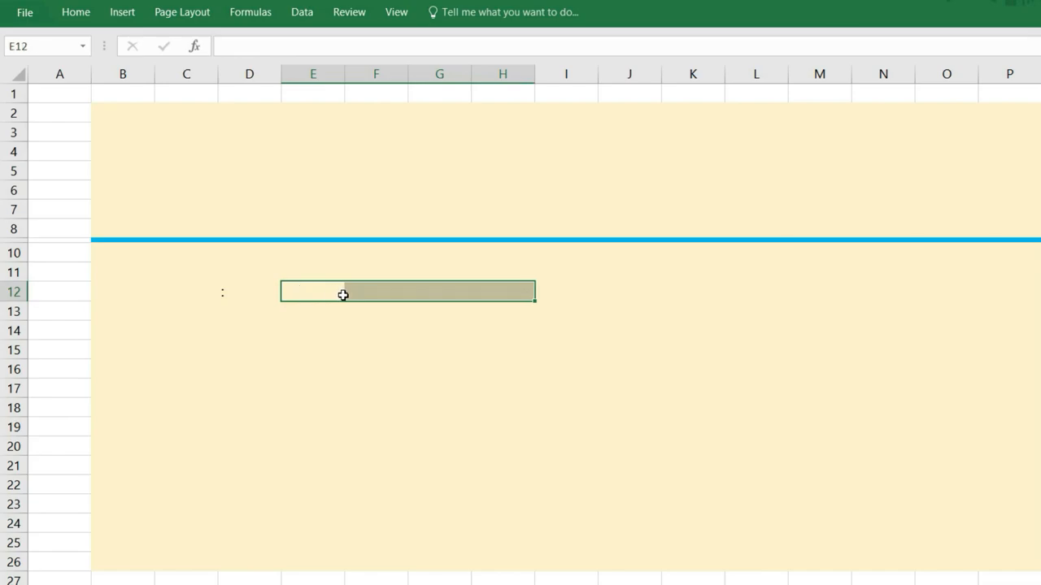
{"action": "left_click", "coordinate": [76, 12]}
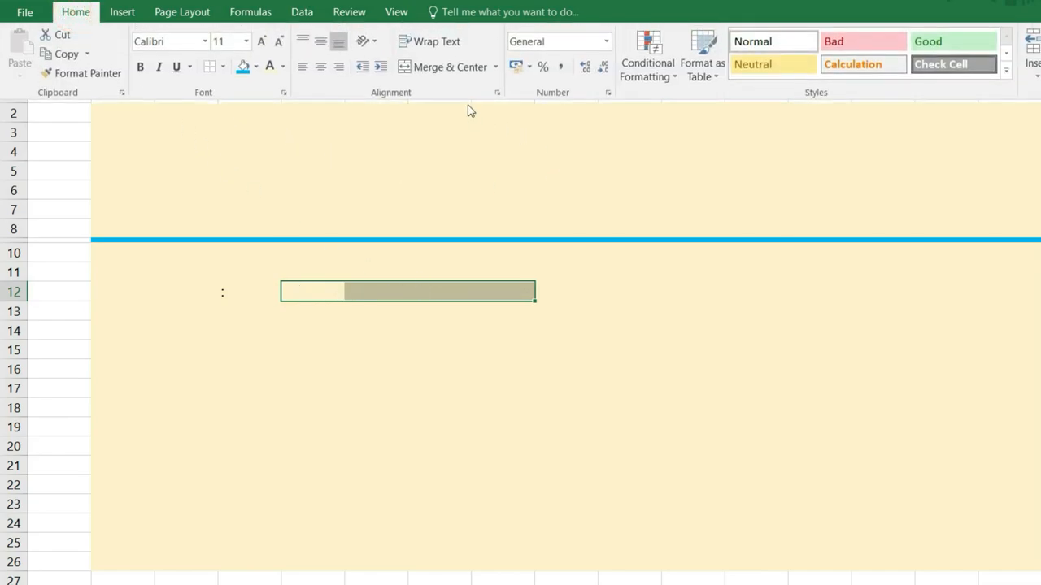
{"action": "left_click", "coordinate": [446, 67]}
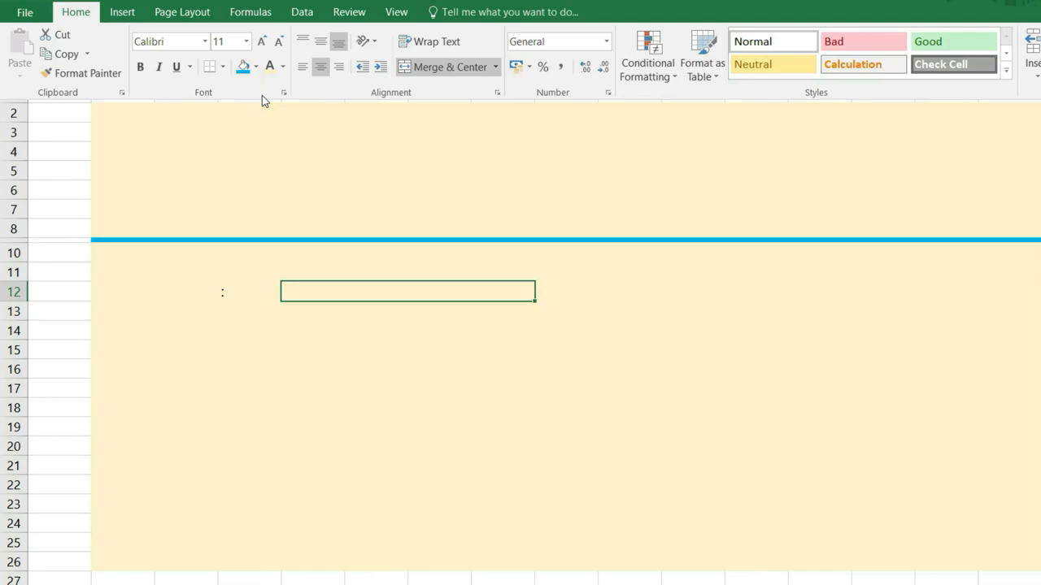
{"action": "left_click", "coordinate": [254, 72]}
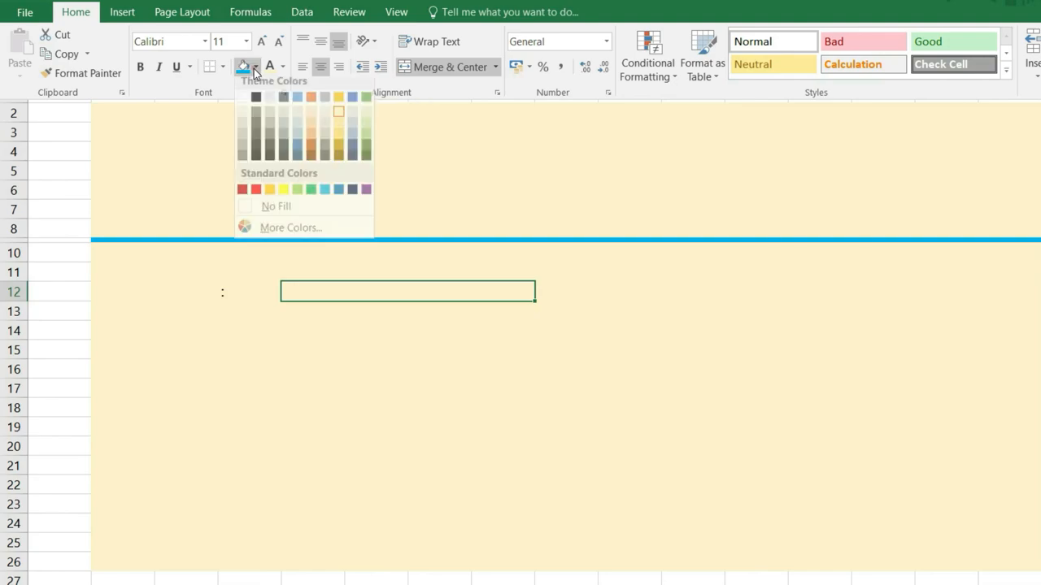
{"action": "left_click", "coordinate": [275, 213]}
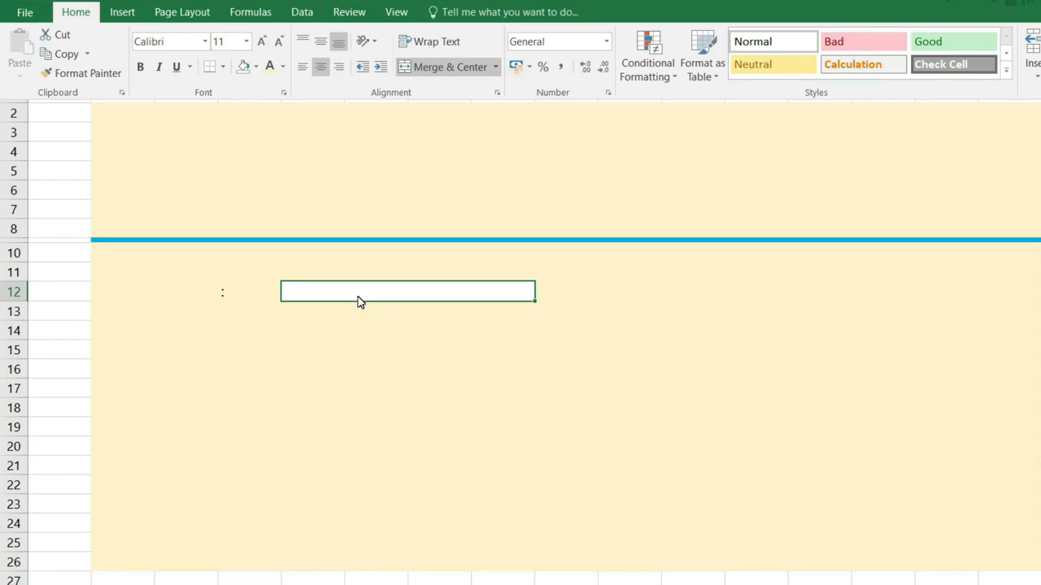
{"action": "left_click", "coordinate": [301, 70]}
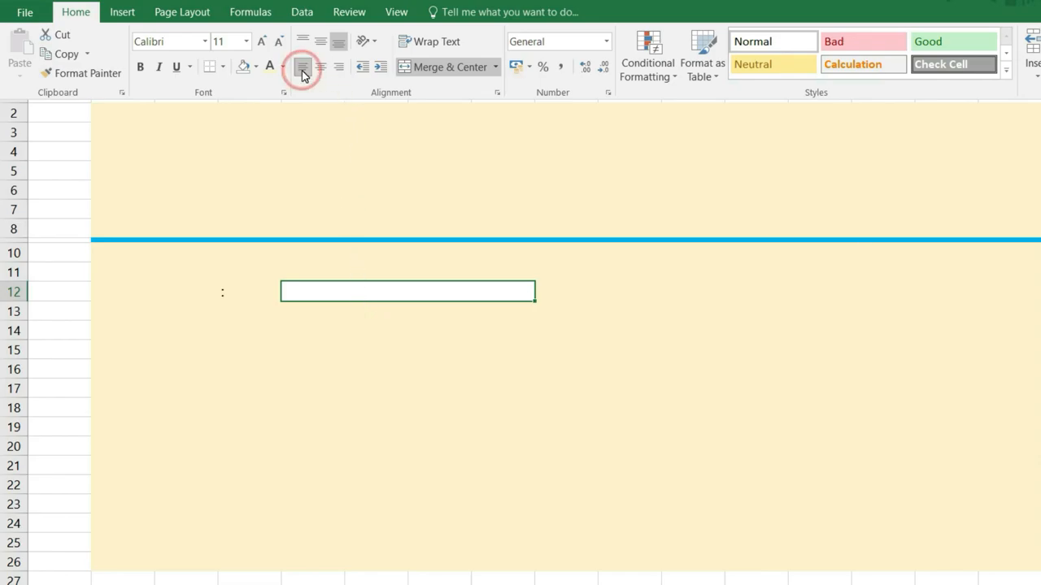
Enter the label Name in B12 and format the field row B12:H12 as bold, size 12
{"action": "left_click", "coordinate": [156, 296]}
{"action": "left_click", "coordinate": [160, 296]}
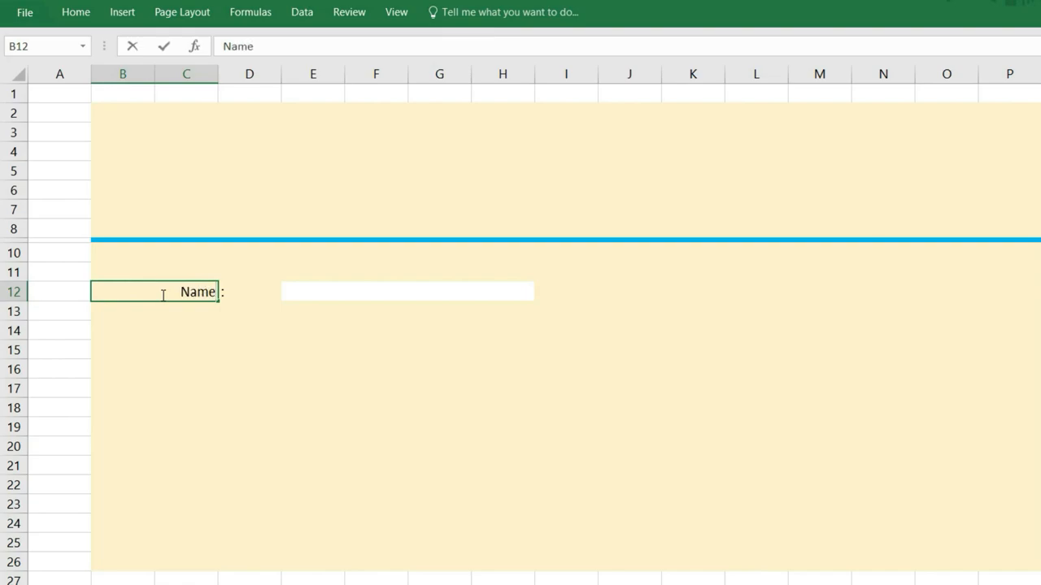
{"action": "left_click", "coordinate": [249, 293]}
{"action": "left_click_drag", "start_coordinate": [162, 290], "coordinate": [342, 289]}
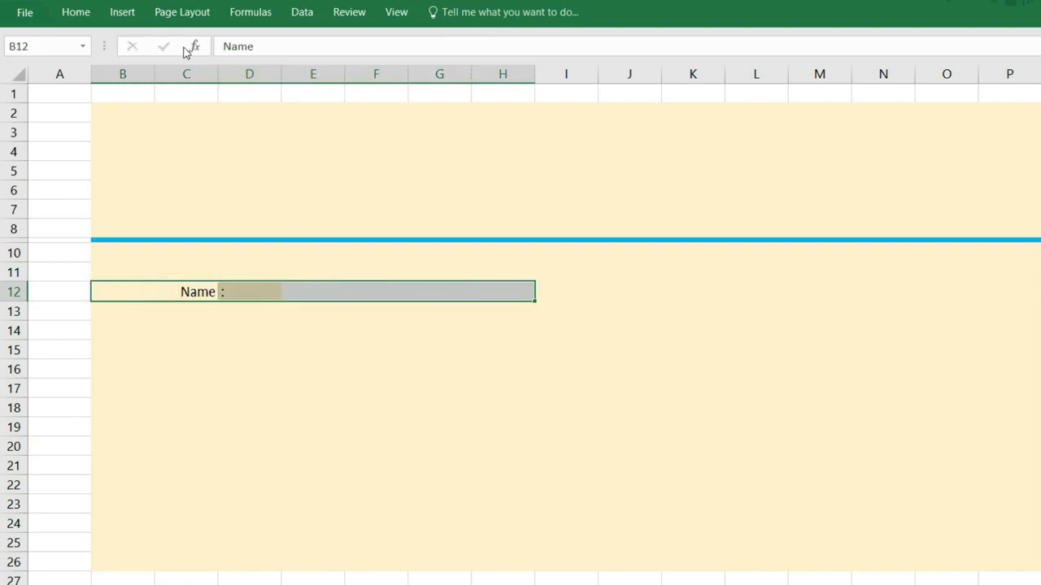
{"action": "left_click", "coordinate": [76, 12]}
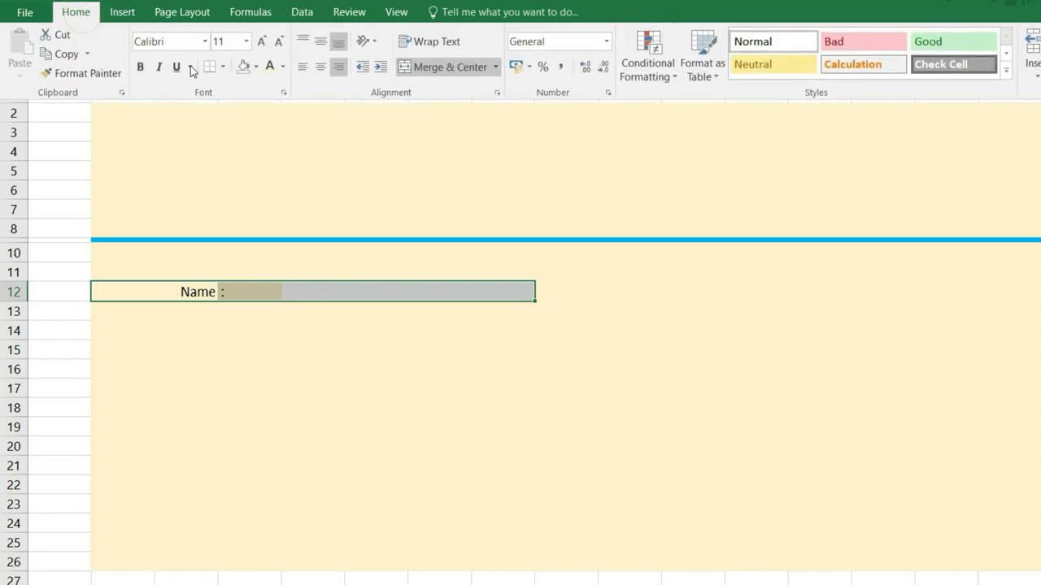
{"action": "left_click", "coordinate": [260, 43]}
{"action": "left_click", "coordinate": [139, 67]}
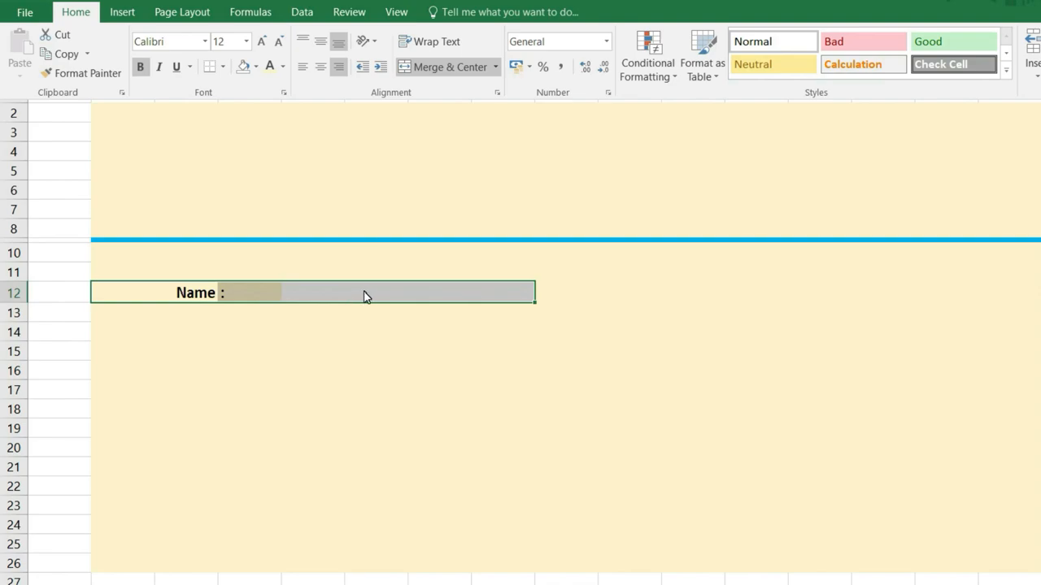
Copy the Name field row B12:H12 and paste it into B15:H15
{"action": "key", "text": "ctrl+c"}
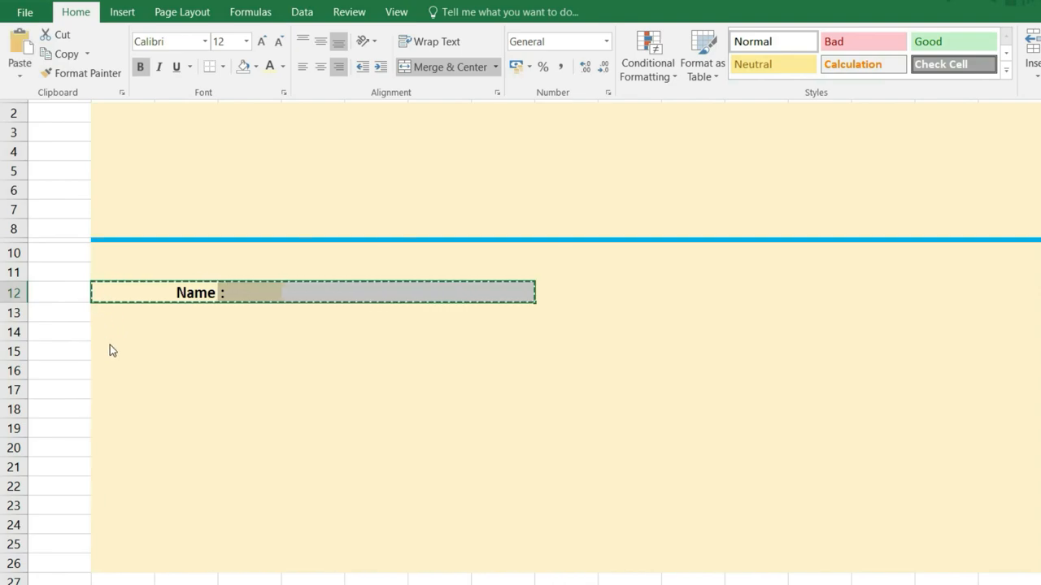
{"action": "left_click", "coordinate": [110, 350]}
{"action": "left_click", "coordinate": [110, 350]}
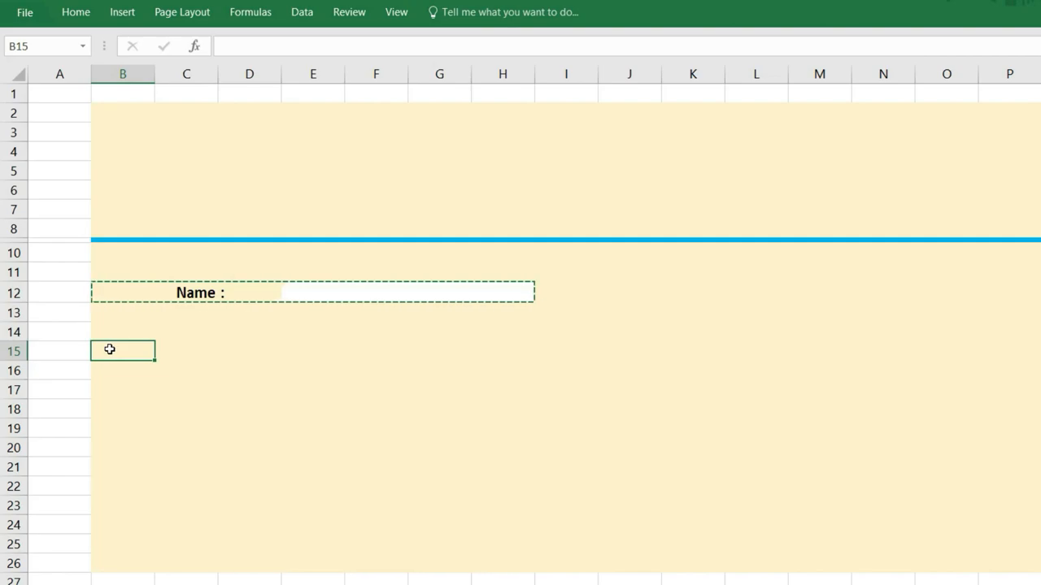
{"action": "key", "text": "shift+Right"}
{"action": "key", "text": "shift+Right"}
{"action": "key", "text": "shift+Right"}
{"action": "key", "text": "shift+Right"}
{"action": "key", "text": "shift+Right"}
{"action": "key", "text": "shift+Right"}
{"action": "key", "text": "ctrl+v"}
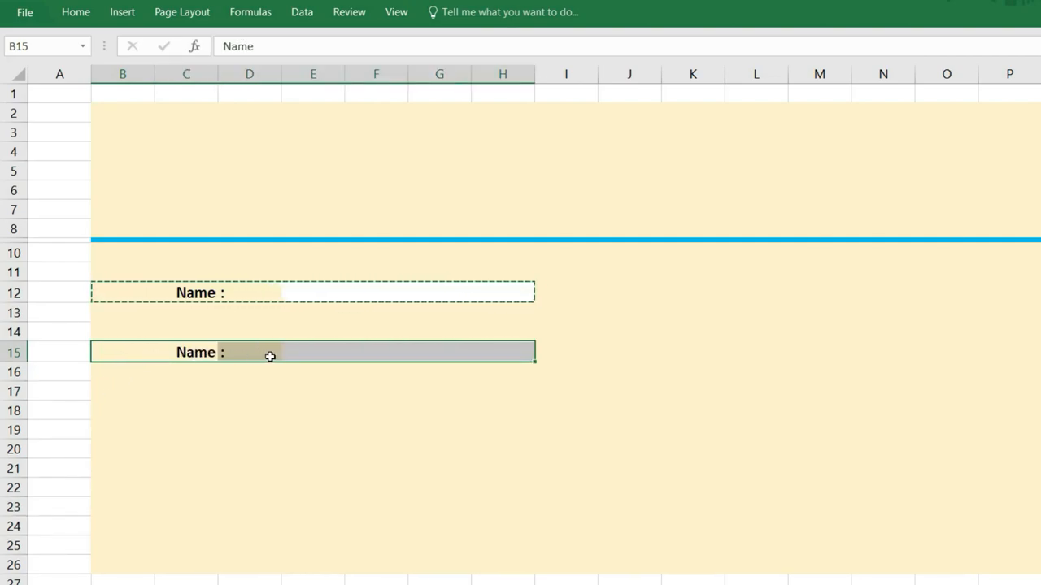
Paste the copied field row at B18, B21 and B24 to complete the first column of fields
{"action": "left_click", "coordinate": [116, 412]}
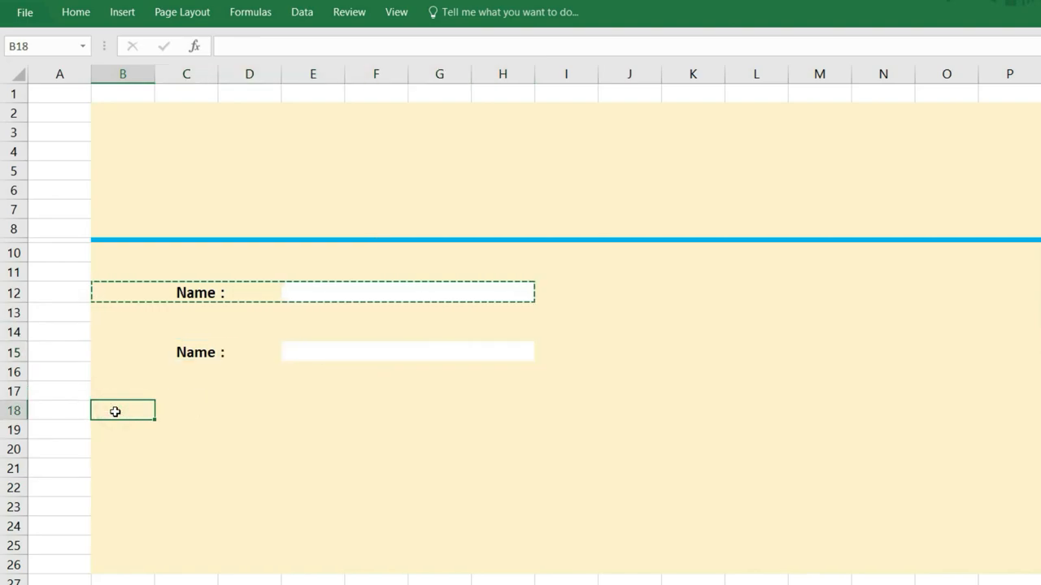
{"action": "key", "text": "ctrl+v"}
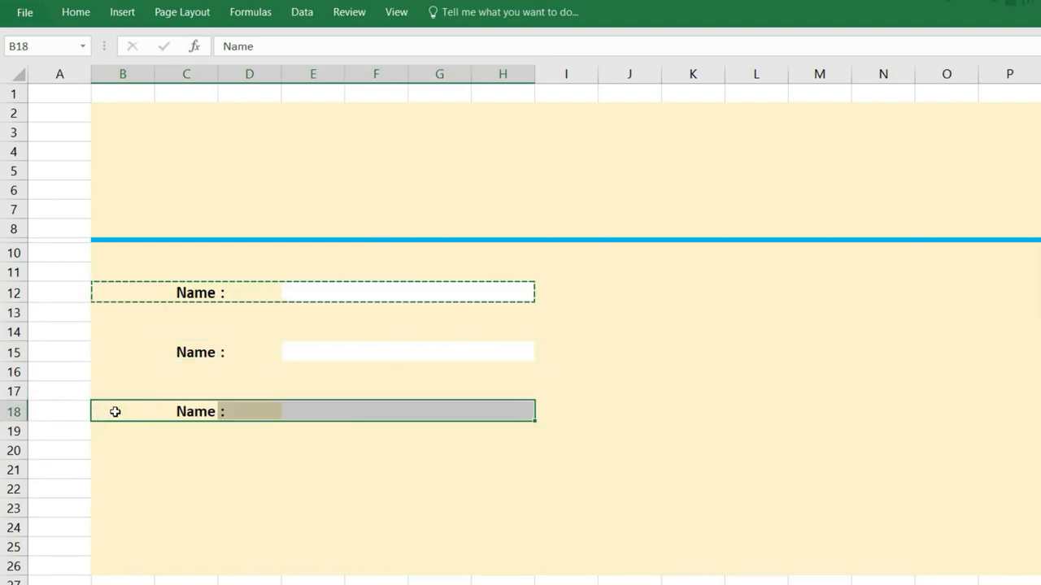
{"action": "left_click", "coordinate": [118, 469]}
{"action": "key", "text": "ctrl+v"}
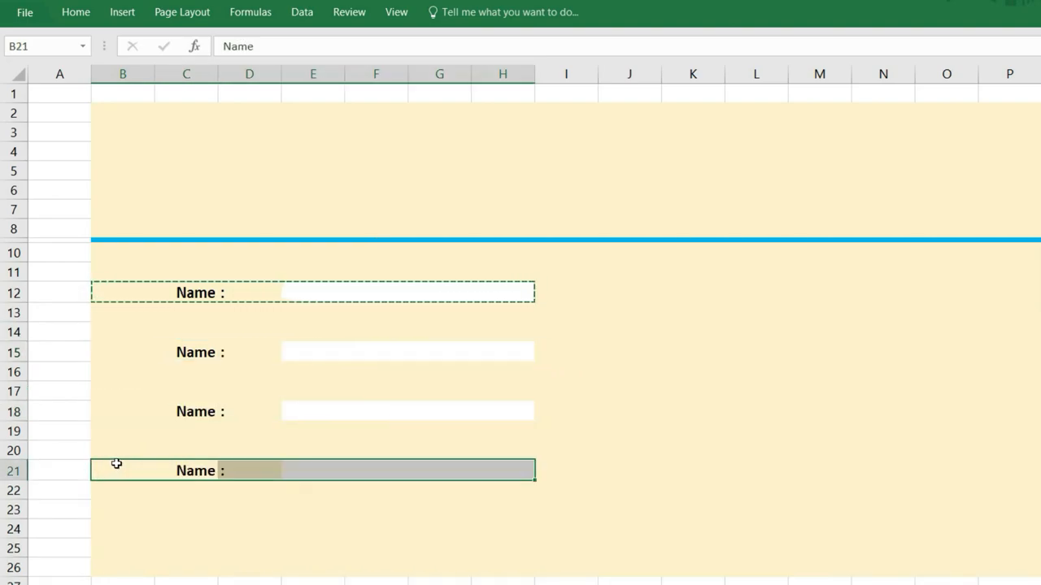
{"action": "left_click", "coordinate": [129, 528]}
{"action": "key", "text": "ctrl+v"}
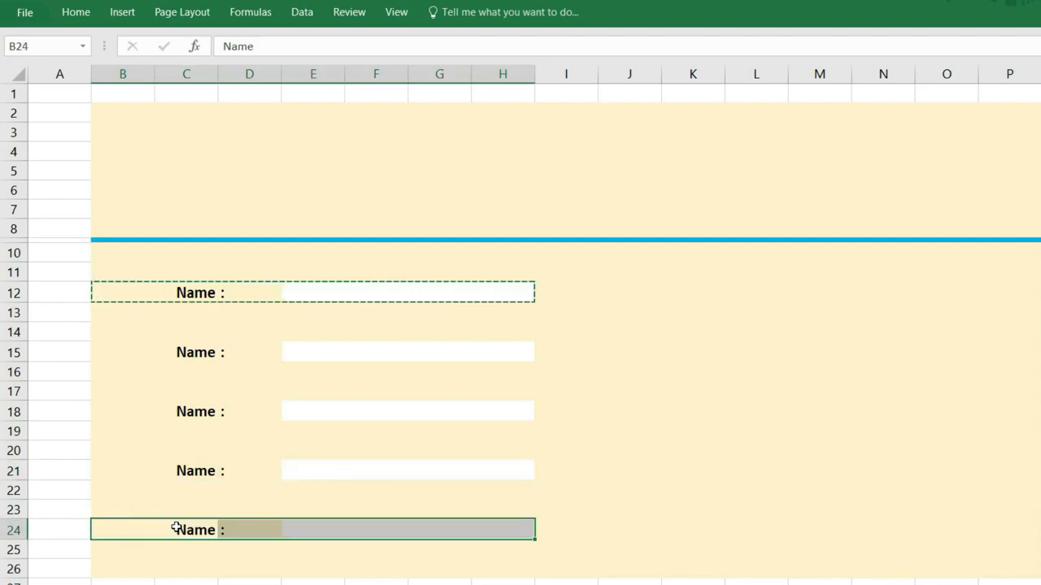
Build a second column of fields by pasting the copied row at J12, J15, J18, J21 and J24, leaving column I as a gap
{"action": "left_click", "coordinate": [576, 72]}
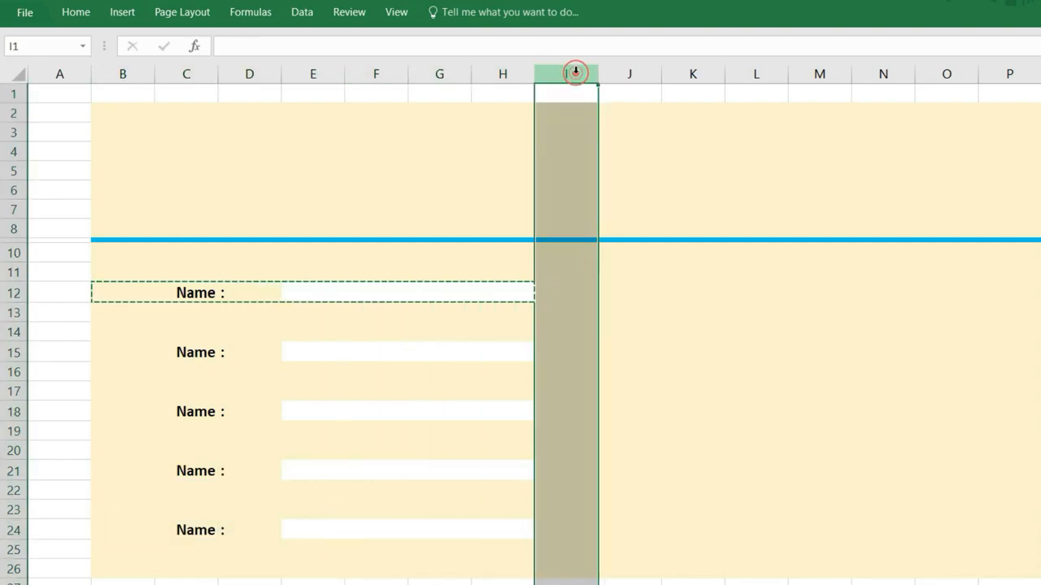
{"action": "left_click", "coordinate": [614, 289]}
{"action": "key", "text": "ctrl+v"}
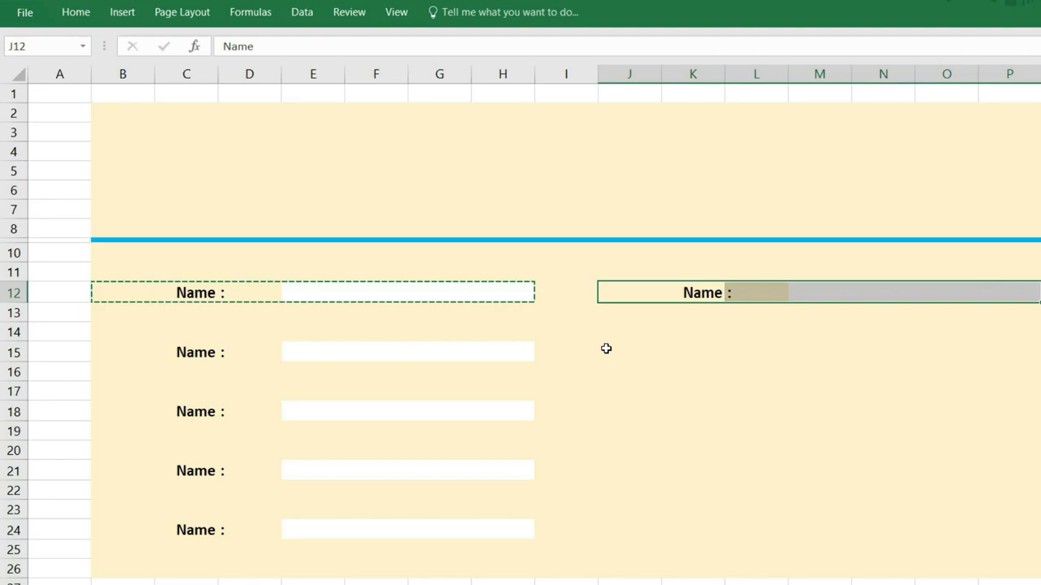
{"action": "left_click", "coordinate": [602, 351]}
{"action": "key", "text": "ctrl+v"}
{"action": "left_click", "coordinate": [618, 410]}
{"action": "key", "text": "ctrl+v"}
{"action": "left_click", "coordinate": [608, 469]}
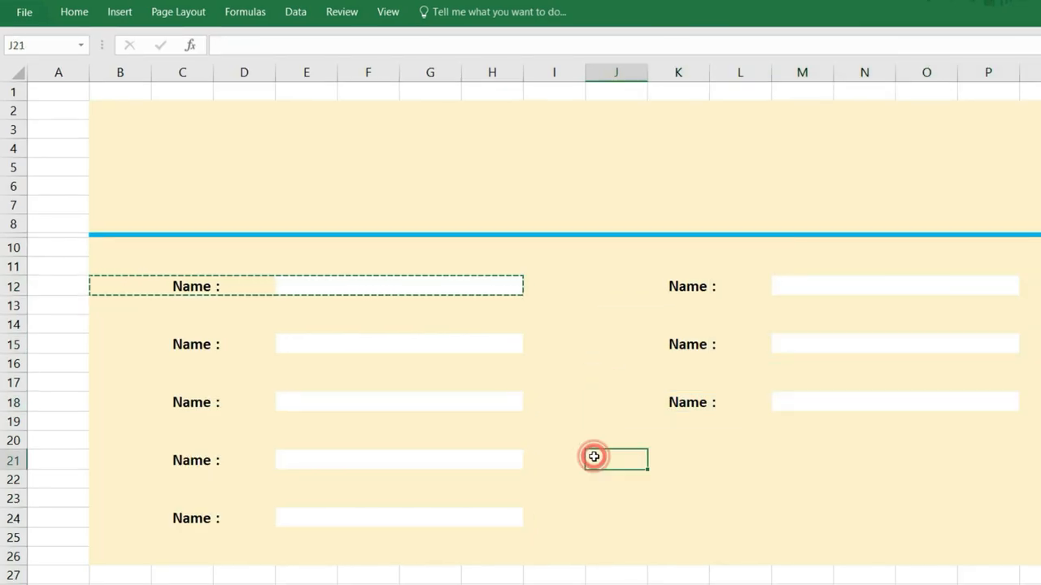
{"action": "key", "text": "ctrl+v"}
{"action": "left_click", "coordinate": [605, 522]}
{"action": "key", "text": "ctrl+v"}
Auto-fit the widths of columns D and L to their colons
{"action": "left_click", "coordinate": [259, 322]}
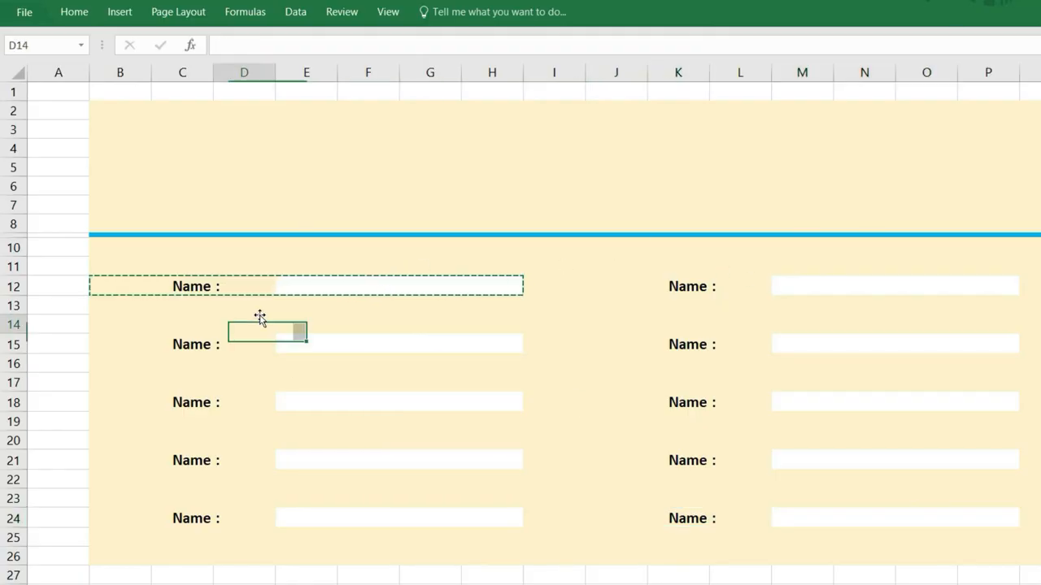
{"action": "left_click", "coordinate": [244, 72]}
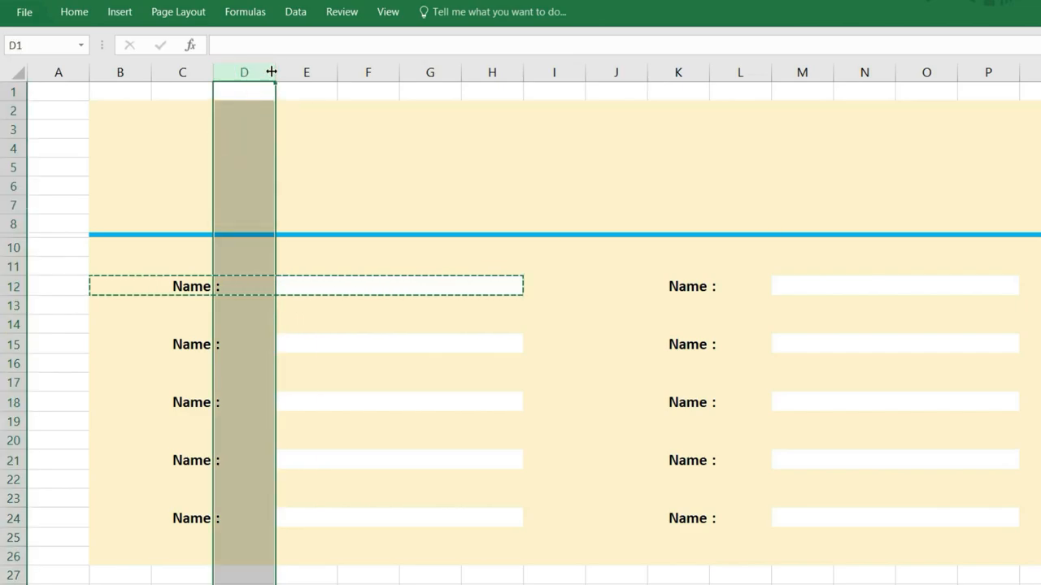
{"action": "double_click", "coordinate": [274, 72]}
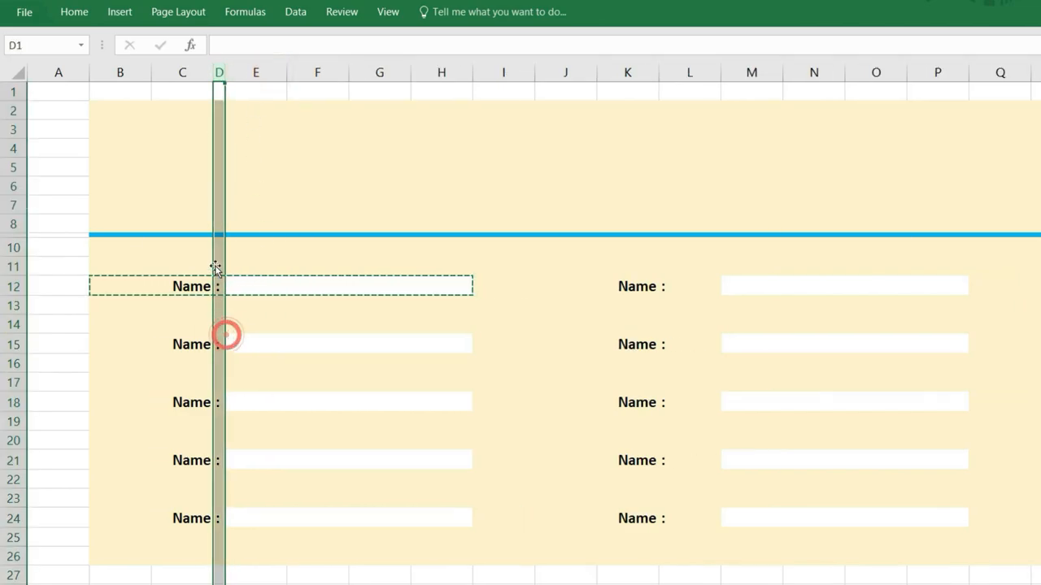
{"action": "left_click", "coordinate": [234, 247]}
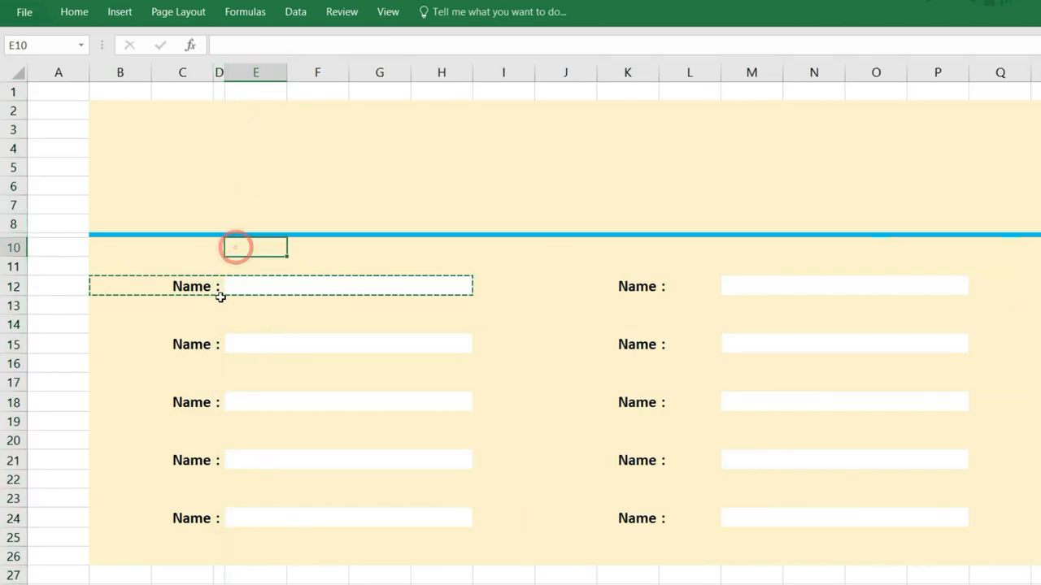
{"action": "double_click", "coordinate": [721, 68]}
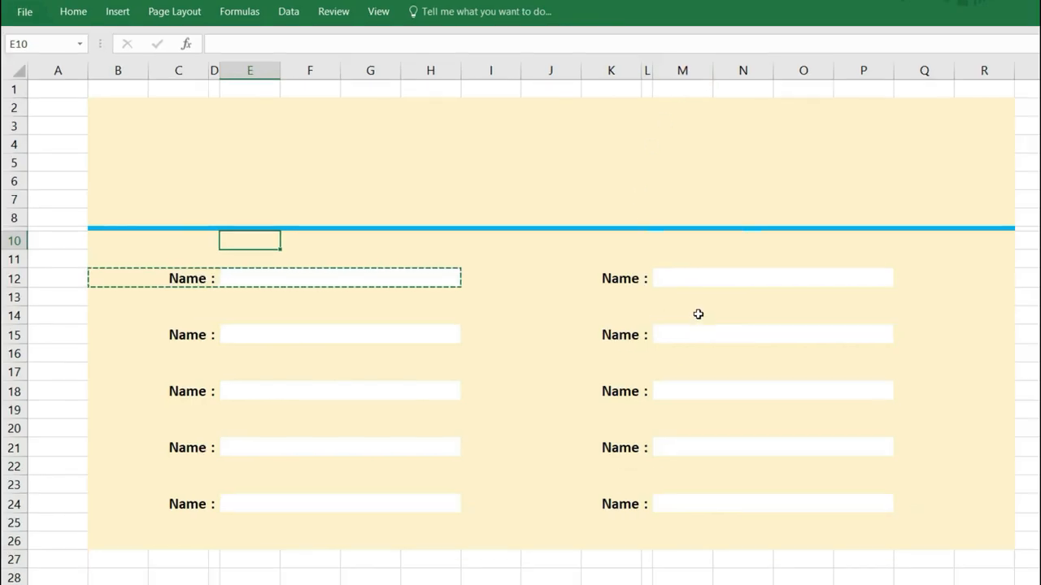
Apply a thick outline border in standard light blue around the whole form, B2:R26
{"action": "left_click", "coordinate": [550, 315]}
{"action": "left_click_drag", "start_coordinate": [101, 106], "coordinate": [993, 537]}
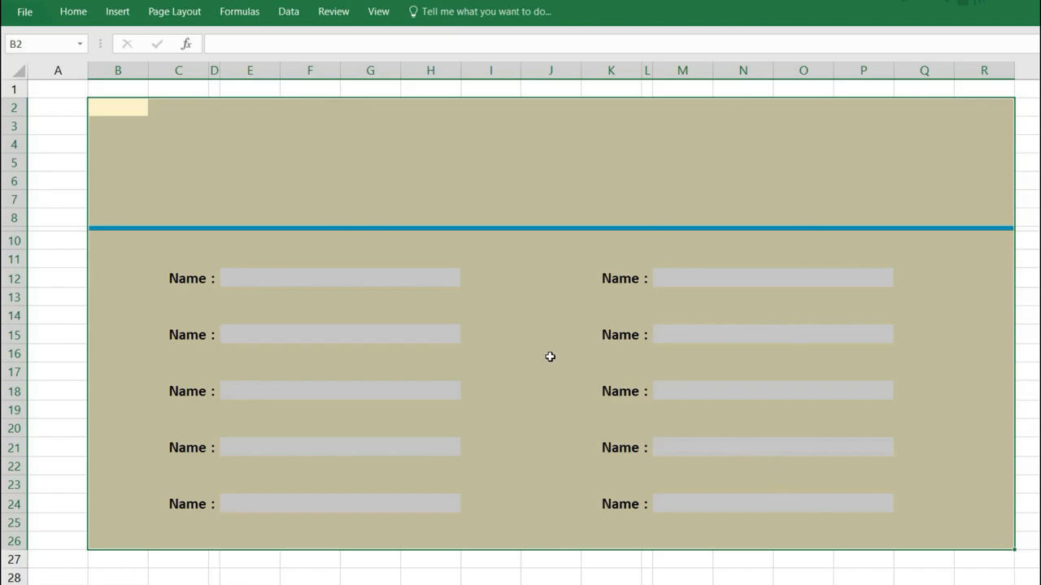
{"action": "left_click", "coordinate": [73, 11]}
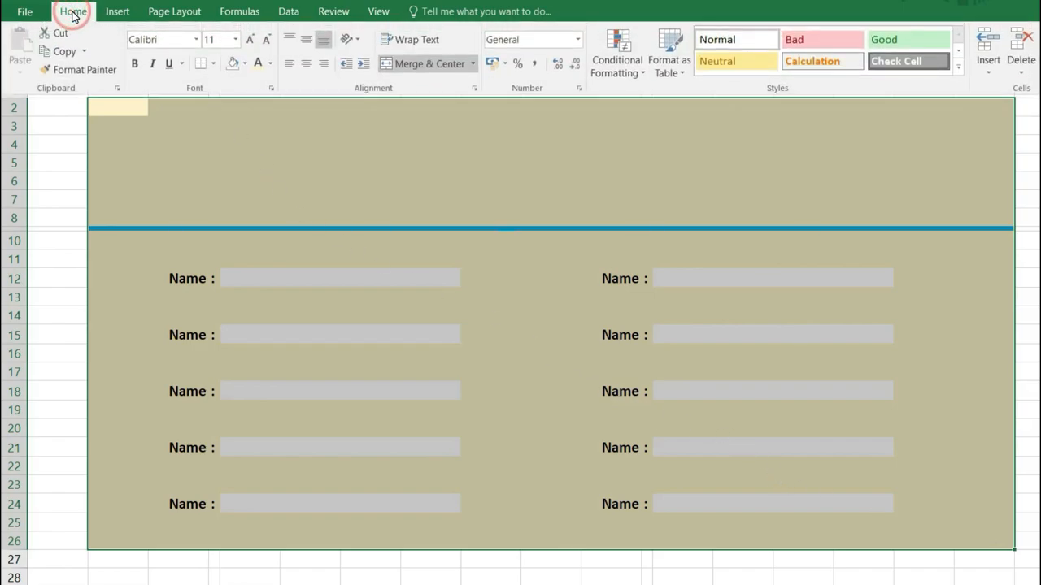
{"action": "left_click", "coordinate": [475, 88]}
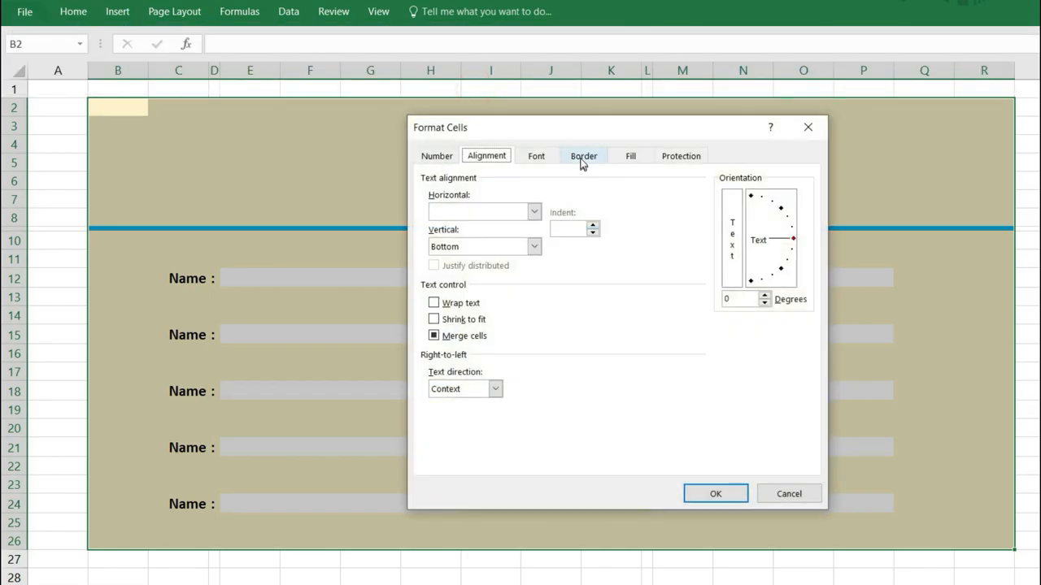
{"action": "left_click", "coordinate": [582, 158]}
{"action": "left_click", "coordinate": [500, 280]}
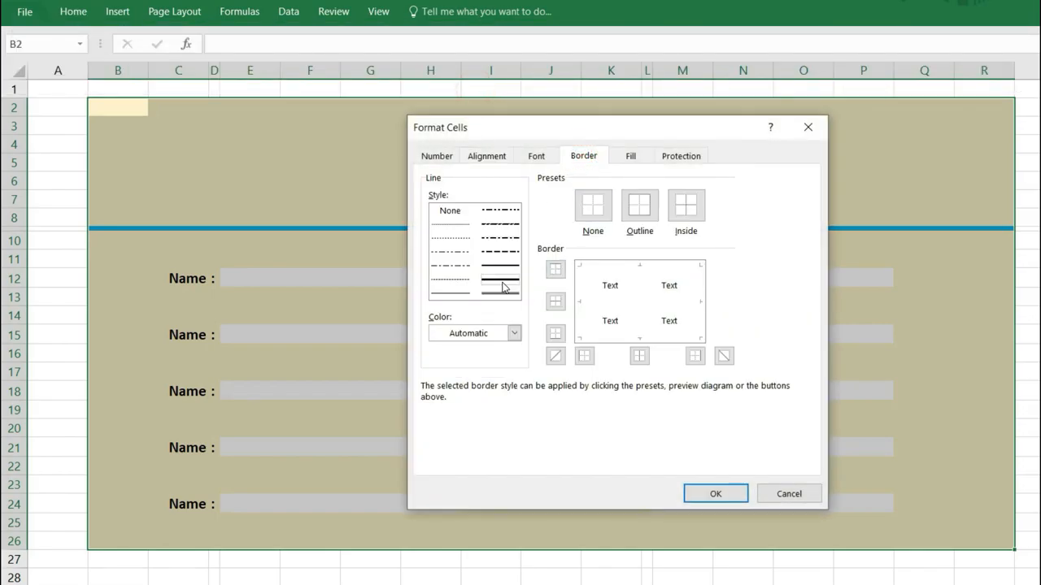
{"action": "left_click", "coordinate": [514, 334]}
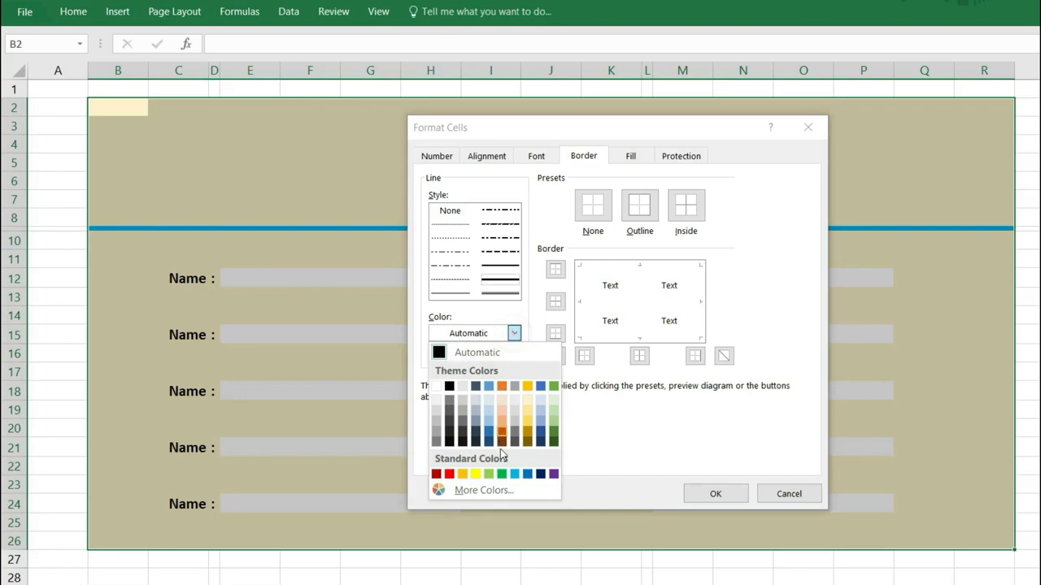
{"action": "left_click", "coordinate": [515, 474]}
{"action": "left_click", "coordinate": [639, 205]}
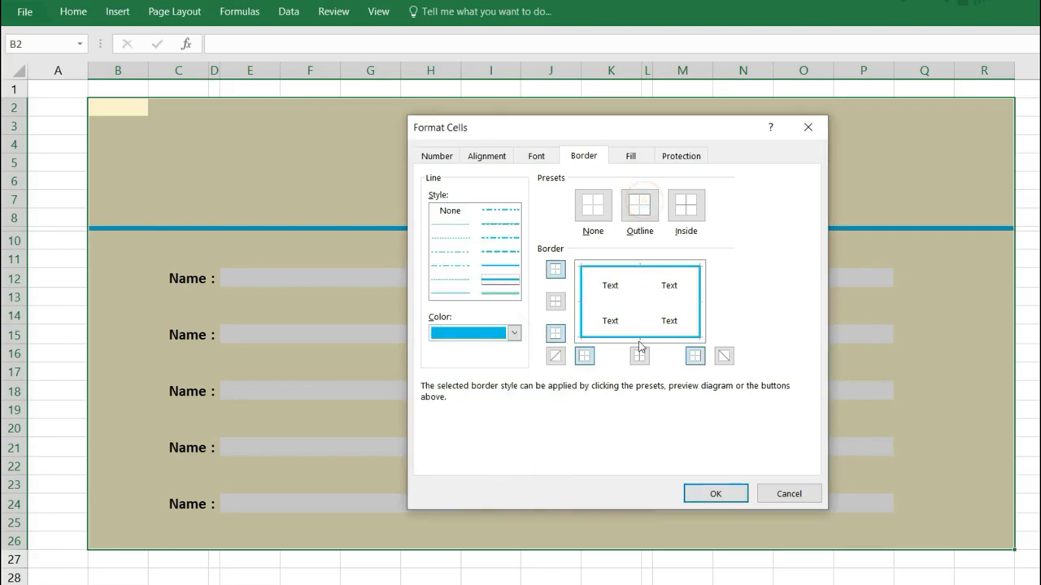
{"action": "left_click", "coordinate": [715, 494]}
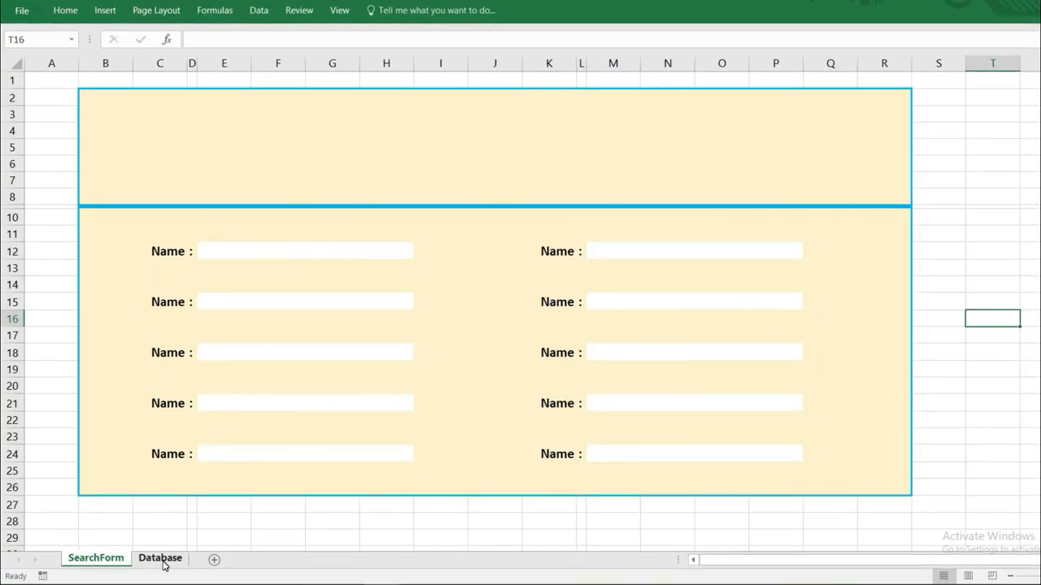
On the Database sheet, define the name NameList for the employee names in A2:A41
{"action": "left_click", "coordinate": [160, 558]}
{"action": "left_click", "coordinate": [193, 269]}
{"action": "scroll", "coordinate": [193, 270], "scroll_direction": "up", "scroll_amount": 1, "text": "ctrl"}
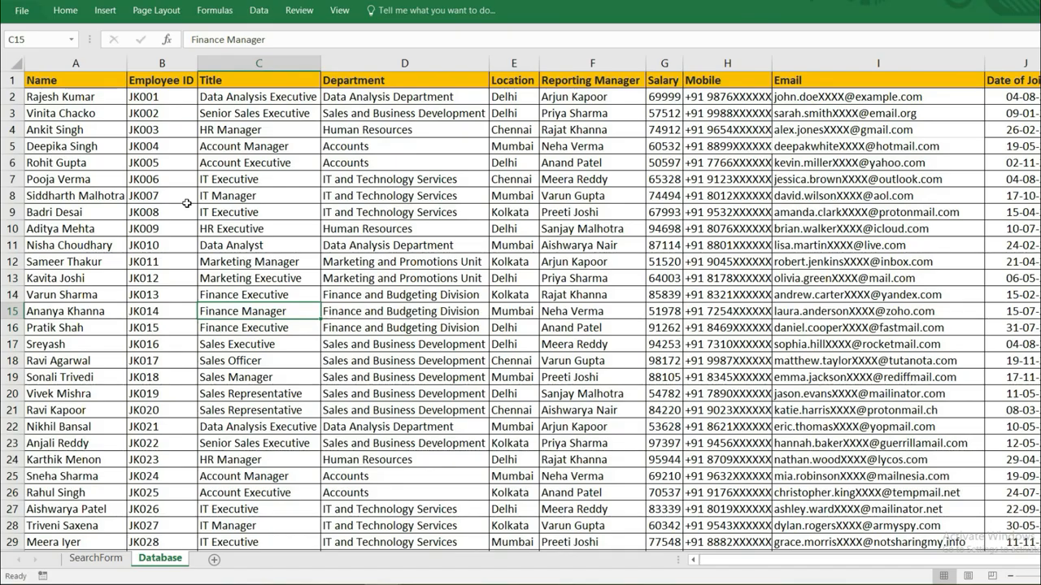
{"action": "left_click", "coordinate": [81, 96]}
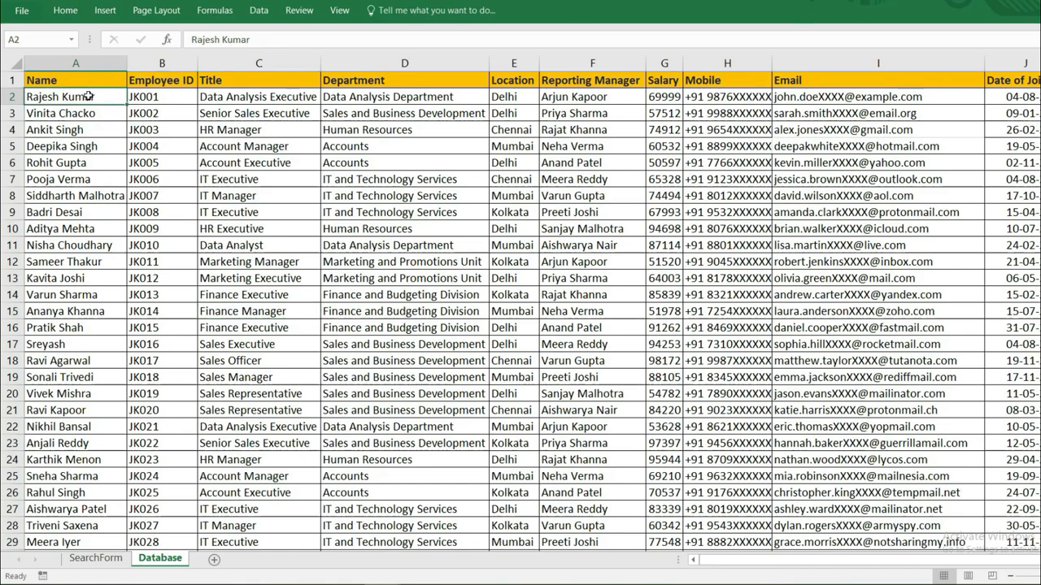
{"action": "key", "text": "ctrl+shift+Down"}
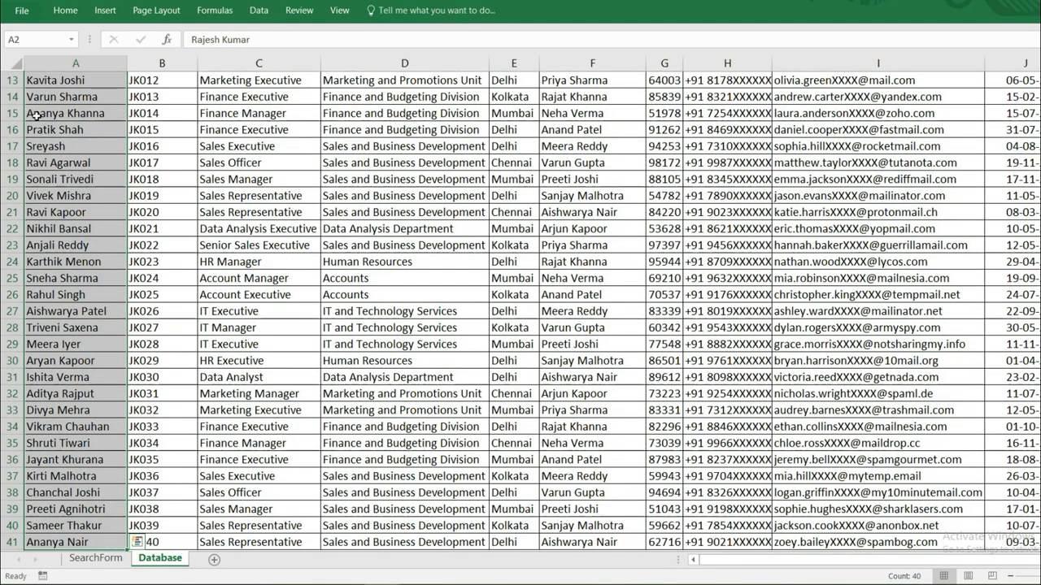
{"action": "scroll", "coordinate": [83, 198], "scroll_direction": "up", "scroll_amount": 3}
{"action": "scroll", "coordinate": [84, 197], "scroll_direction": "up", "scroll_amount": 1}
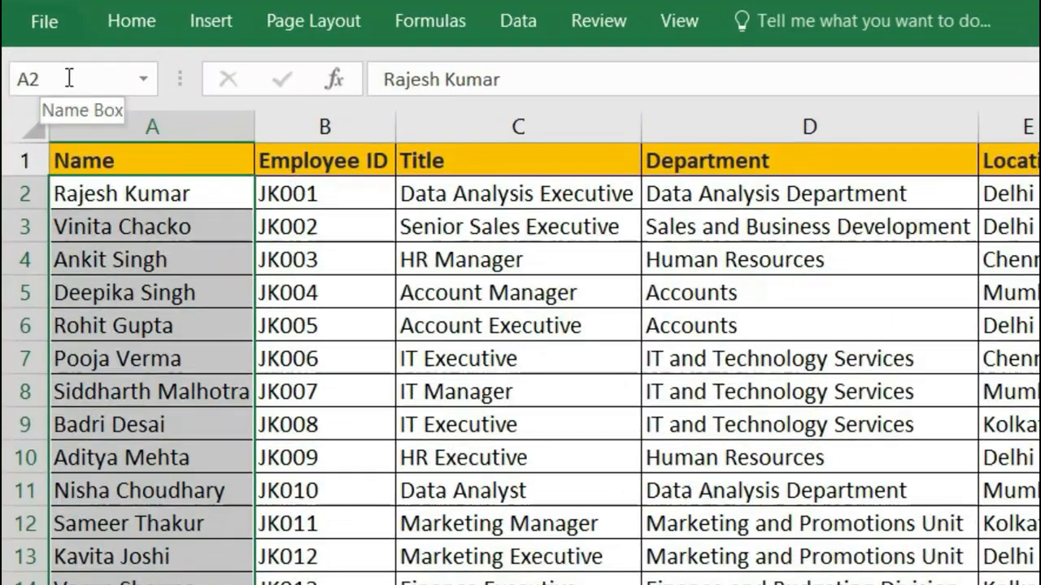
{"action": "left_click", "coordinate": [46, 51]}
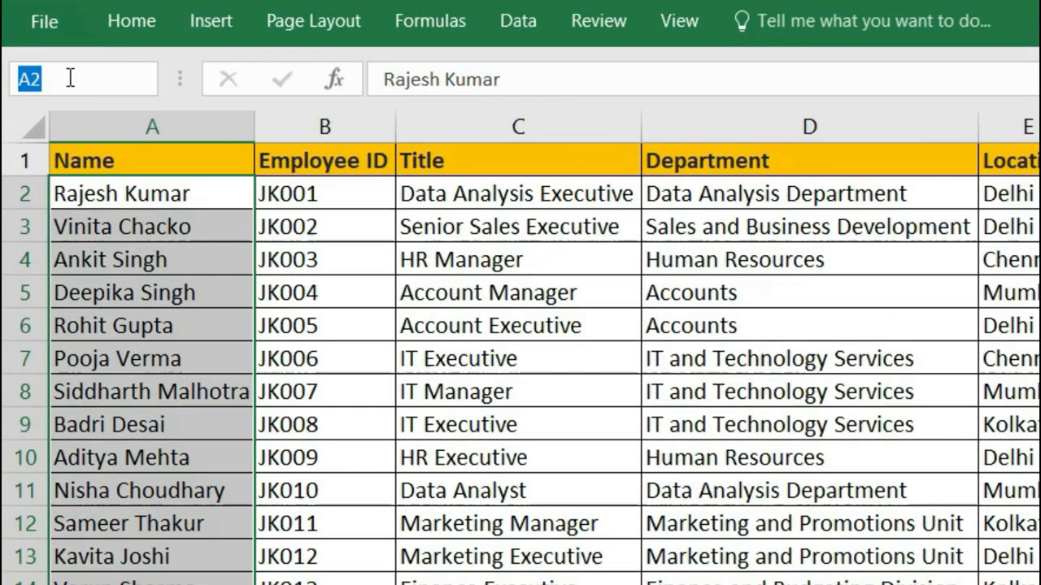
{"action": "type", "text": "NameList"}
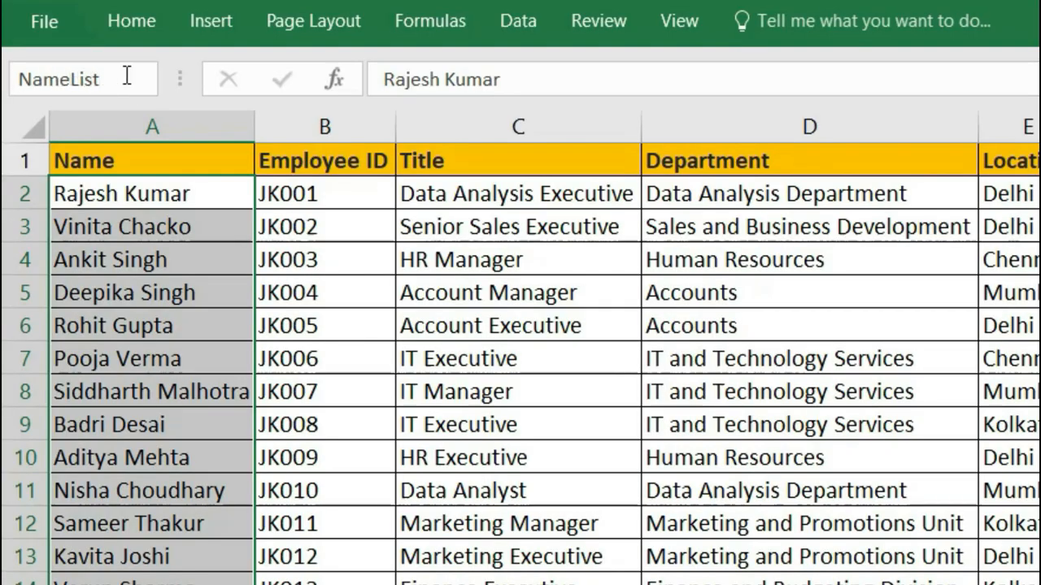
{"action": "key", "text": "Return"}
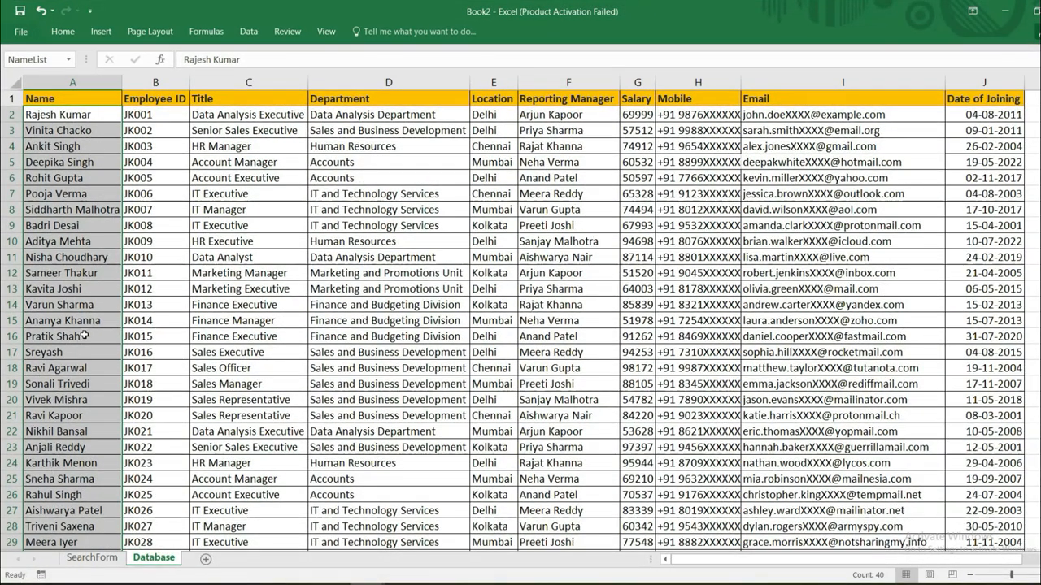
Define the name Database for the whole employee table A1:J41, including its header row
{"action": "left_click", "coordinate": [153, 149]}
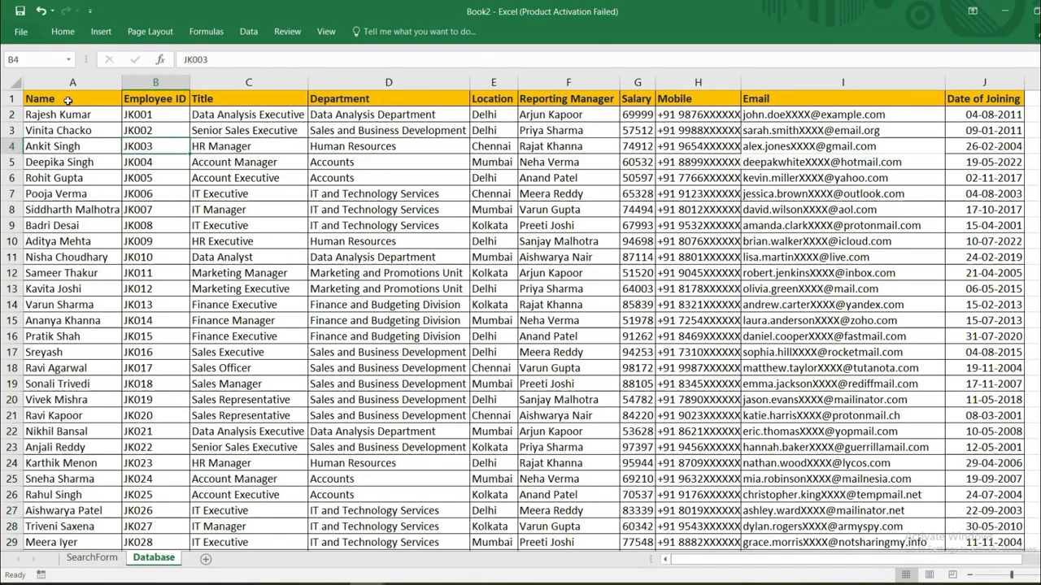
{"action": "left_click", "coordinate": [68, 100]}
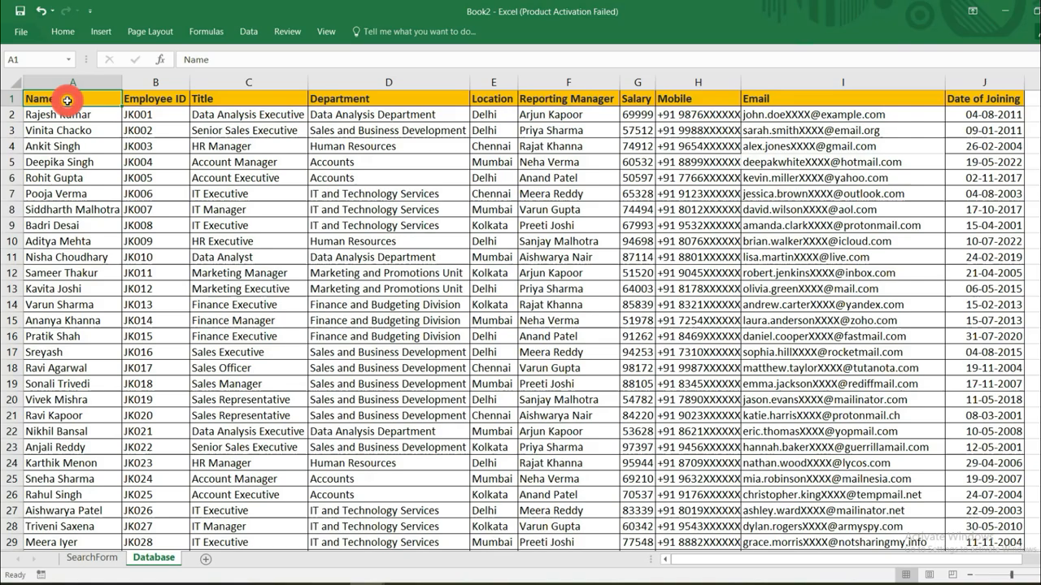
{"action": "key", "text": "ctrl+shift+Down"}
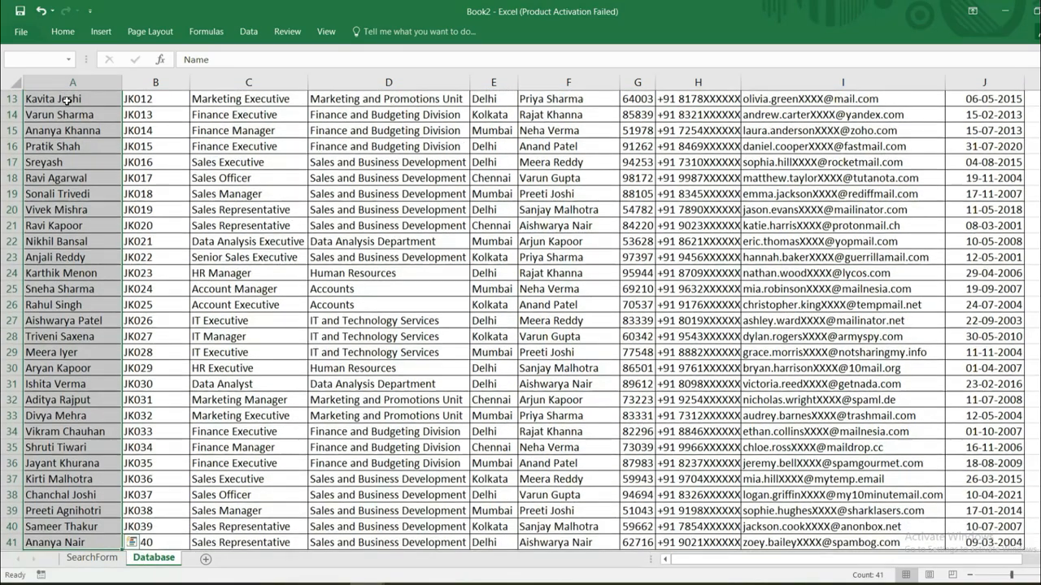
{"action": "key", "text": "ctrl+shift+Right"}
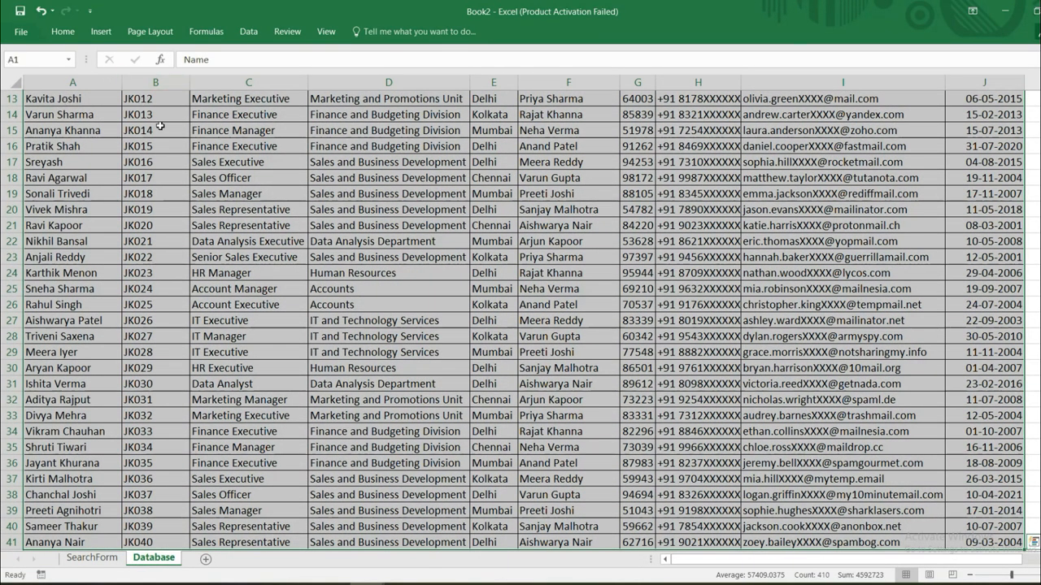
{"action": "scroll", "coordinate": [315, 228], "scroll_direction": "up", "scroll_amount": 4}
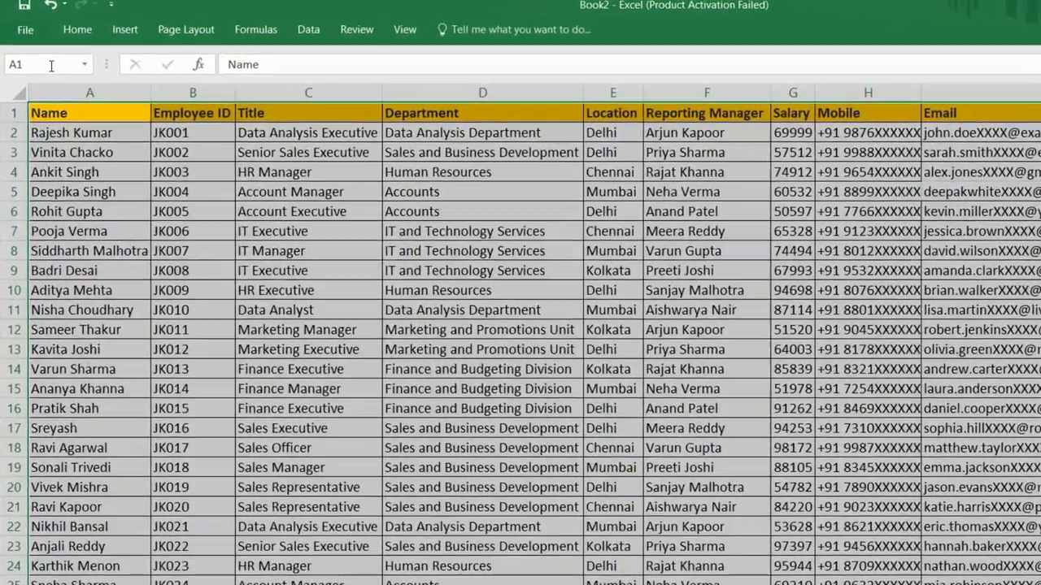
{"action": "left_click", "coordinate": [38, 57]}
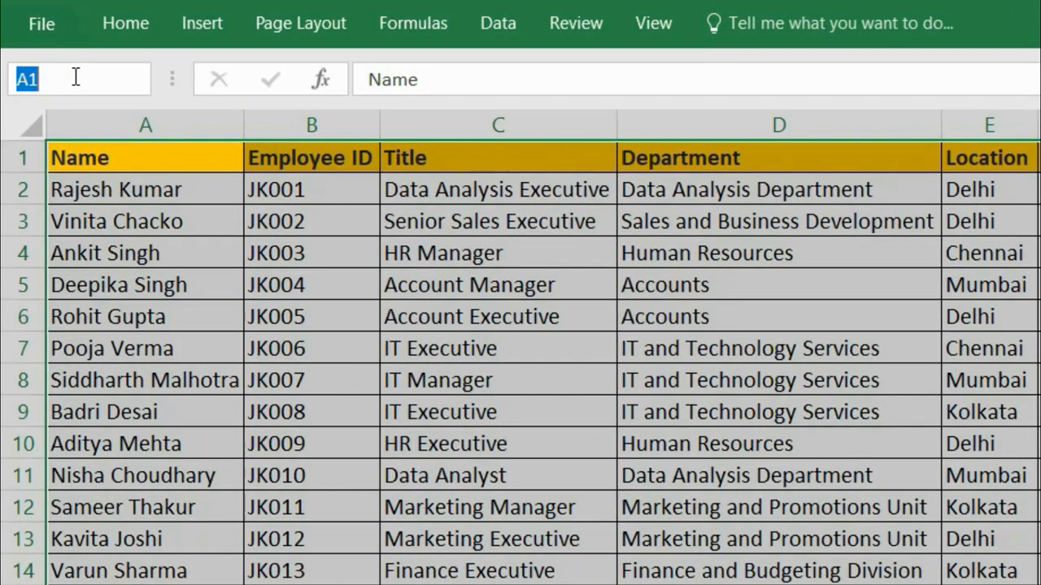
{"action": "type", "text": "Data"}
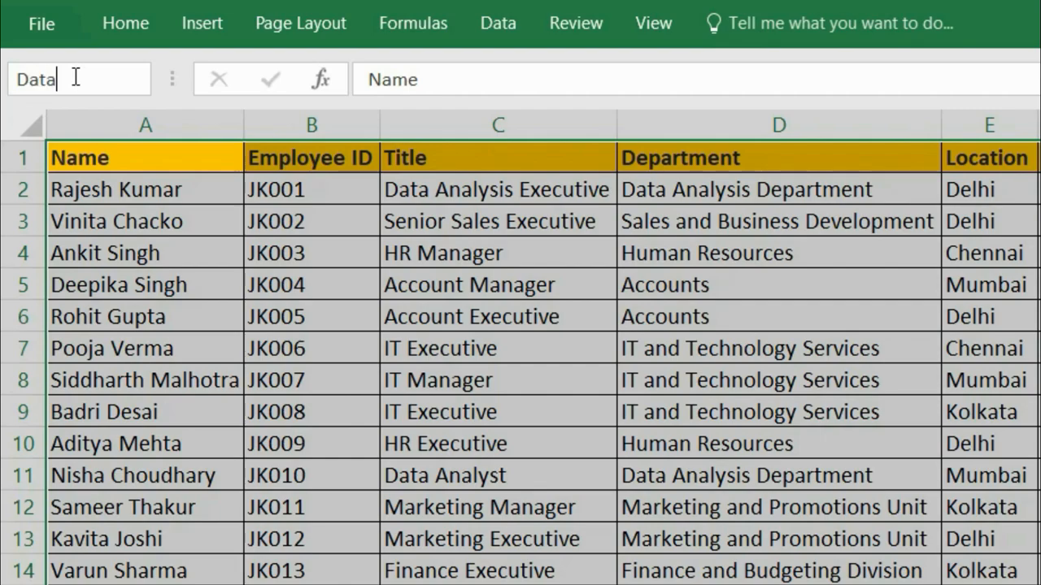
{"action": "type", "text": "base"}
{"action": "key", "text": "Return"}
{"action": "left_click", "coordinate": [458, 317]}
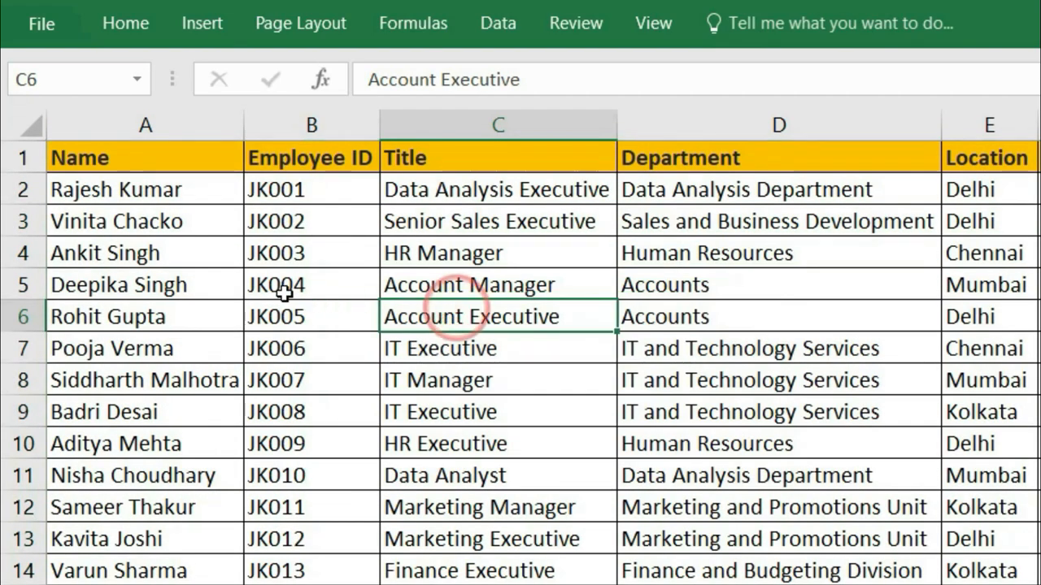
Check the list of defined names in the workbook
{"action": "left_click", "coordinate": [136, 79]}
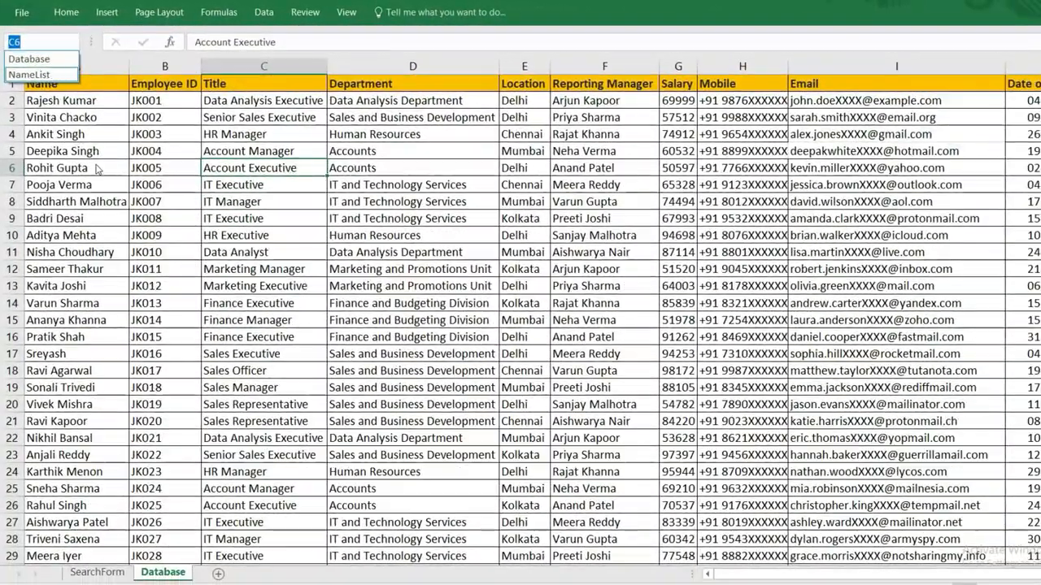
{"action": "left_click", "coordinate": [152, 243]}
{"action": "left_click", "coordinate": [145, 168]}
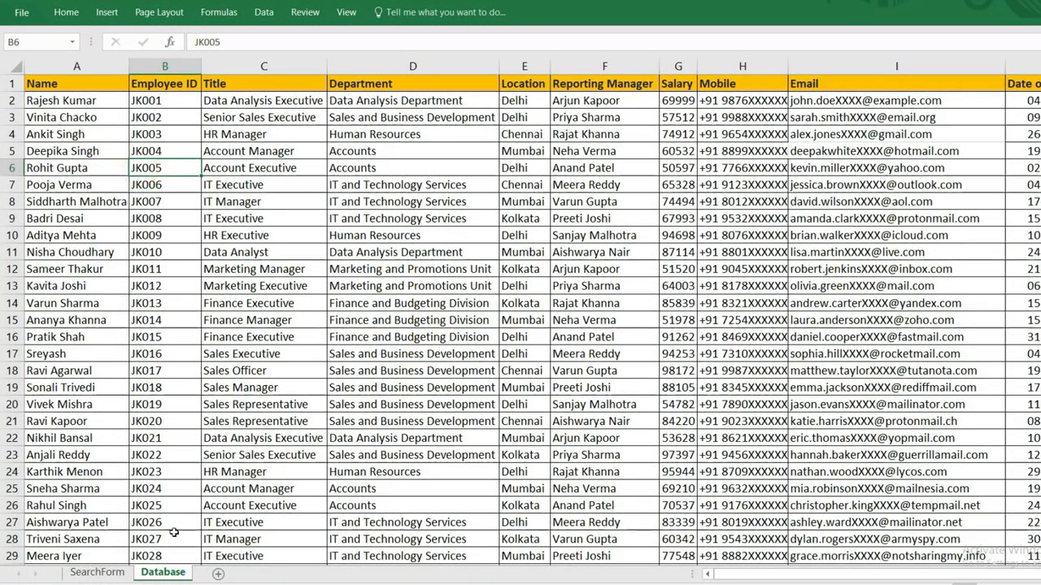
Return to the SearchForm sheet and enable the Developer tab in the ribbon customization options
{"action": "left_click", "coordinate": [98, 574]}
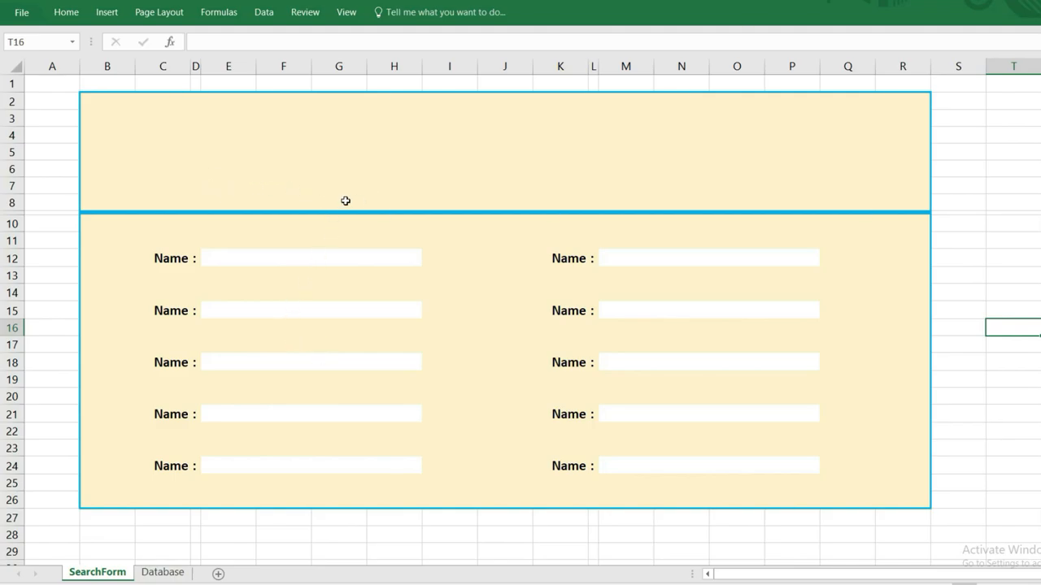
{"action": "left_click", "coordinate": [18, 16]}
{"action": "left_click", "coordinate": [43, 336]}
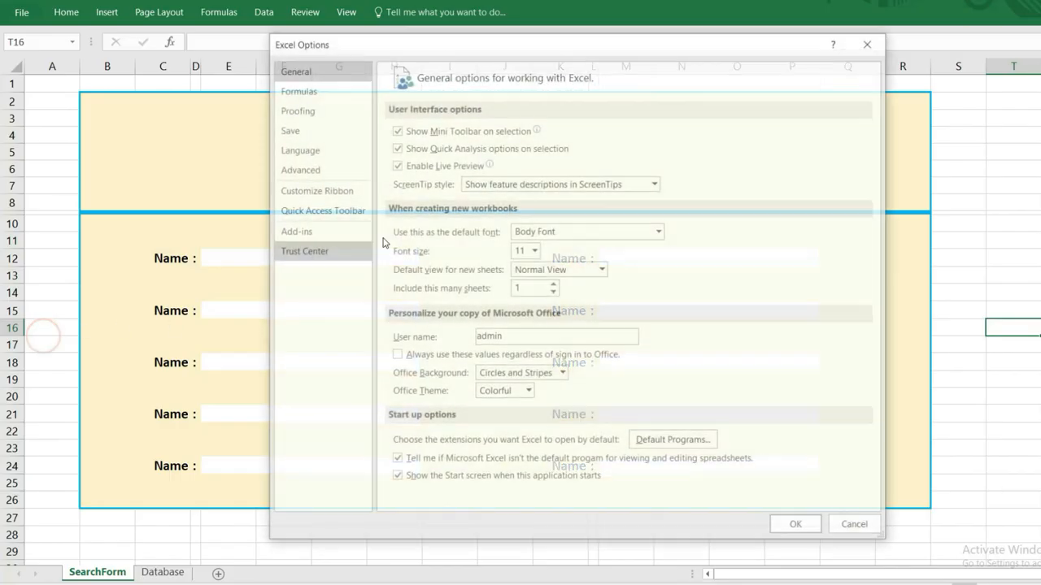
{"action": "left_click", "coordinate": [315, 193]}
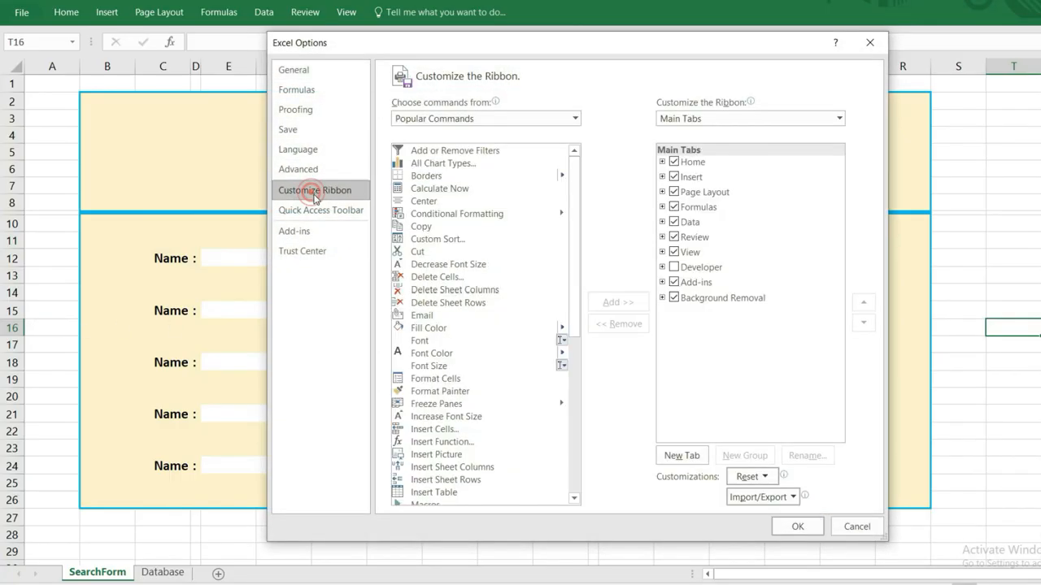
{"action": "left_click", "coordinate": [673, 268]}
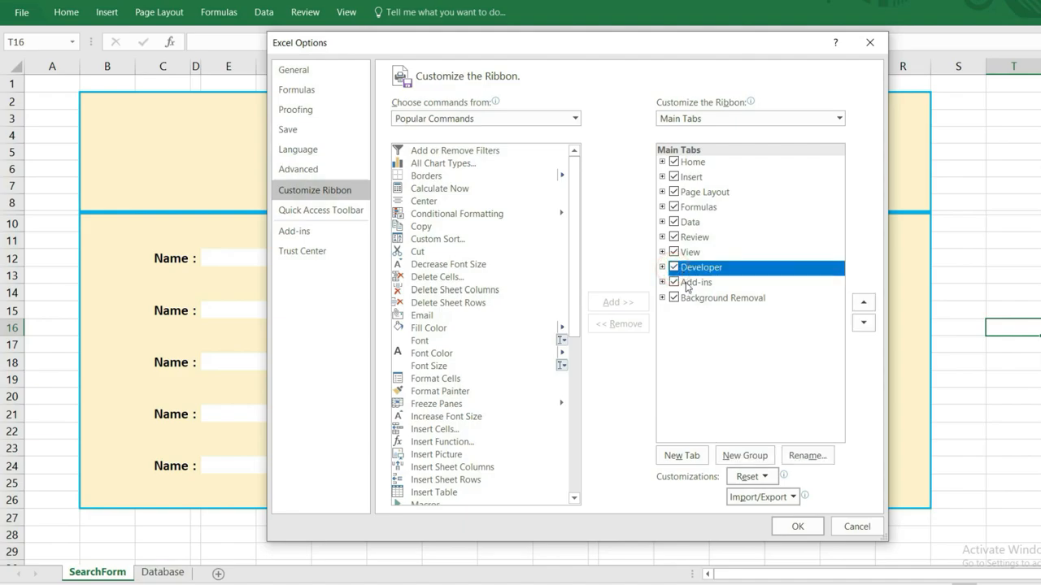
{"action": "left_click", "coordinate": [797, 527]}
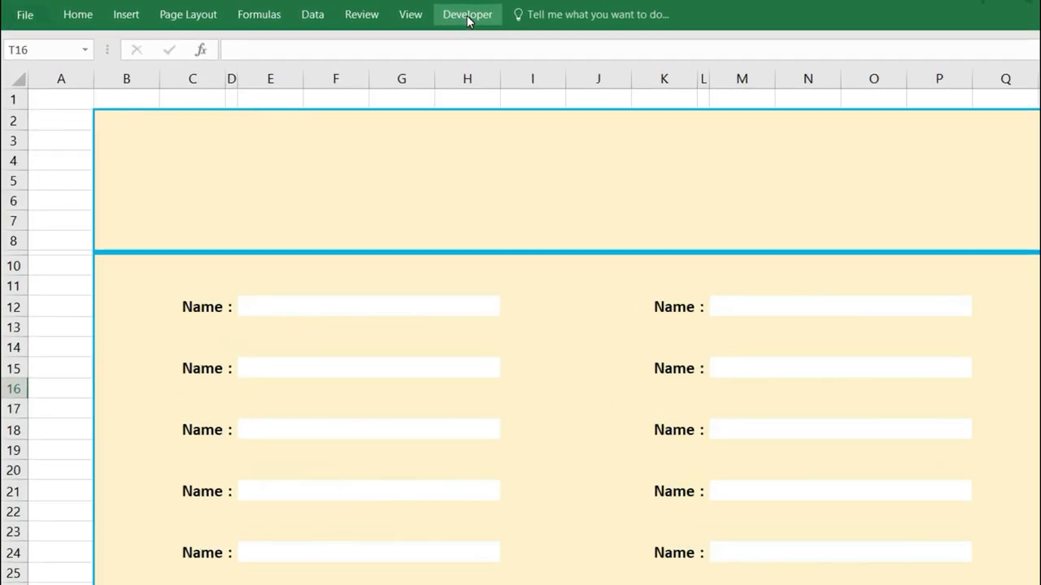
Insert an ActiveX combo box about 191 by 23 points over E7:H8, above the form's blue dividing line
{"action": "left_click", "coordinate": [467, 17]}
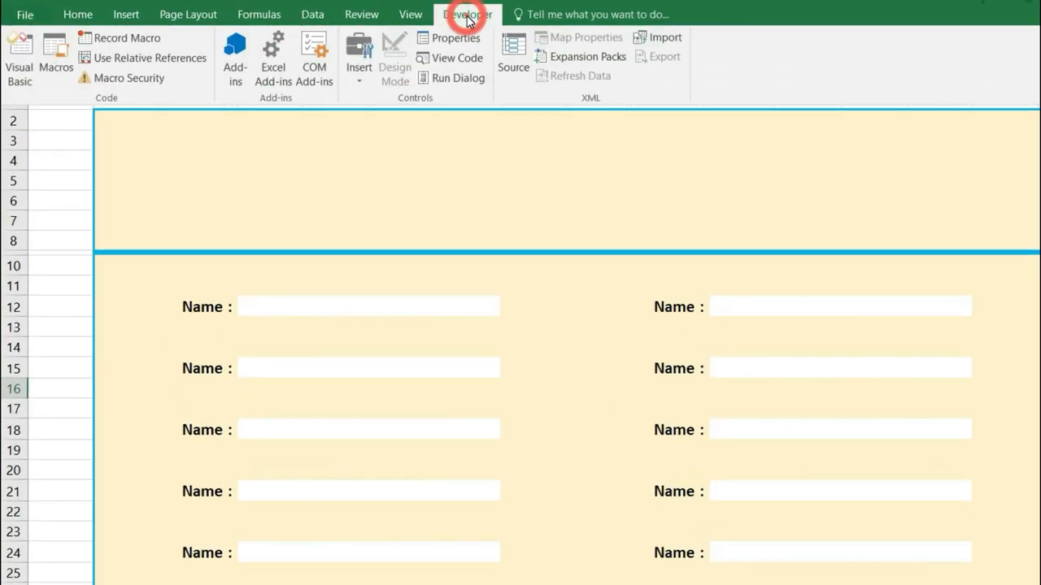
{"action": "left_click", "coordinate": [355, 80]}
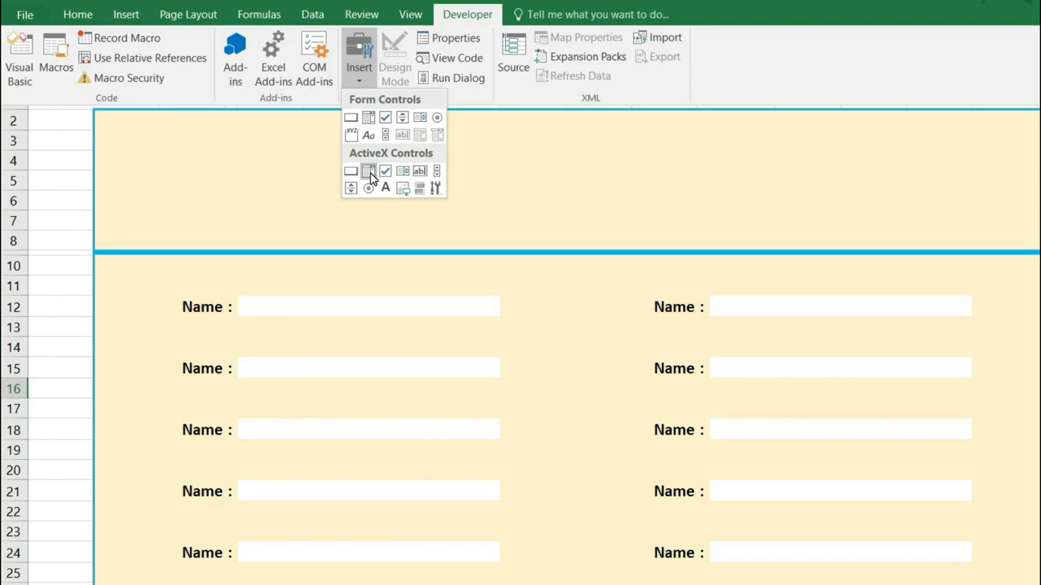
{"action": "left_click", "coordinate": [370, 173]}
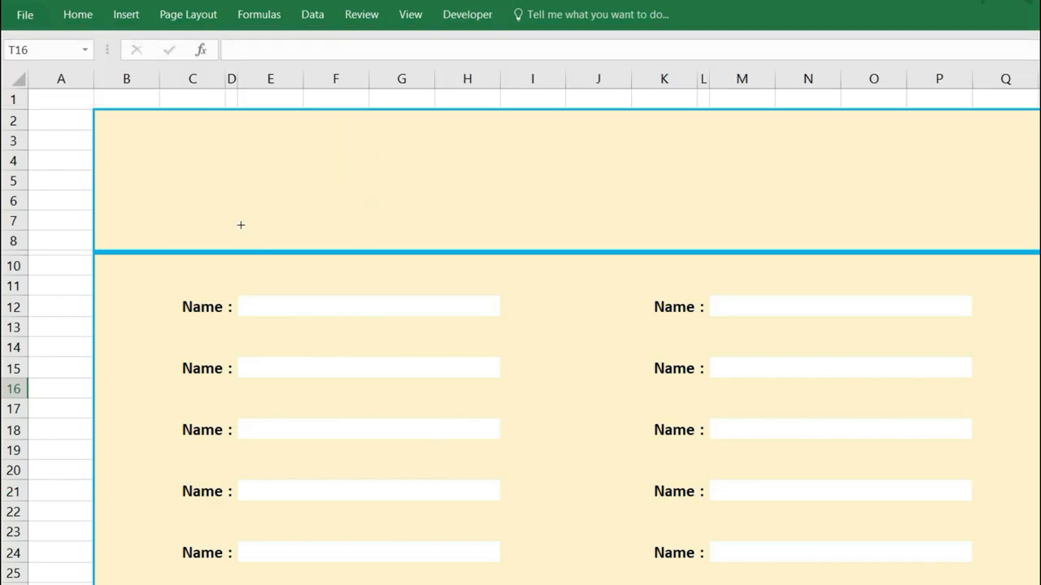
{"action": "left_click_drag", "start_coordinate": [241, 225], "coordinate": [458, 230]}
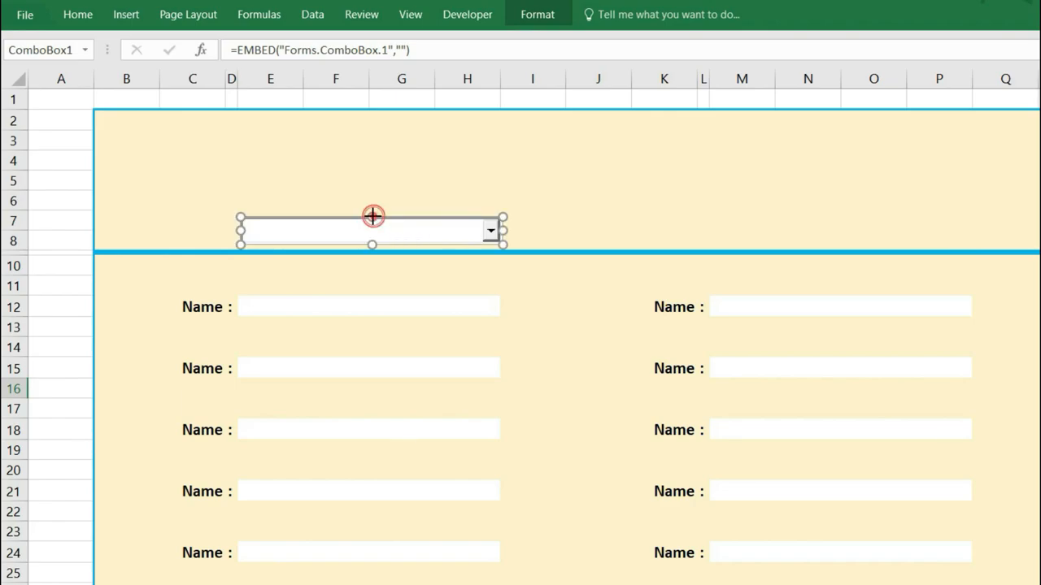
{"action": "left_click_drag", "start_coordinate": [372, 215], "coordinate": [372, 212]}
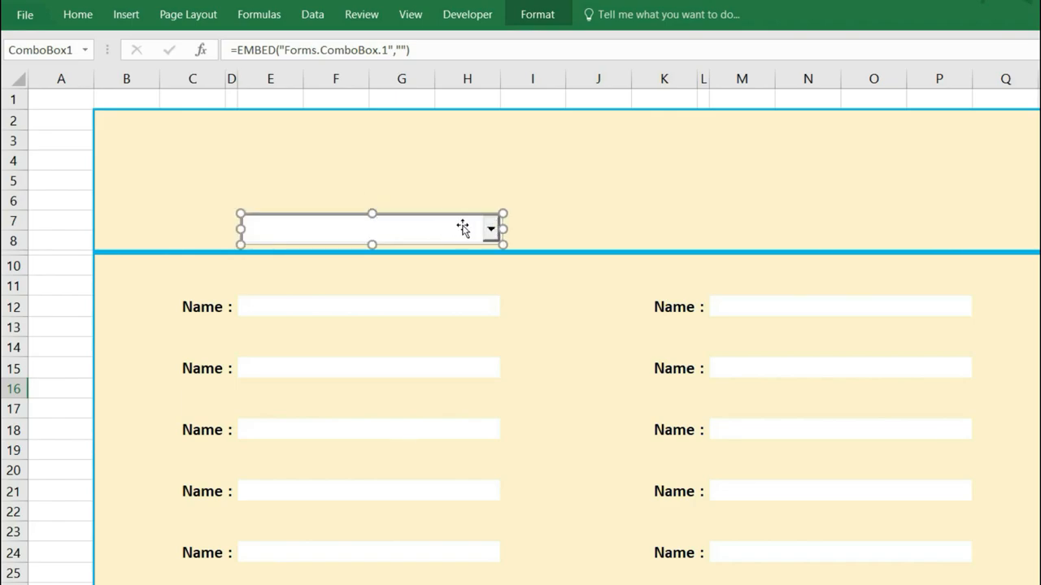
In the combo box's properties, set LinkedCell to B2 and ListFillRange to NameList
{"action": "right_click", "coordinate": [423, 230]}
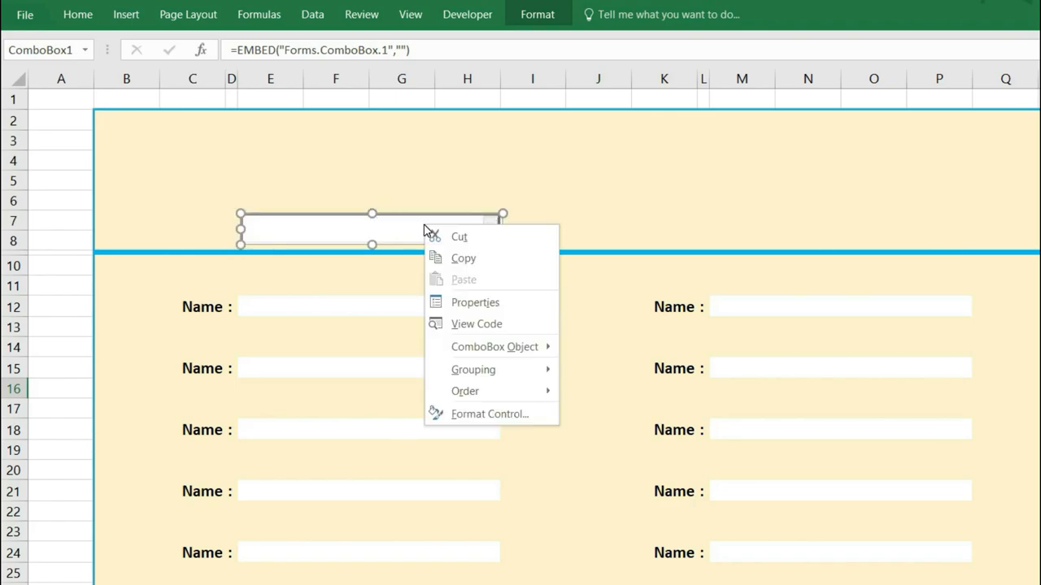
{"action": "left_click", "coordinate": [475, 303]}
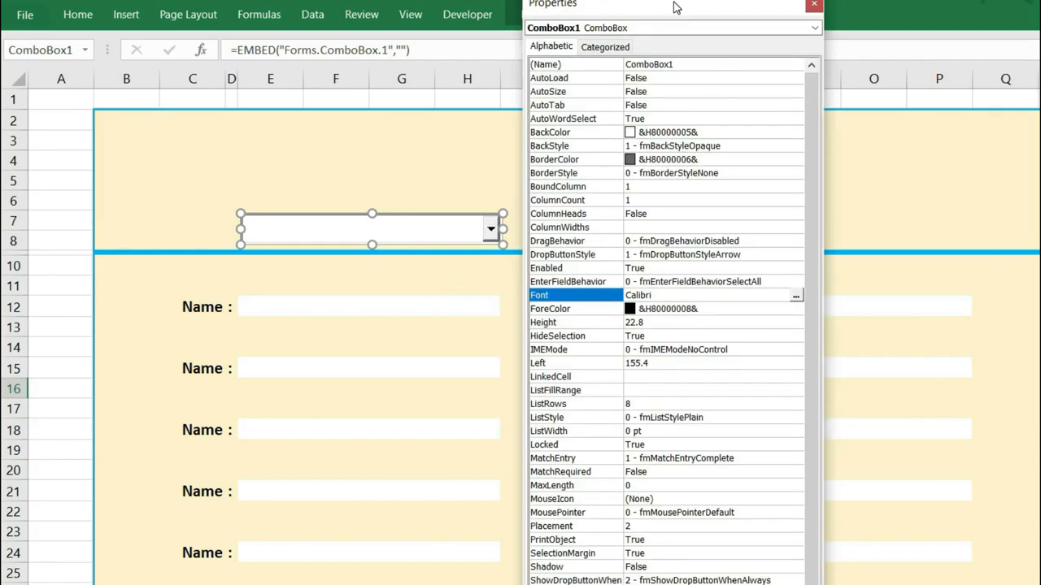
{"action": "left_click_drag", "start_coordinate": [677, 9], "coordinate": [673, 2]}
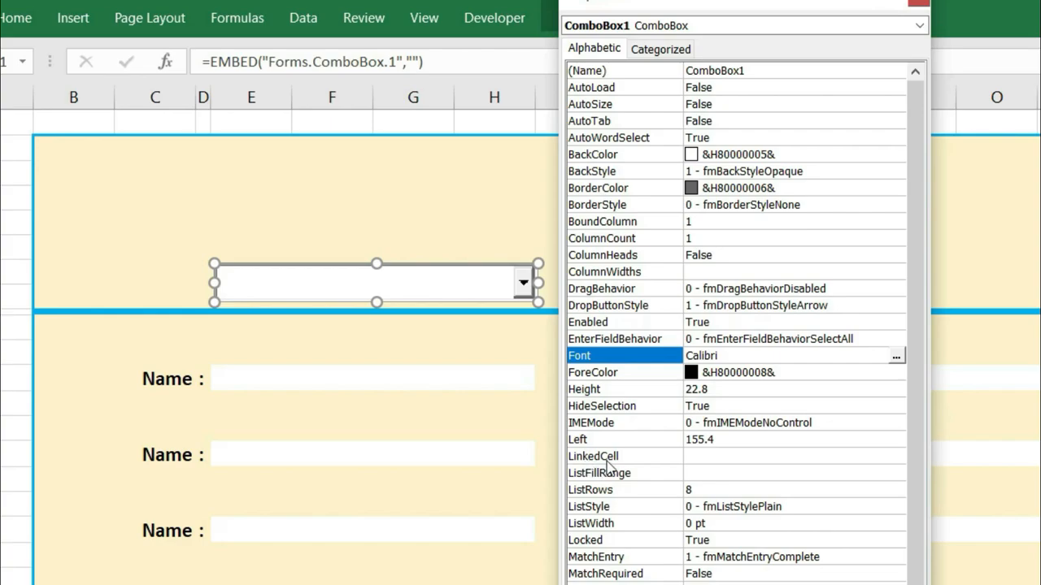
{"action": "left_click", "coordinate": [711, 457]}
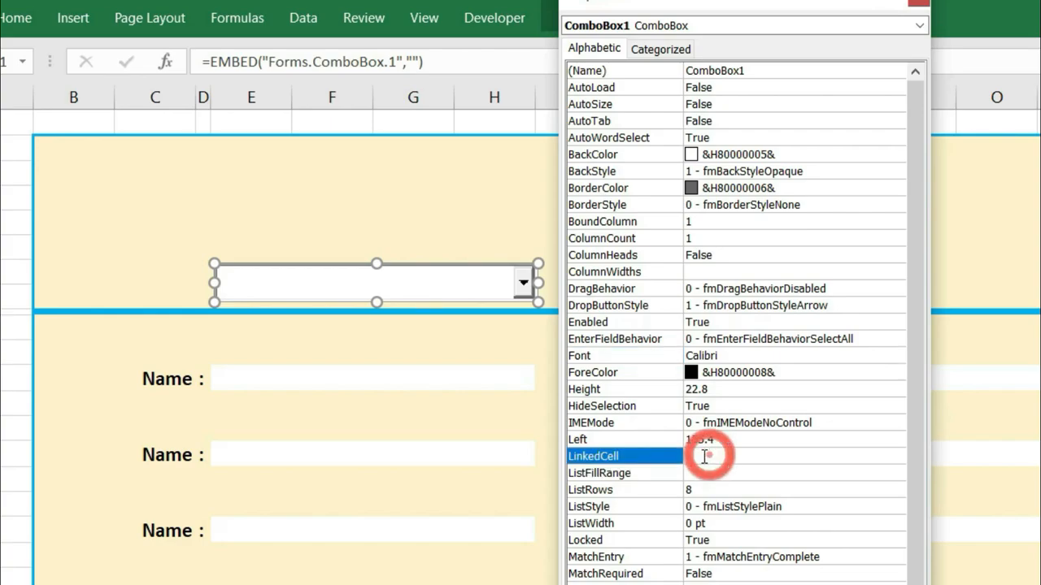
{"action": "left_click", "coordinate": [706, 457]}
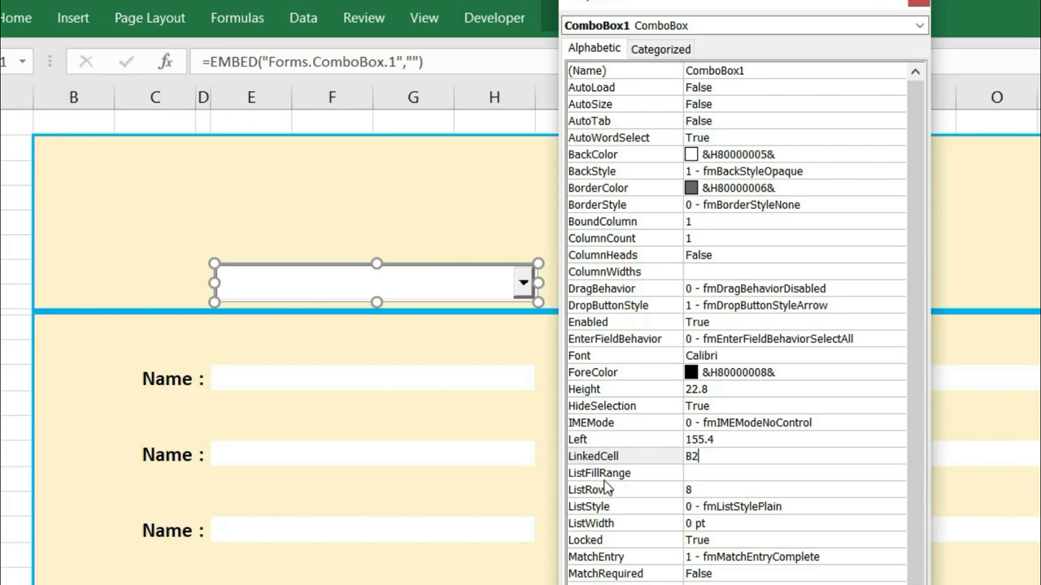
{"action": "left_click", "coordinate": [701, 472]}
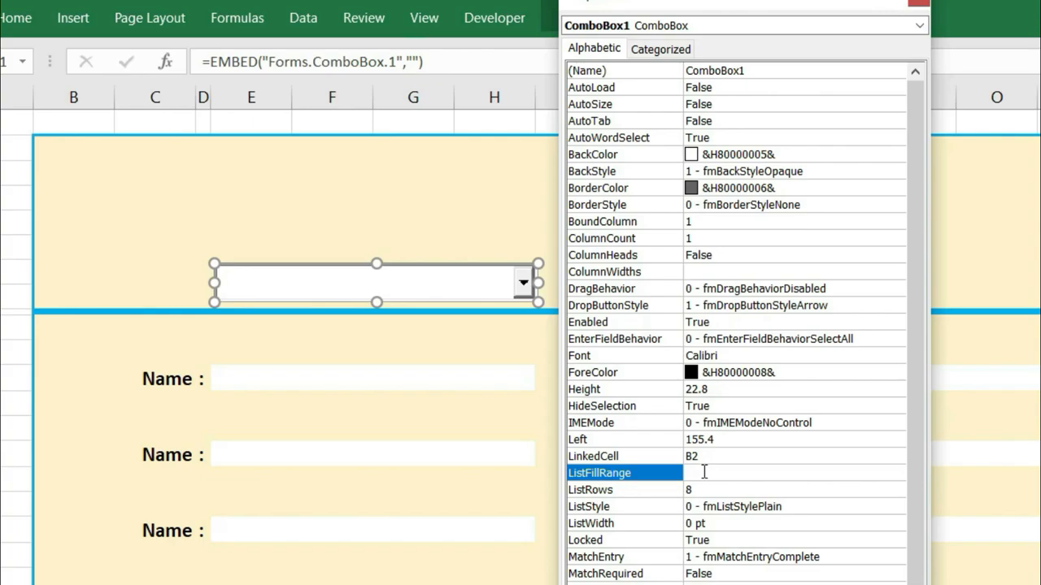
{"action": "left_click", "coordinate": [704, 471]}
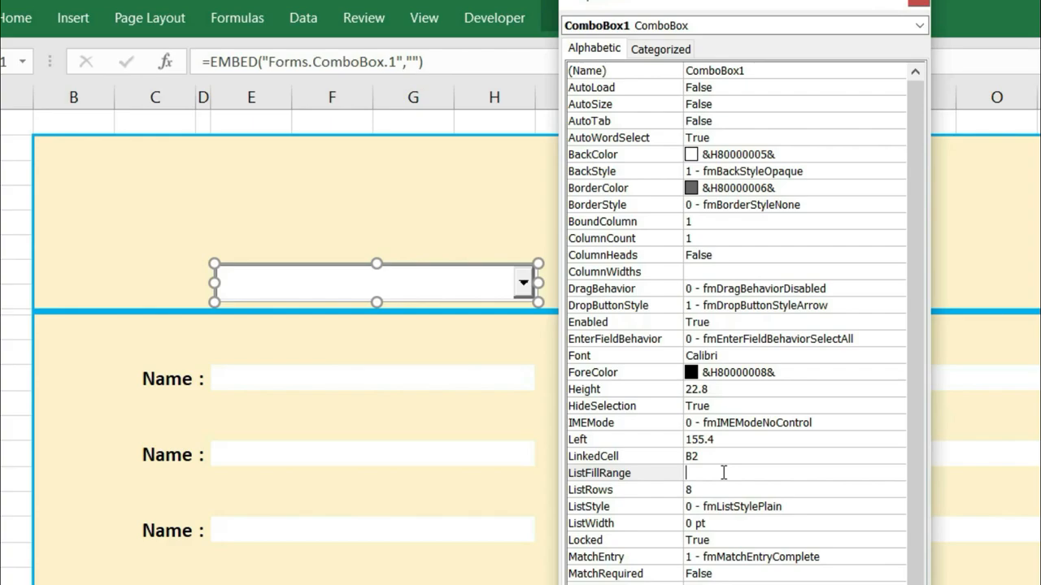
{"action": "type", "text": "NameList"}
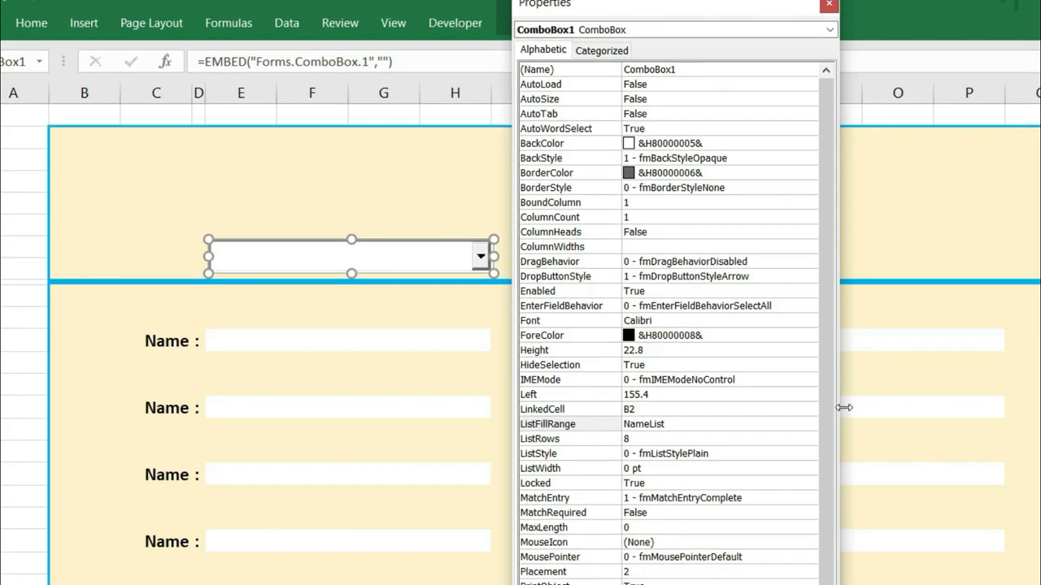
Review the SpecialEffect options available for the combo box
{"action": "left_click_drag", "start_coordinate": [912, 431], "coordinate": [911, 509]}
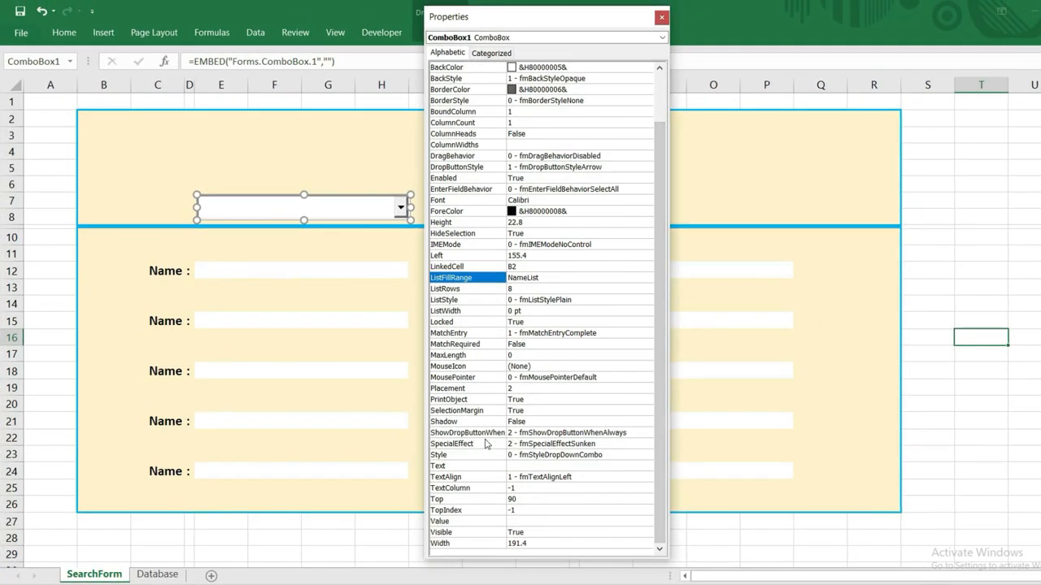
{"action": "left_click", "coordinate": [613, 444]}
{"action": "left_click", "coordinate": [647, 444]}
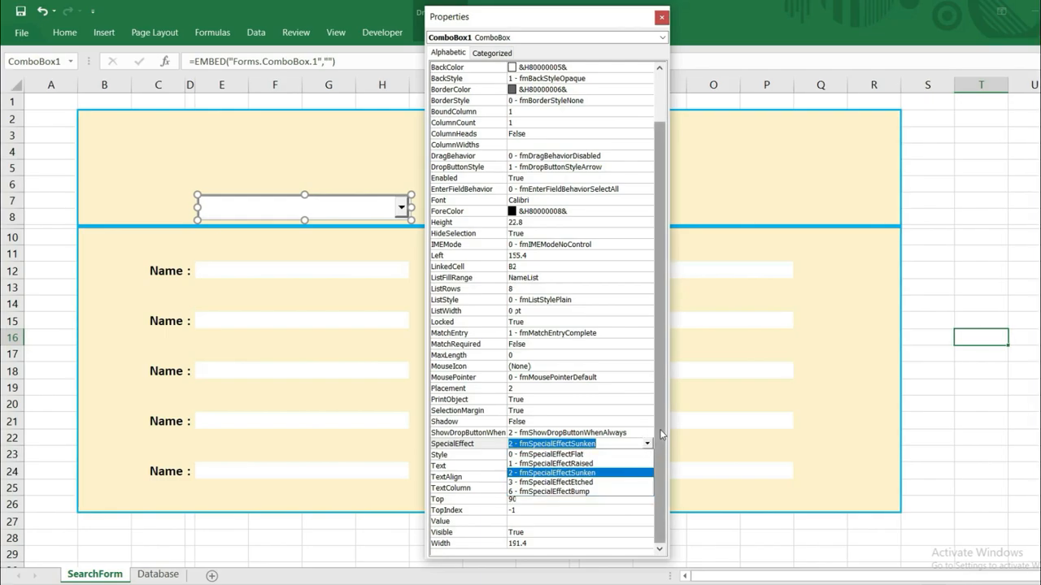
{"action": "left_click_drag", "start_coordinate": [662, 435], "coordinate": [663, 379]}
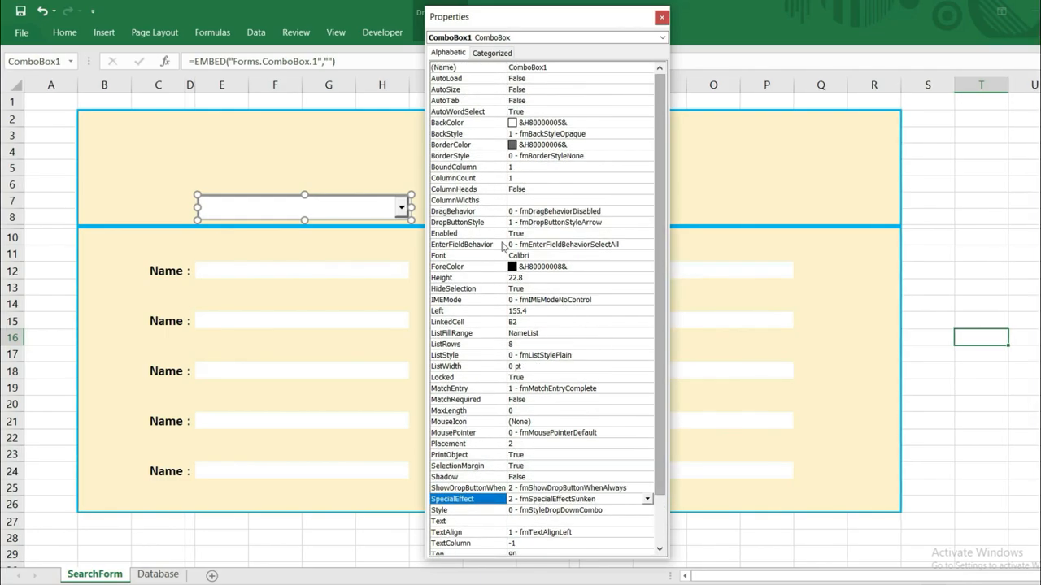
Set the combo box's font to Calibri Bold, size 12
{"action": "left_click", "coordinate": [572, 257]}
{"action": "left_click", "coordinate": [647, 256]}
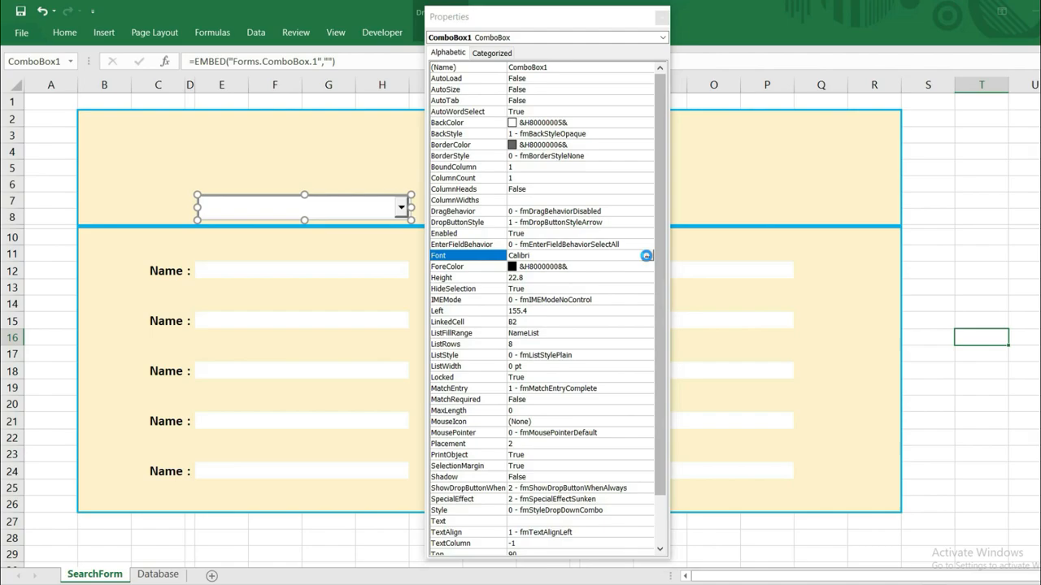
{"action": "left_click", "coordinate": [163, 168]}
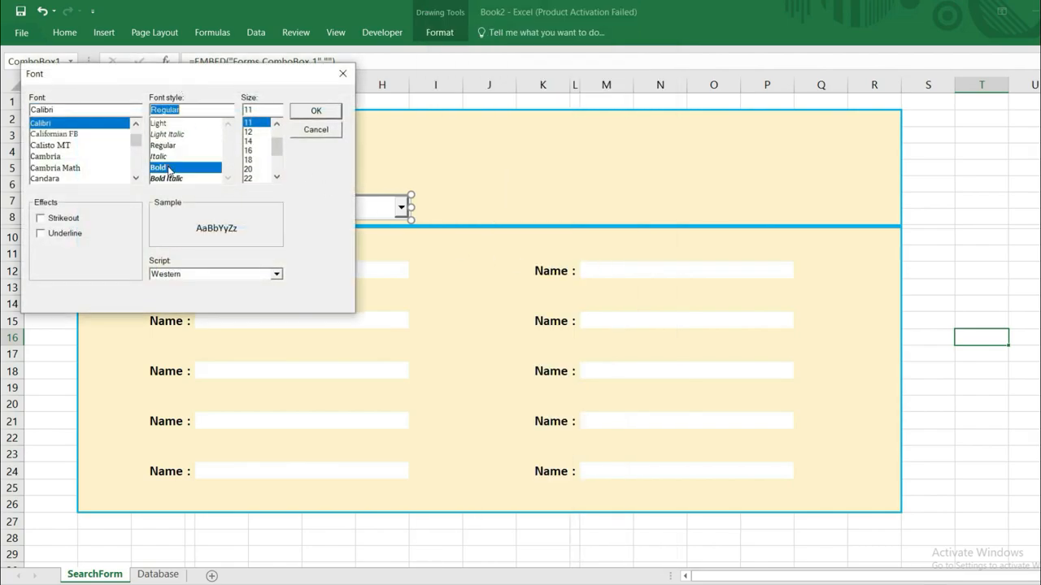
{"action": "left_click", "coordinate": [254, 132]}
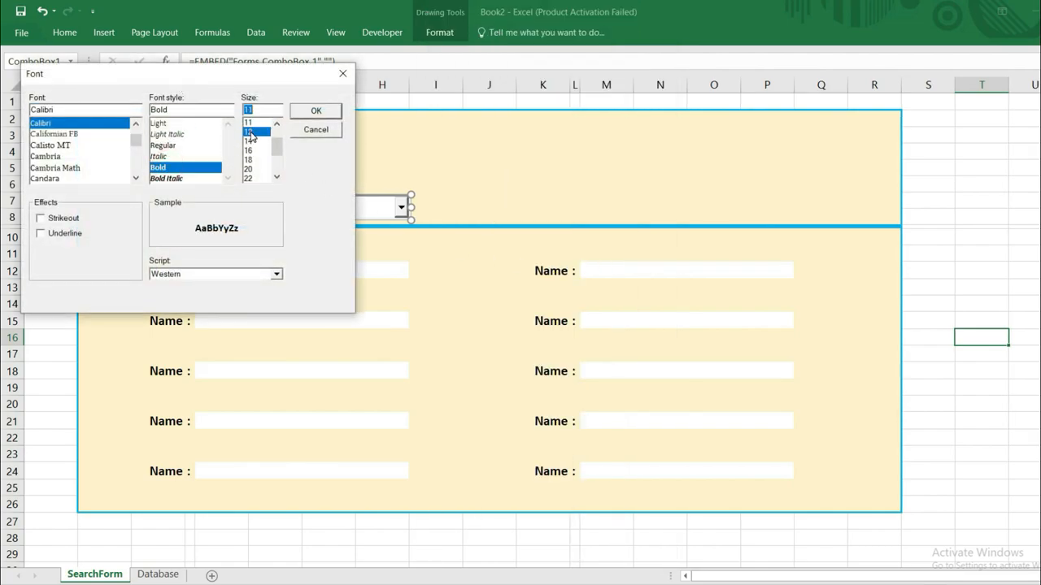
{"action": "left_click", "coordinate": [316, 112]}
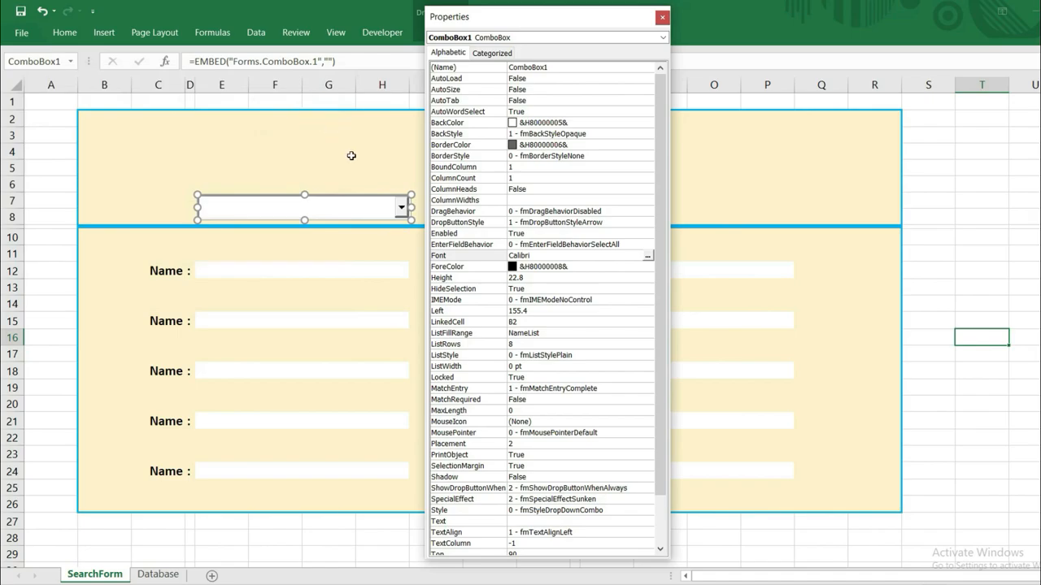
Close the combo box's properties and turn off Design Mode
{"action": "left_click", "coordinate": [661, 18]}
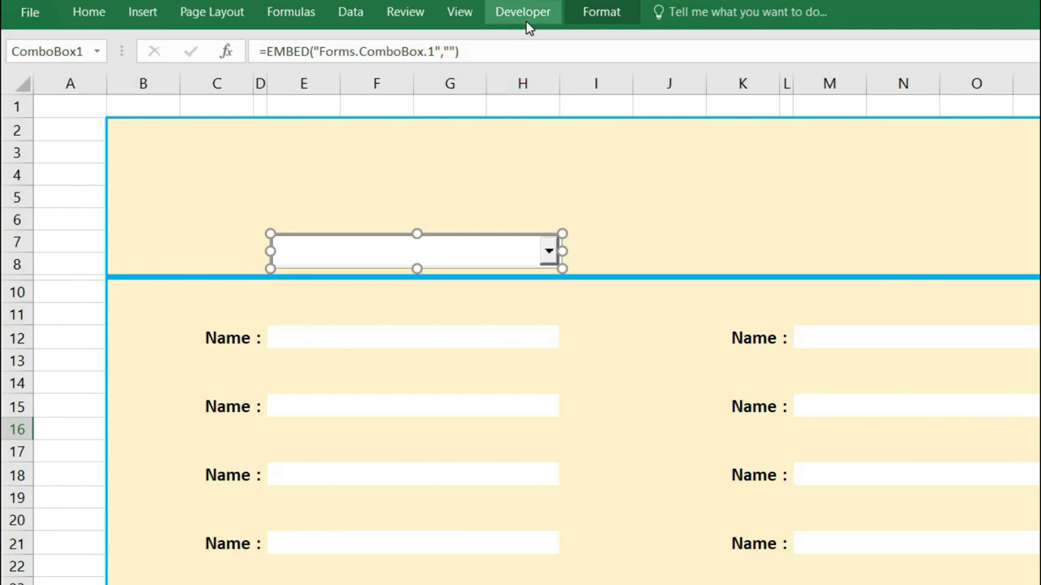
{"action": "left_click", "coordinate": [518, 13]}
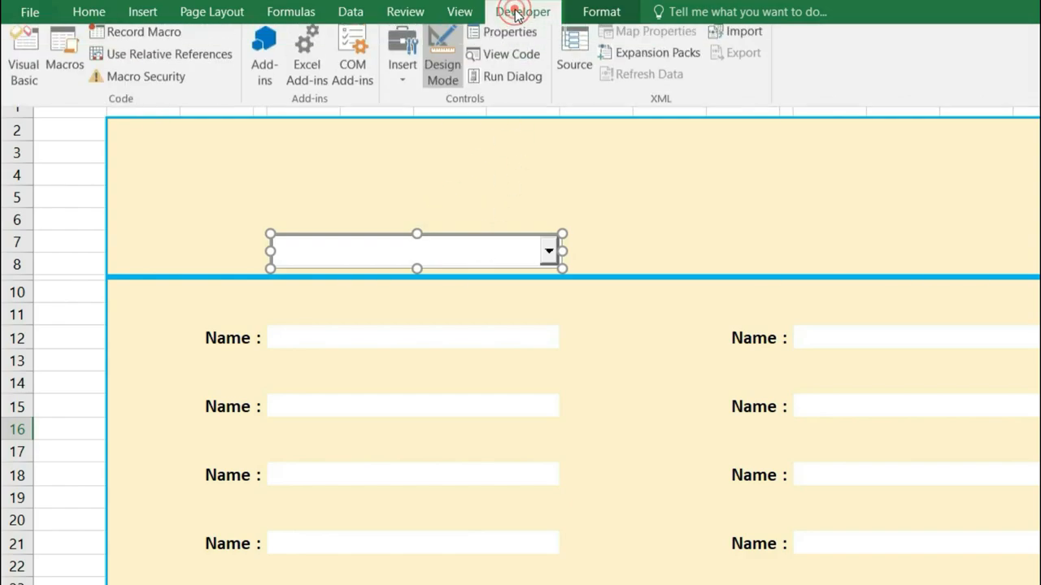
{"action": "left_click", "coordinate": [443, 71]}
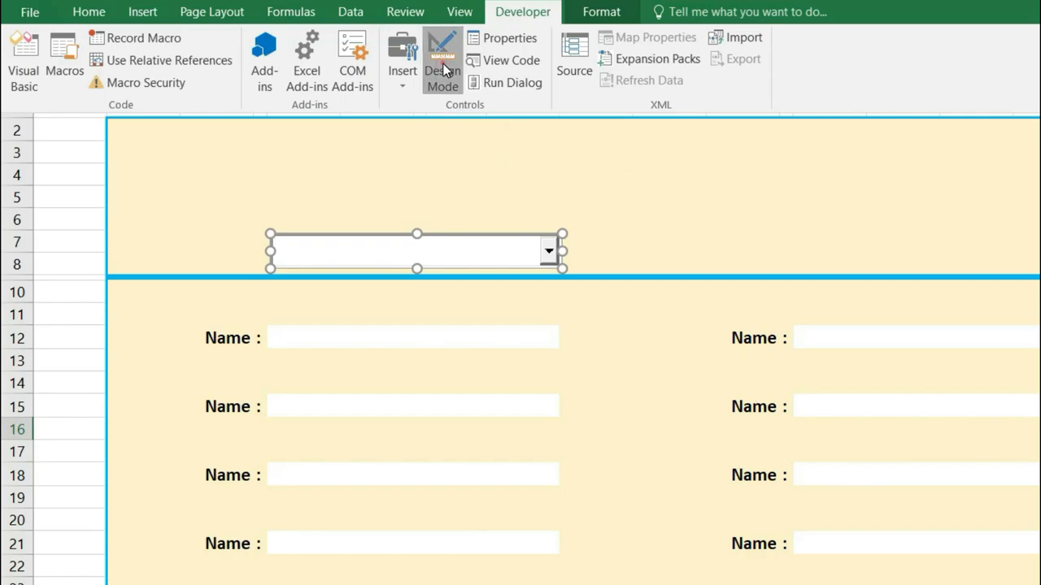
Test the combo box's autocomplete by entering several employees' names from the database one after another
{"action": "left_click", "coordinate": [318, 246]}
{"action": "left_click", "coordinate": [319, 248]}
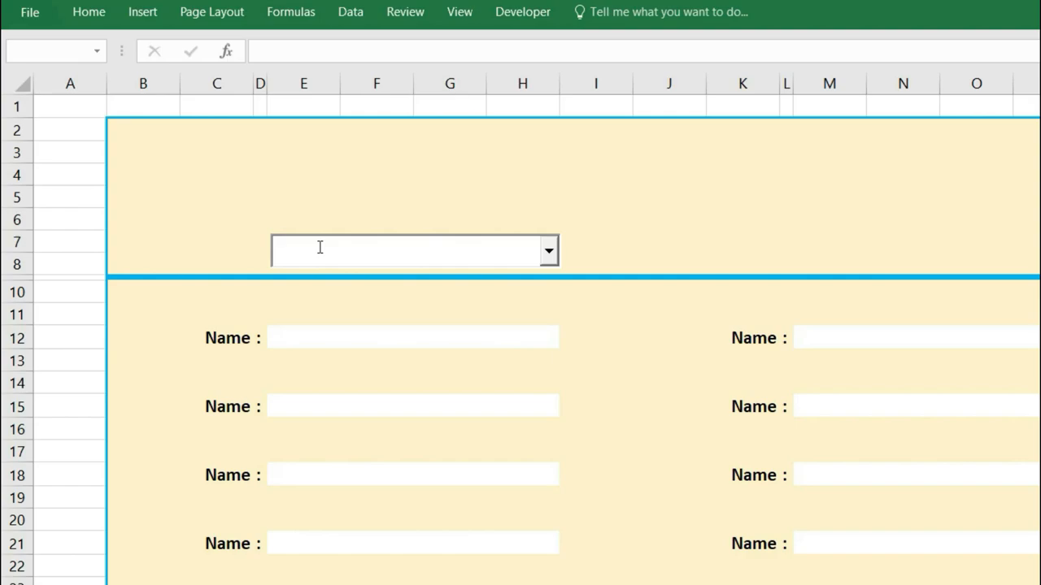
{"action": "type", "text": "Deepika Singh"}
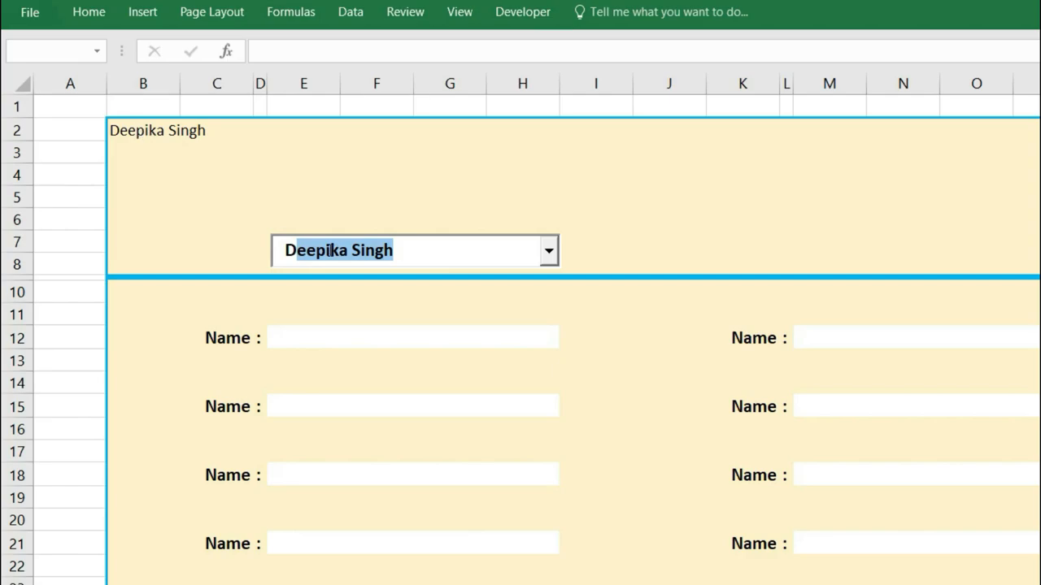
{"action": "left_click", "coordinate": [416, 255]}
{"action": "type", "text": "Vinita Chacko"}
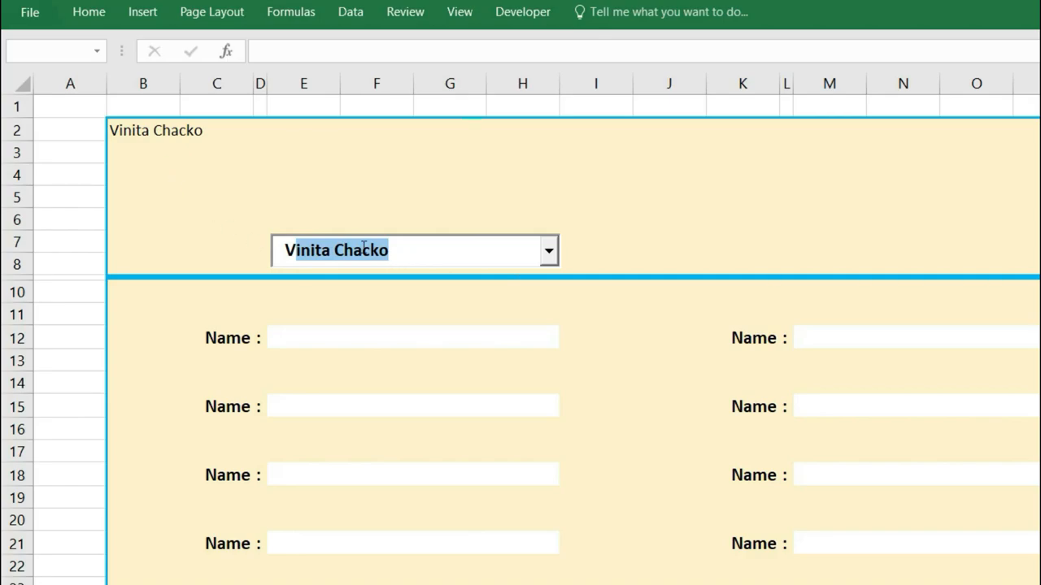
{"action": "left_click", "coordinate": [409, 251]}
{"action": "type", "text": "R"}
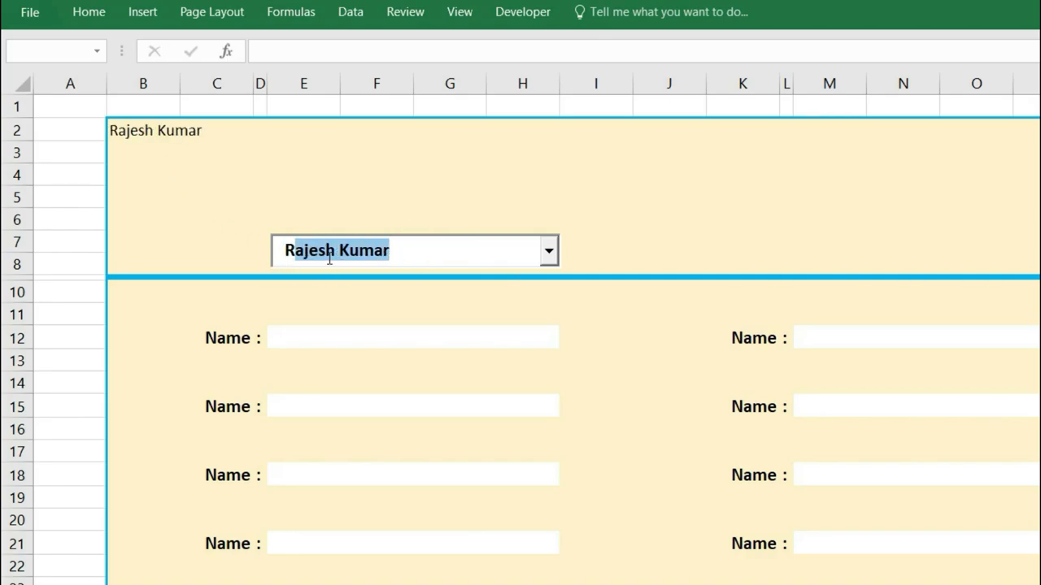
{"action": "type", "text": "ahul Singh"}
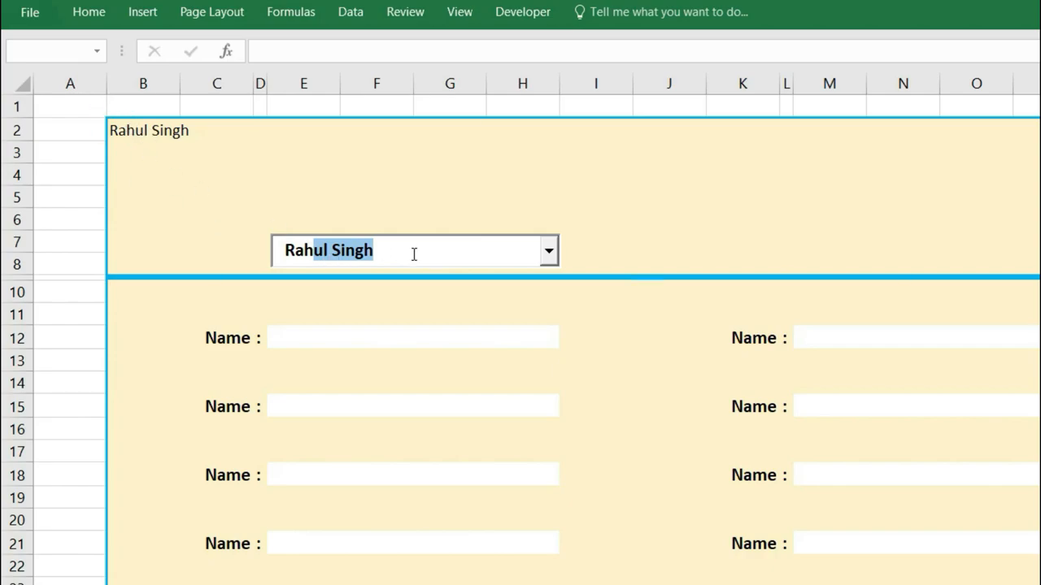
Browse the combo box's list down to its end and choose the second-to-last employee
{"action": "left_click", "coordinate": [550, 251]}
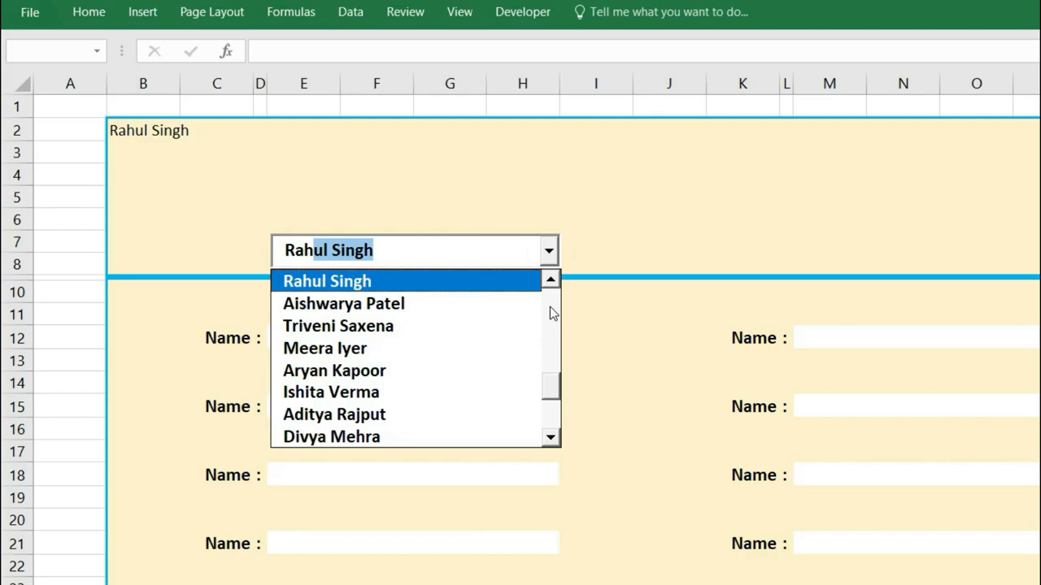
{"action": "mouse_move", "coordinate": [556, 398]}
{"action": "left_mouse_down"}
{"action": "mouse_move", "coordinate": [550, 304]}
{"action": "mouse_move", "coordinate": [554, 407]}
{"action": "left_mouse_up"}
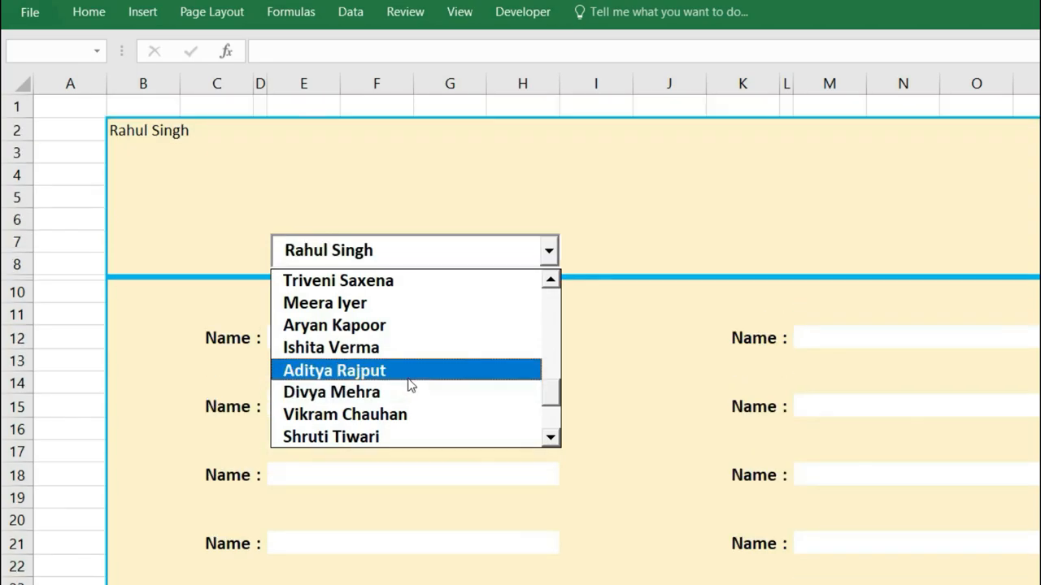
{"action": "left_click_drag", "start_coordinate": [558, 402], "coordinate": [563, 436]}
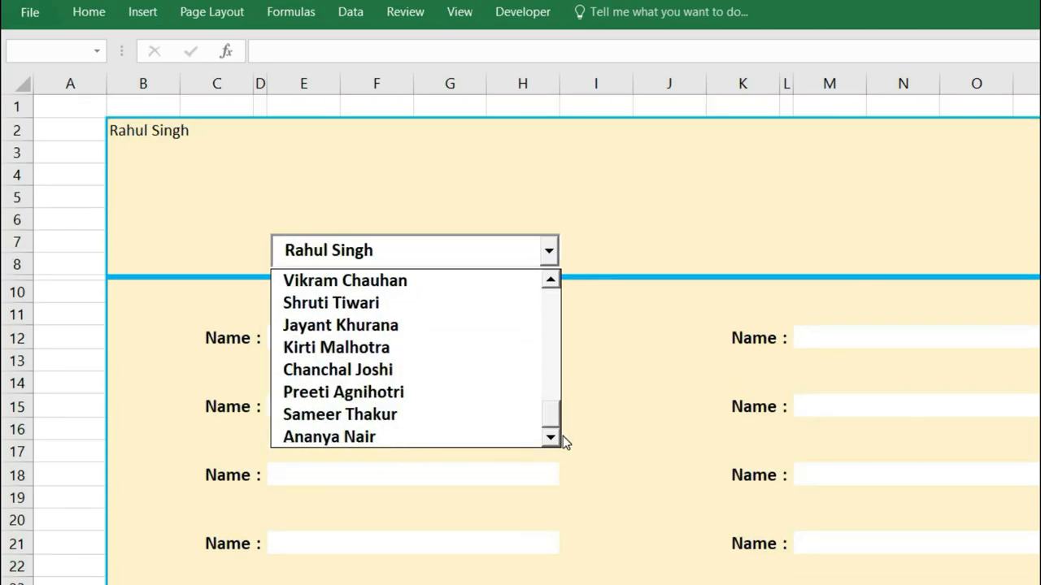
{"action": "left_click", "coordinate": [386, 426]}
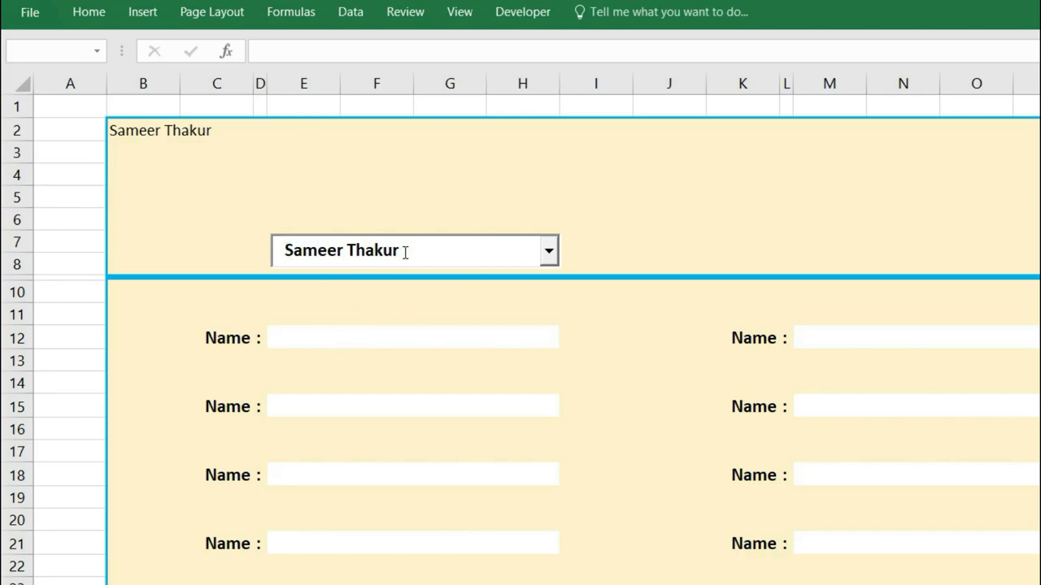
In the first Name field, E12, start a VLOOKUP formula with $B$2 as lookup value and the named range Database as table array
{"action": "left_click", "coordinate": [319, 338]}
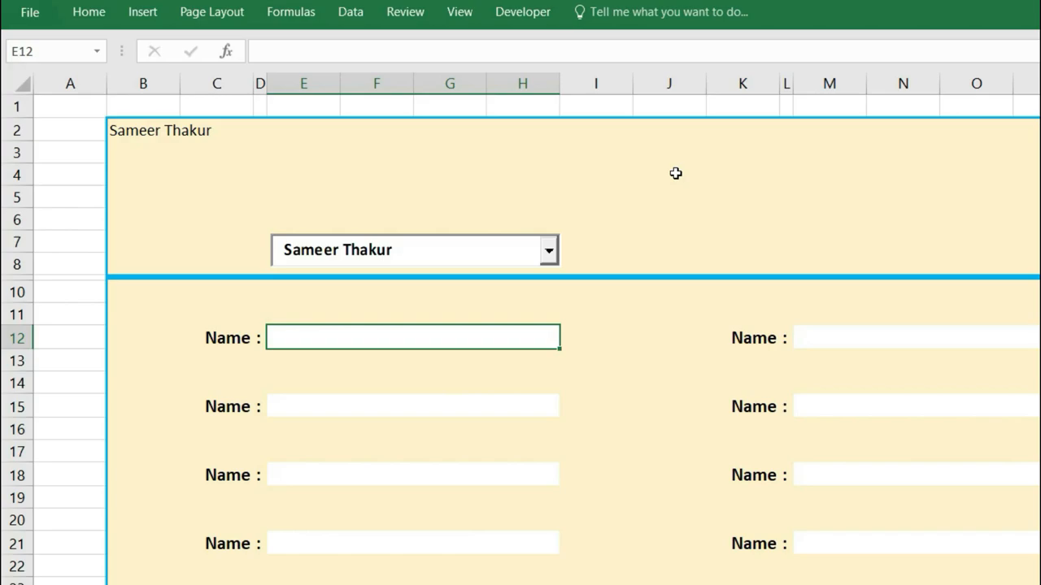
{"action": "type", "text": "=vlook"}
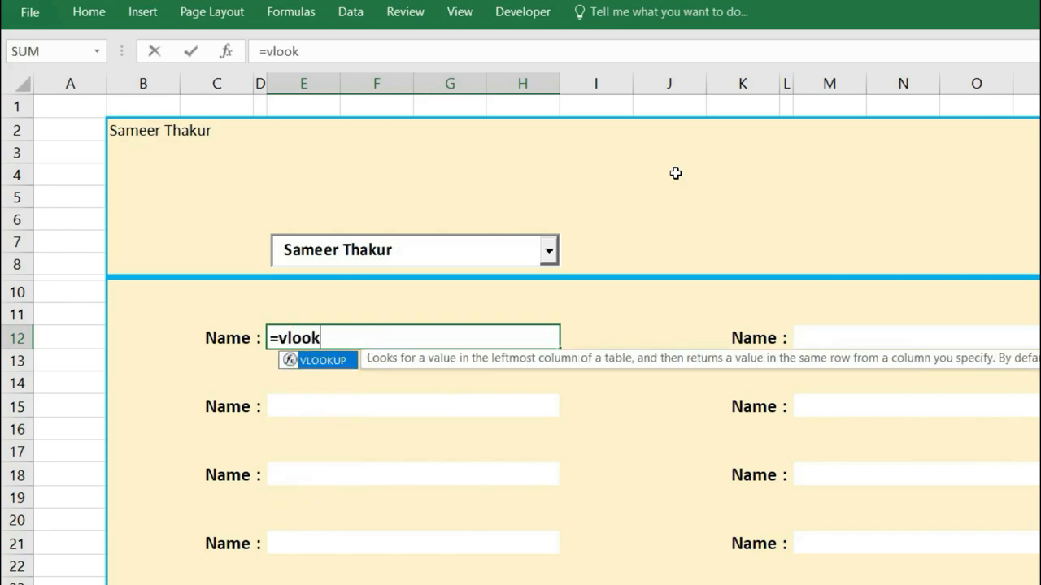
{"action": "key", "text": "Tab"}
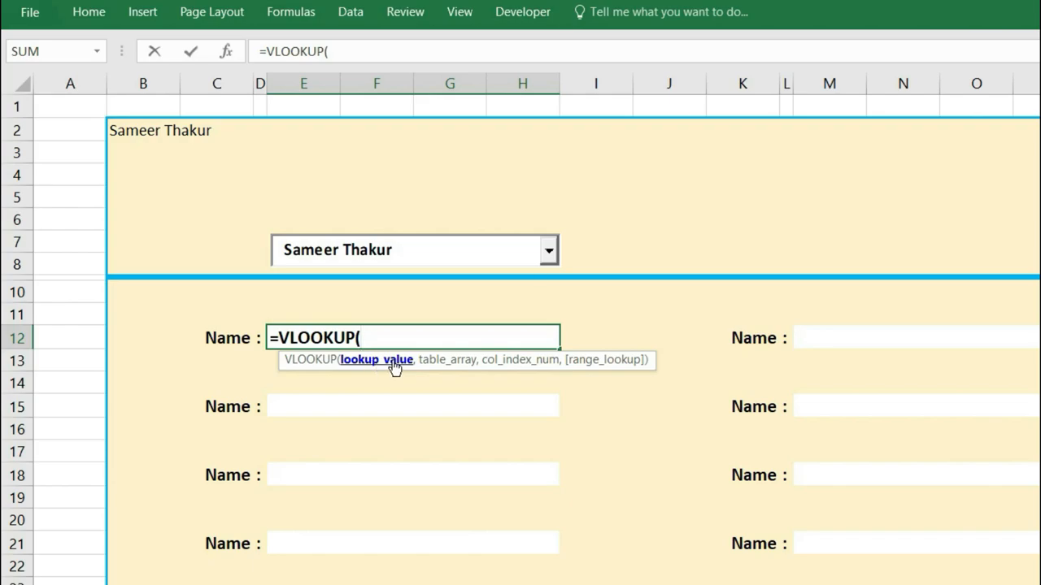
{"action": "left_click", "coordinate": [142, 130]}
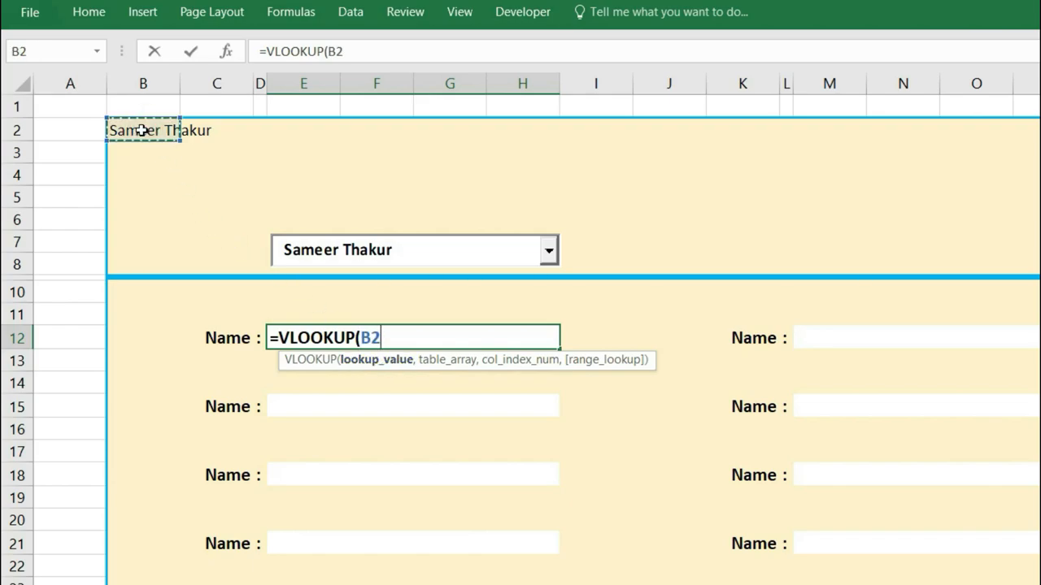
{"action": "key", "text": "F4"}
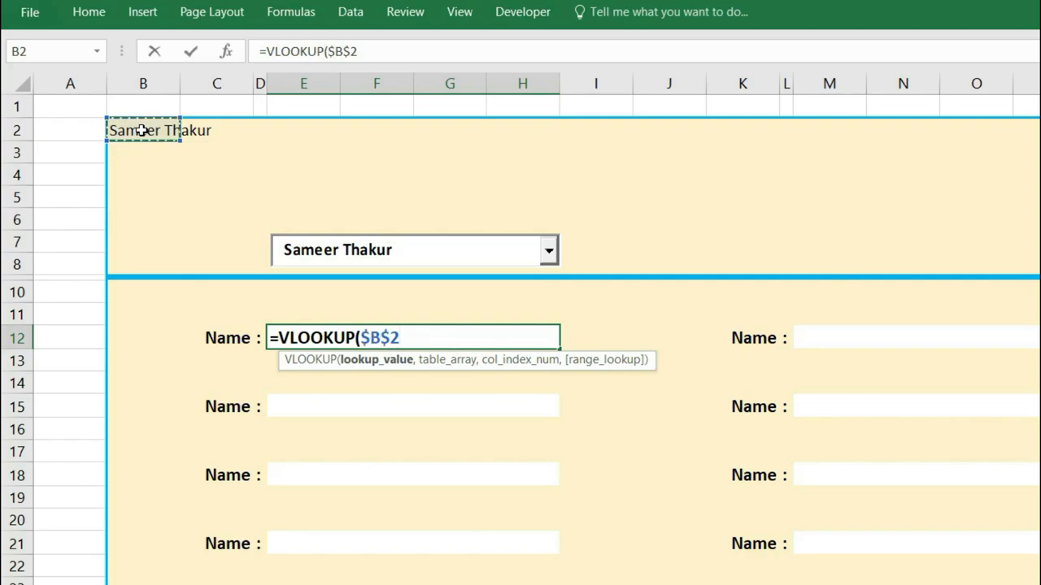
{"action": "type", "text": ","}
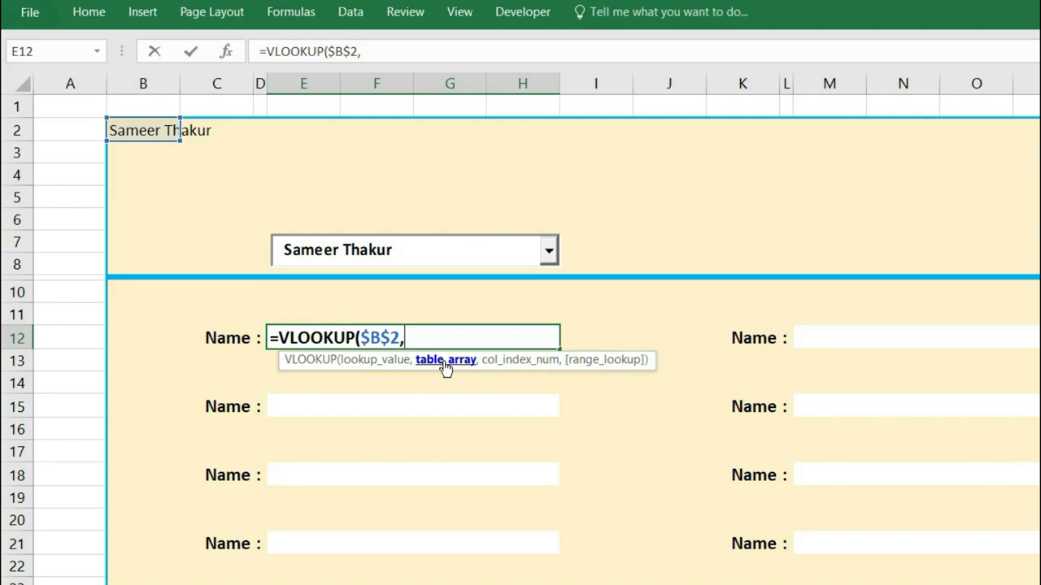
{"action": "type", "text": "d"}
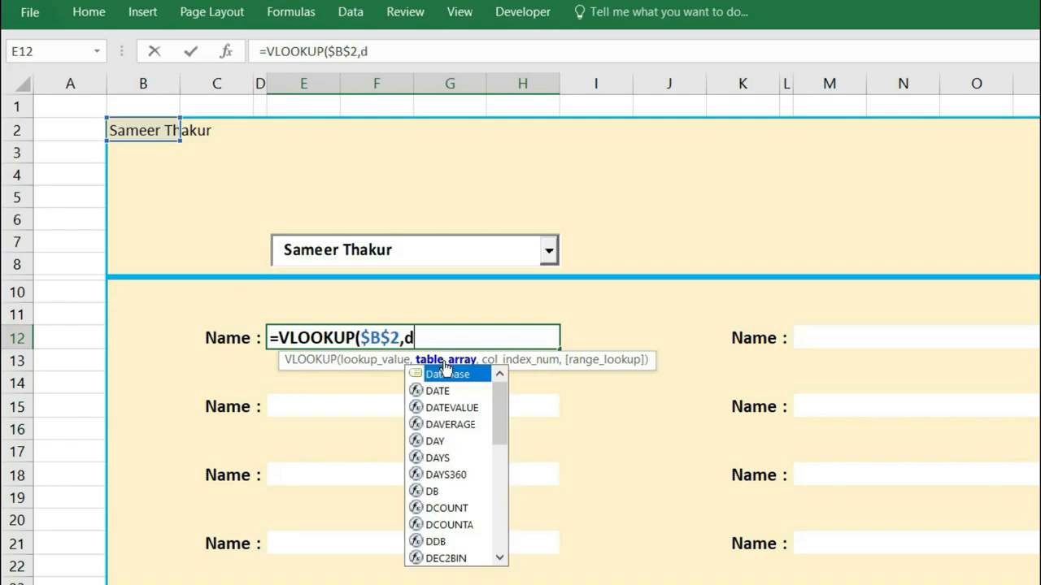
{"action": "type", "text": "a"}
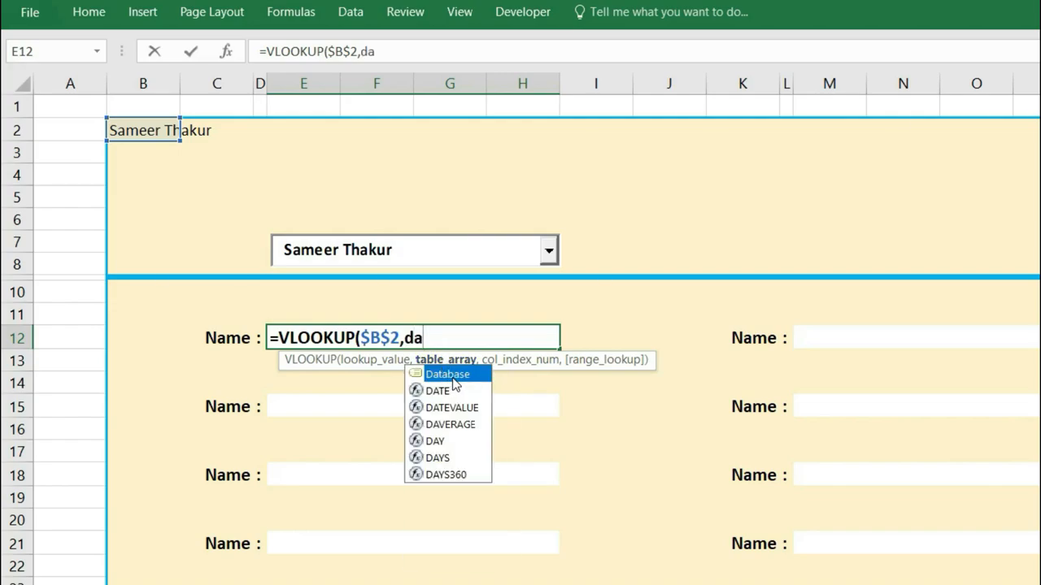
{"action": "double_click", "coordinate": [454, 374]}
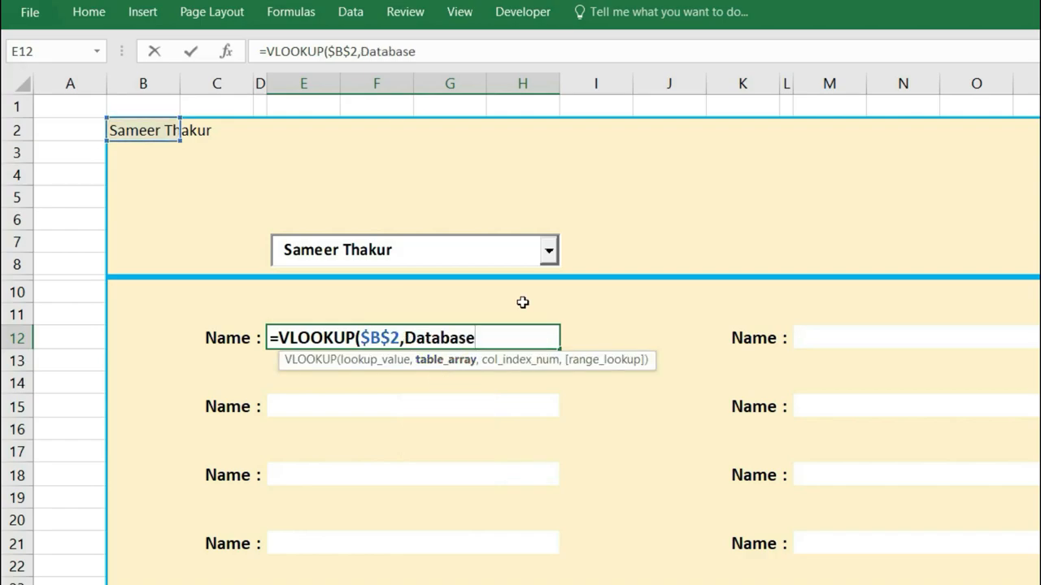
{"action": "type", "text": ","}
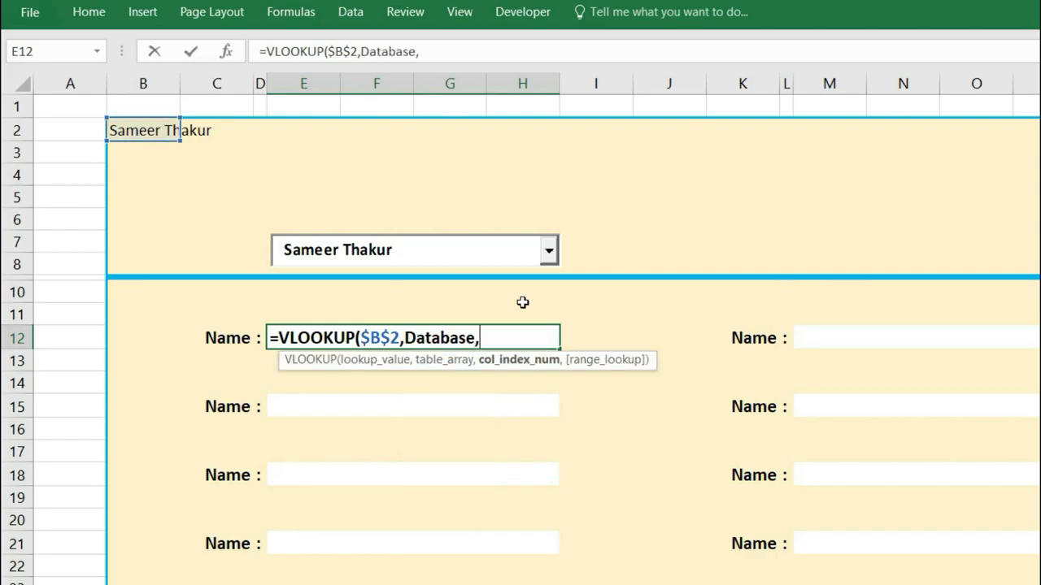
Complete the E12 formula with MATCH(B12,Database!A1:J1,0) as the column index and 0 as the range lookup
{"action": "type", "text": "mat"}
{"action": "key", "text": "Tab"}
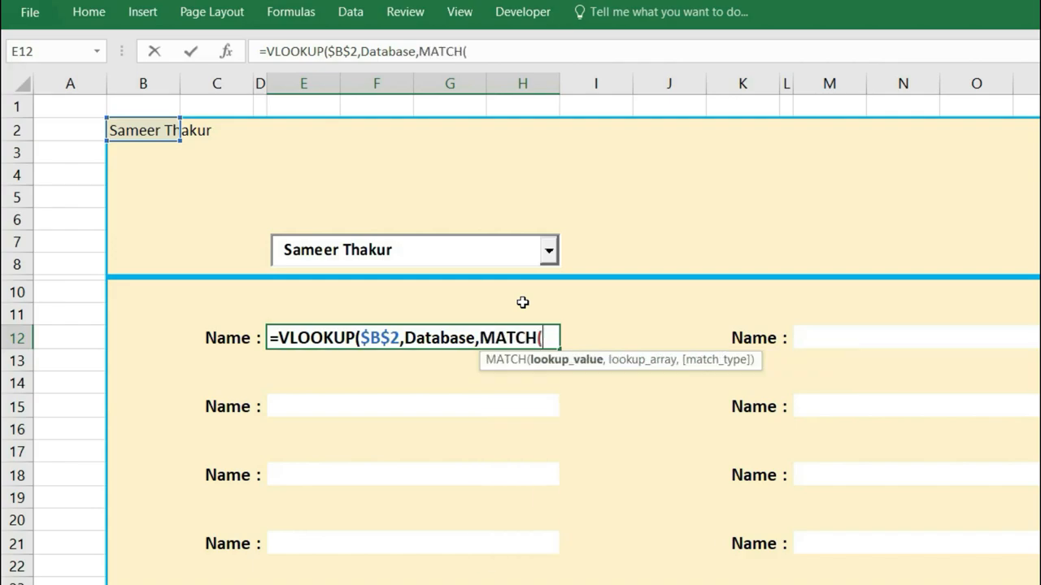
{"action": "left_click", "coordinate": [223, 340]}
{"action": "type", "text": ","}
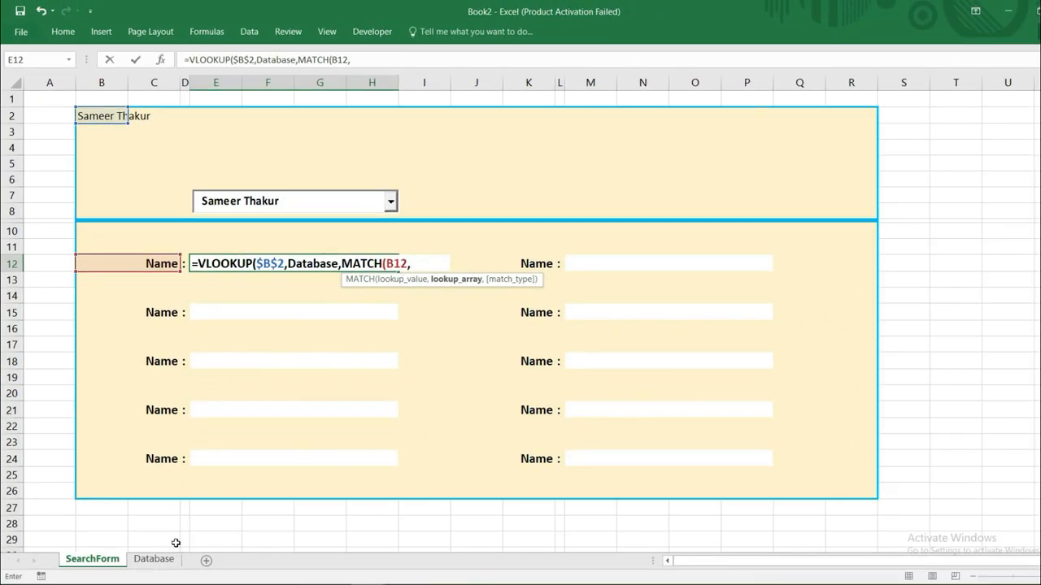
{"action": "left_click", "coordinate": [155, 560]}
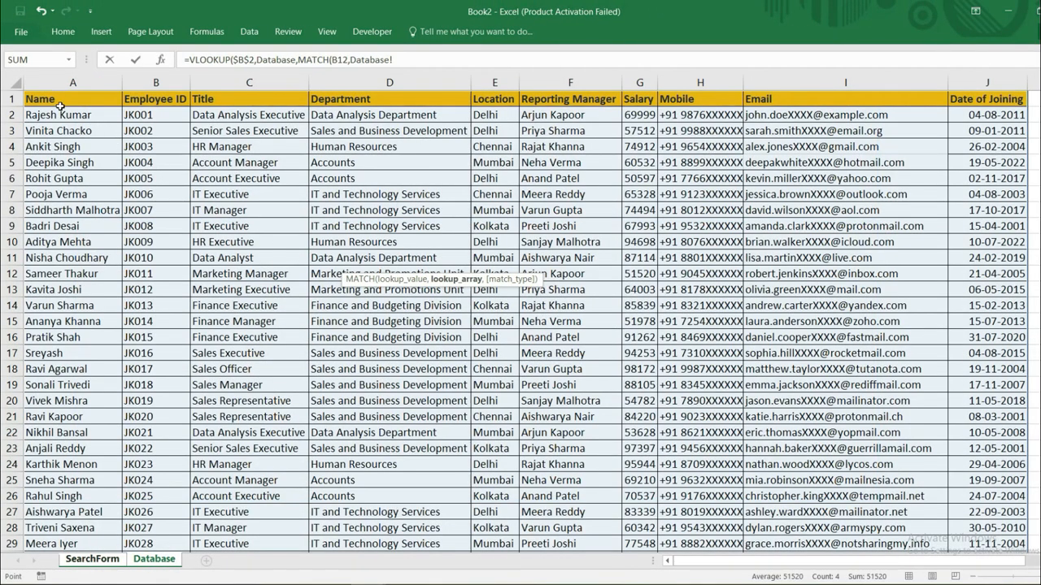
{"action": "left_click_drag", "start_coordinate": [50, 99], "coordinate": [980, 100]}
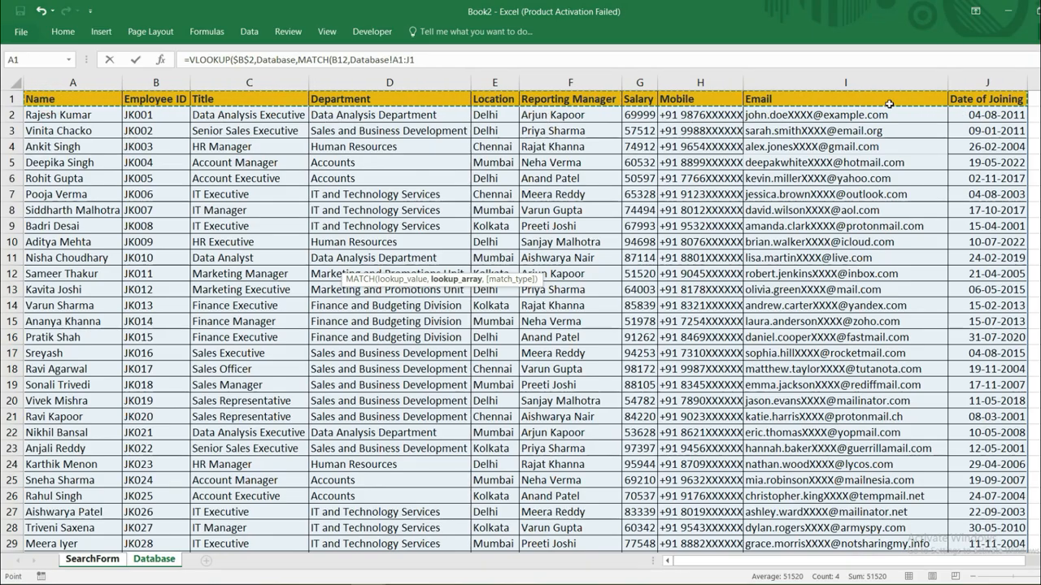
{"action": "type", "text": ","}
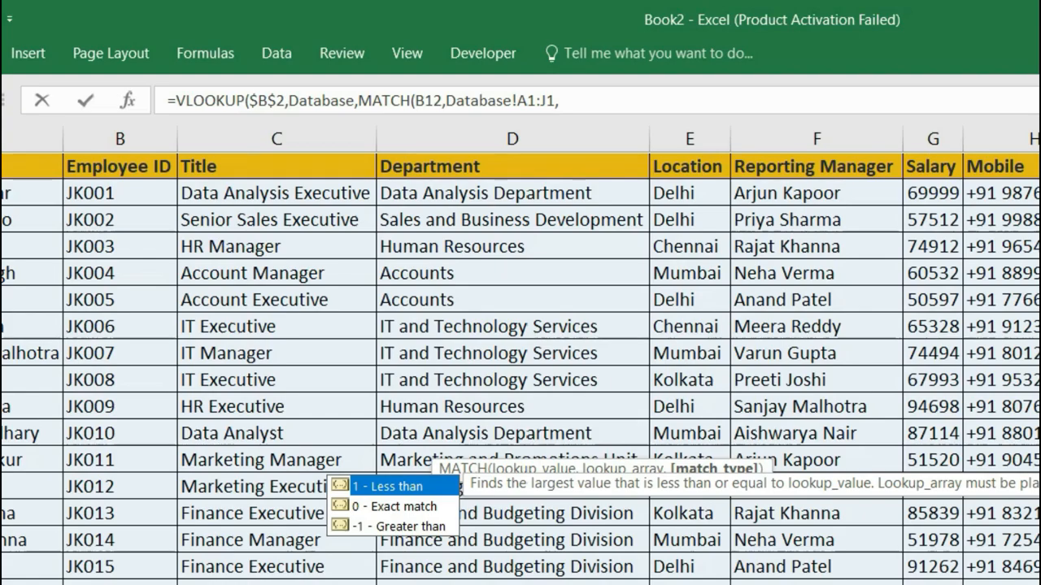
{"action": "type", "text": "0),"}
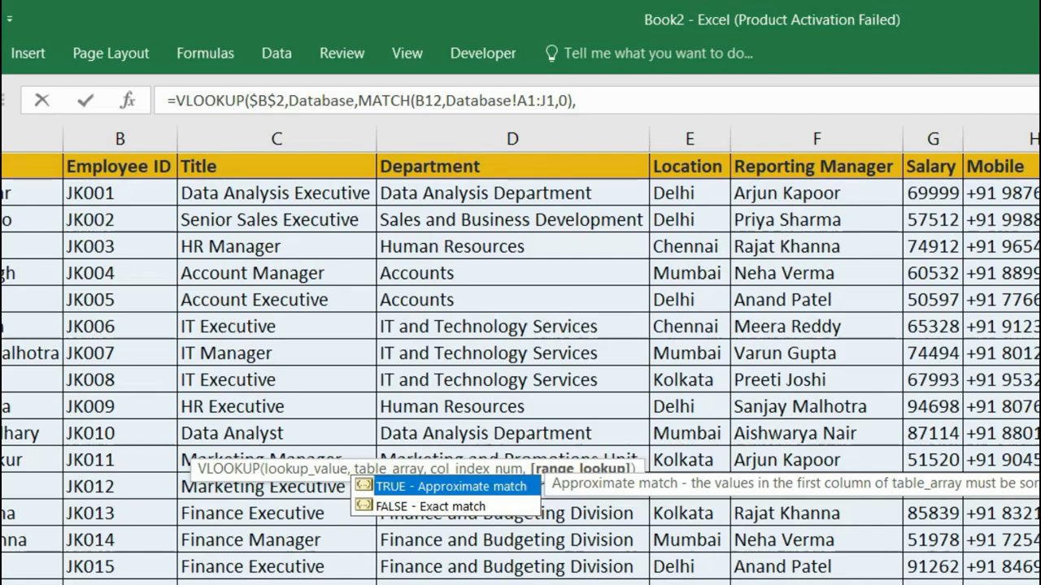
{"action": "type", "text": "0)"}
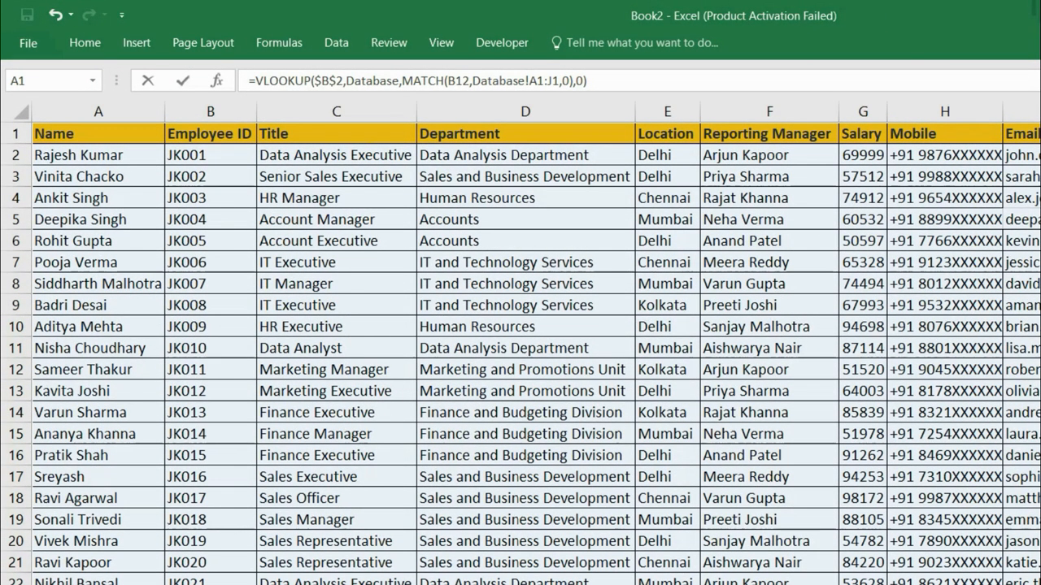
{"action": "key", "text": "Return"}
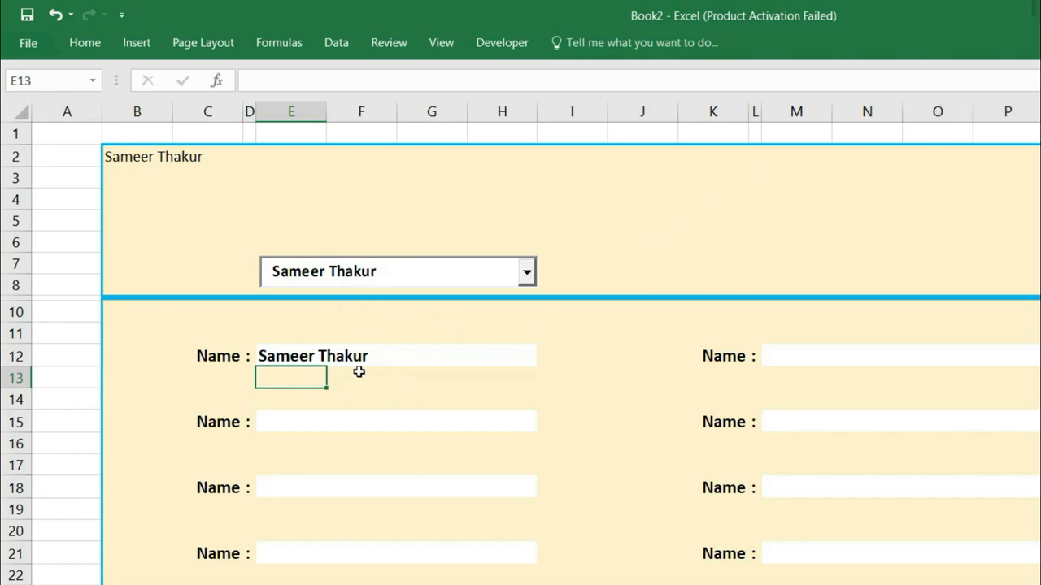
Test the E12 lookup by entering other employees' names in the combo box, then choosing the last employee in its list
{"action": "left_click", "coordinate": [397, 274]}
{"action": "left_click_drag", "start_coordinate": [397, 274], "coordinate": [287, 274]}
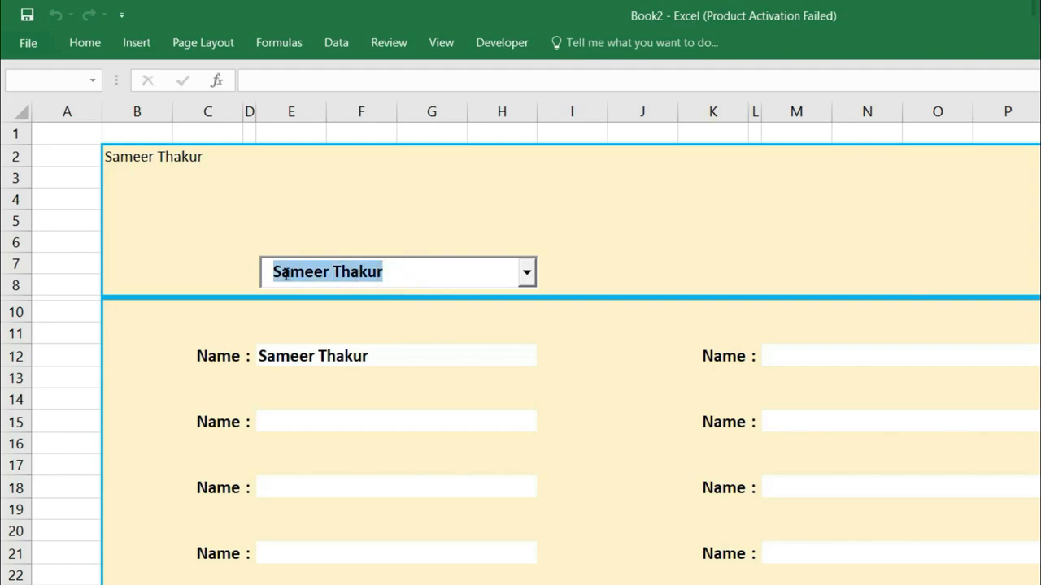
{"action": "type", "text": "Nisha Choudhary"}
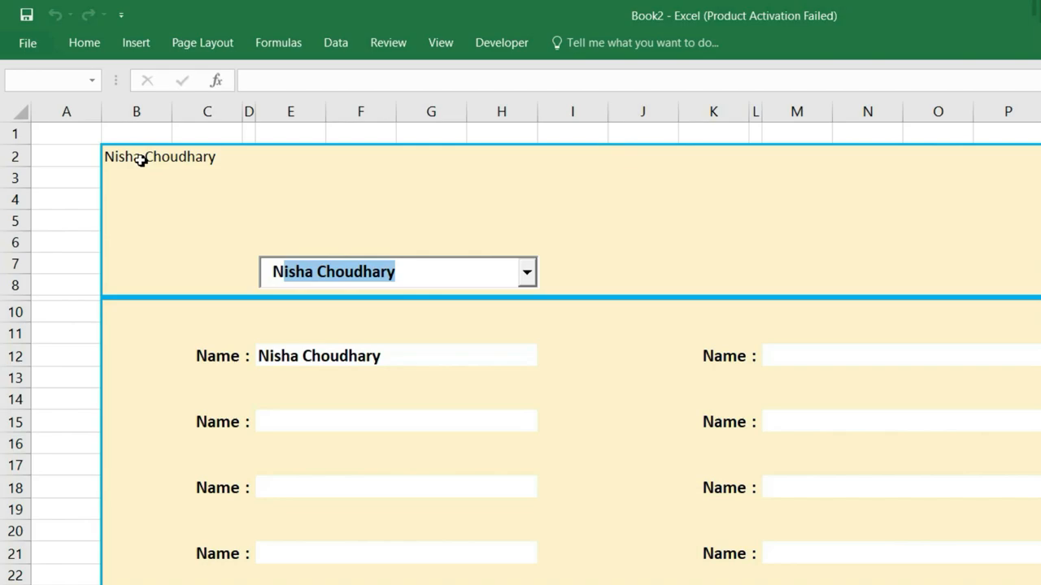
{"action": "key", "text": "Down"}
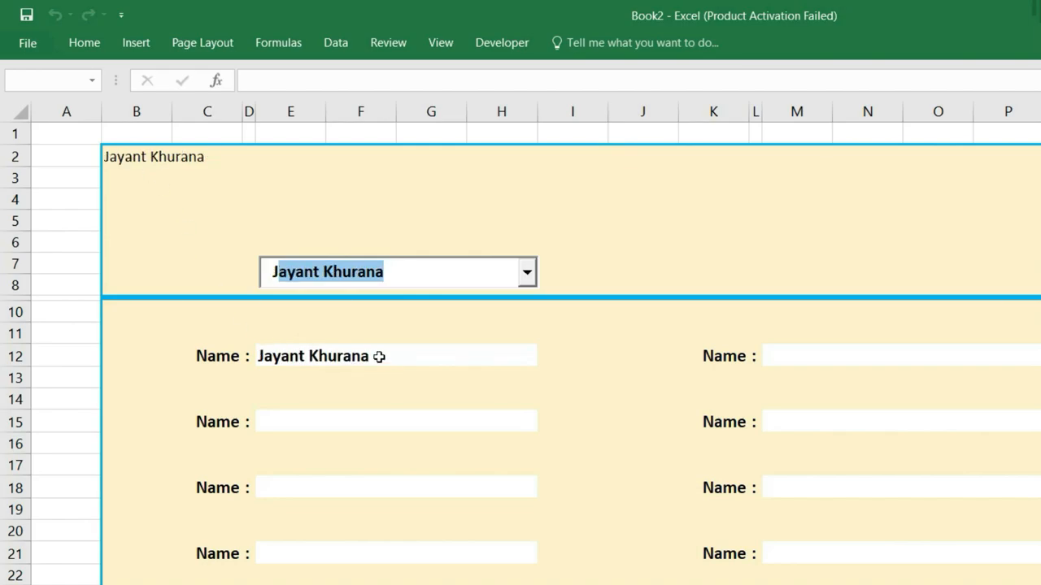
{"action": "left_click", "coordinate": [527, 273]}
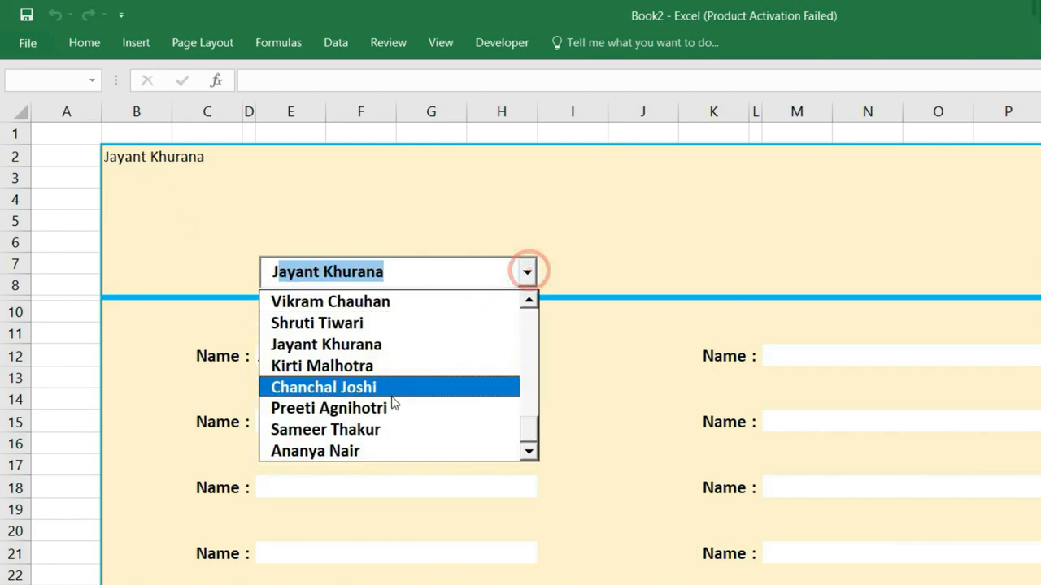
{"action": "left_click", "coordinate": [328, 452]}
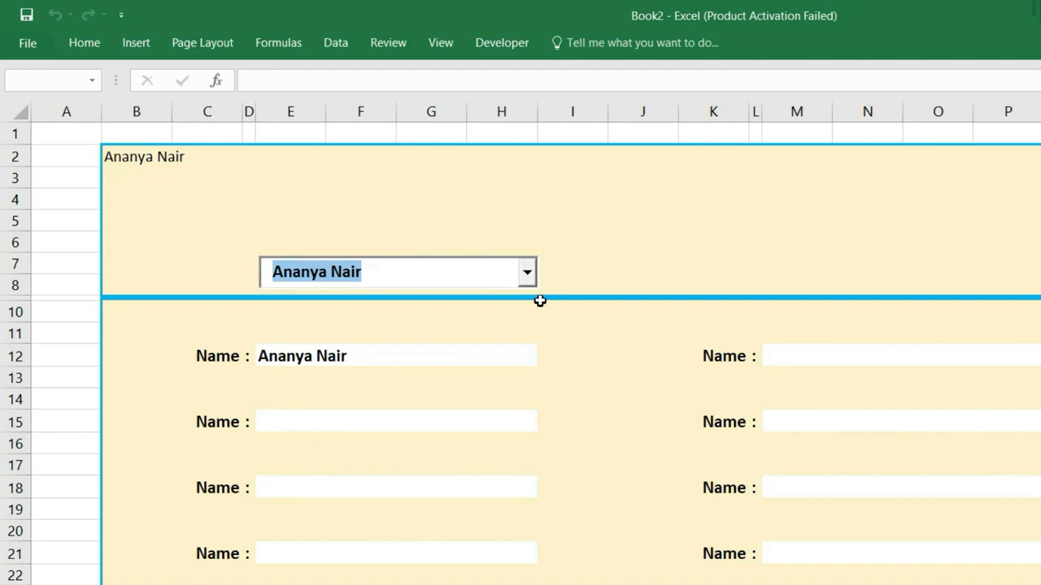
Test the E12 lookup by choosing another employee in the combo box, clearing the box, and entering a different employee's name
{"action": "left_click", "coordinate": [526, 272]}
{"action": "left_click", "coordinate": [358, 366]}
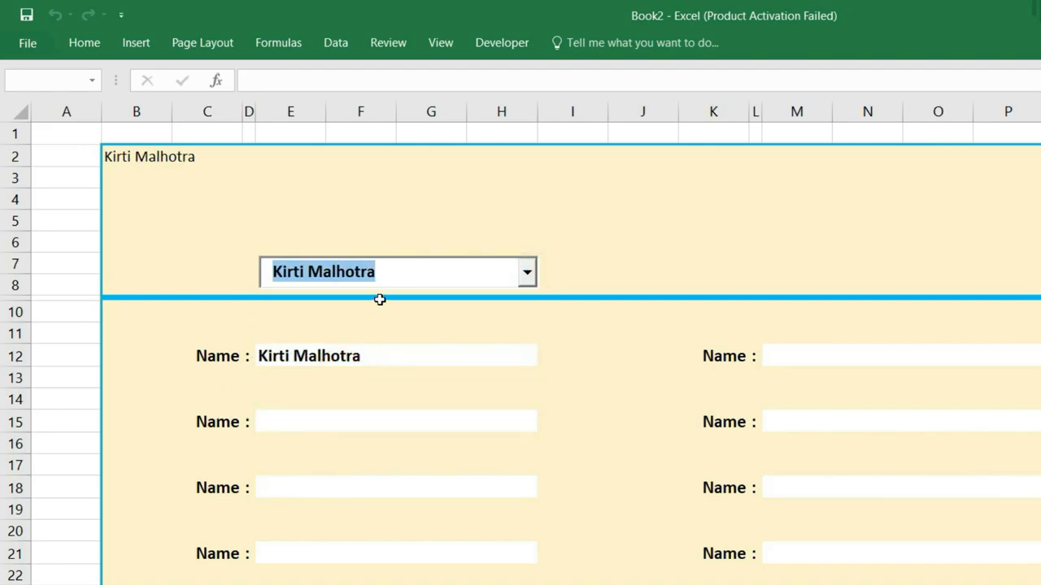
{"action": "left_click", "coordinate": [391, 271]}
{"action": "key", "text": "Delete"}
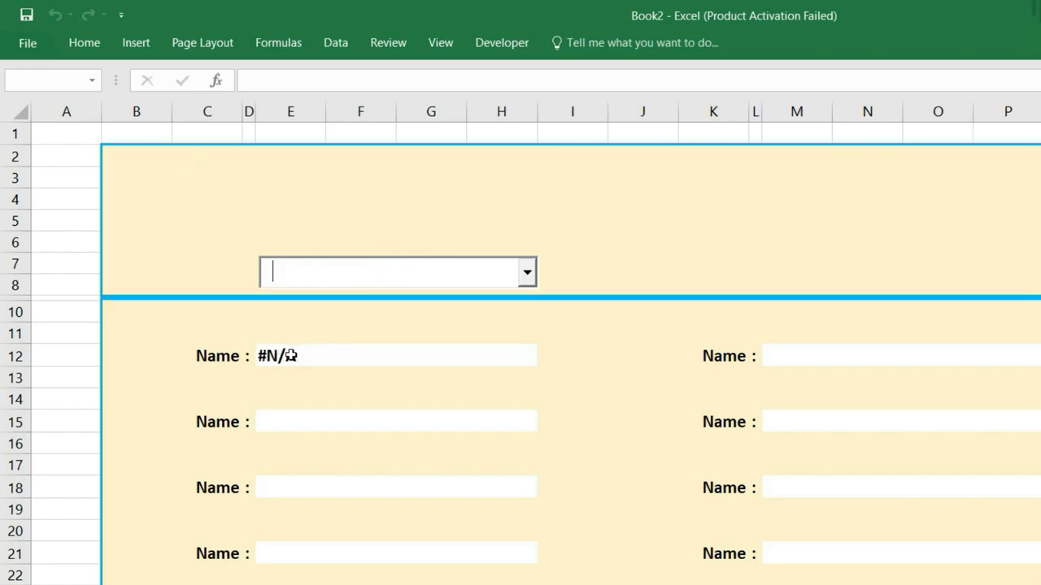
{"action": "type", "text": "Deepika Singh"}
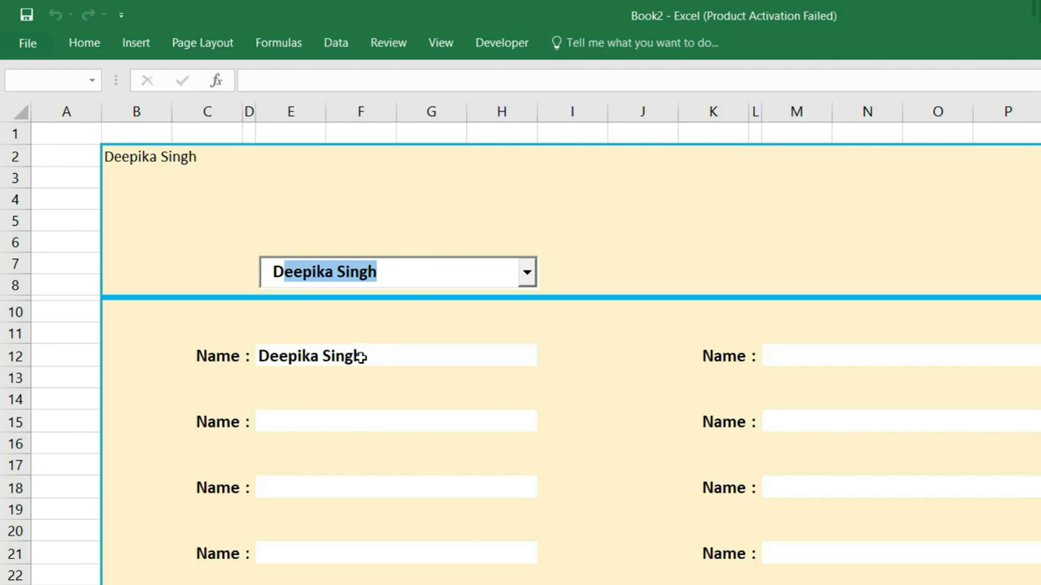
Insert an IF function in front of the VLOOKUP in E12, with $B$2="" as its logical test
{"action": "double_click", "coordinate": [361, 356]}
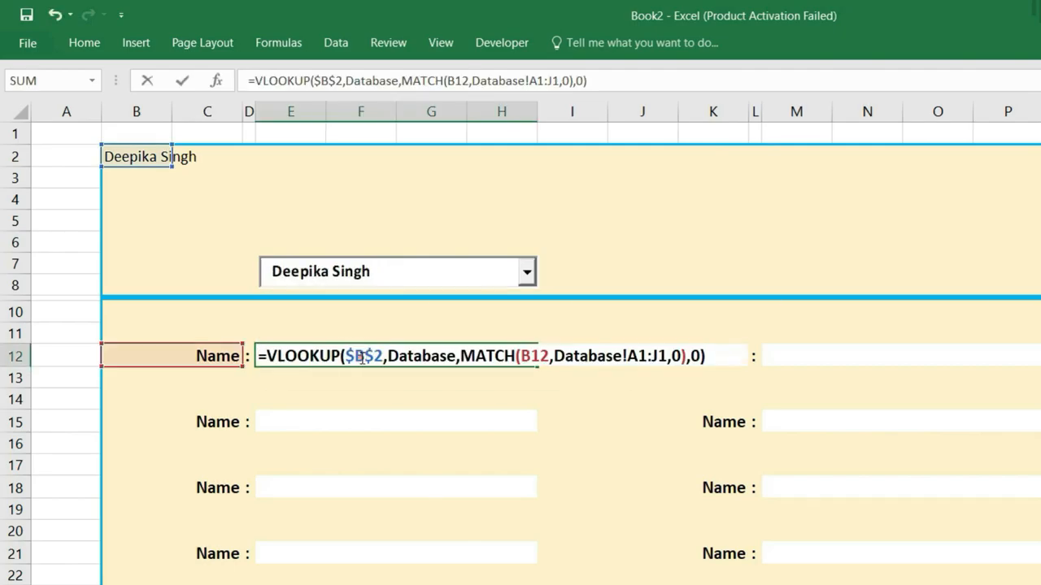
{"action": "left_click", "coordinate": [267, 355]}
{"action": "type", "text": "if"}
{"action": "key", "text": "Tab"}
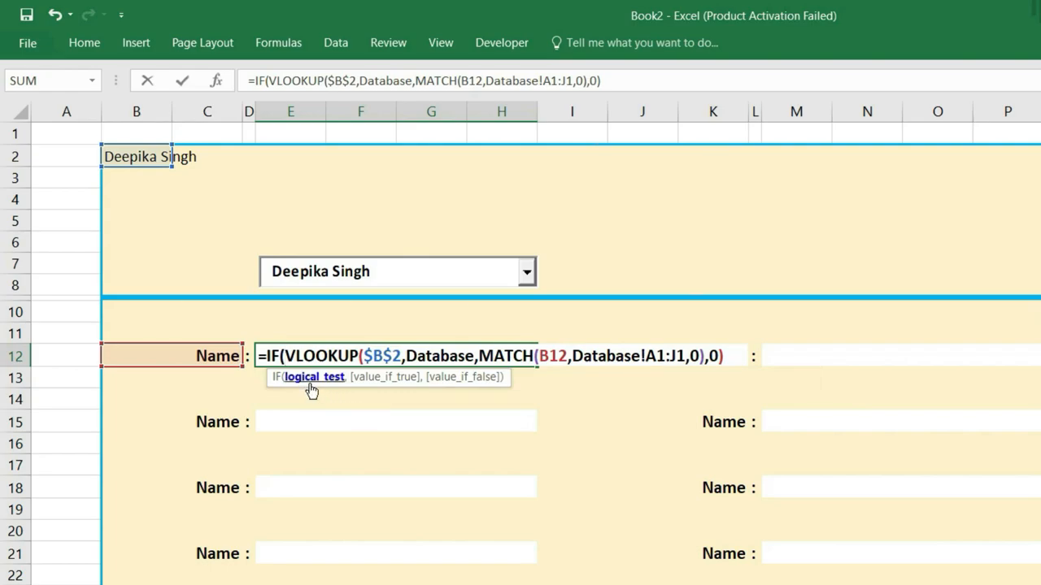
{"action": "left_click", "coordinate": [132, 155]}
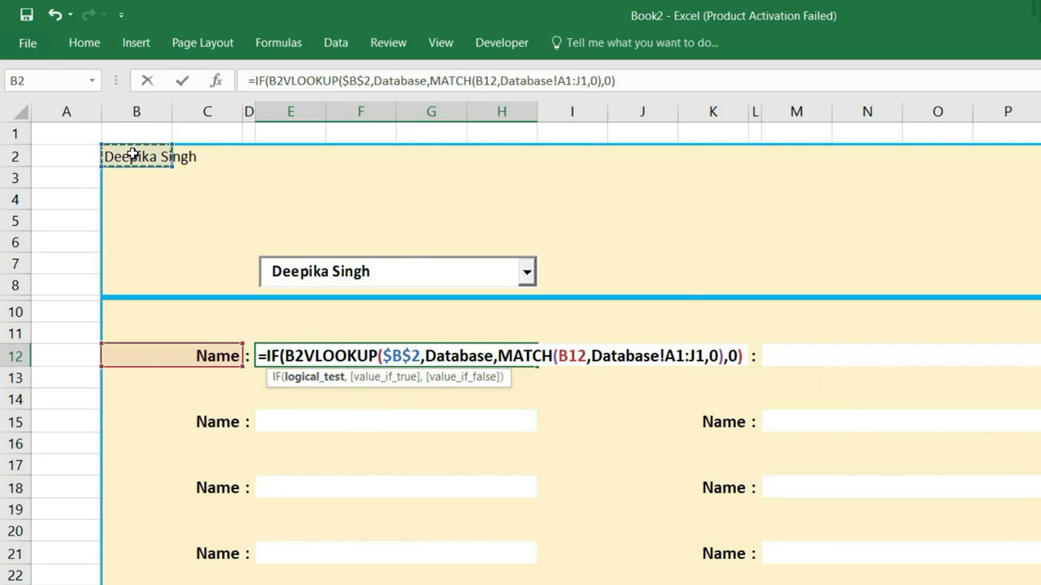
{"action": "key", "text": "F4"}
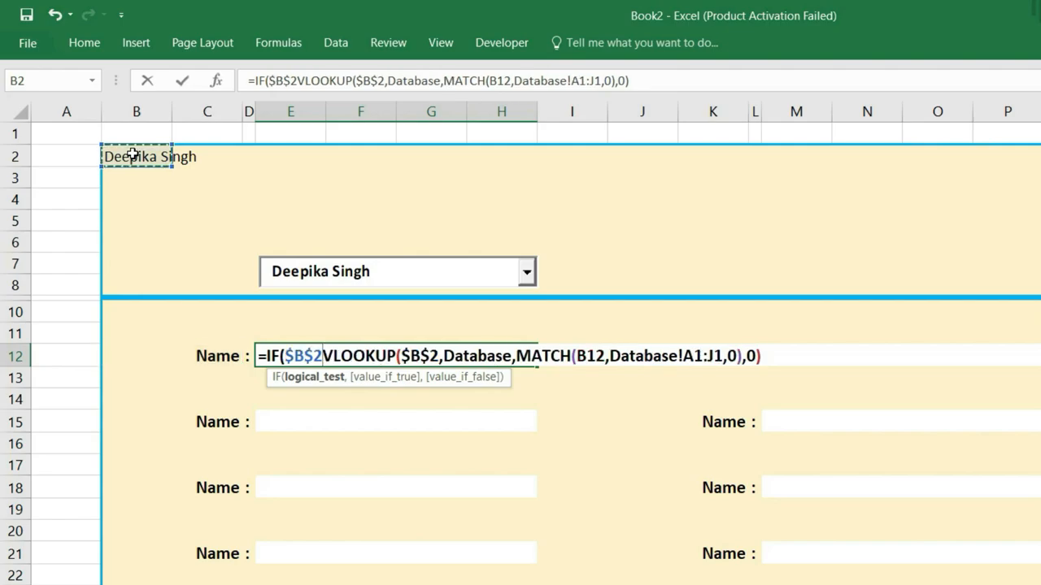
{"action": "type", "text": "=\"\""}
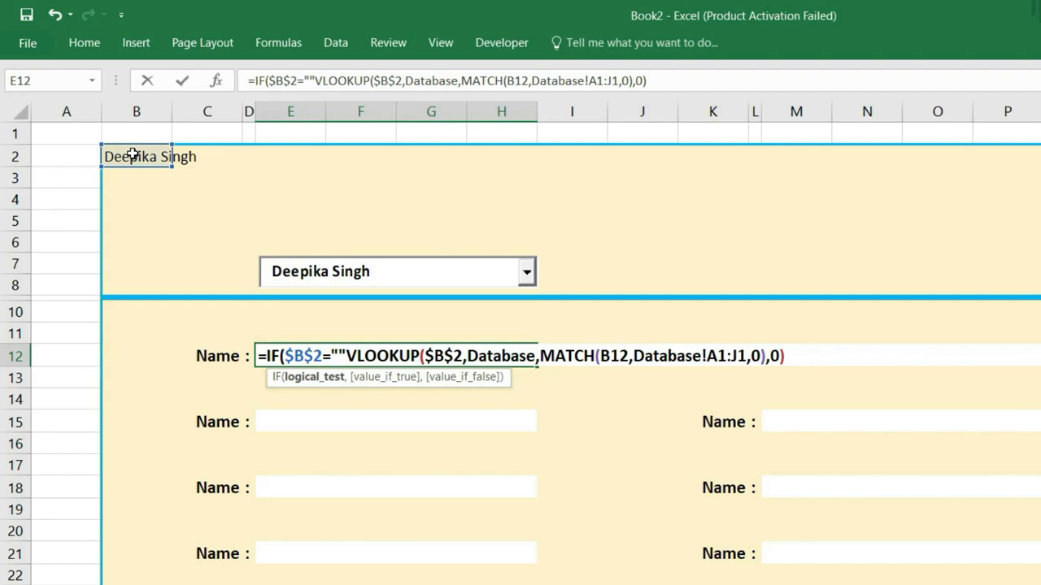
Complete the IF in E12 with "" as the value if true and the existing VLOOKUP as the value if false
{"action": "type", "text": ","}
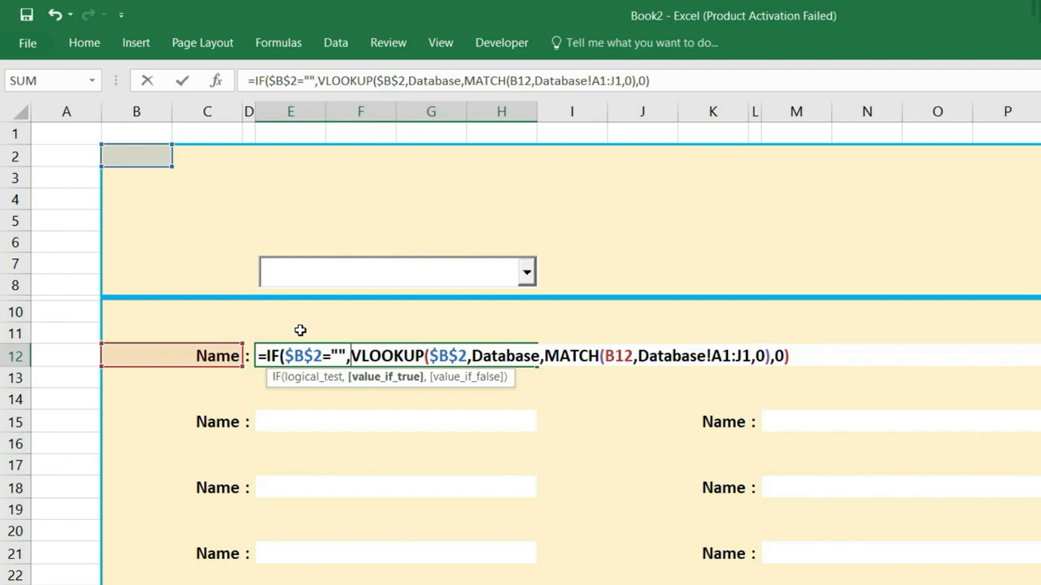
{"action": "type", "text": "\"\""}
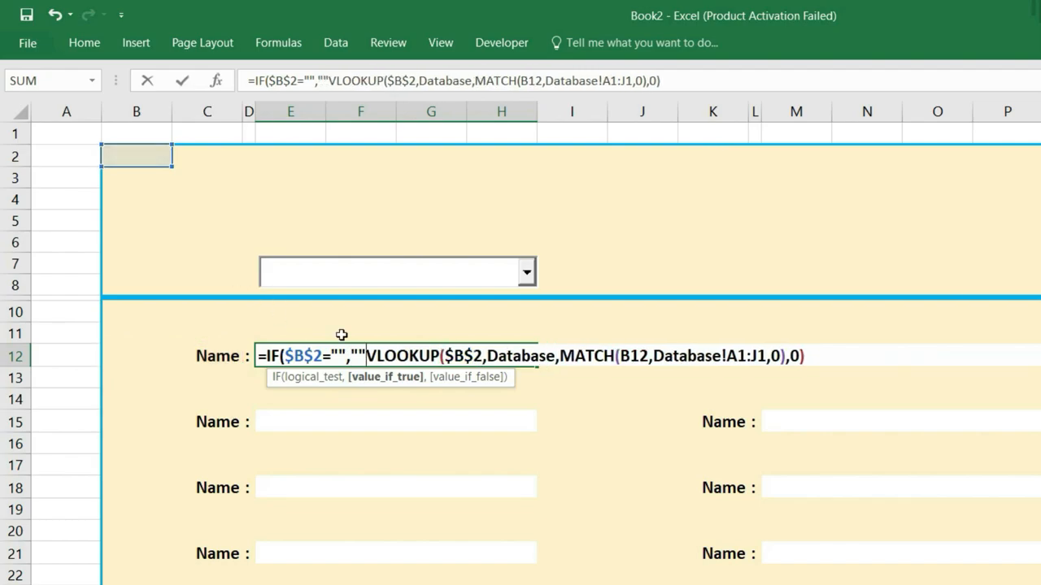
{"action": "type", "text": ","}
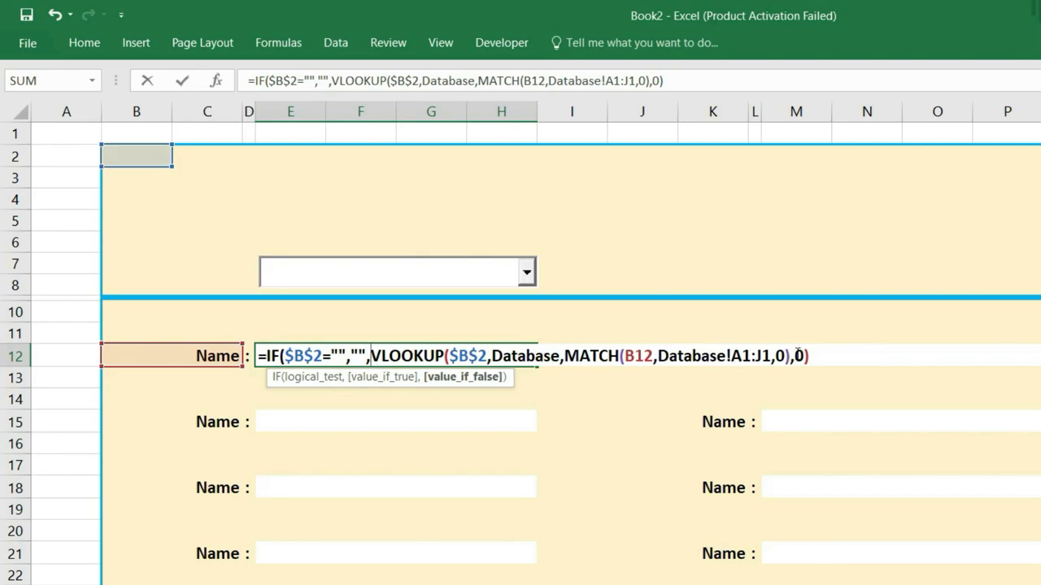
{"action": "left_click", "coordinate": [813, 356]}
{"action": "type", "text": ")"}
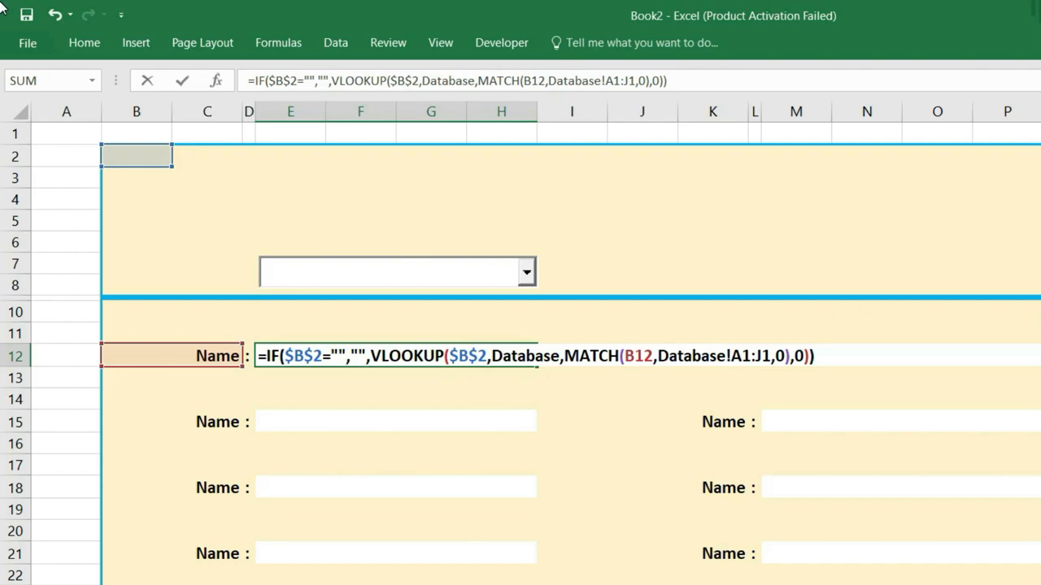
{"action": "key", "text": "Return"}
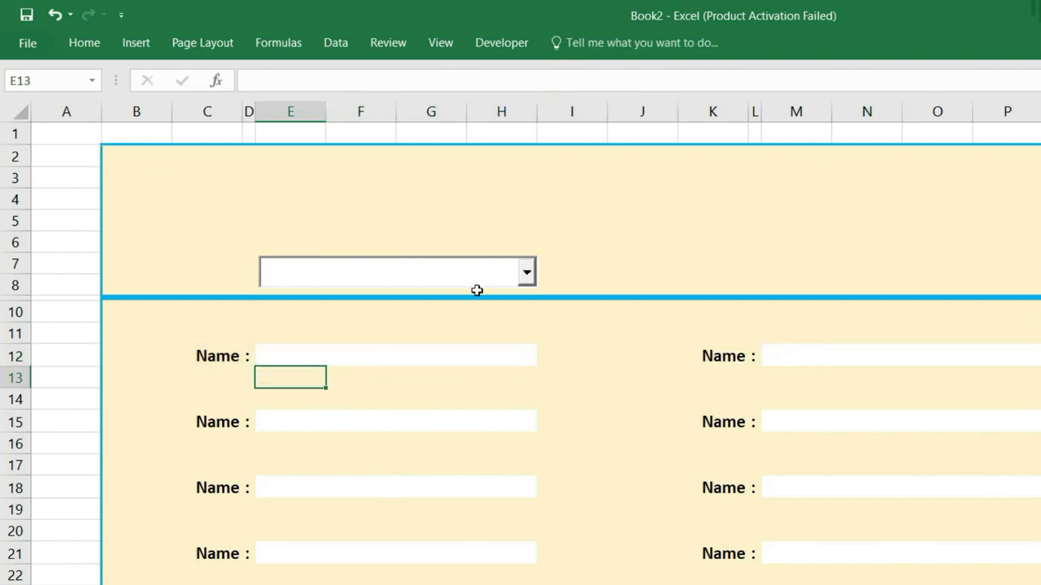
Test the E12 formula by entering an employee's name in the combo box and clearing it again
{"action": "left_click", "coordinate": [326, 272]}
{"action": "type", "text": "Deepika Singh"}
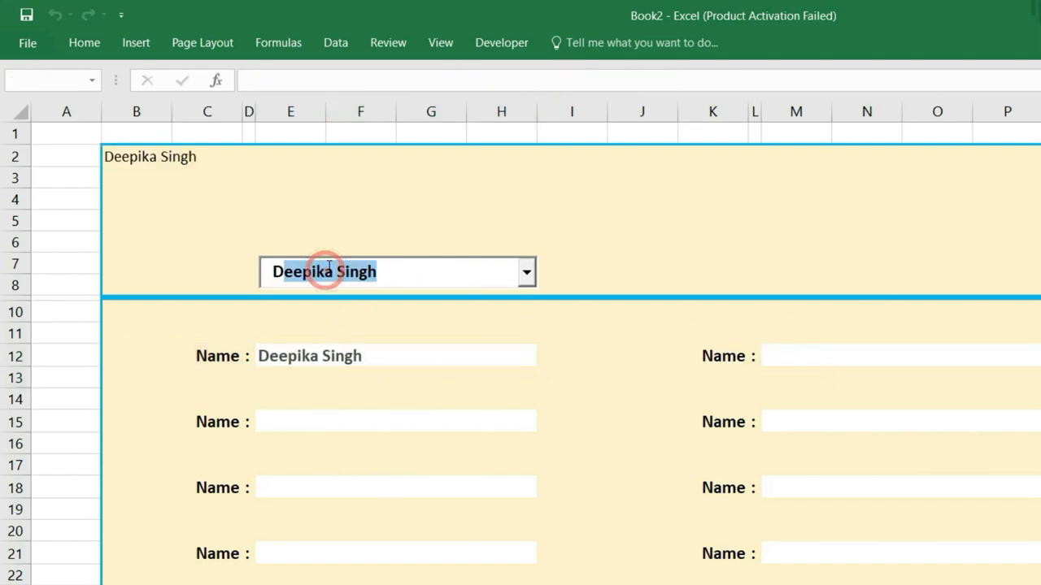
{"action": "left_click_drag", "start_coordinate": [390, 270], "coordinate": [230, 262]}
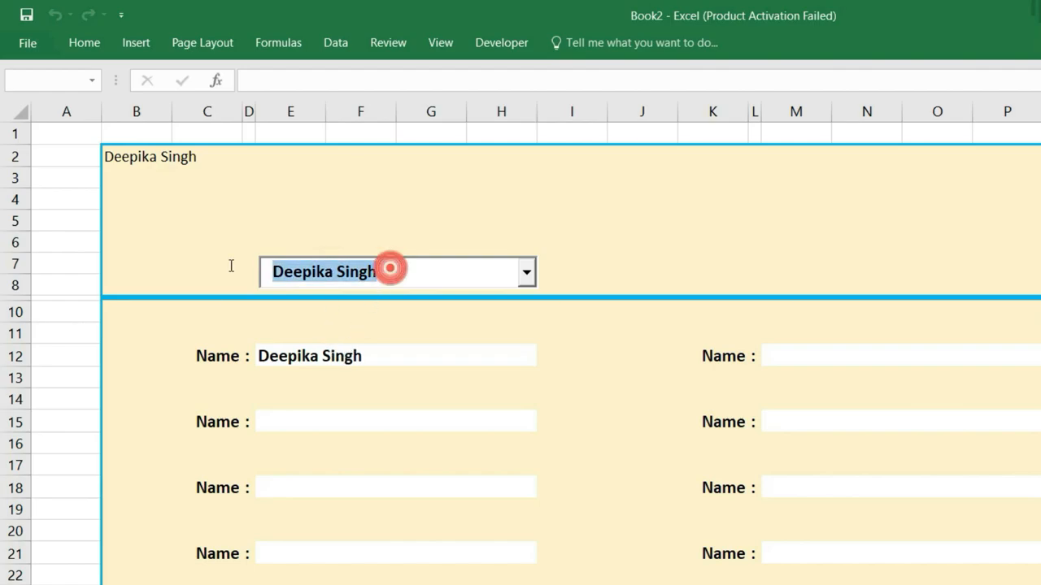
{"action": "key", "text": "BackSpace"}
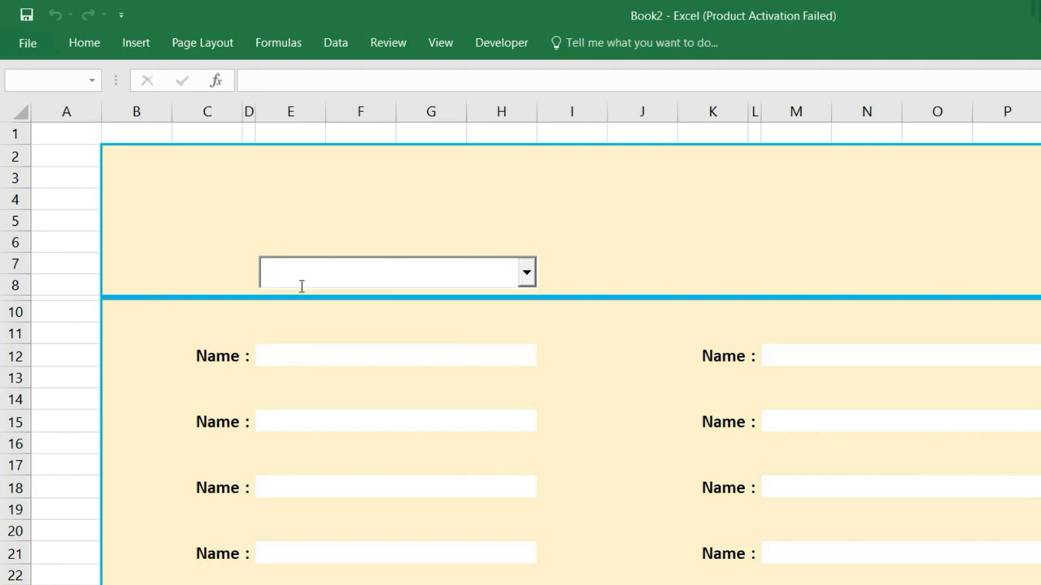
Test the E12 formula with the unlisted text Adfaf in the combo box, and replace it with an employee's name
{"action": "type", "text": "Adfa"}
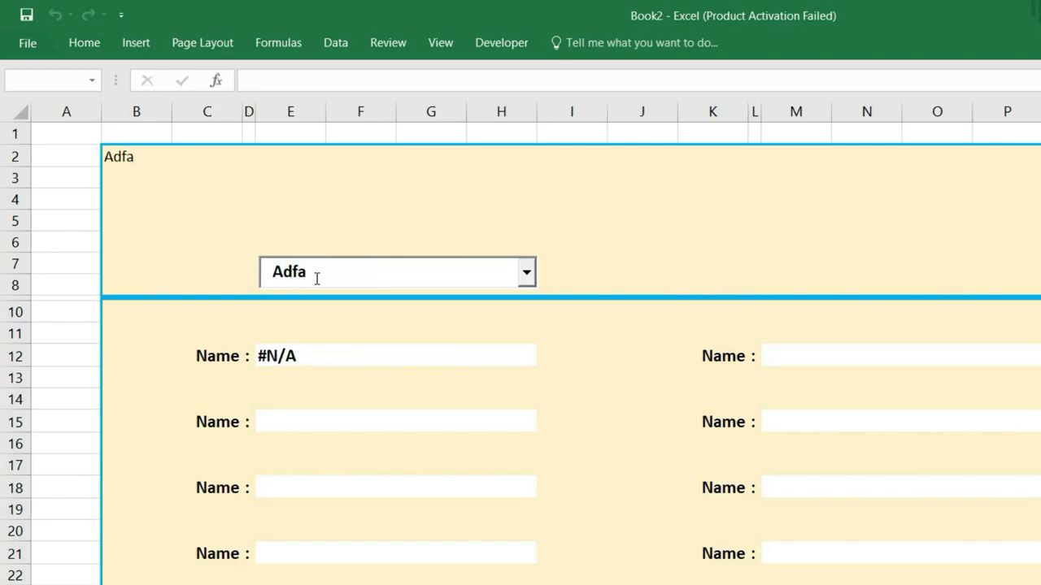
{"action": "type", "text": "f"}
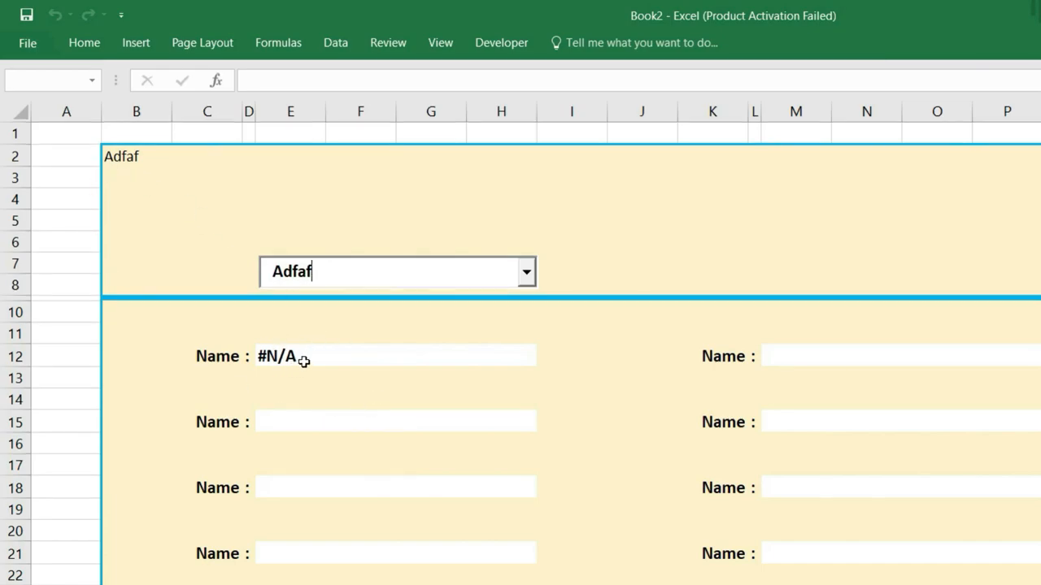
{"action": "double_click", "coordinate": [326, 268]}
{"action": "type", "text": "Triveni Saxena"}
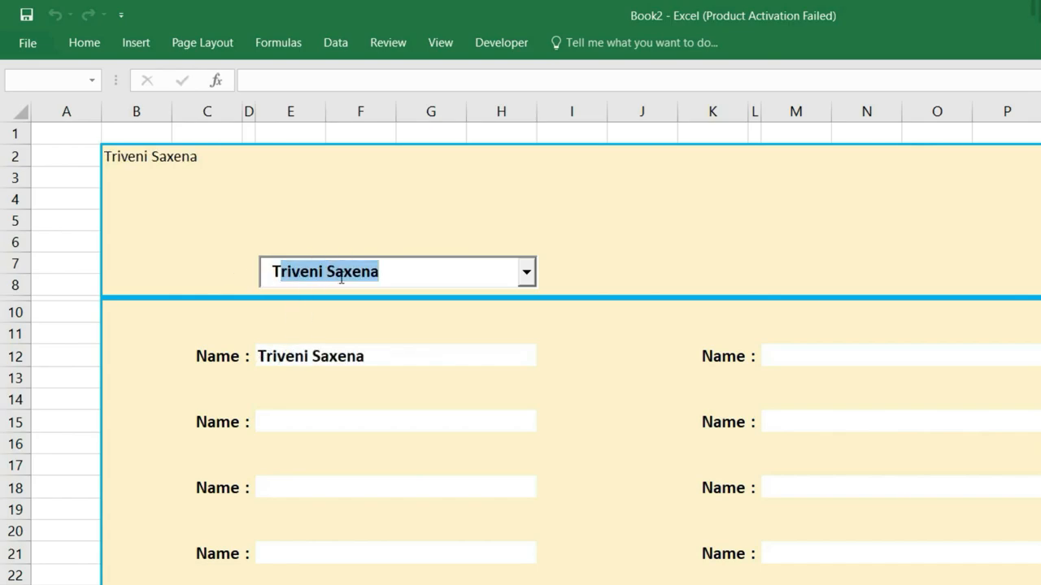
{"action": "left_click", "coordinate": [408, 272]}
Start an IFERROR function around the existing IF formula in E12
{"action": "double_click", "coordinate": [365, 355]}
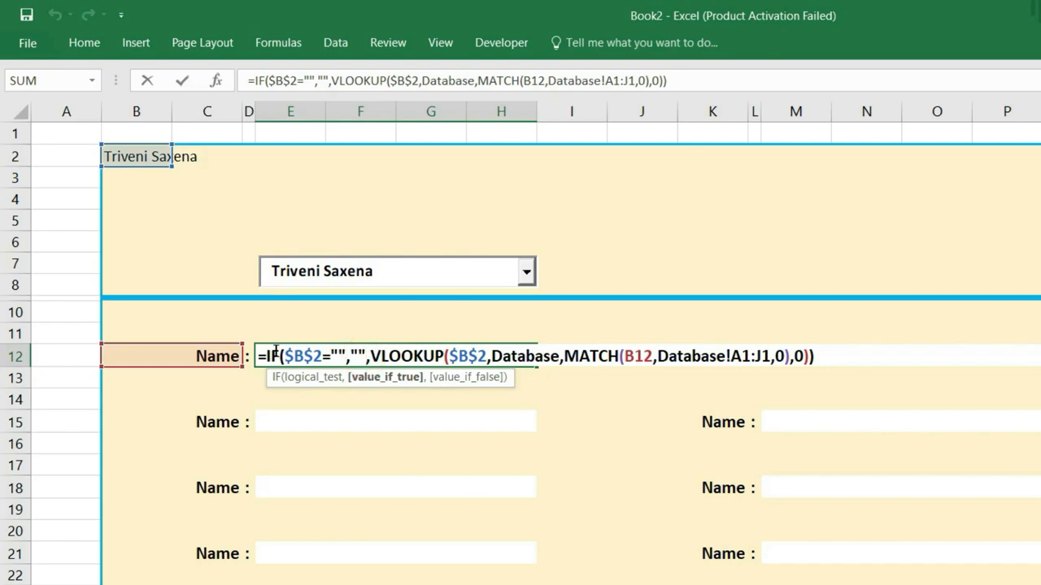
{"action": "left_click", "coordinate": [267, 351]}
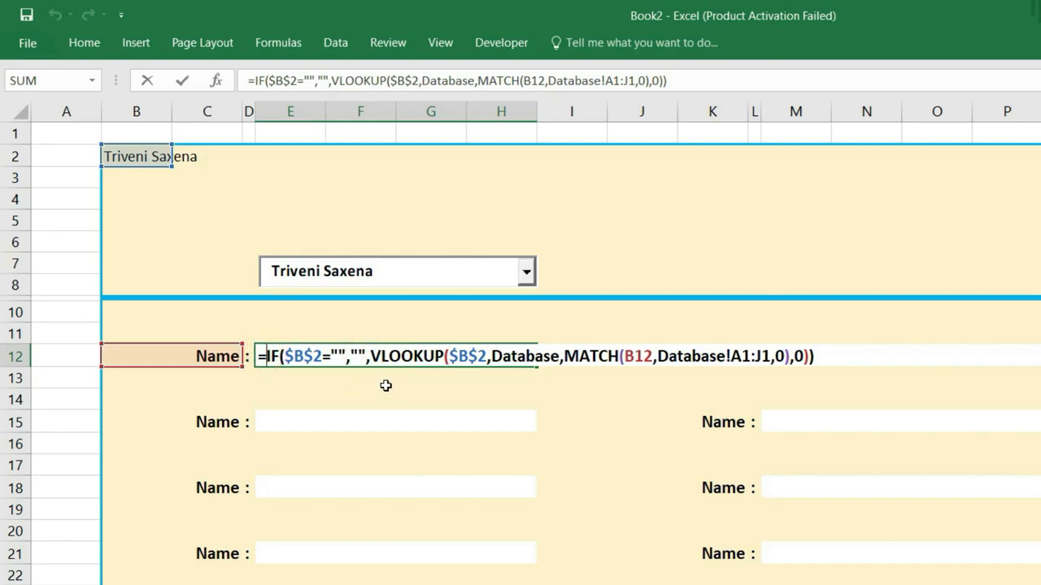
{"action": "type", "text": "ife"}
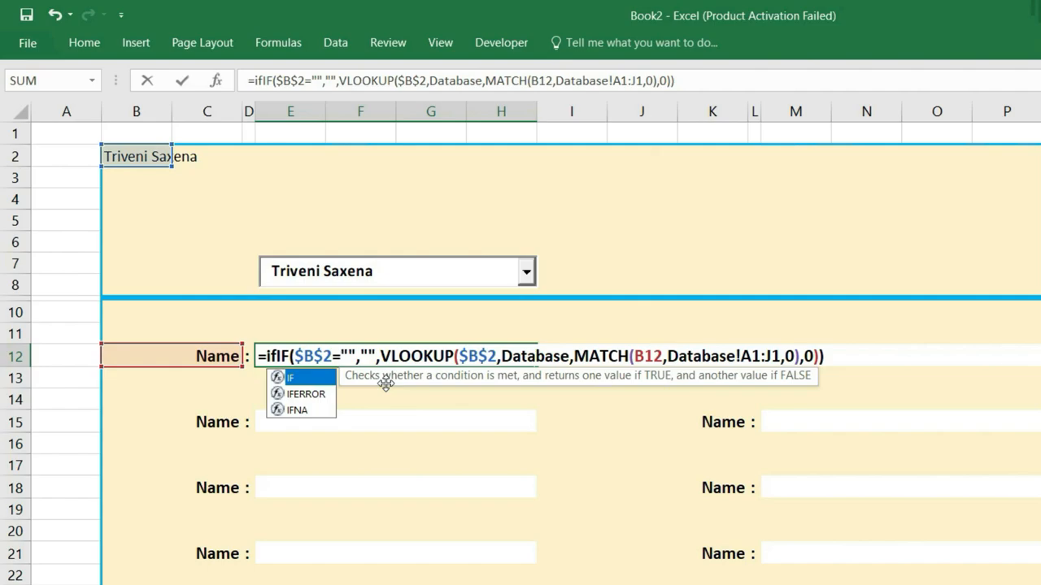
{"action": "key", "text": "Tab"}
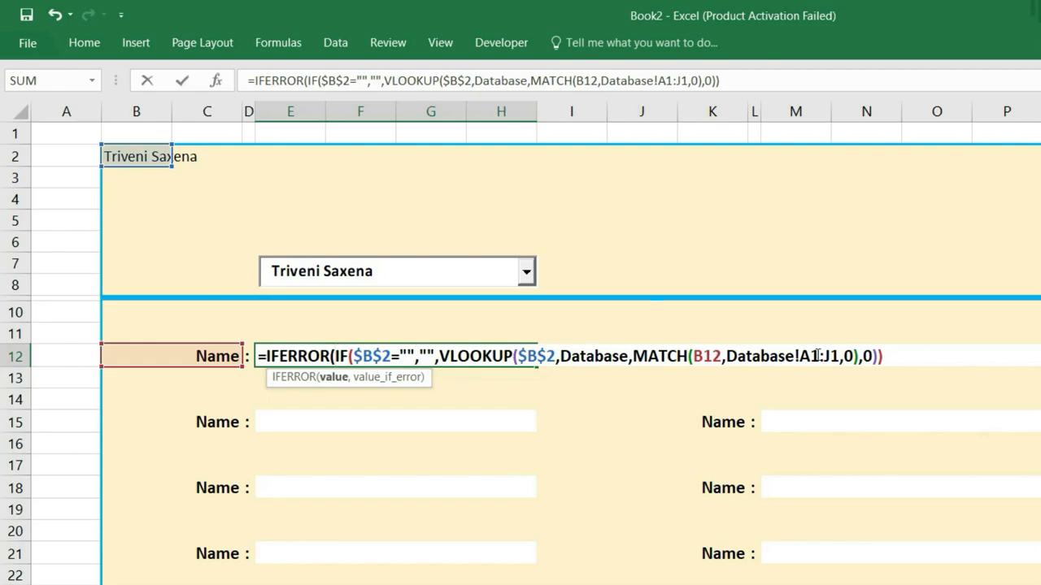
Complete the IFERROR formula in E12 with "No Data Found" as the value if error
{"action": "left_click", "coordinate": [883, 356]}
{"action": "type", "text": ","}
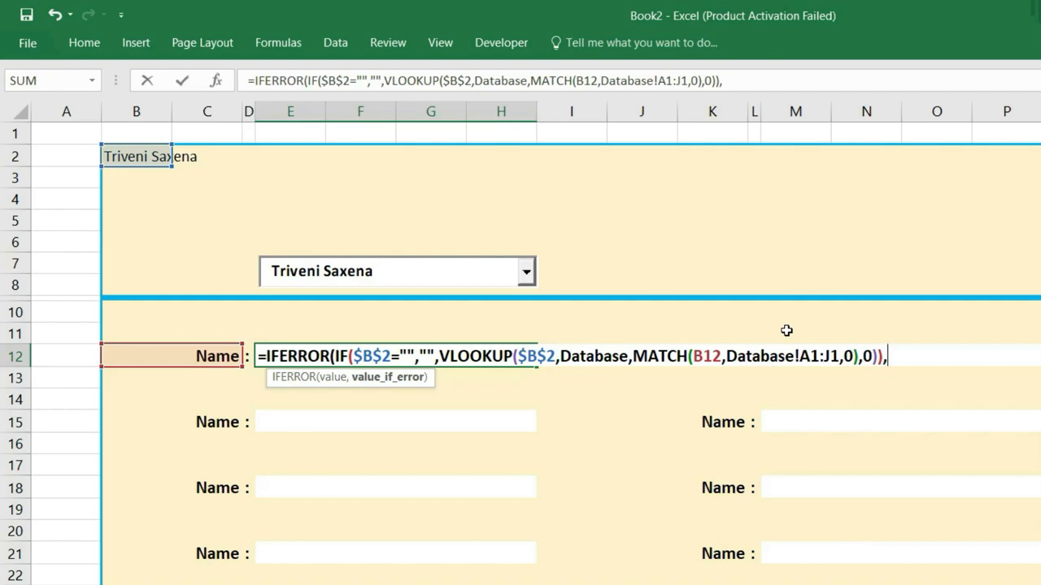
{"action": "type", "text": "\"No"}
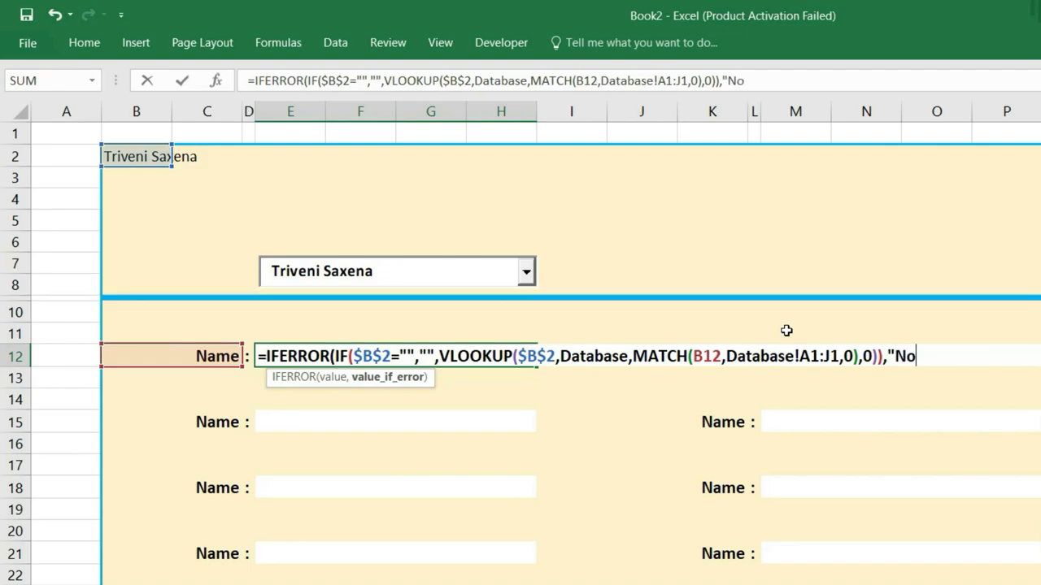
{"action": "type", "text": " Data "}
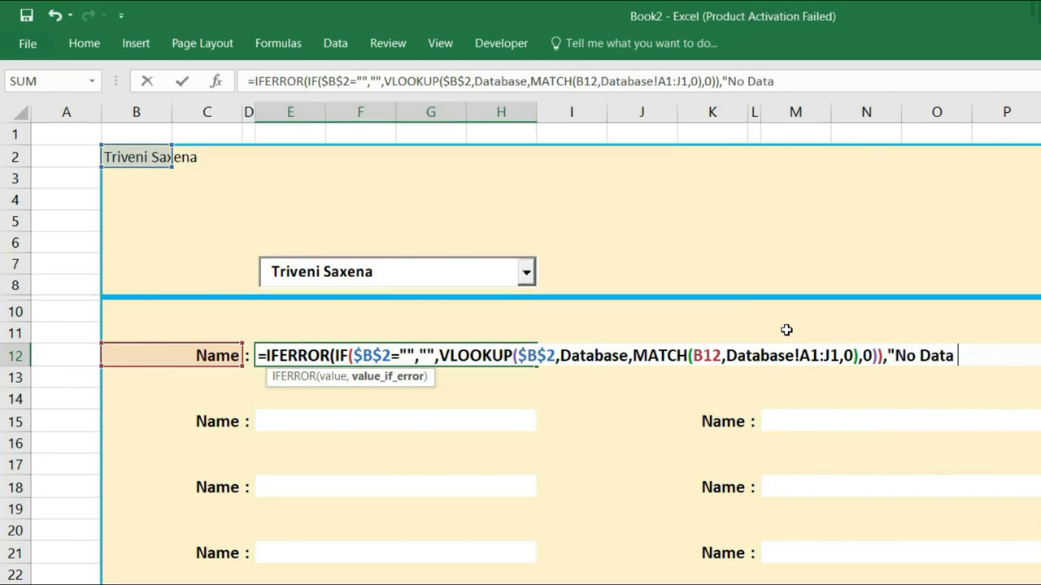
{"action": "type", "text": "Found\""}
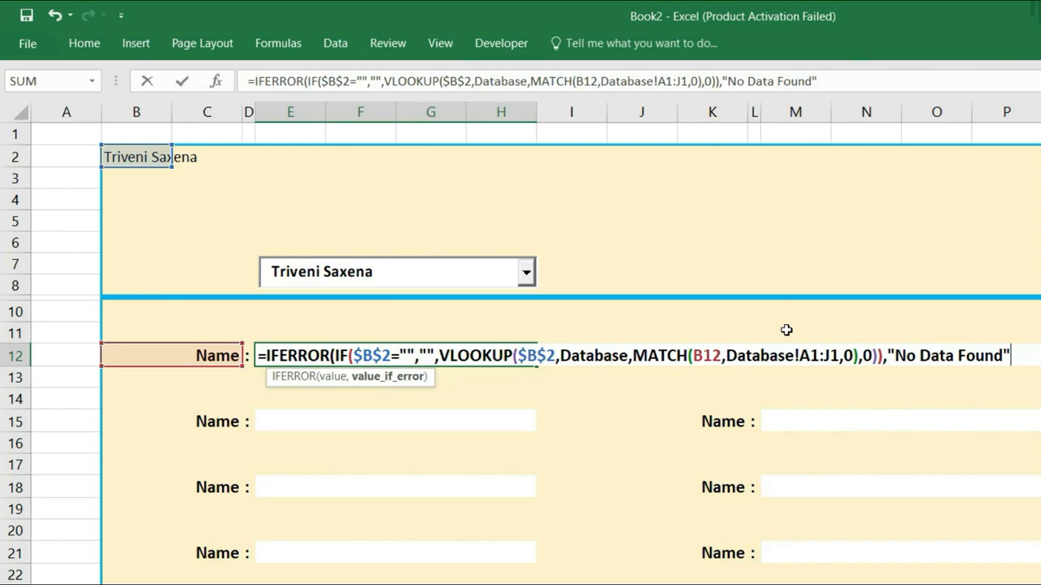
{"action": "type", "text": ")"}
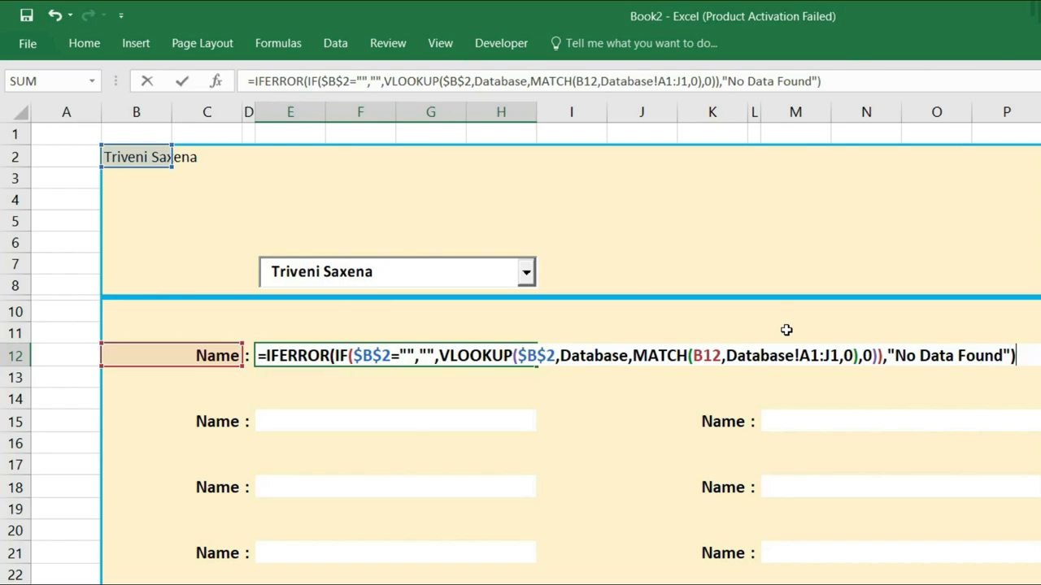
{"action": "key", "text": "Return"}
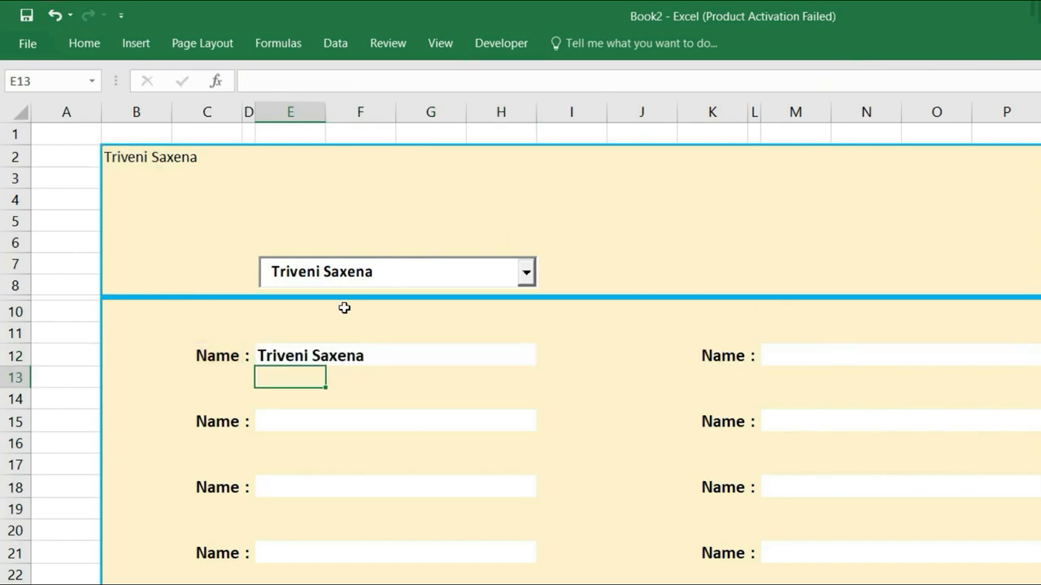
Test the E12 error handling by clearing the combo box, entering Adfaf, and replacing it with an employee's name
{"action": "left_click", "coordinate": [385, 270]}
{"action": "key", "text": "BackSpace"}
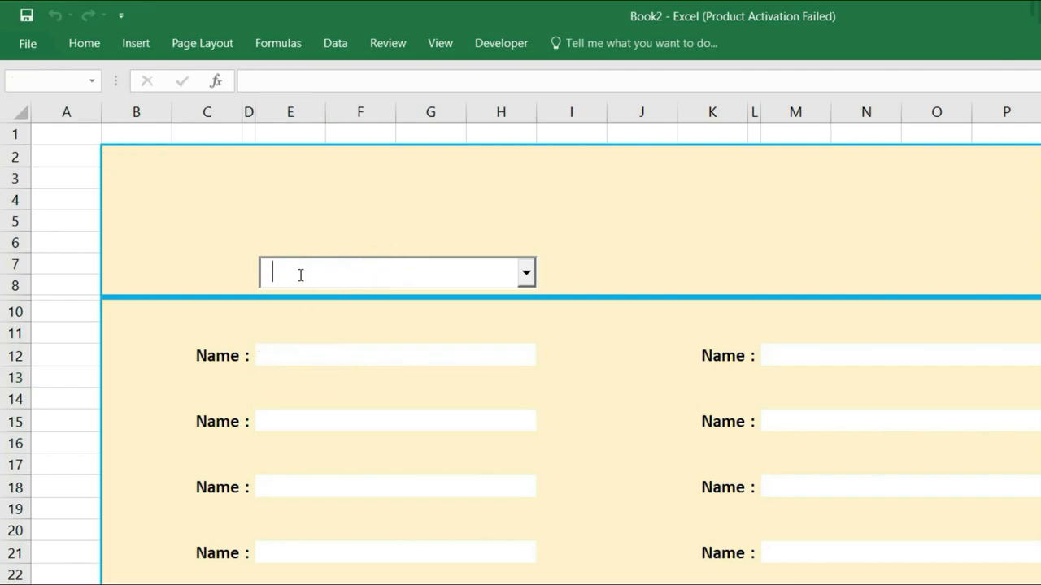
{"action": "type", "text": "Adfaf"}
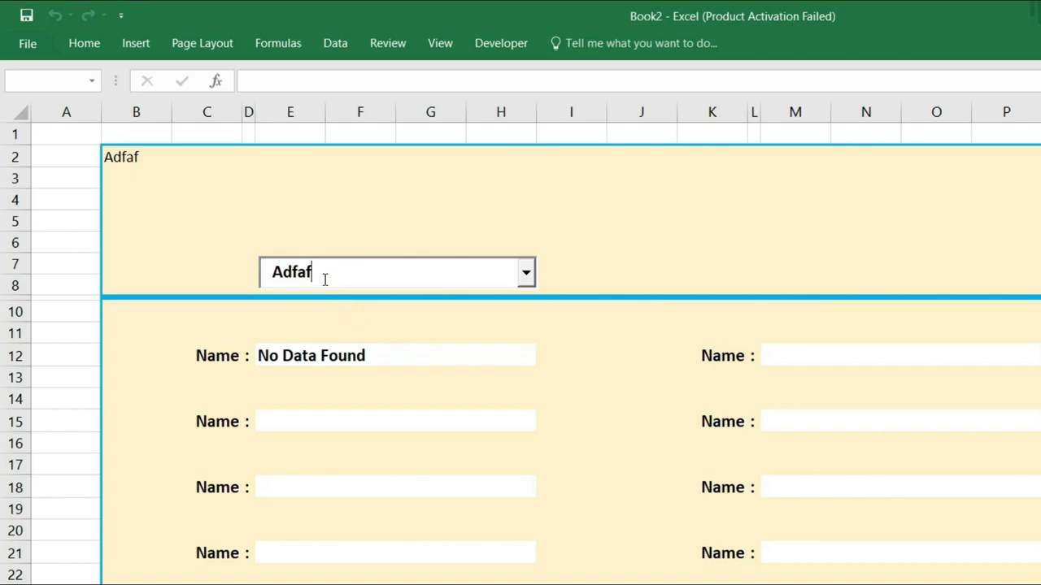
{"action": "key", "text": "BackSpace"}
{"action": "key", "text": "BackSpace"}
{"action": "key", "text": "BackSpace"}
{"action": "key", "text": "BackSpace"}
{"action": "key", "text": "BackSpace"}
{"action": "type", "text": "Deepika Singh"}
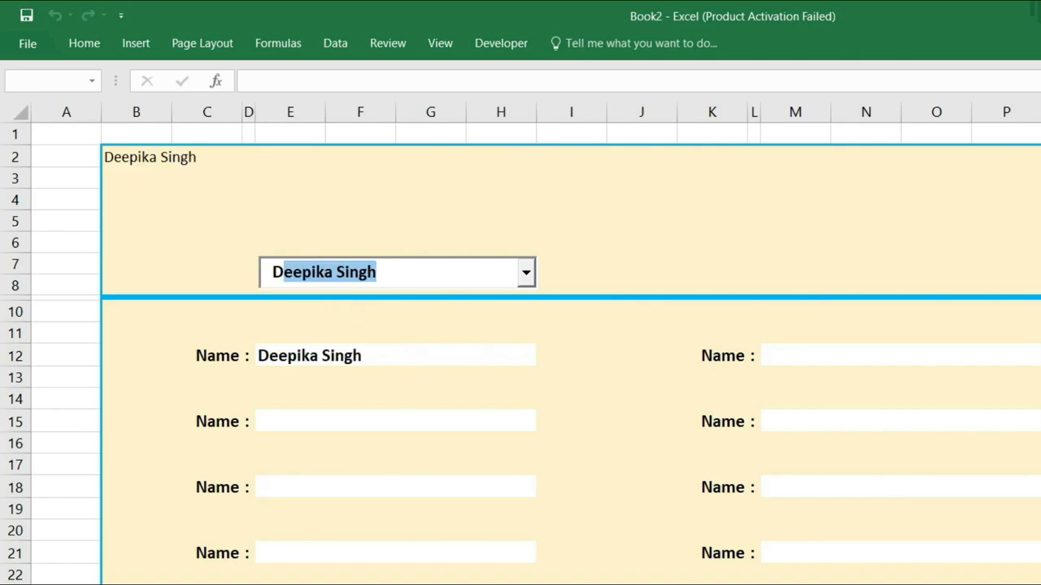
Make the MATCH lookup array in the E12 formula absolute as Database!$A$1:$J$1
{"action": "left_click", "coordinate": [391, 355]}
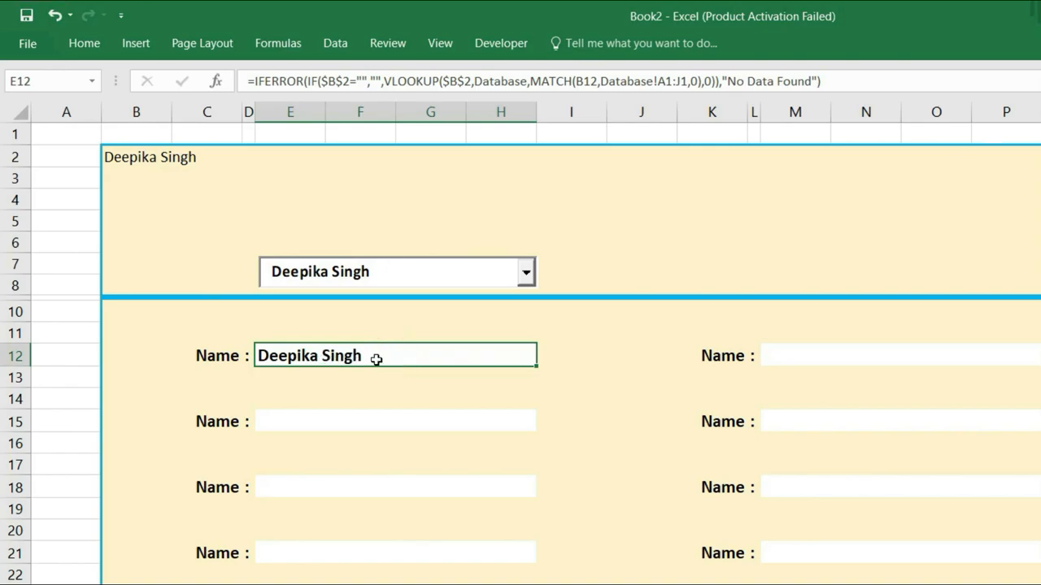
{"action": "double_click", "coordinate": [375, 360]}
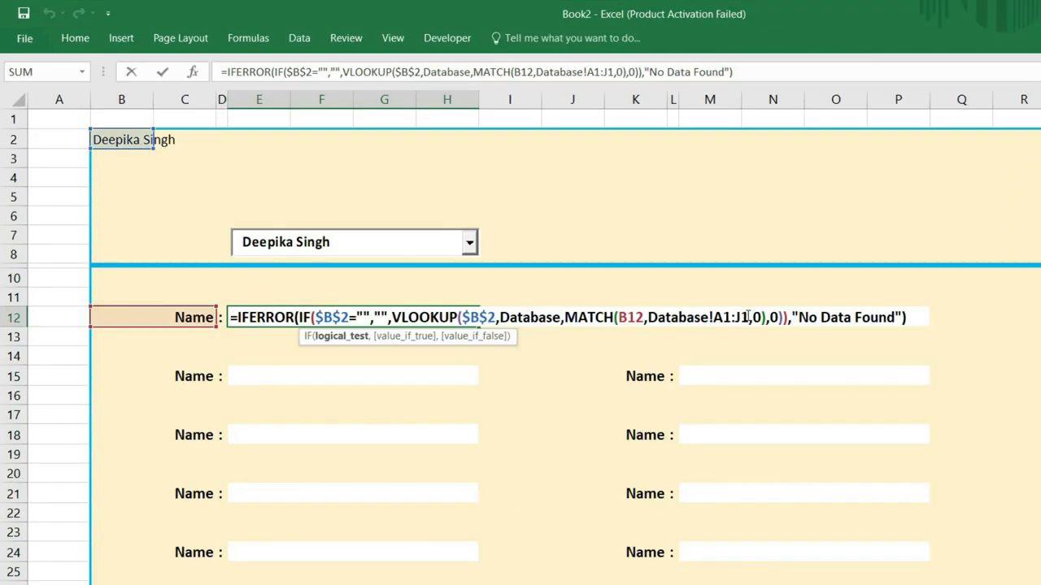
{"action": "left_click_drag", "start_coordinate": [748, 317], "coordinate": [714, 319]}
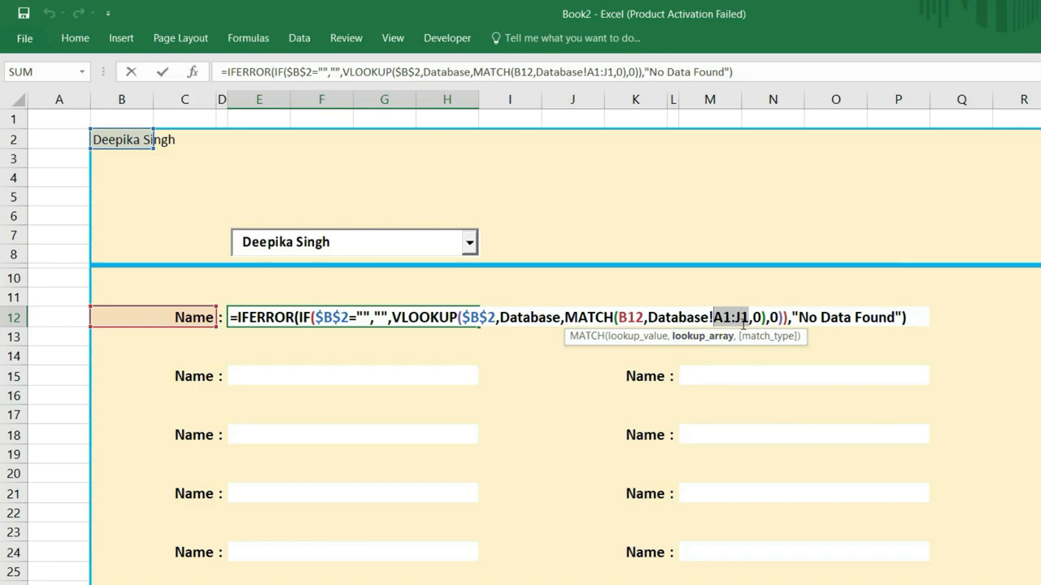
{"action": "key", "text": "F4"}
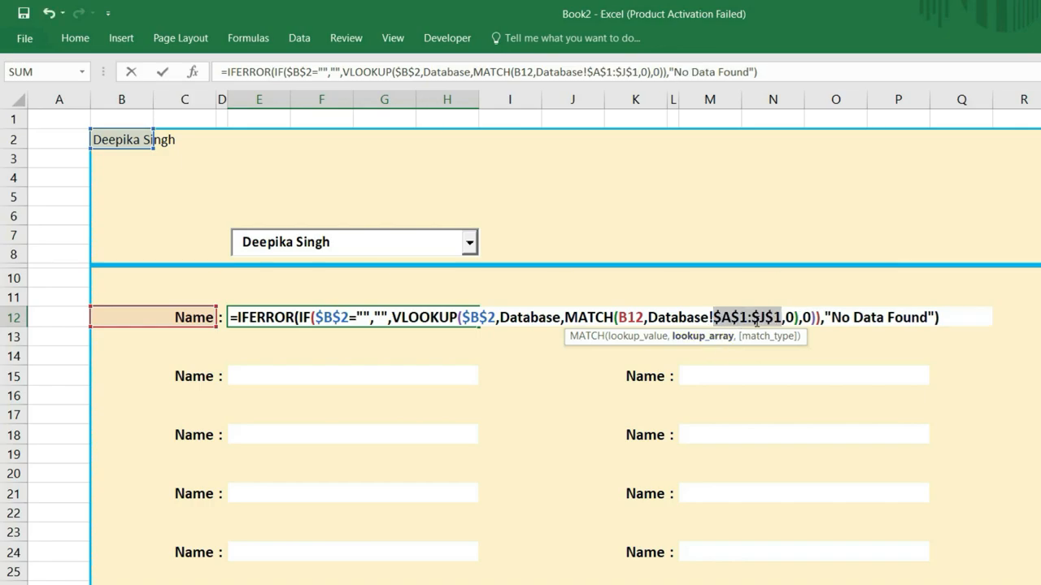
{"action": "key", "text": "Return"}
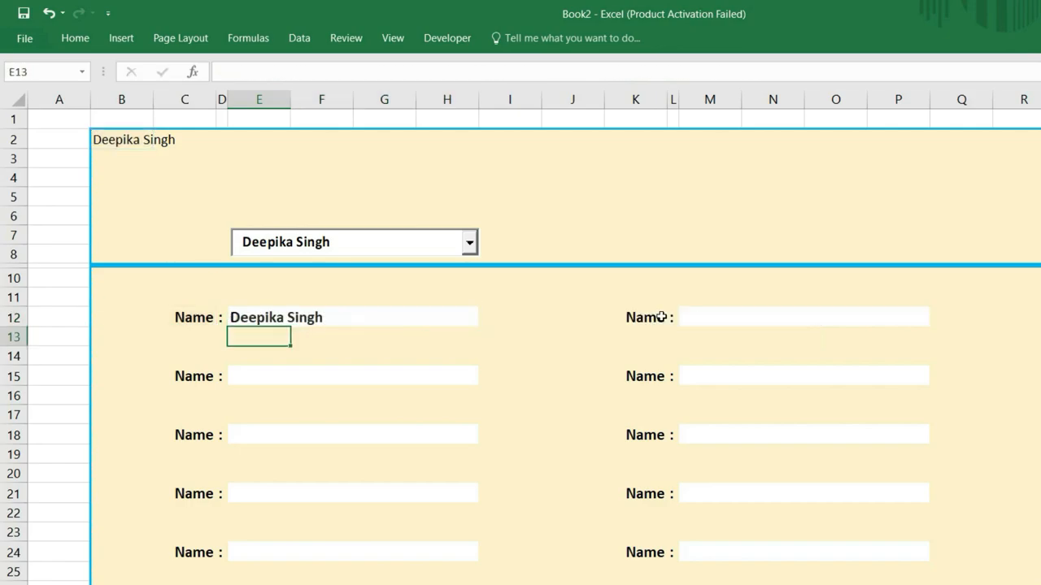
Copy the E12 formula into the value fields E15, E18, E21 and E24
{"action": "left_click", "coordinate": [367, 322]}
{"action": "key", "text": "ctrl+c"}
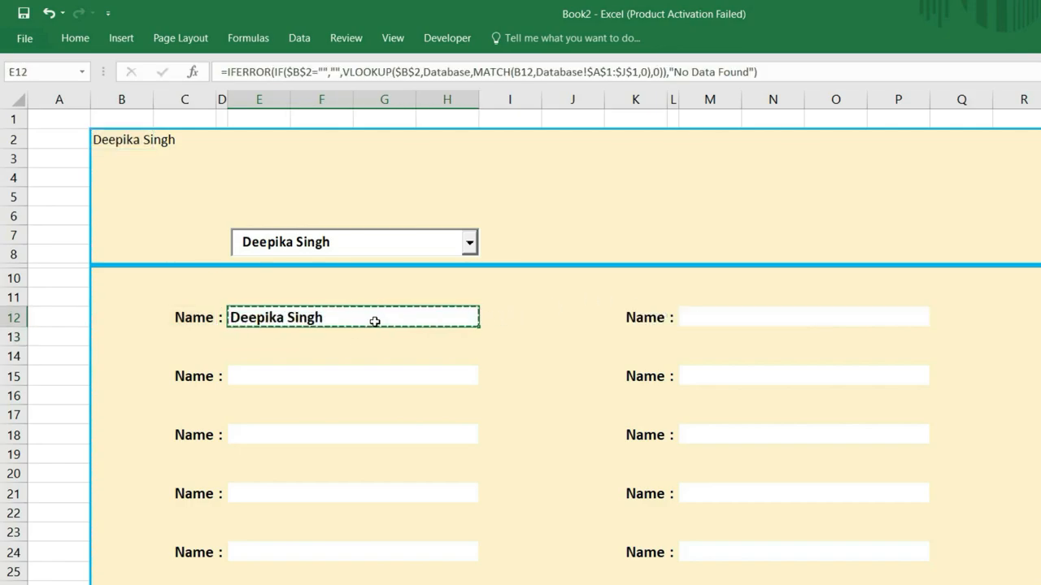
{"action": "left_click", "coordinate": [340, 378]}
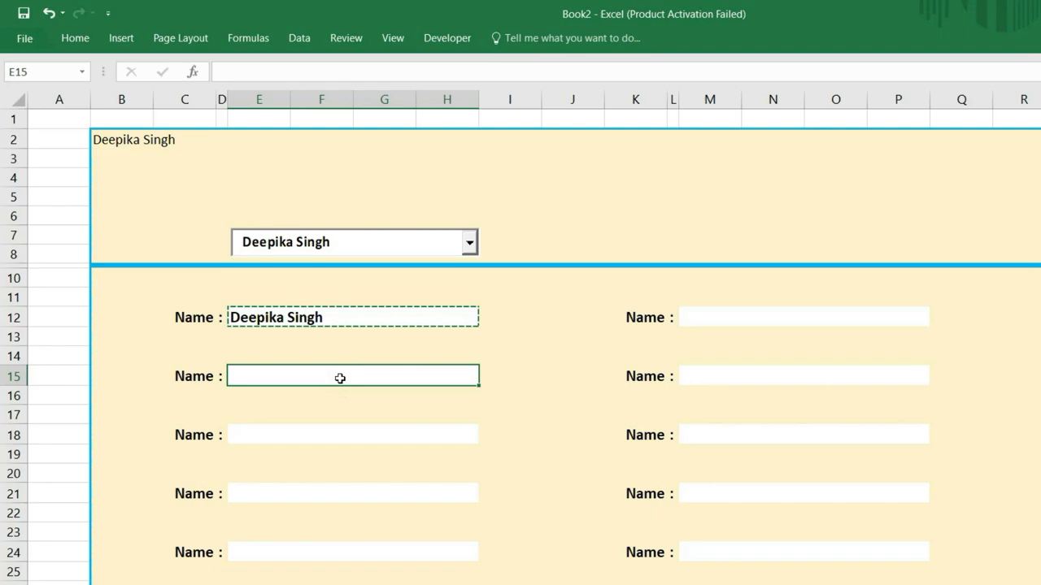
{"action": "key", "text": "ctrl+v"}
{"action": "left_click", "coordinate": [320, 435]}
{"action": "key", "text": "ctrl+v"}
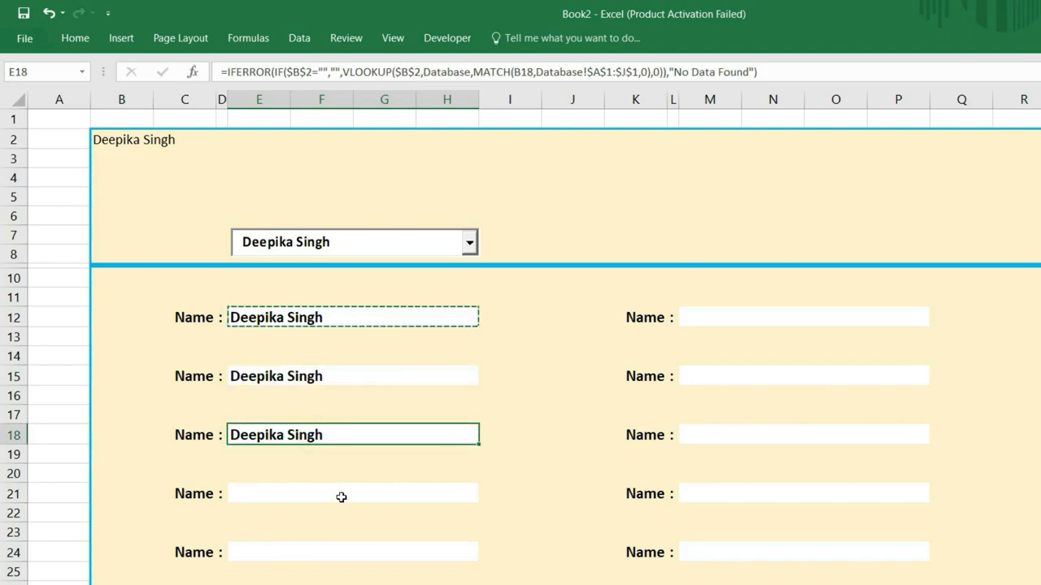
{"action": "left_click", "coordinate": [341, 495]}
{"action": "key", "text": "ctrl+v"}
{"action": "left_click", "coordinate": [346, 554]}
{"action": "key", "text": "ctrl+v"}
Paste the copied E12 formula into the second column's value fields M12, M15, M18, M21 and M24
{"action": "left_click", "coordinate": [771, 317]}
{"action": "key", "text": "ctrl+v"}
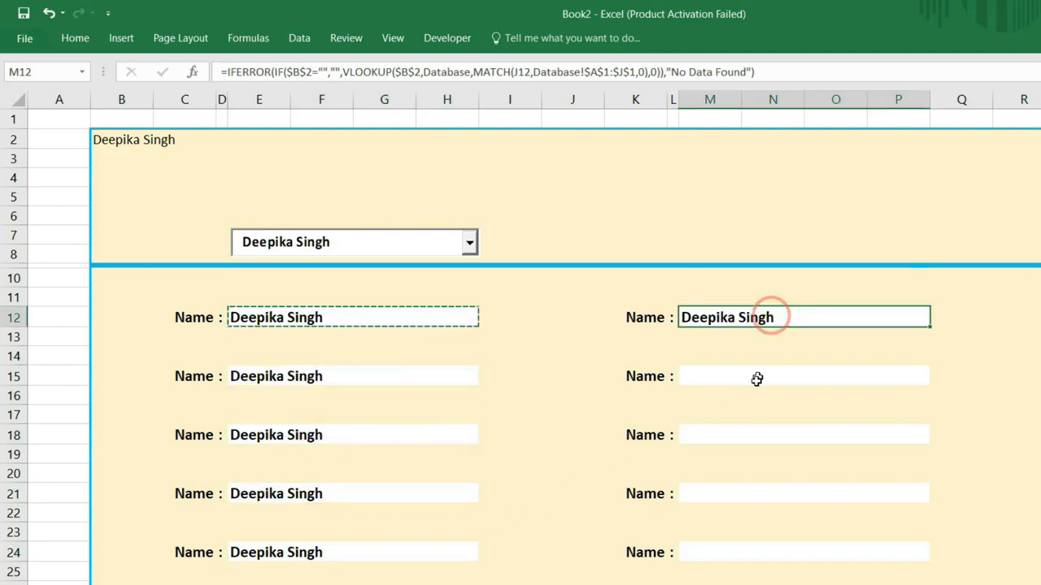
{"action": "left_click", "coordinate": [754, 376]}
{"action": "key", "text": "ctrl+v"}
{"action": "left_click", "coordinate": [745, 433]}
{"action": "key", "text": "ctrl+v"}
{"action": "left_click", "coordinate": [736, 493]}
{"action": "key", "text": "ctrl+v"}
{"action": "left_click", "coordinate": [736, 555]}
{"action": "key", "text": "ctrl+v"}
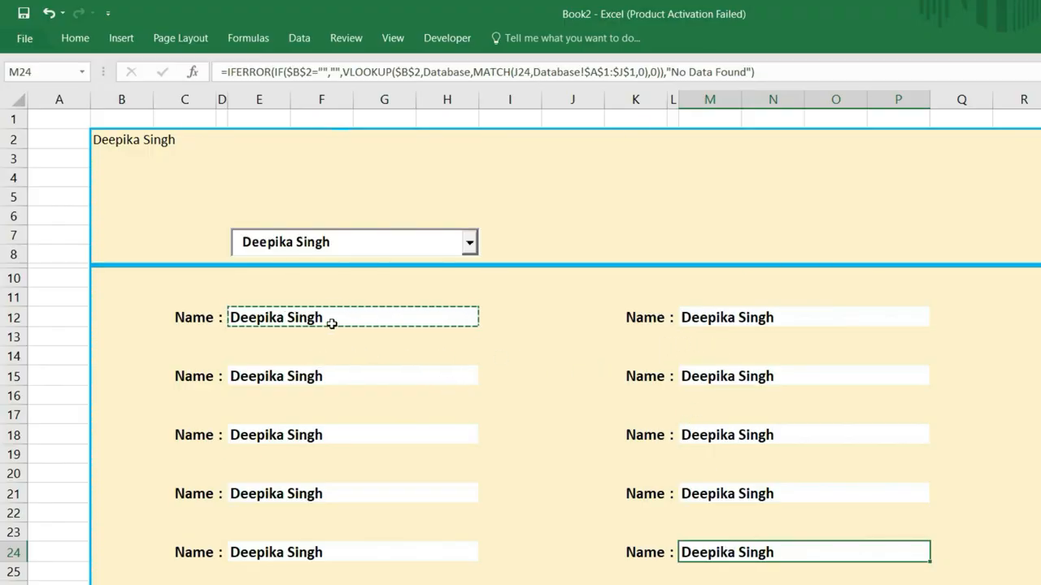
Check the Database sheet's headers and change the SearchForm label in B15 to Employee ID
{"action": "left_click", "coordinate": [199, 377]}
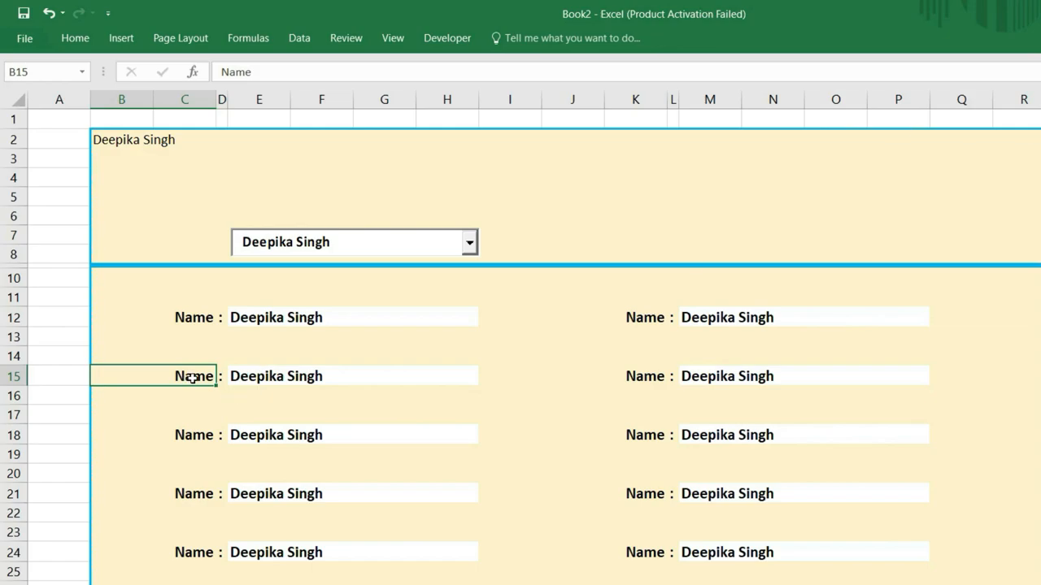
{"action": "left_click", "coordinate": [190, 316]}
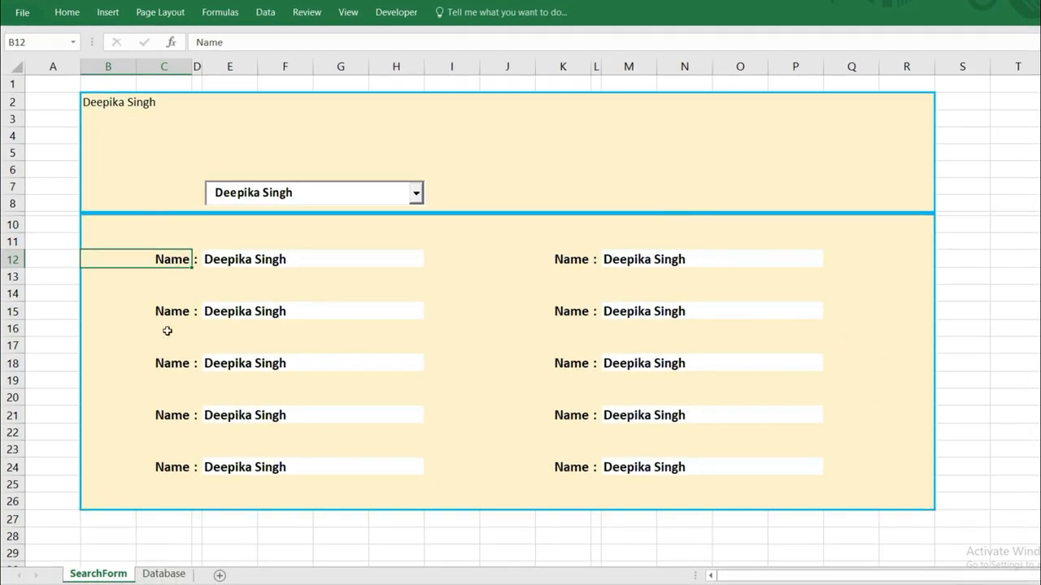
{"action": "left_click", "coordinate": [166, 574]}
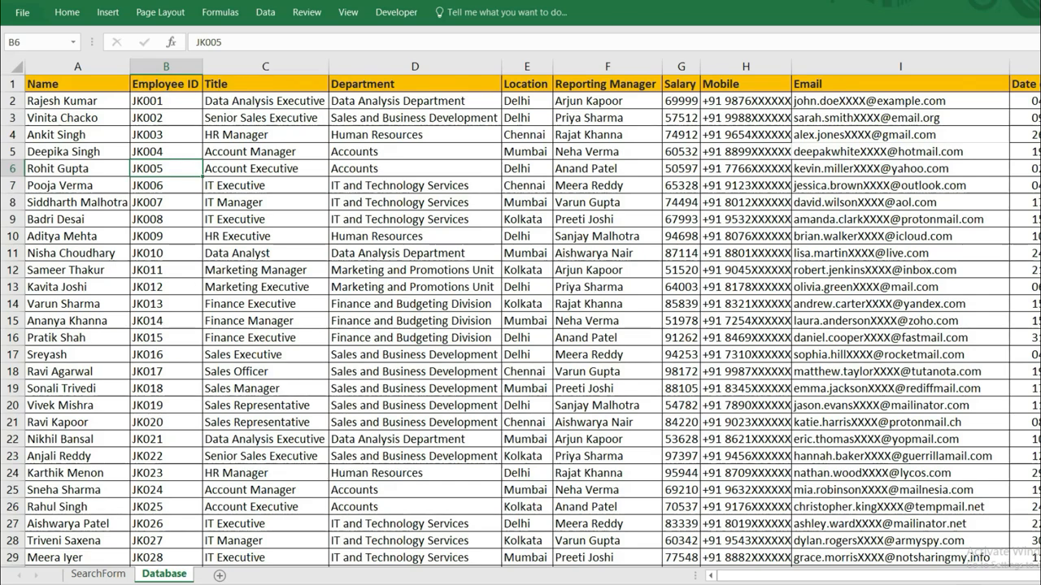
{"action": "left_click", "coordinate": [98, 574]}
{"action": "left_click", "coordinate": [163, 309]}
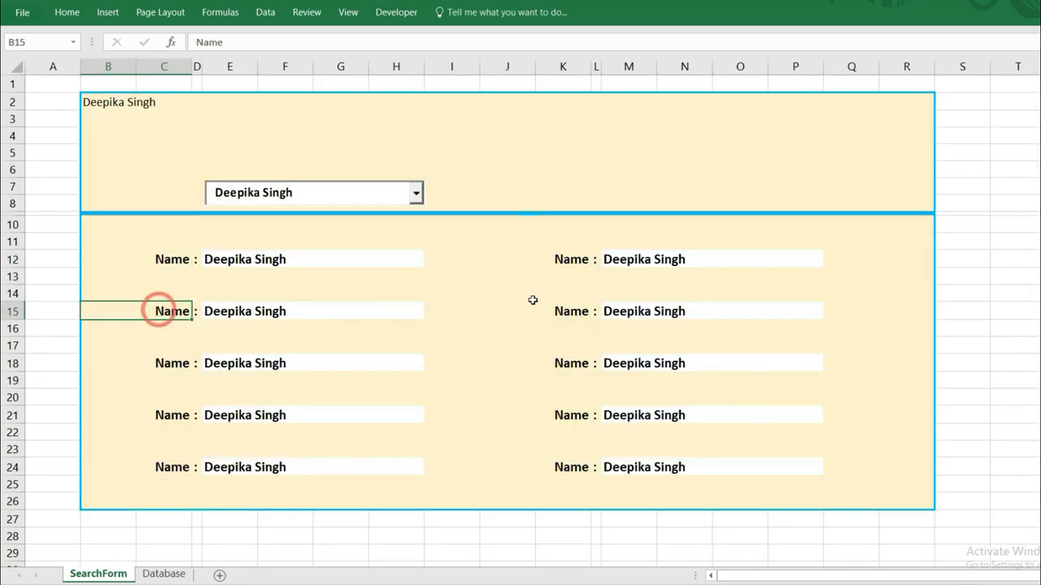
{"action": "type", "text": "Employee ID"}
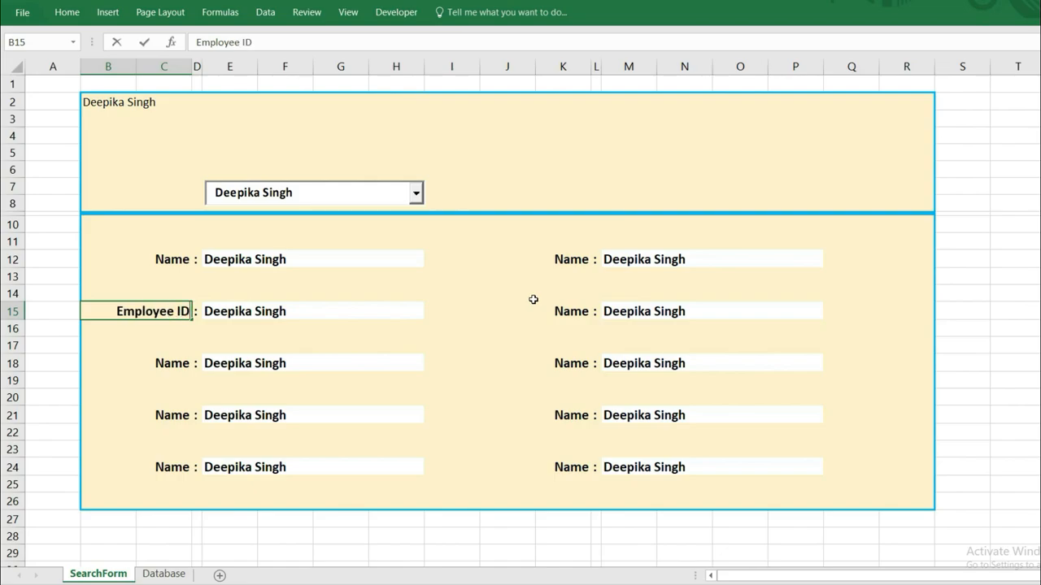
{"action": "key", "text": "Return"}
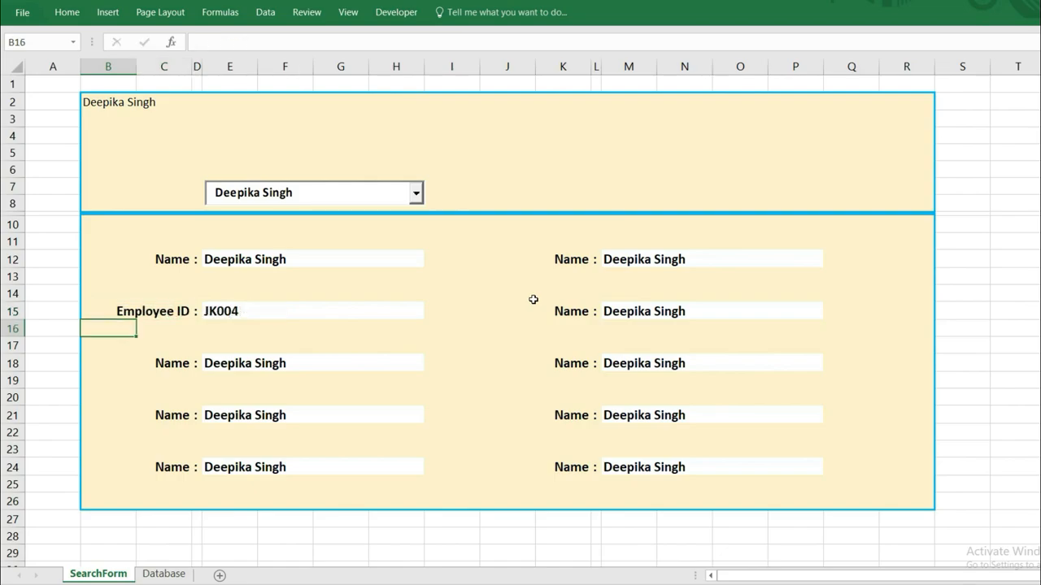
Check the third header on the Database sheet and change the SearchForm label in B18 to Title
{"action": "left_click", "coordinate": [171, 366]}
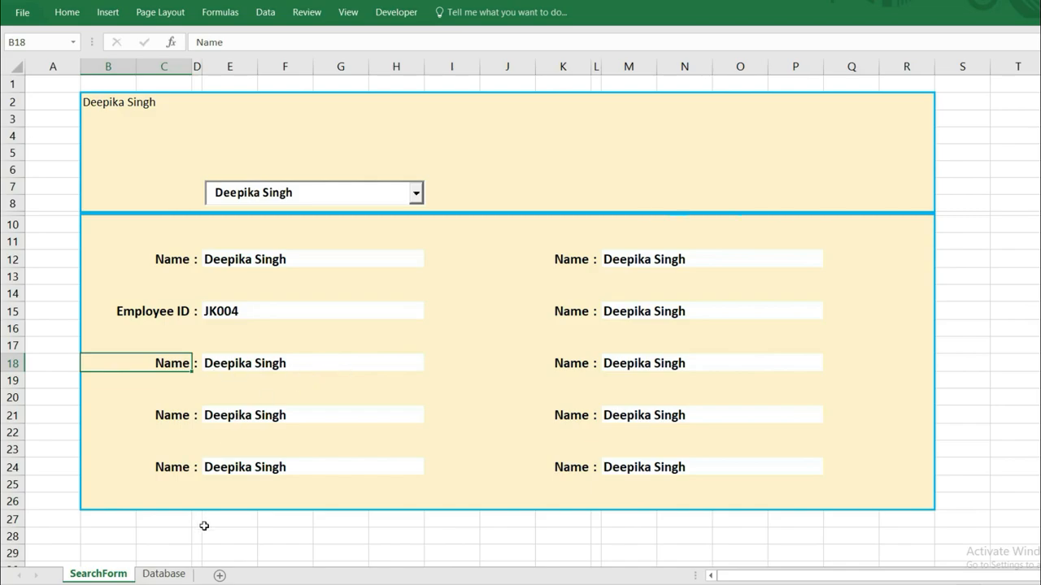
{"action": "left_click", "coordinate": [162, 575]}
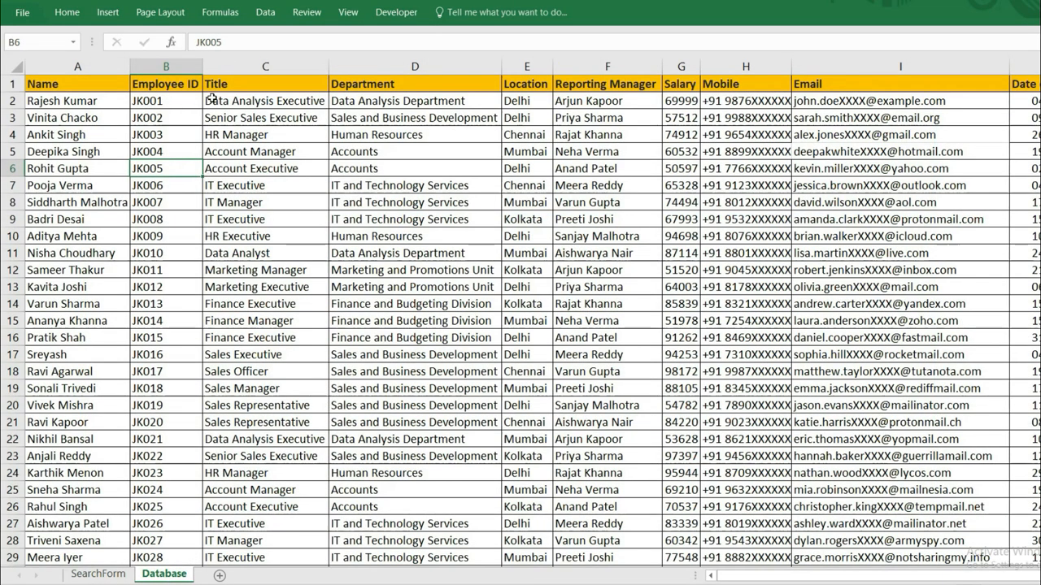
{"action": "left_click", "coordinate": [98, 573]}
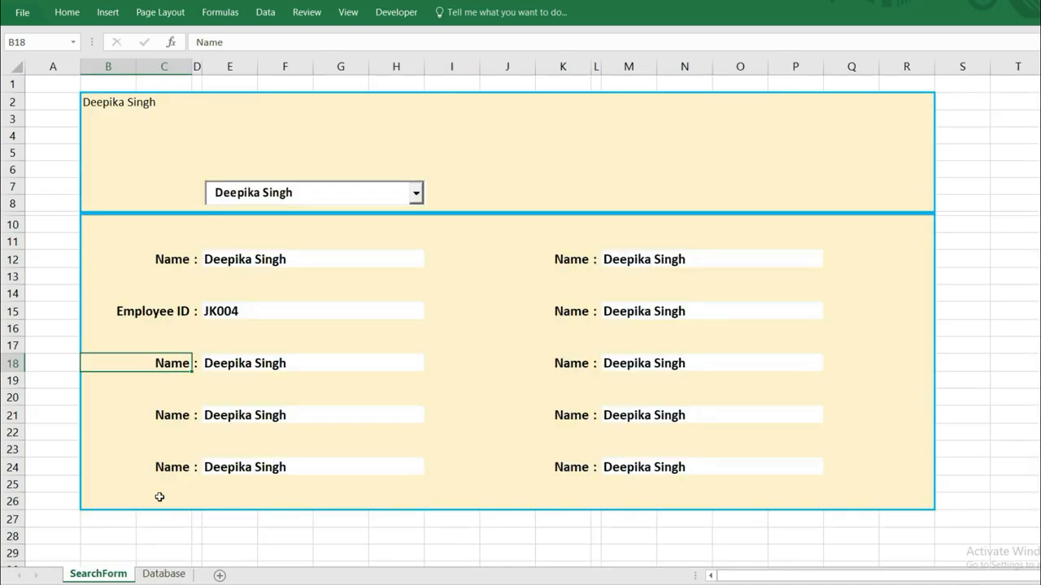
{"action": "type", "text": "Title"}
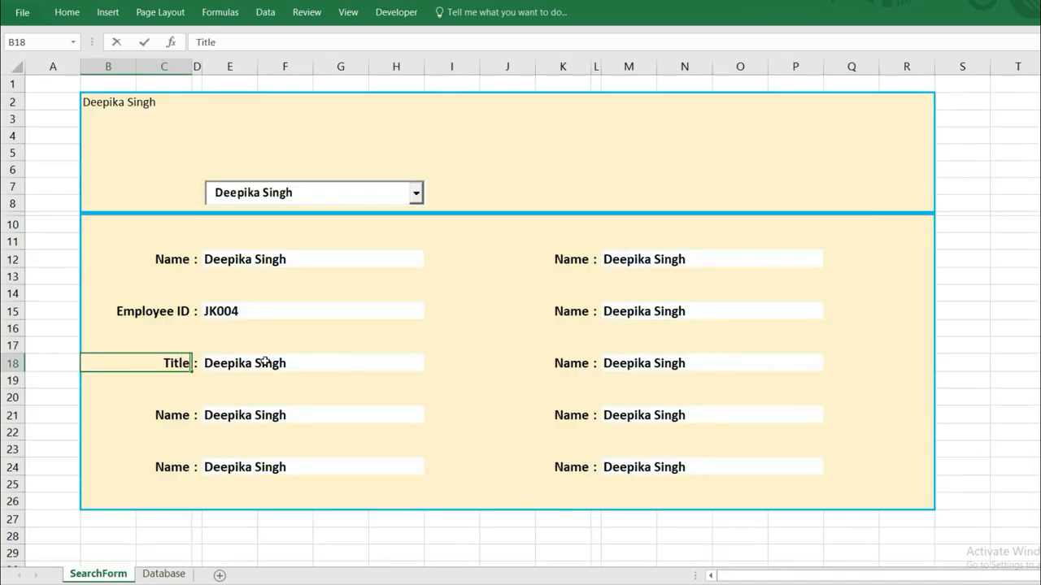
{"action": "key", "text": "Return"}
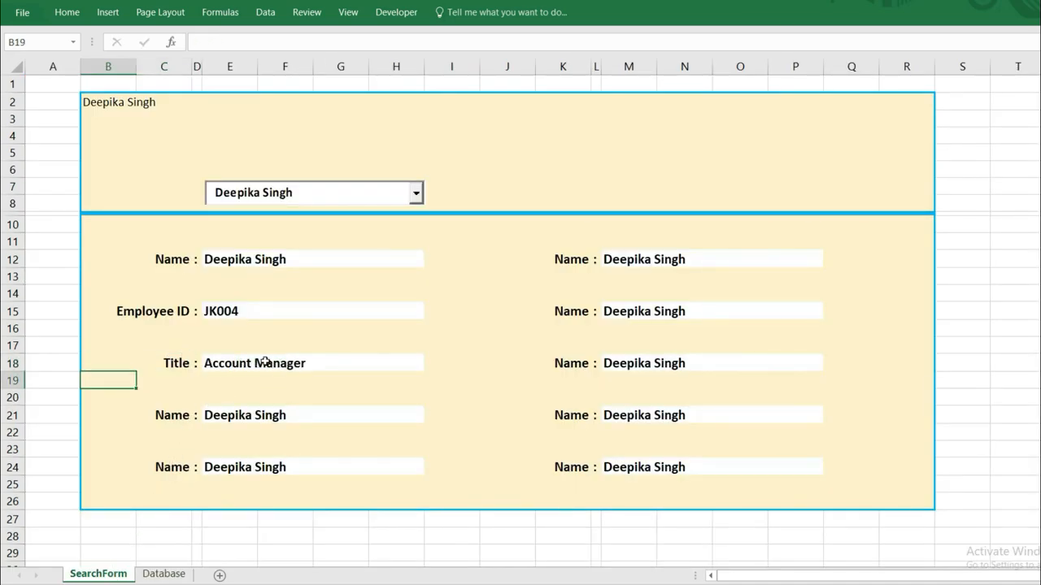
Check the fourth Database header and change the SearchForm label in B21 to Department
{"action": "left_click", "coordinate": [175, 418]}
{"action": "left_click", "coordinate": [165, 574]}
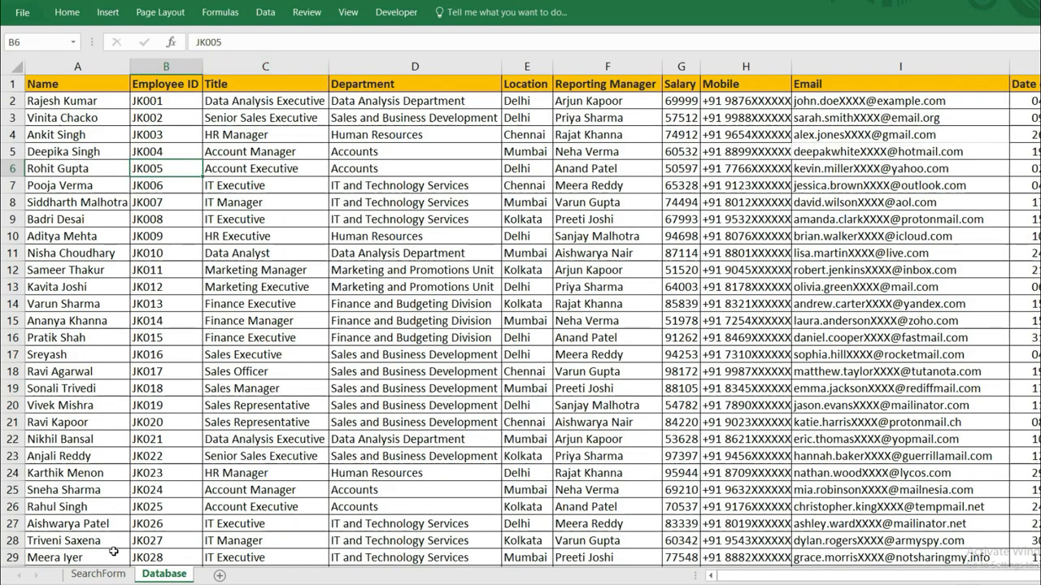
{"action": "left_click", "coordinate": [99, 574]}
{"action": "type", "text": "Departme"}
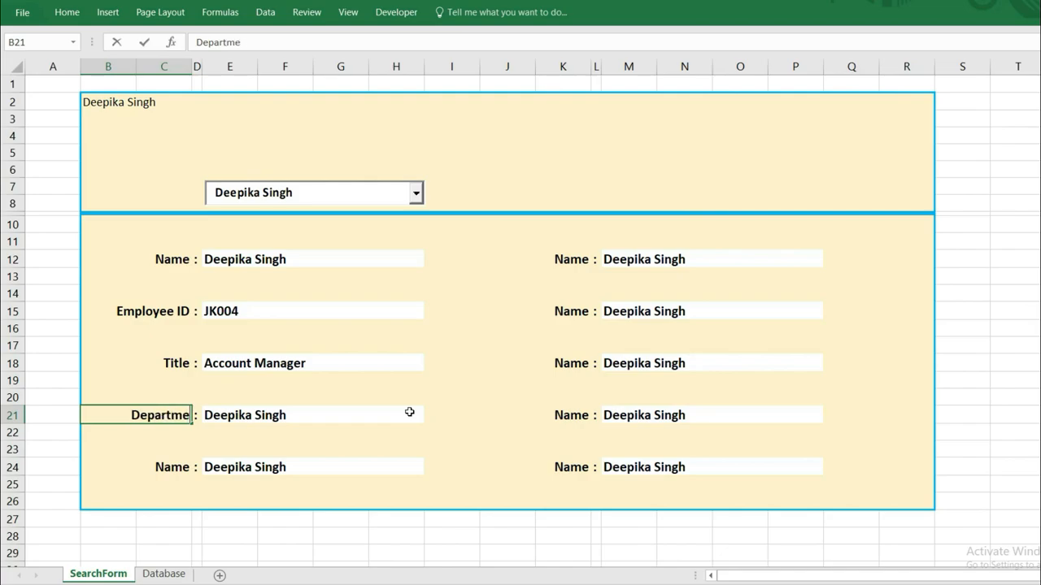
{"action": "type", "text": "nt"}
{"action": "key", "text": "Return"}
Change the label in B24 to Location
{"action": "key", "text": "Down"}
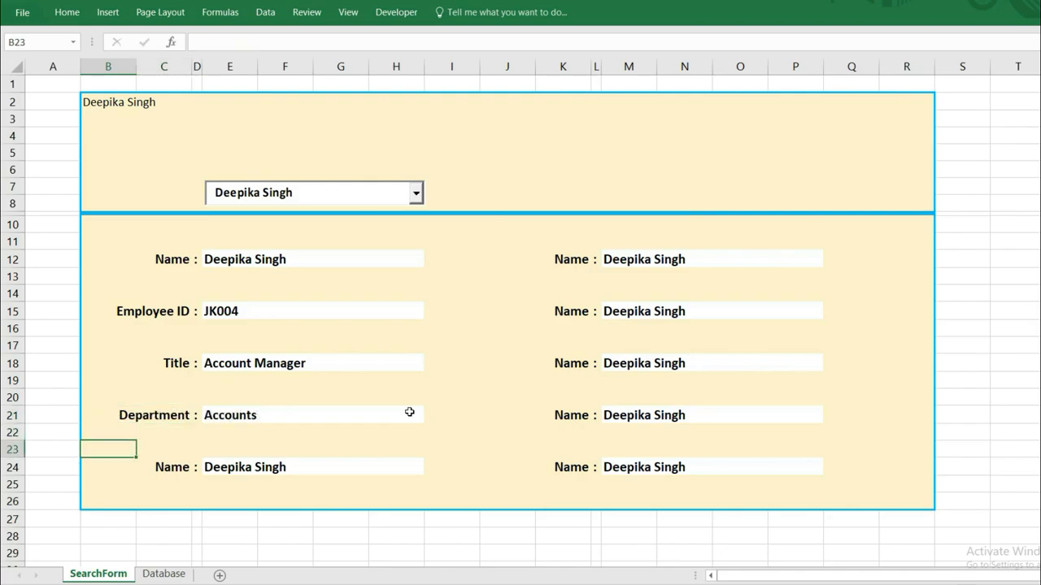
{"action": "key", "text": "Down"}
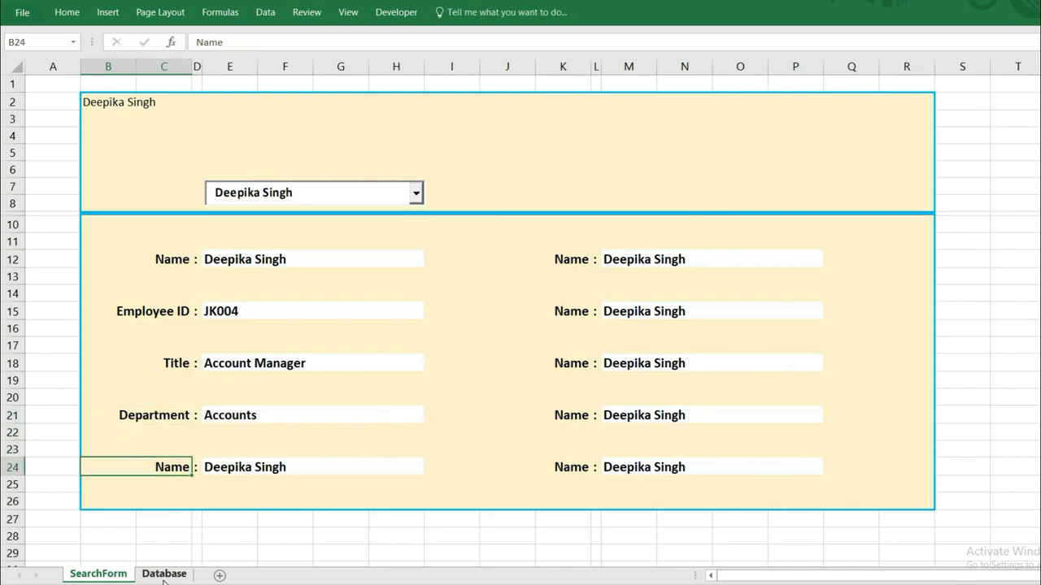
{"action": "type", "text": "Location"}
{"action": "key", "text": "Tab"}
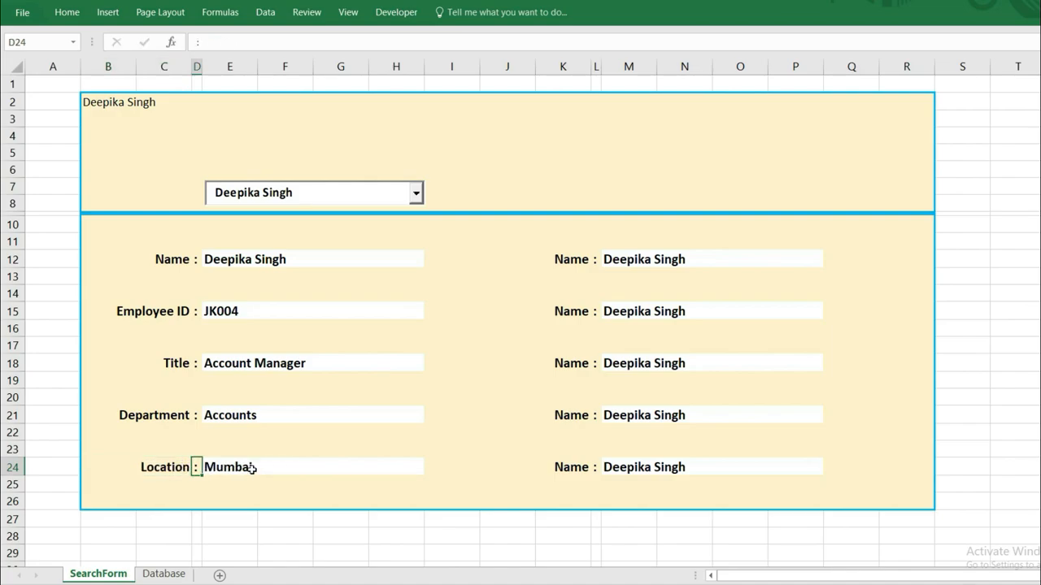
Change the second column's label in J12 to Reporting Manager and the one in J15 to Salary
{"action": "left_click", "coordinate": [567, 260]}
{"action": "type", "text": "Reporting"}
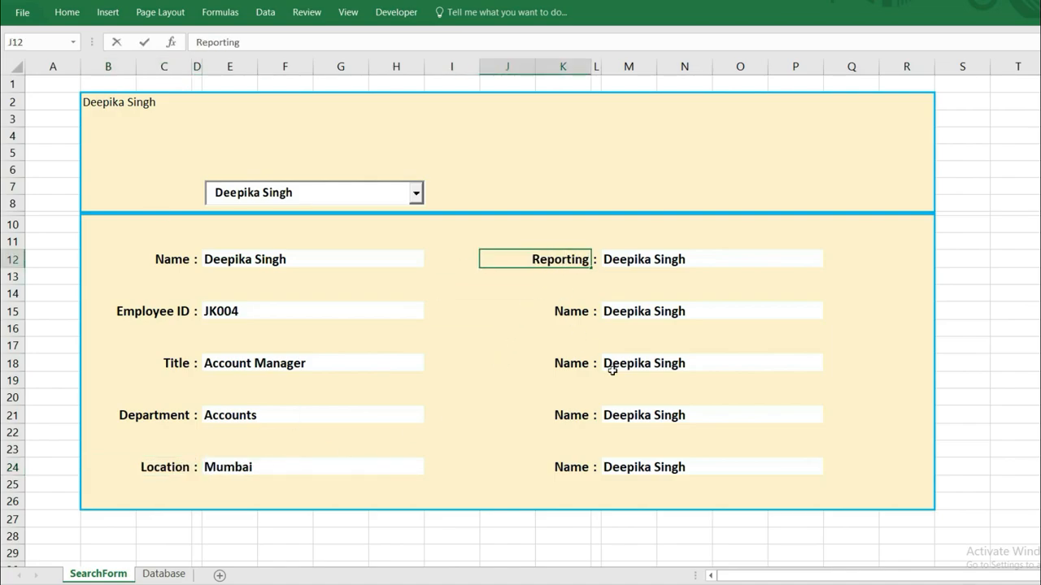
{"action": "type", "text": " Manager"}
{"action": "key", "text": "Return"}
{"action": "key", "text": "Down"}
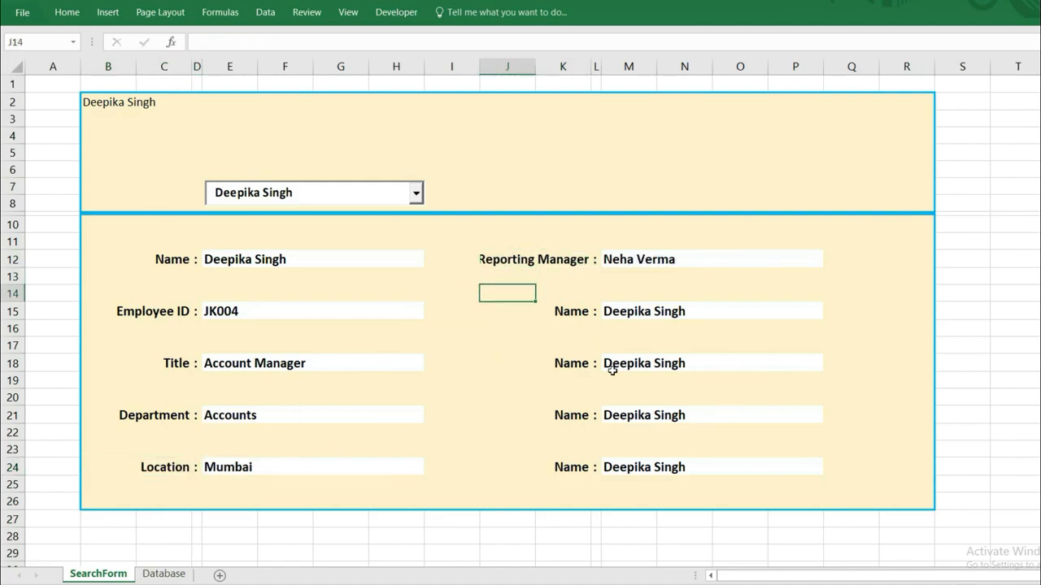
{"action": "key", "text": "Down"}
{"action": "type", "text": "Salary"}
{"action": "key", "text": "Return"}
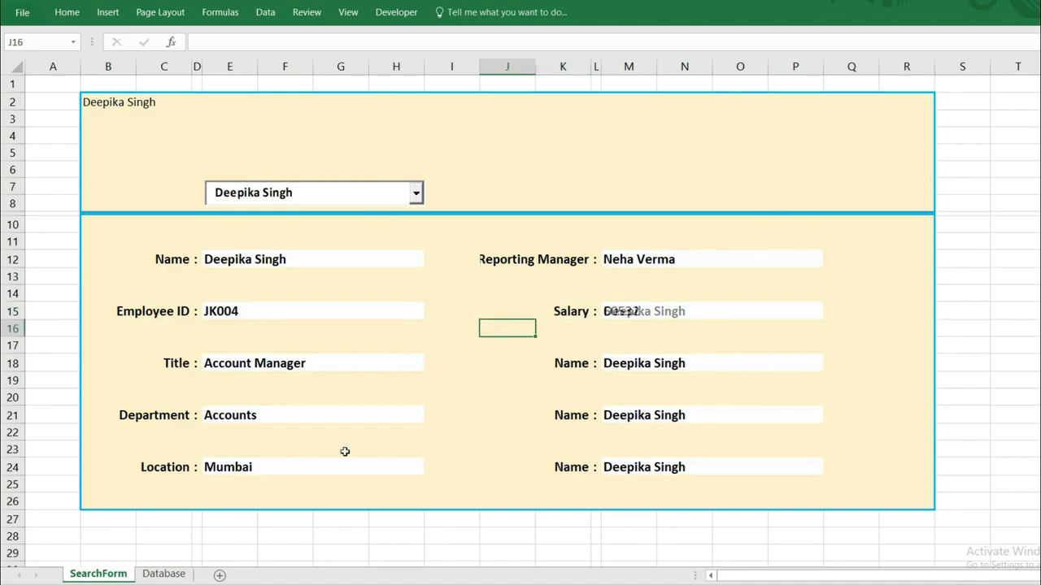
Change the label in J18 to Mobile and the one in J21 to Email
{"action": "key", "text": "Down"}
{"action": "key", "text": "Down"}
{"action": "type", "text": "Mobile"}
{"action": "key", "text": "Return"}
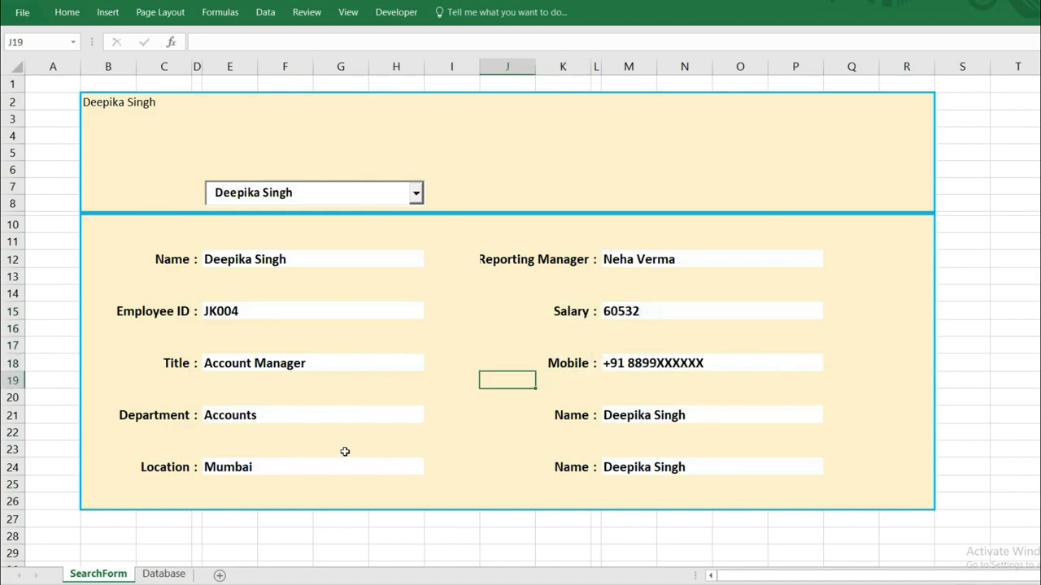
{"action": "key", "text": "Down"}
{"action": "key", "text": "Down"}
{"action": "type", "text": "Email"}
{"action": "key", "text": "Return"}
Change the label in J24 to Date of Joining, spelled exactly like the Database header
{"action": "key", "text": "Down"}
{"action": "key", "text": "Down"}
{"action": "type", "text": "D"}
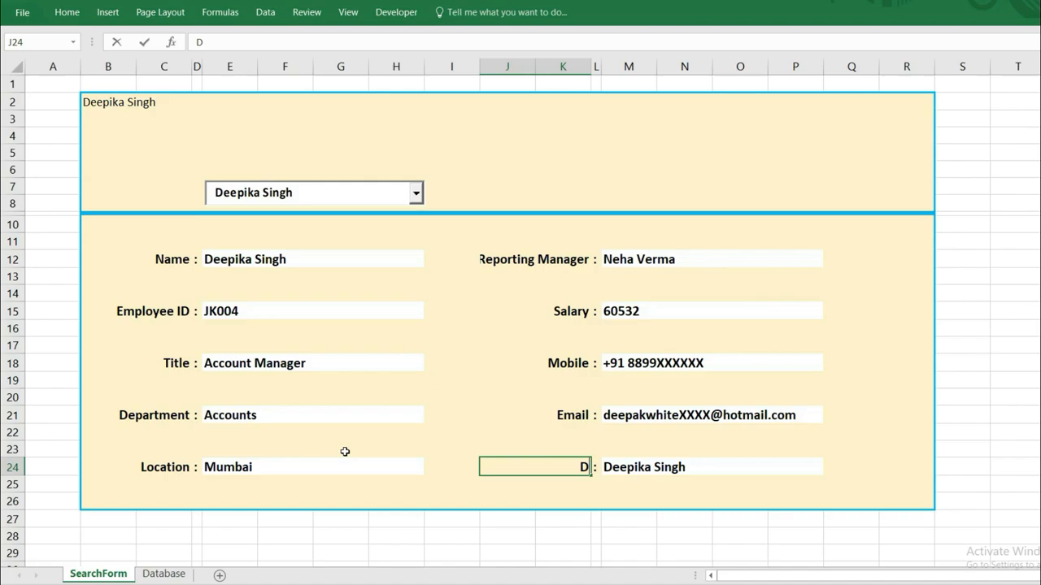
{"action": "type", "text": "ato of Joinin"}
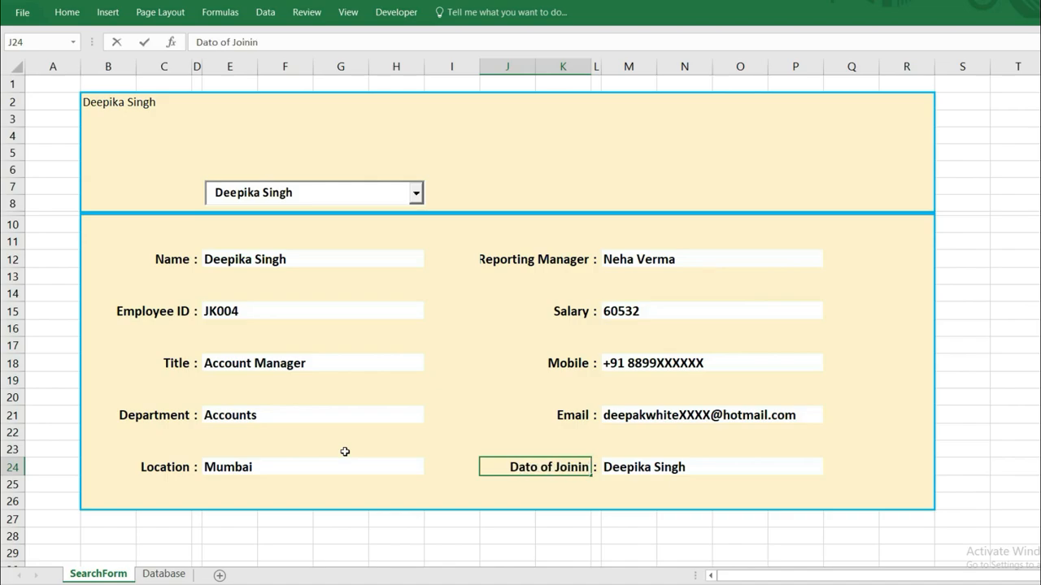
{"action": "type", "text": "g"}
{"action": "key", "text": "Return"}
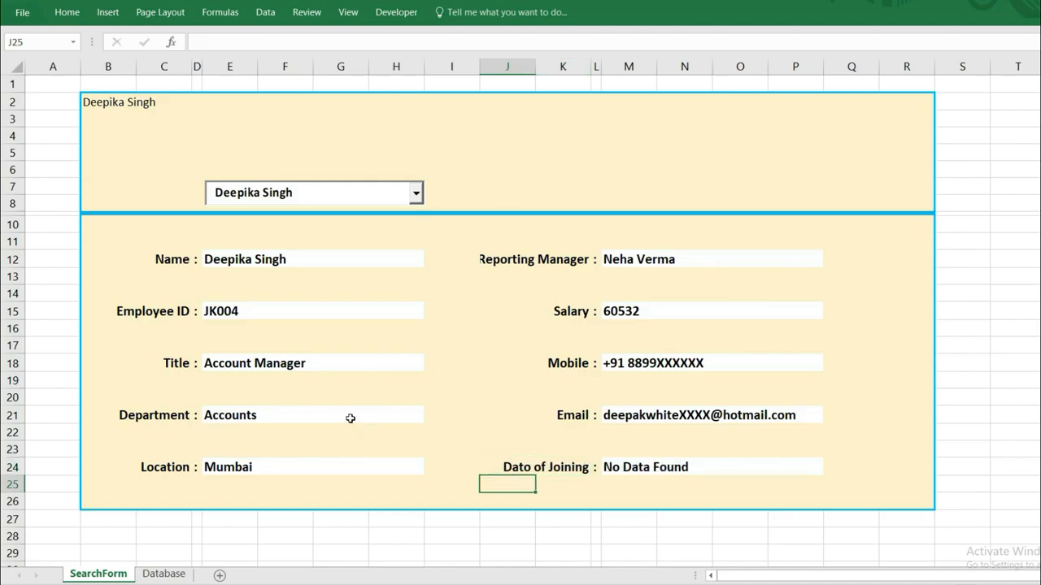
{"action": "left_click", "coordinate": [535, 468]}
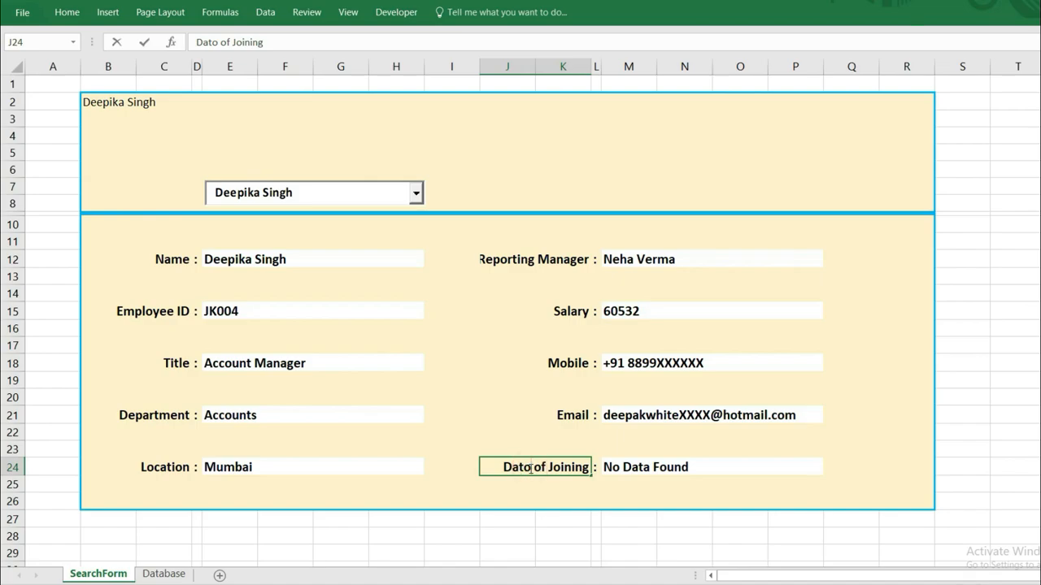
{"action": "double_click", "coordinate": [531, 468]}
{"action": "key", "text": "BackSpace"}
{"action": "type", "text": "e"}
{"action": "key", "text": "Return"}
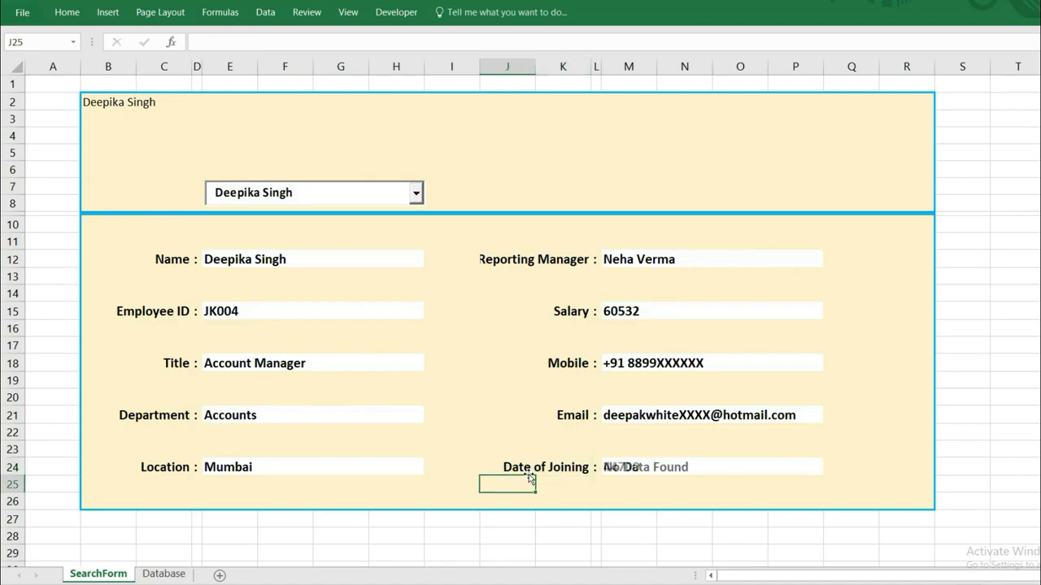
Widen column K slightly so the Reporting Manager label in J12 fits completely
{"action": "left_click", "coordinate": [538, 467]}
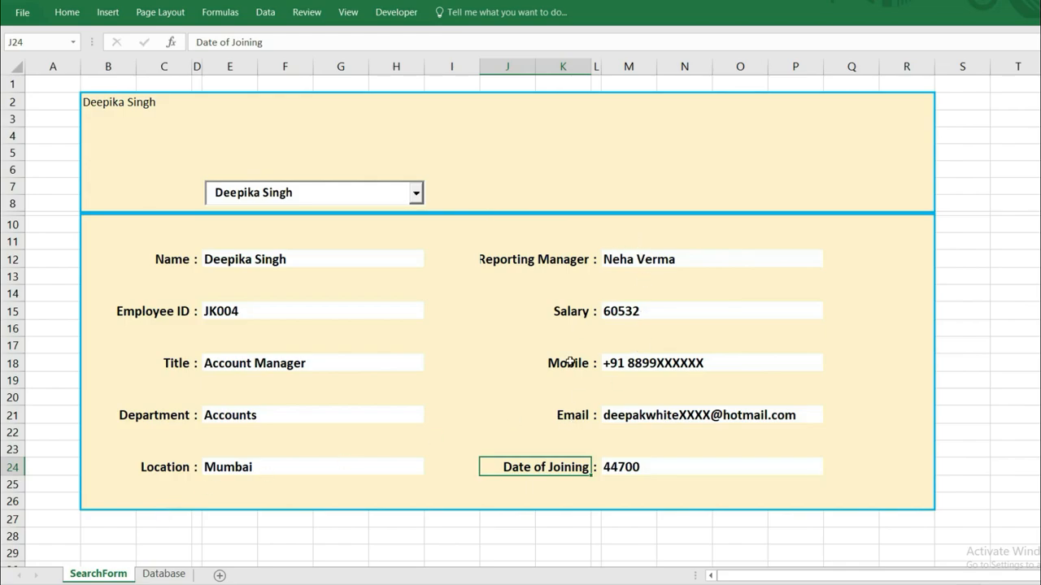
{"action": "left_click_drag", "start_coordinate": [592, 66], "coordinate": [596, 66]}
Format the Date of Joining value in M24 as Short Date
{"action": "left_click", "coordinate": [667, 467]}
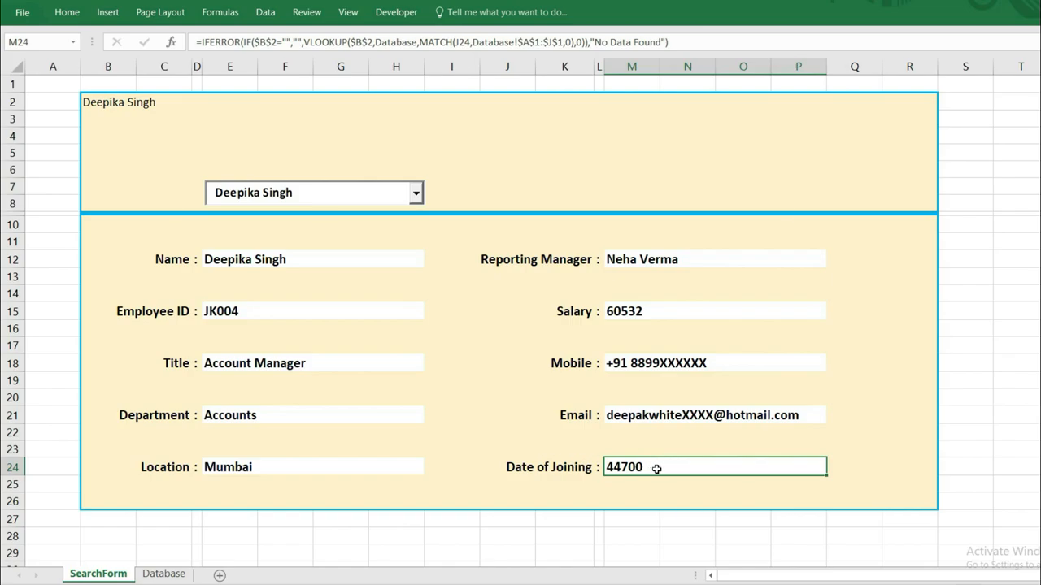
{"action": "left_click", "coordinate": [656, 467]}
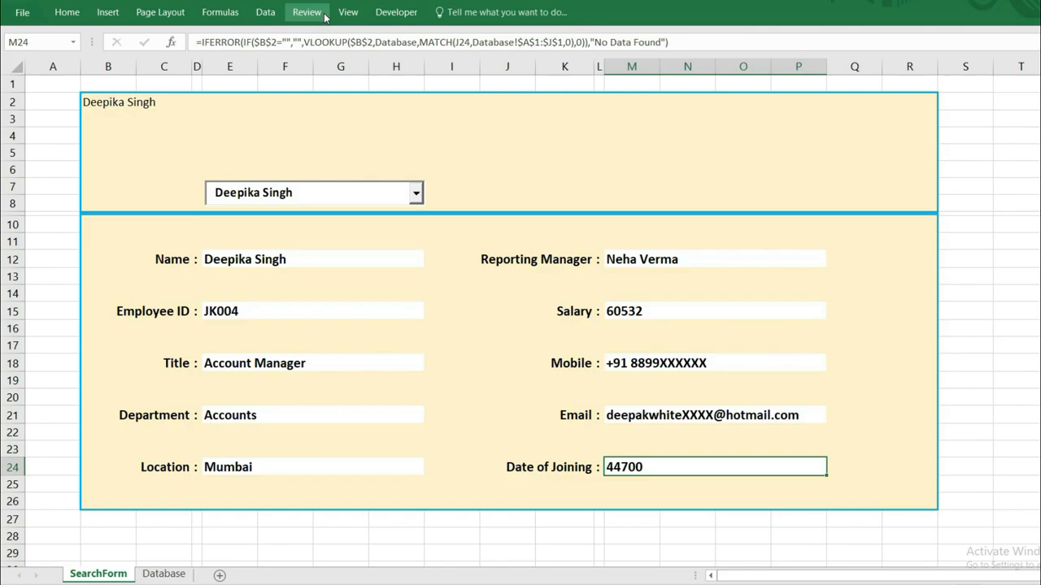
{"action": "left_click", "coordinate": [67, 13]}
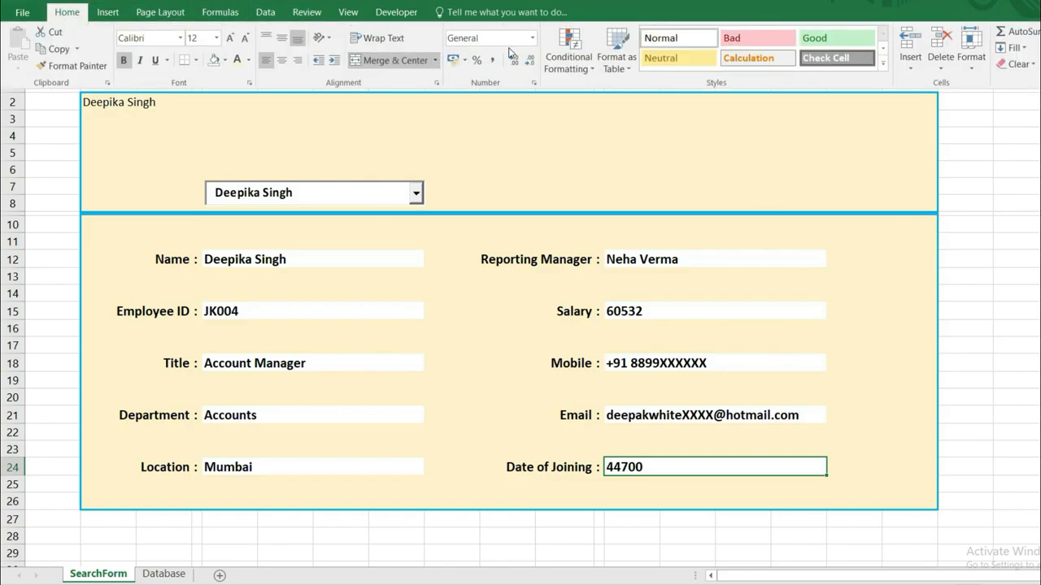
{"action": "left_click", "coordinate": [533, 37]}
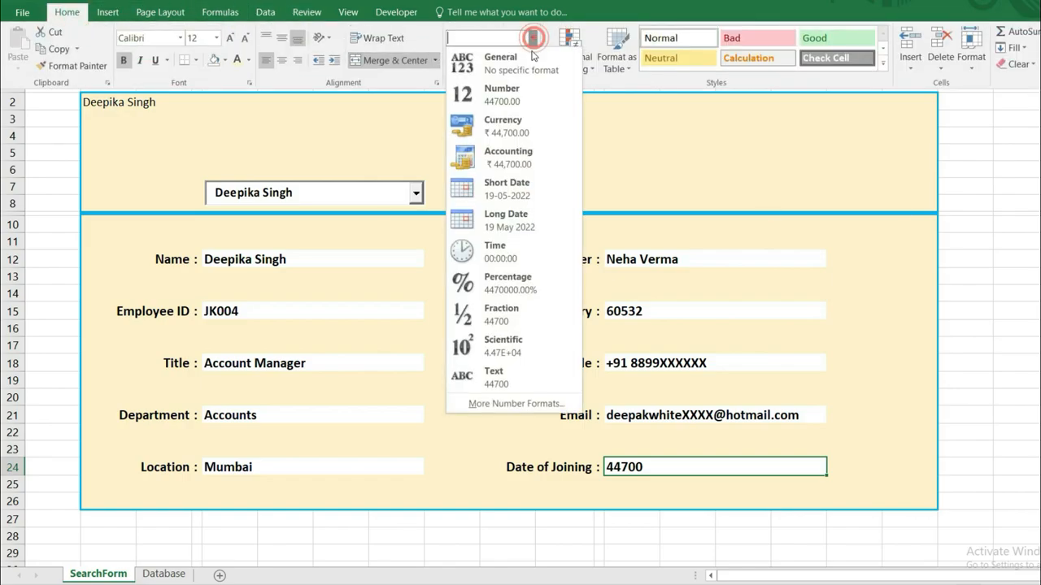
{"action": "left_click", "coordinate": [522, 192]}
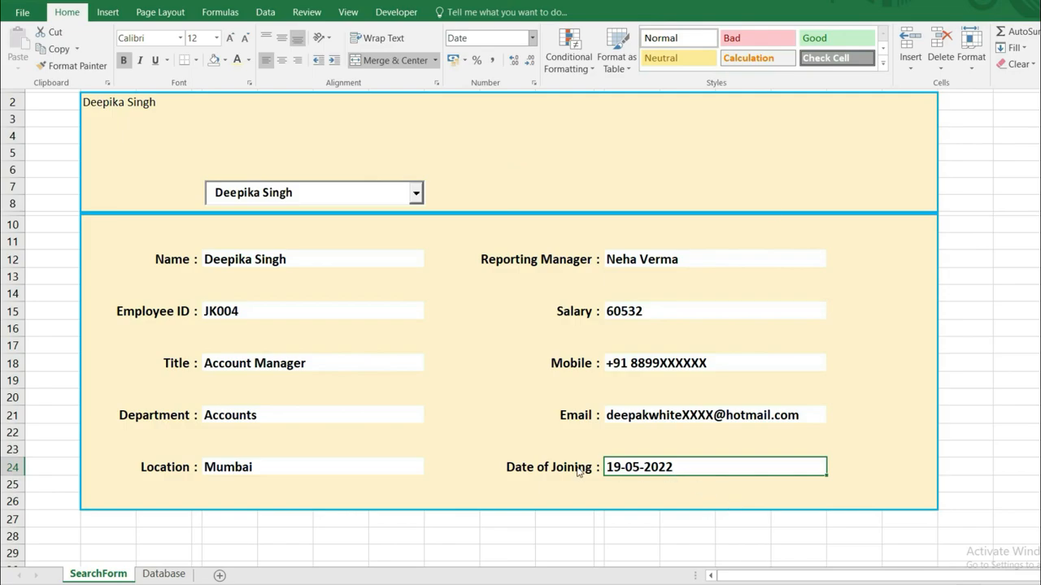
{"action": "left_click", "coordinate": [534, 435]}
{"action": "left_click", "coordinate": [528, 312]}
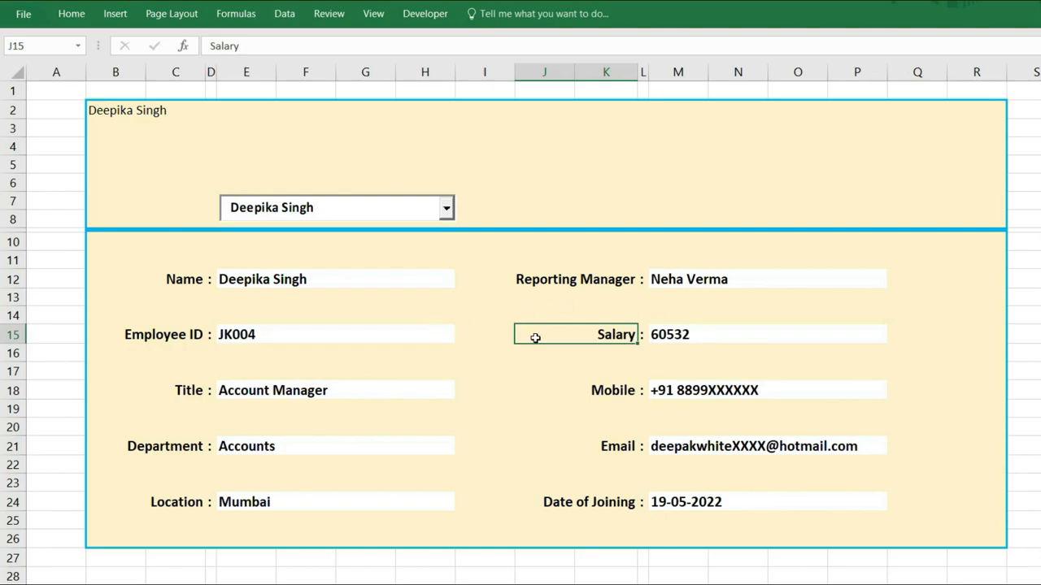
Test the search form by choosing four different employees one after another in the combo box and checking the filled fields
{"action": "left_click", "coordinate": [447, 208]}
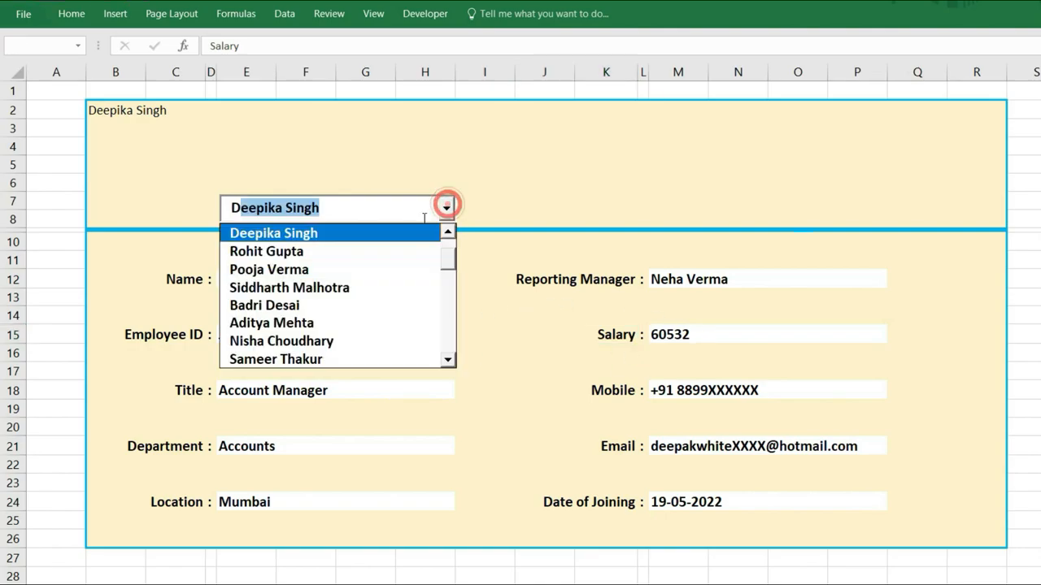
{"action": "left_click", "coordinate": [320, 248]}
{"action": "left_click", "coordinate": [447, 210]}
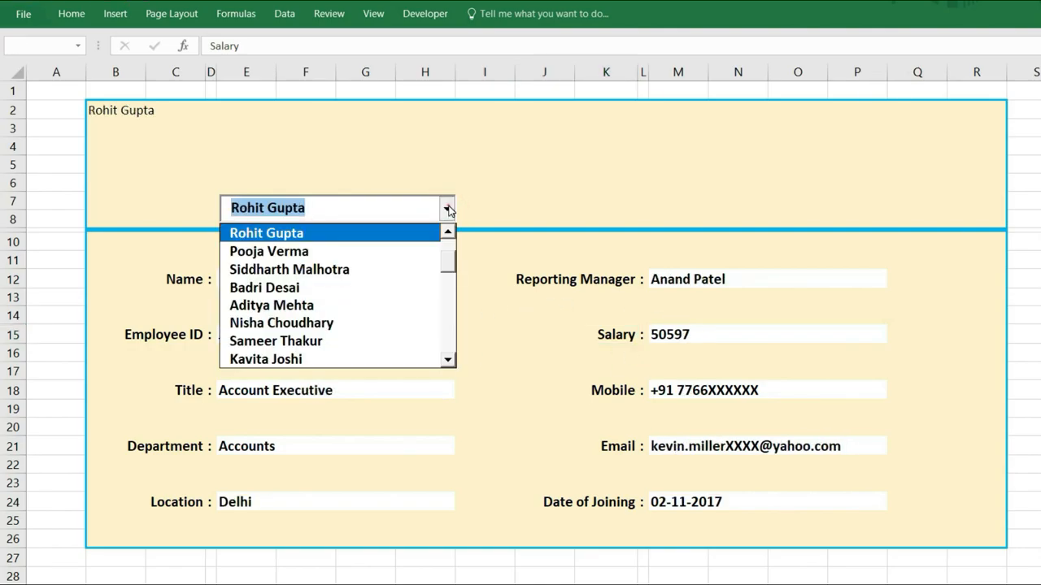
{"action": "left_click", "coordinate": [282, 256]}
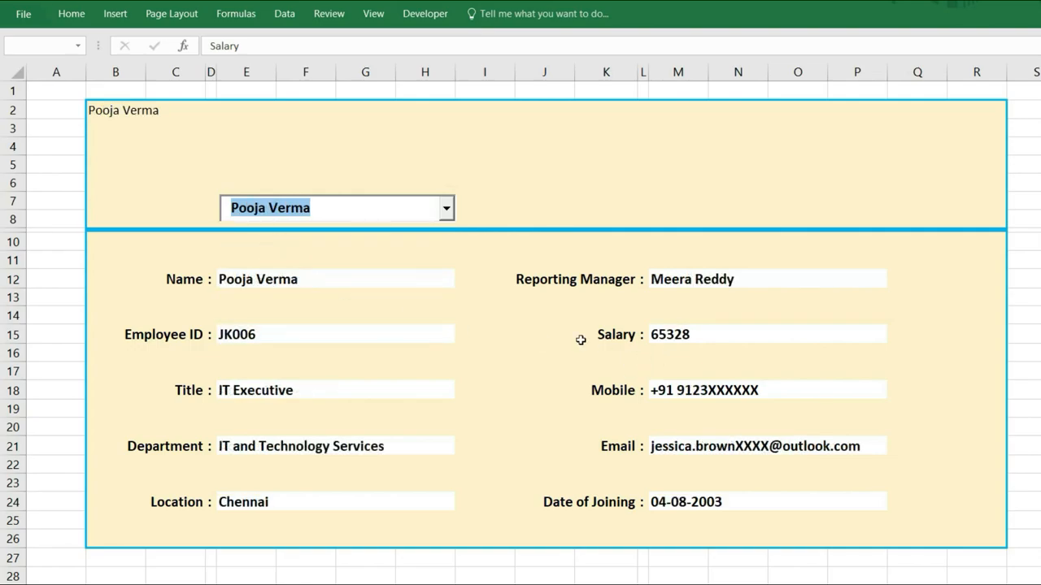
{"action": "left_click", "coordinate": [447, 207]}
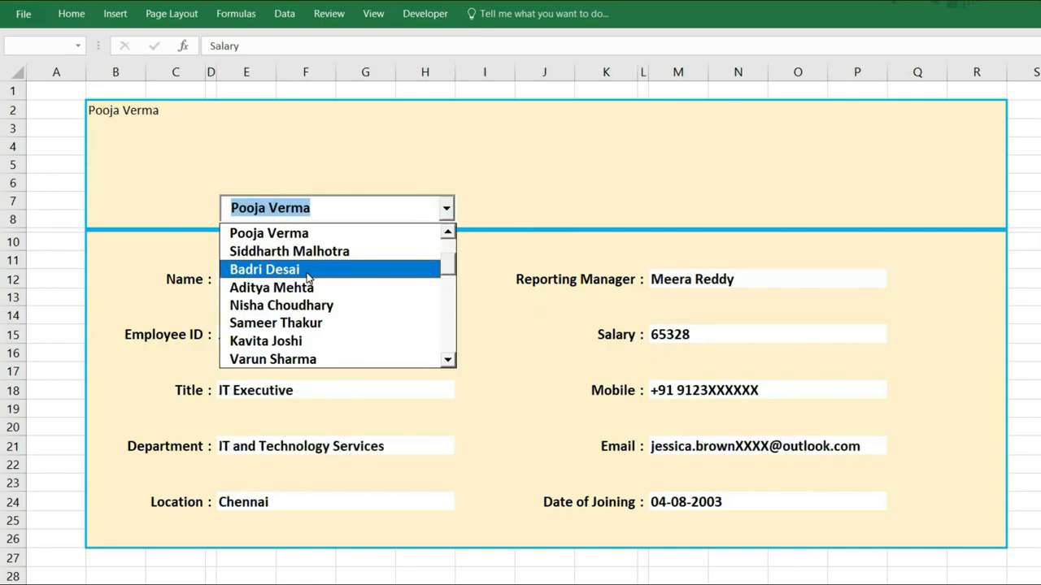
{"action": "left_click", "coordinate": [305, 272]}
{"action": "left_click", "coordinate": [446, 209]}
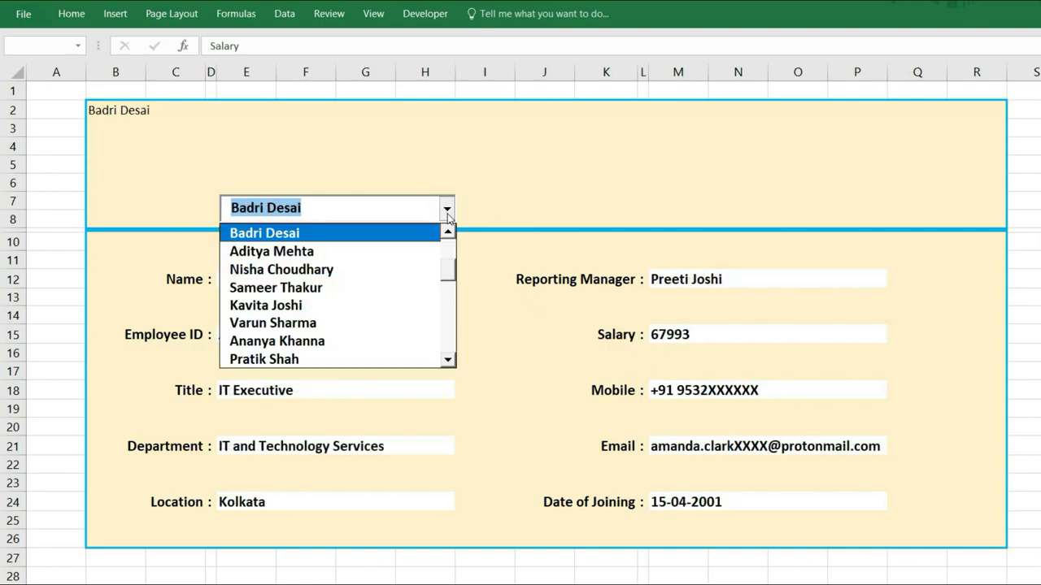
{"action": "left_click", "coordinate": [320, 307]}
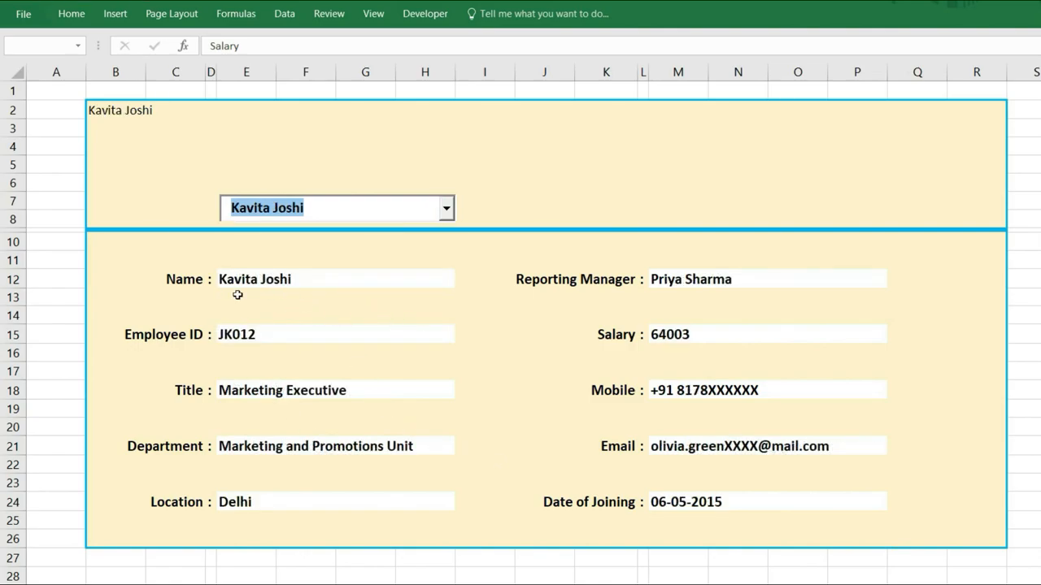
{"action": "left_click", "coordinate": [905, 218]}
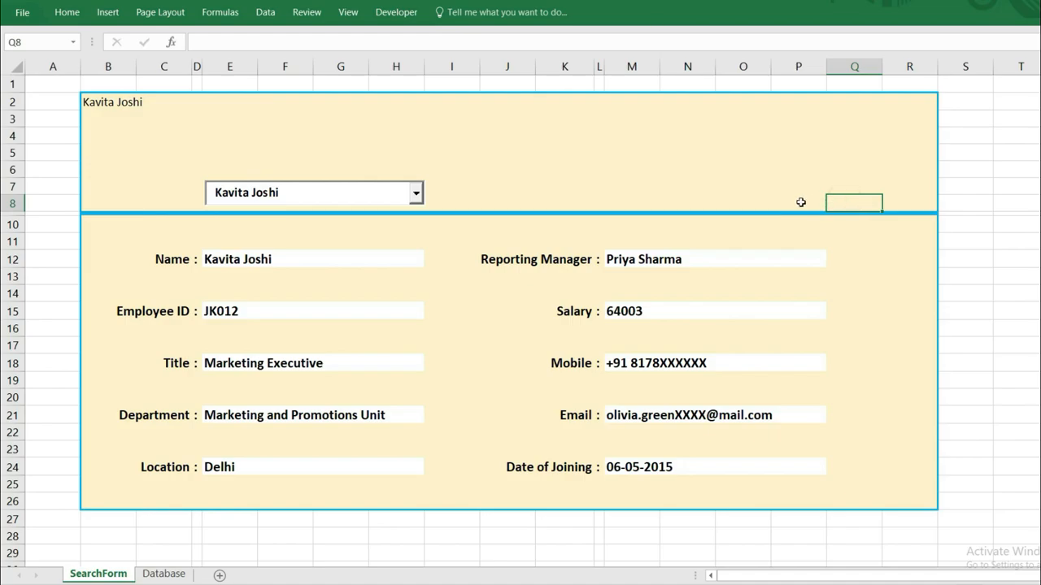
Merge and center cells O8:R8 above the blue divider for a status message
{"action": "left_click", "coordinate": [801, 202]}
{"action": "left_click_drag", "start_coordinate": [754, 202], "coordinate": [903, 204]}
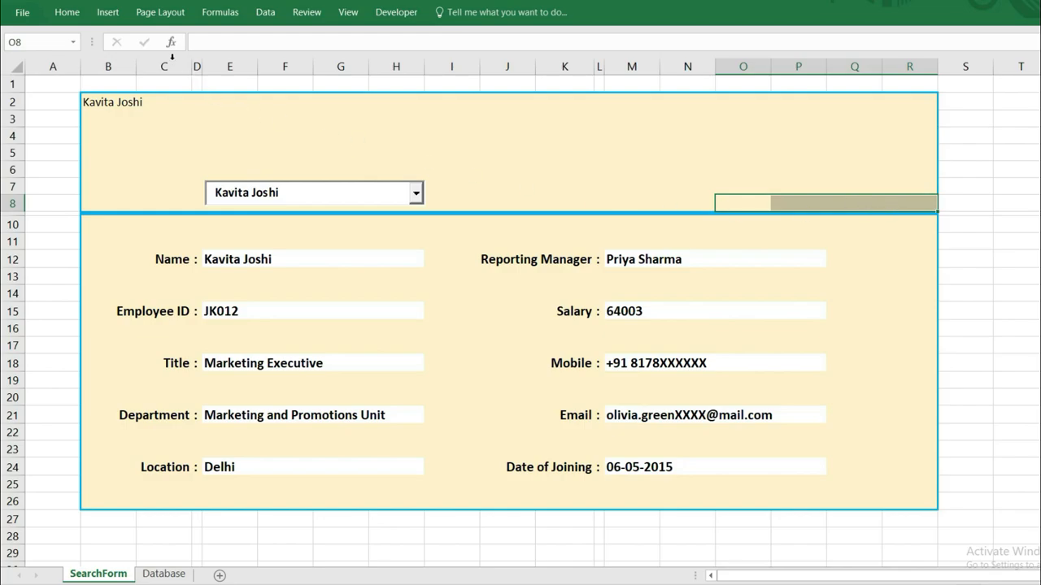
{"action": "left_click", "coordinate": [66, 11]}
{"action": "left_click", "coordinate": [395, 60]}
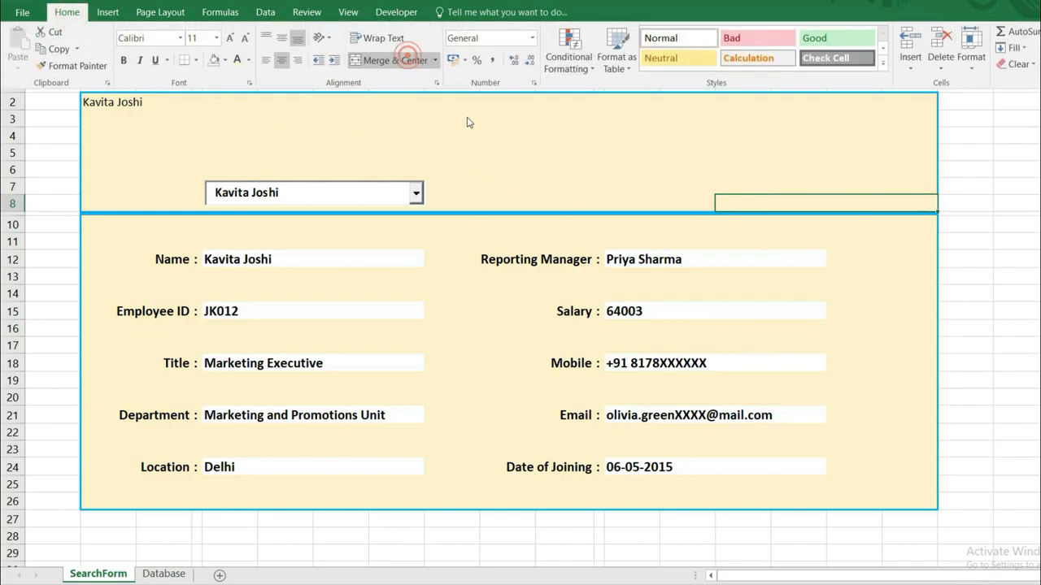
{"action": "type", "text": "if"}
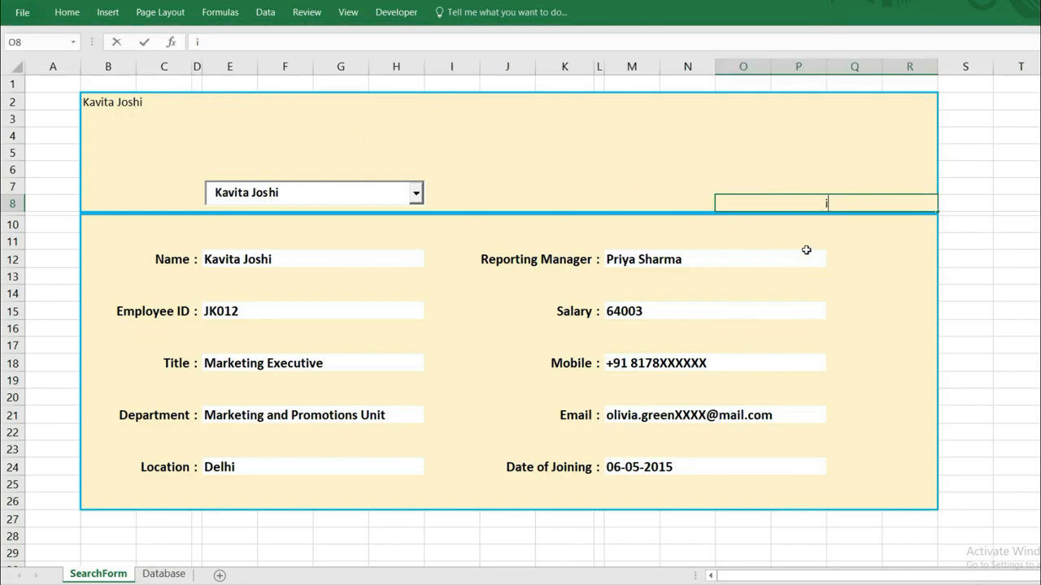
{"action": "key", "text": "BackSpace"}
{"action": "key", "text": "BackSpace"}
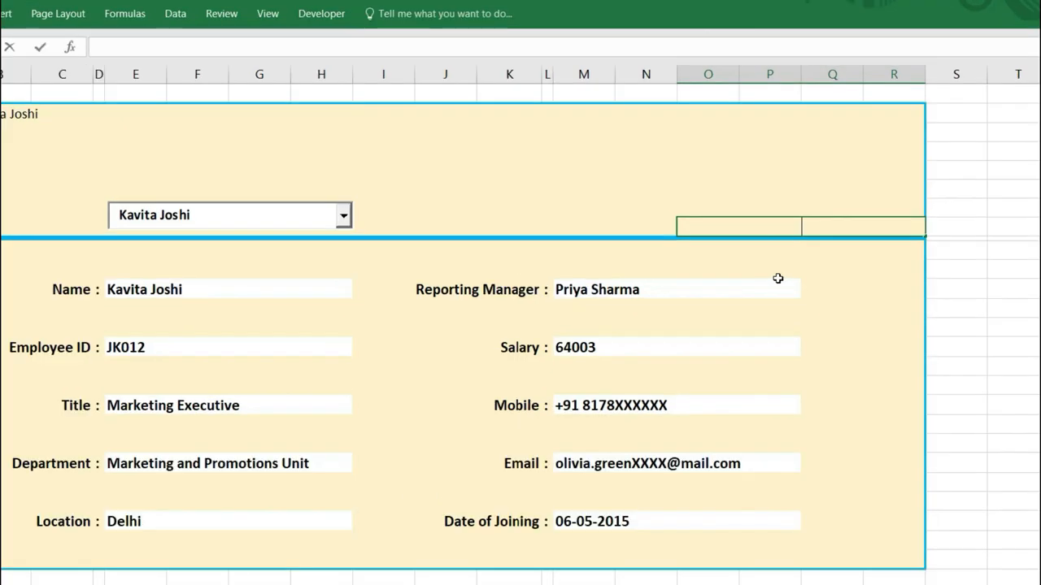
Start an IF formula in merged cell O8 that returns "No Entry!" when the Name field E12 is blank
{"action": "type", "text": "=IF("}
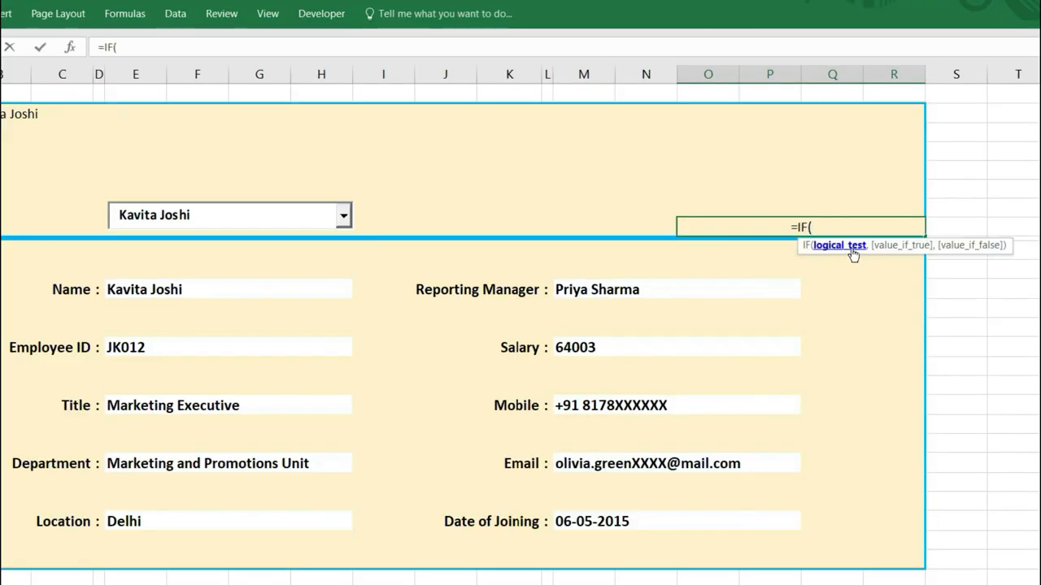
{"action": "left_click", "coordinate": [193, 289]}
{"action": "type", "text": "="}
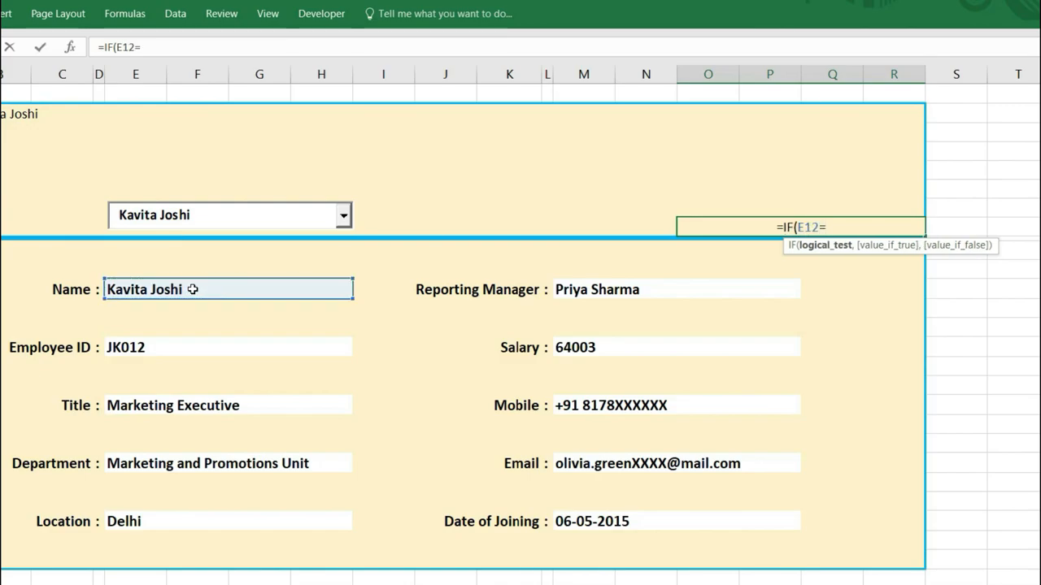
{"action": "type", "text": "\"\","}
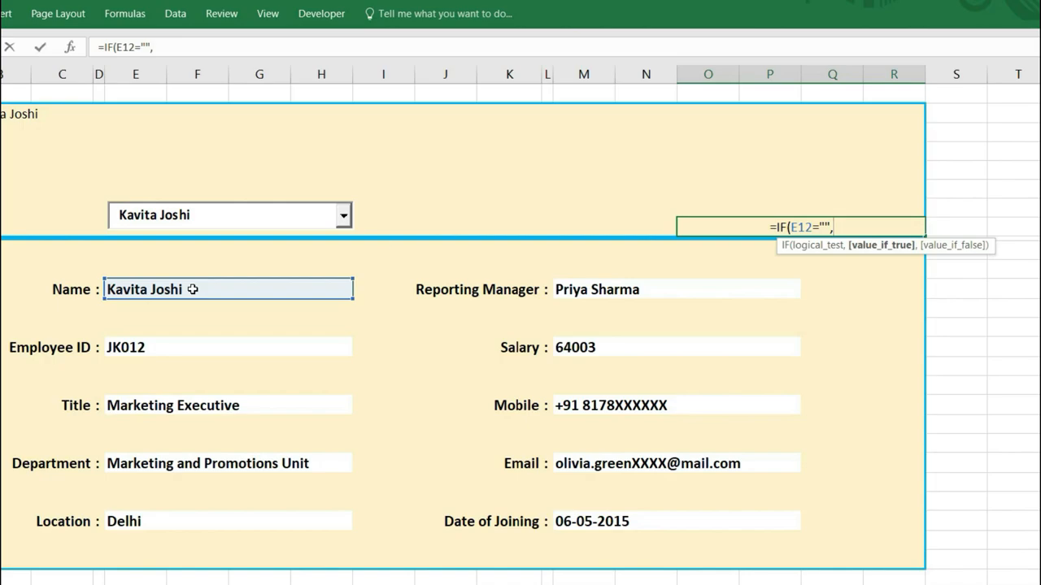
{"action": "type", "text": "\"N"}
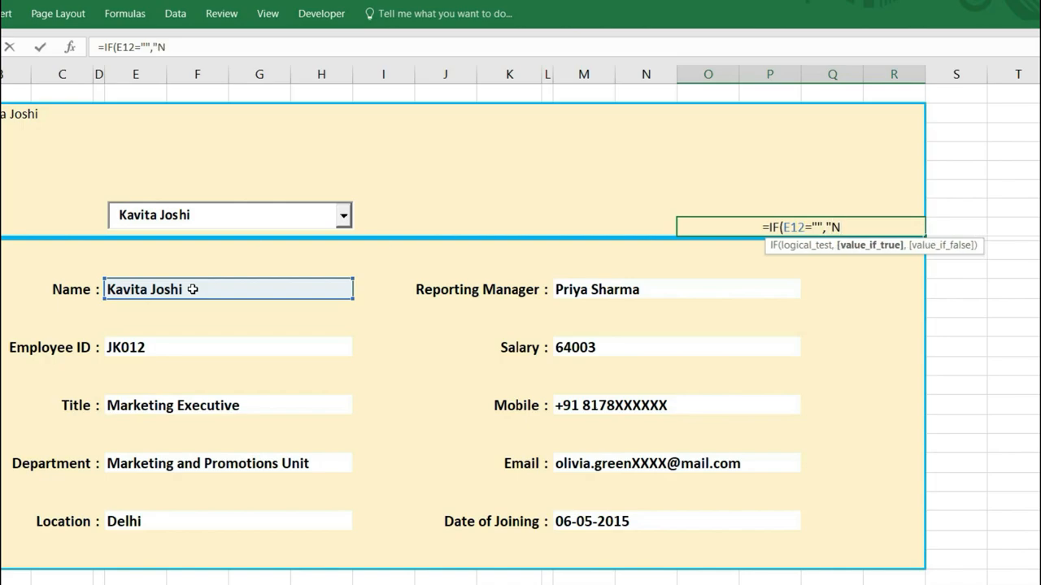
{"action": "type", "text": "o Entry!"}
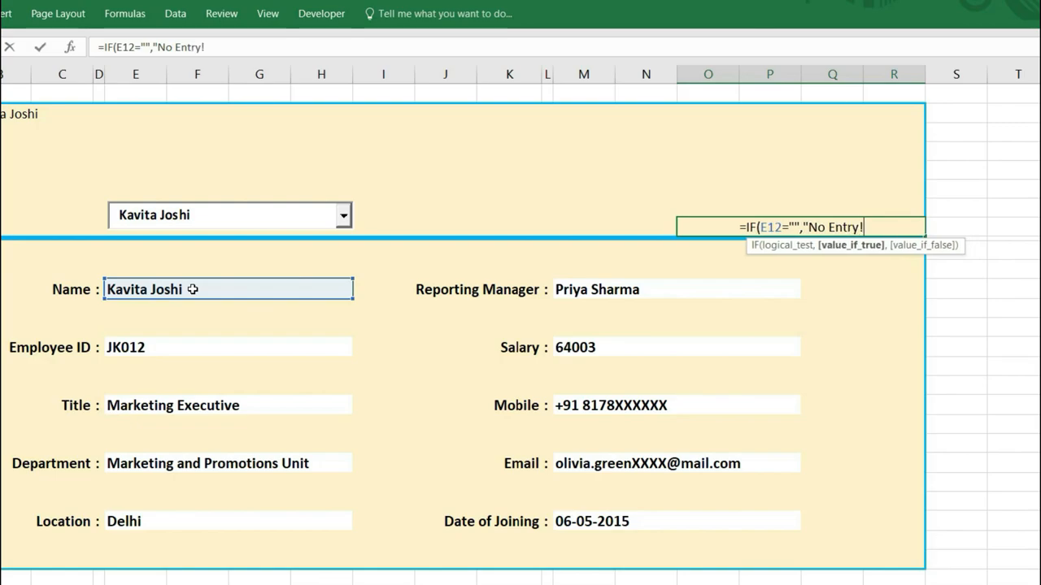
{"action": "type", "text": "\""}
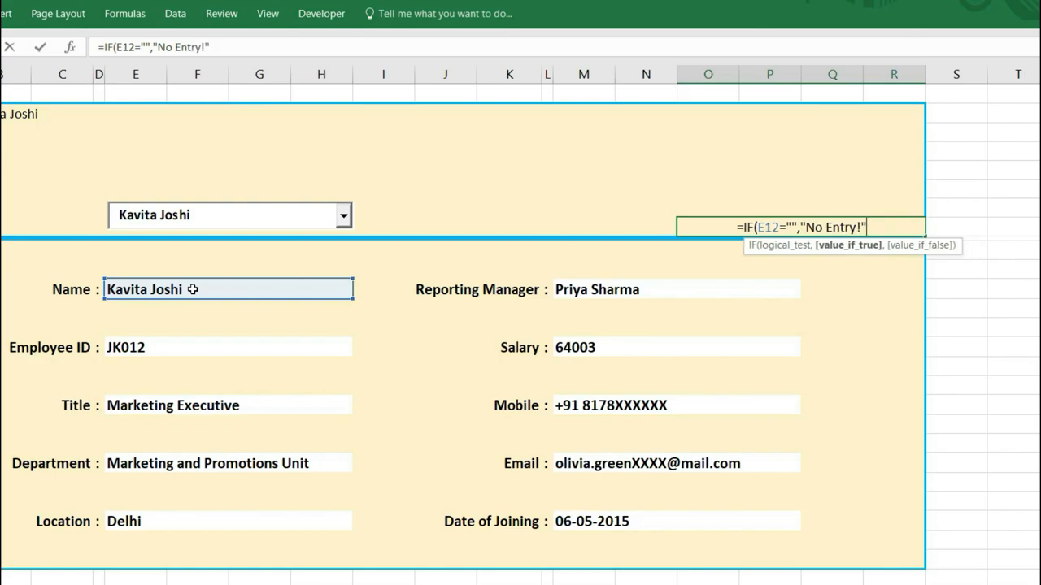
{"action": "type", "text": ","}
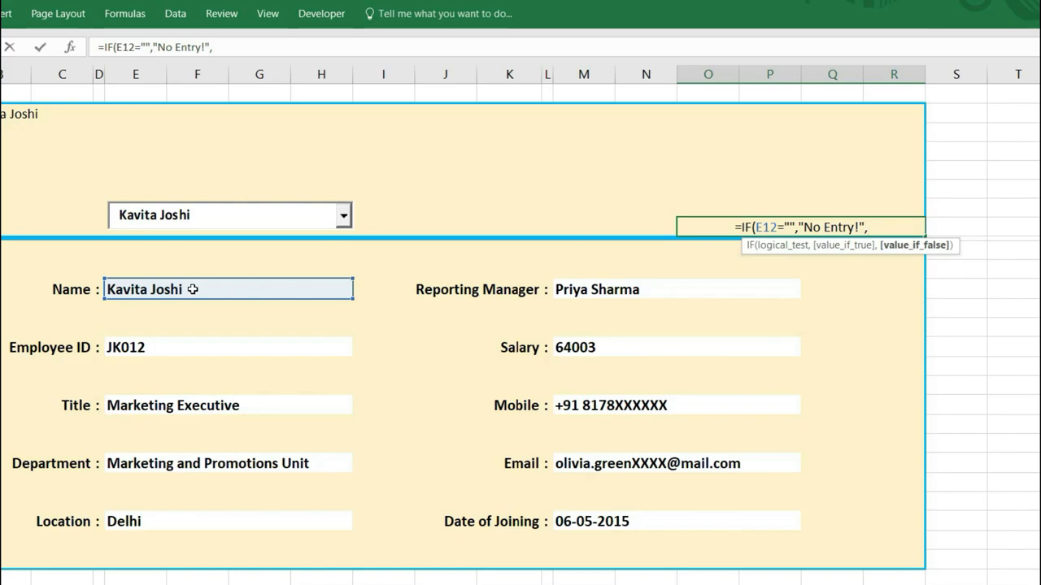
Complete the O8 formula with a nested IF returning "This Data Is Not Available!" when E12 equals "No Data Found"
{"action": "type", "text": "IF("}
{"action": "left_click", "coordinate": [222, 290]}
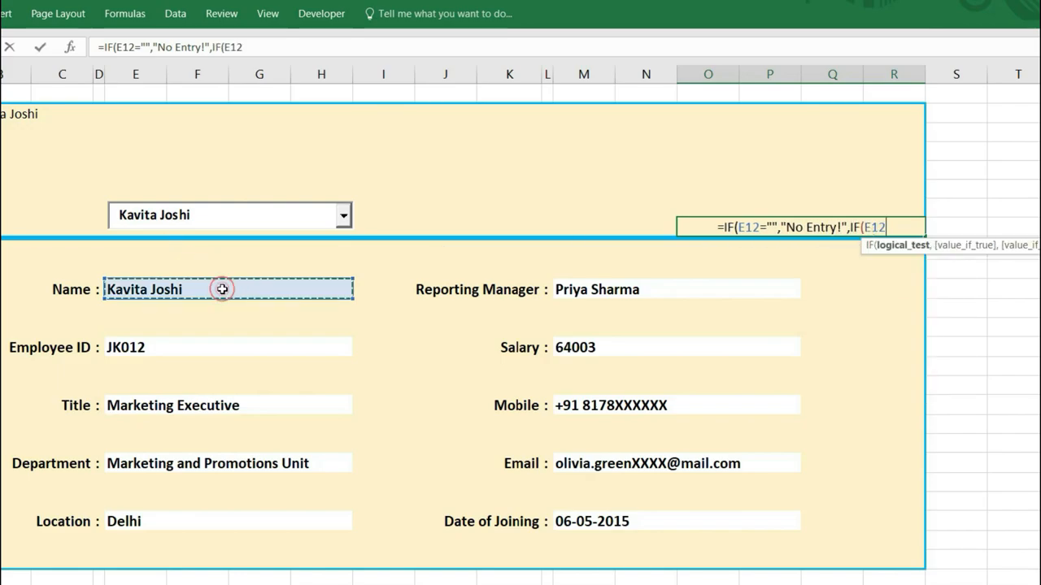
{"action": "type", "text": "="}
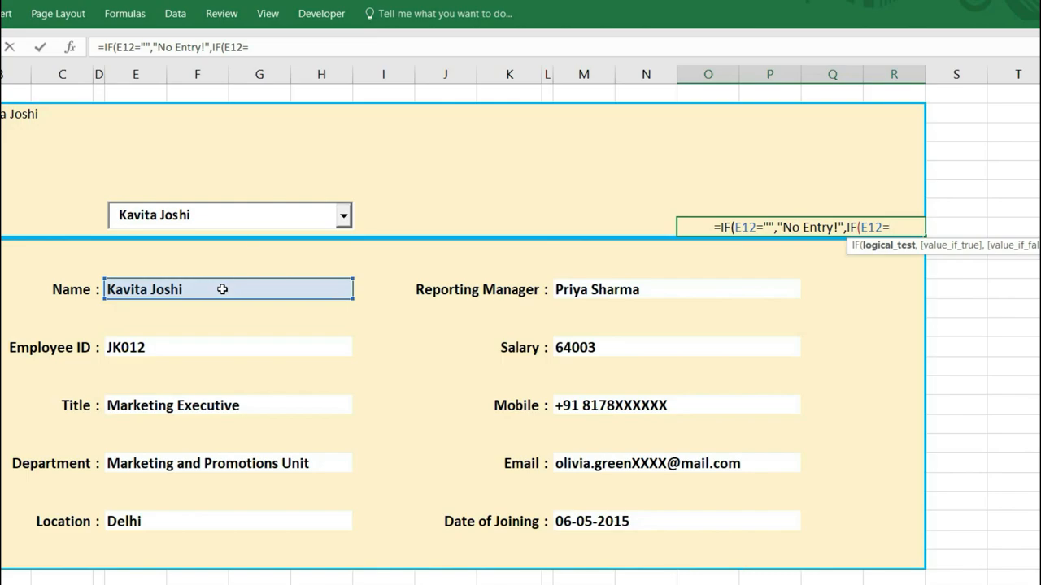
{"action": "type", "text": "\"No Data Found\""}
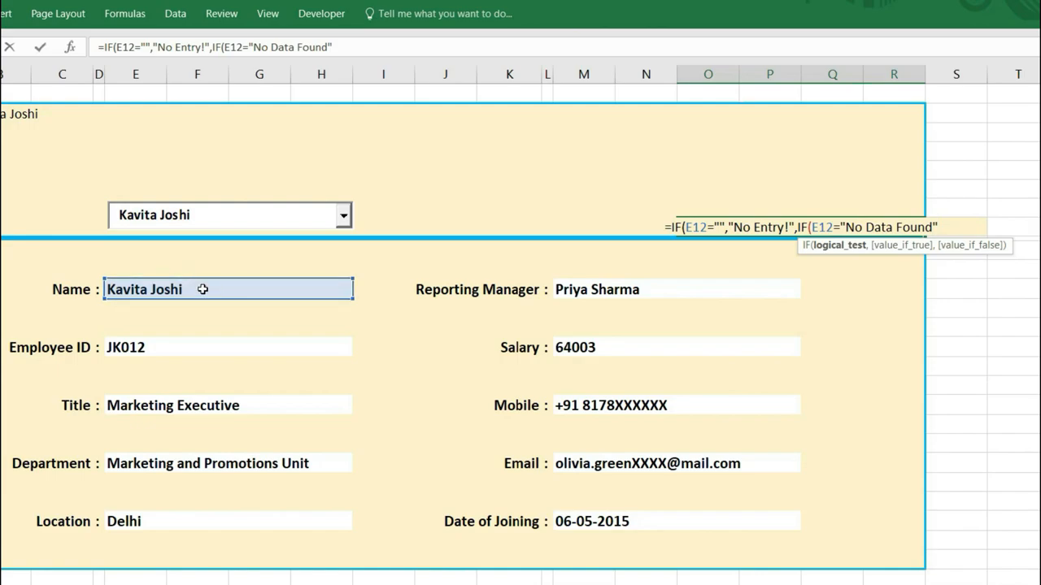
{"action": "type", "text": ","}
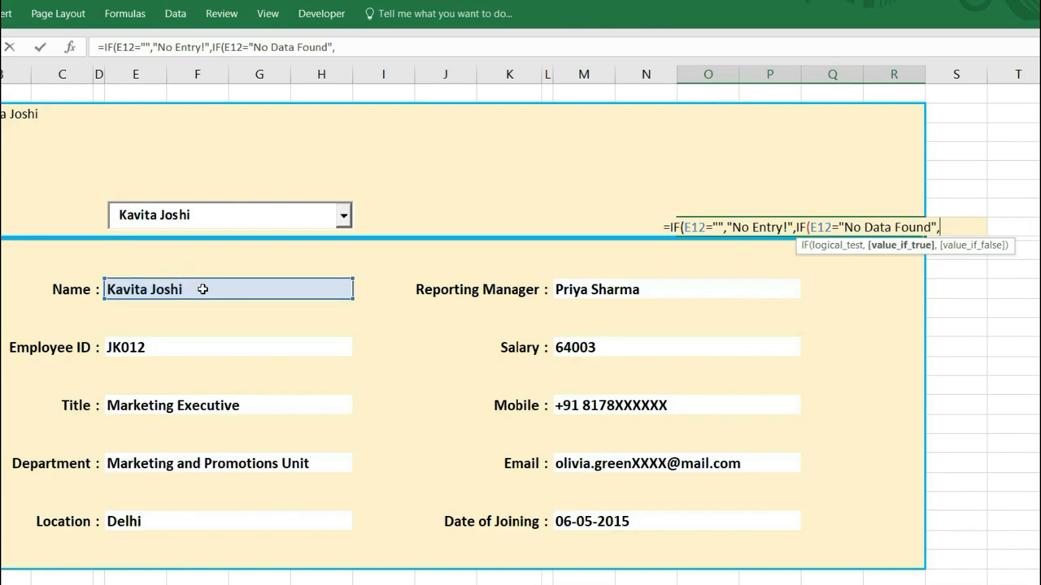
{"action": "type", "text": "\"This Data"}
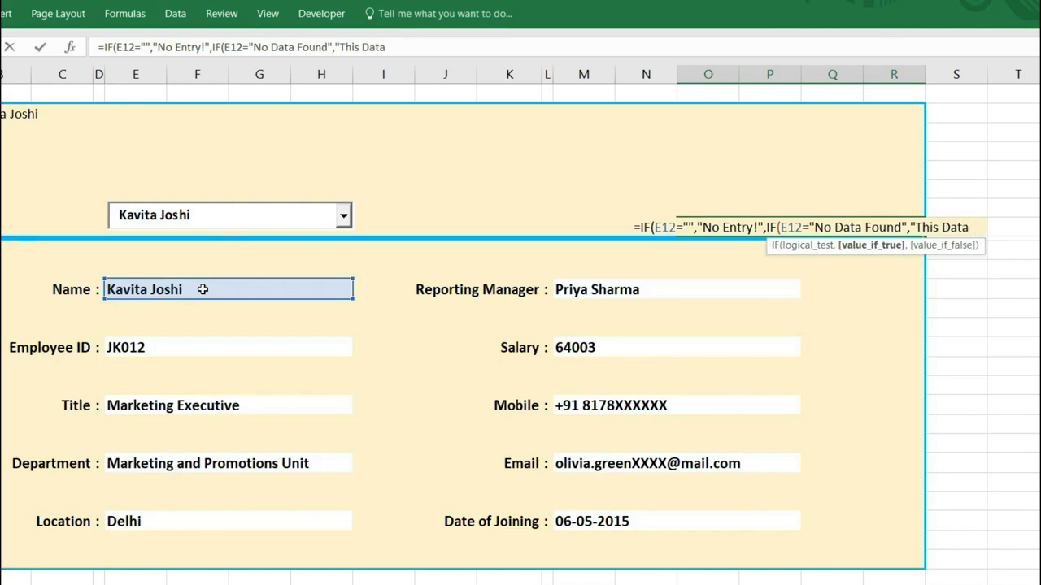
{"action": "type", "text": " Is Not Ava"}
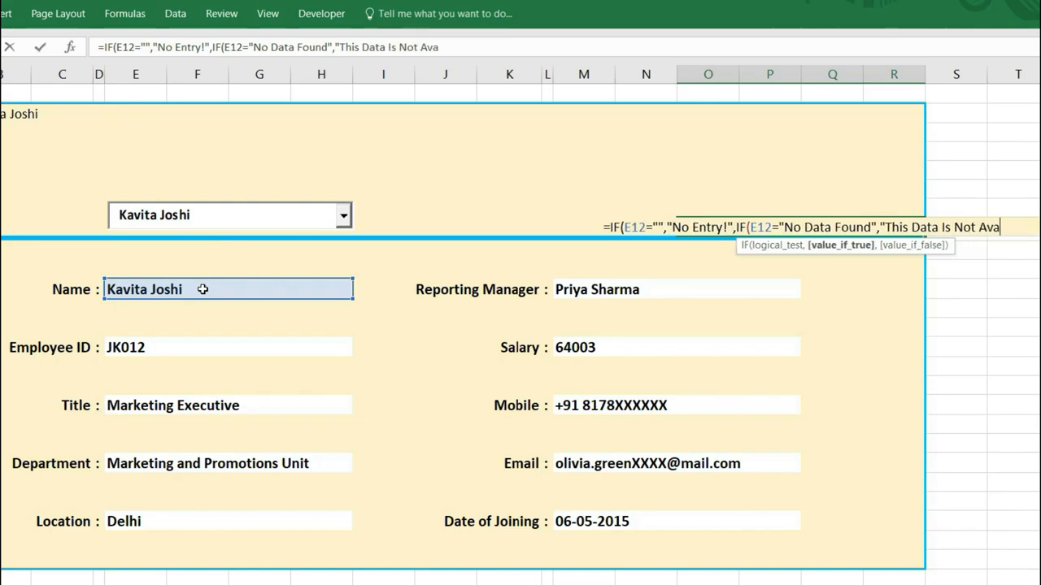
{"action": "type", "text": "ilable"}
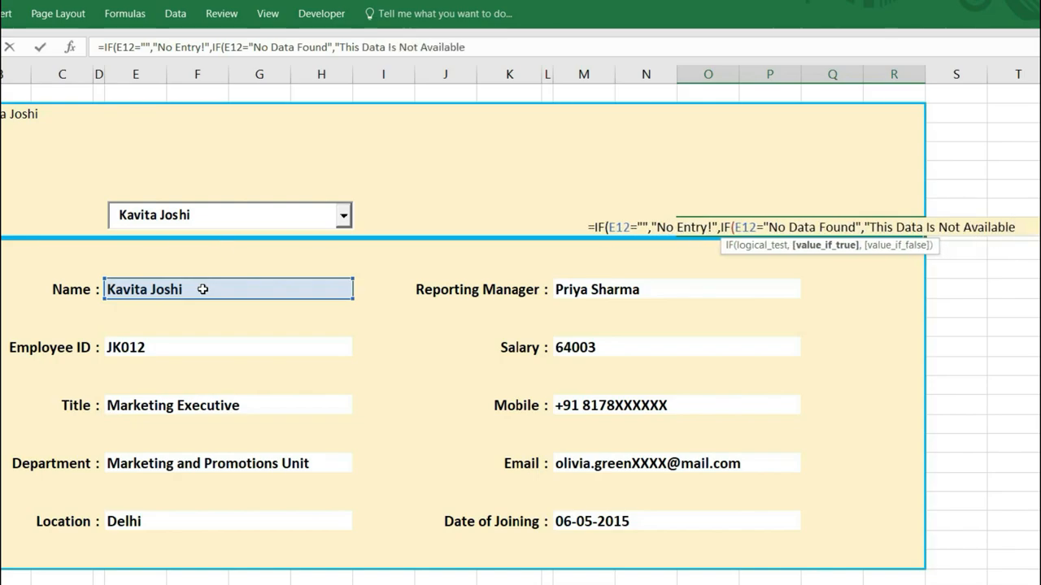
{"action": "type", "text": "!\""}
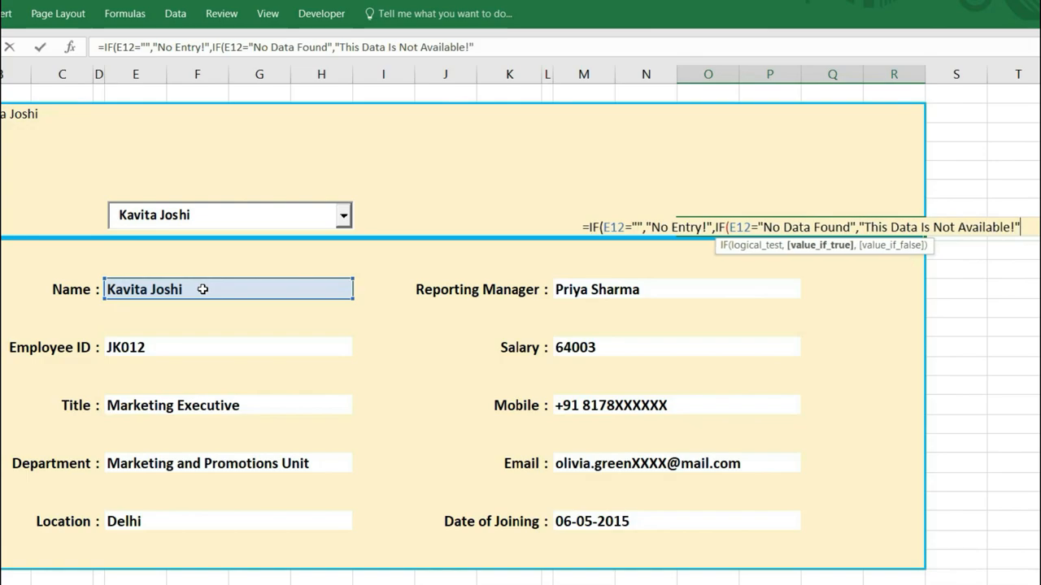
{"action": "type", "text": ")"}
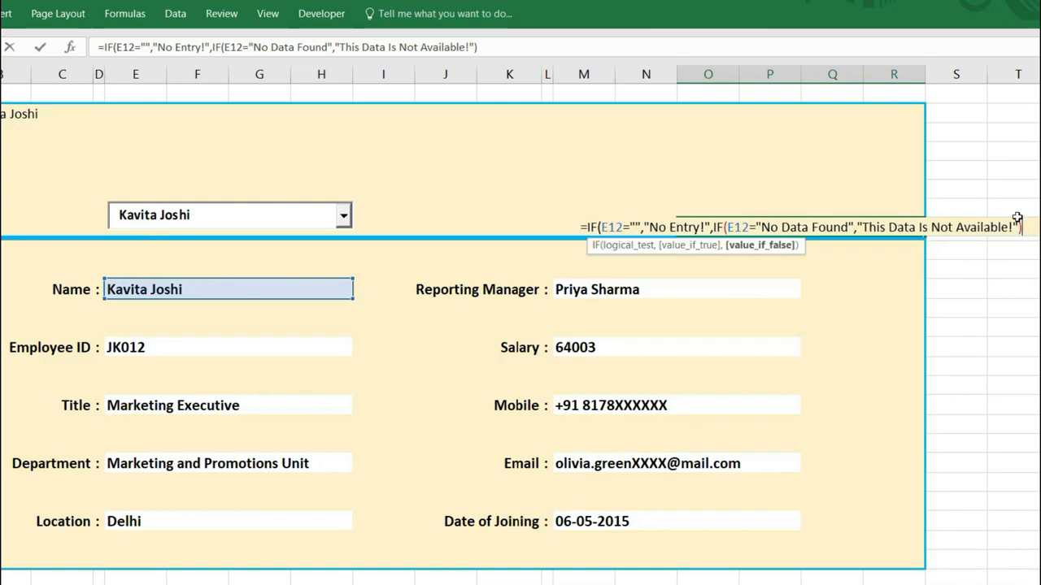
{"action": "type", "text": ")"}
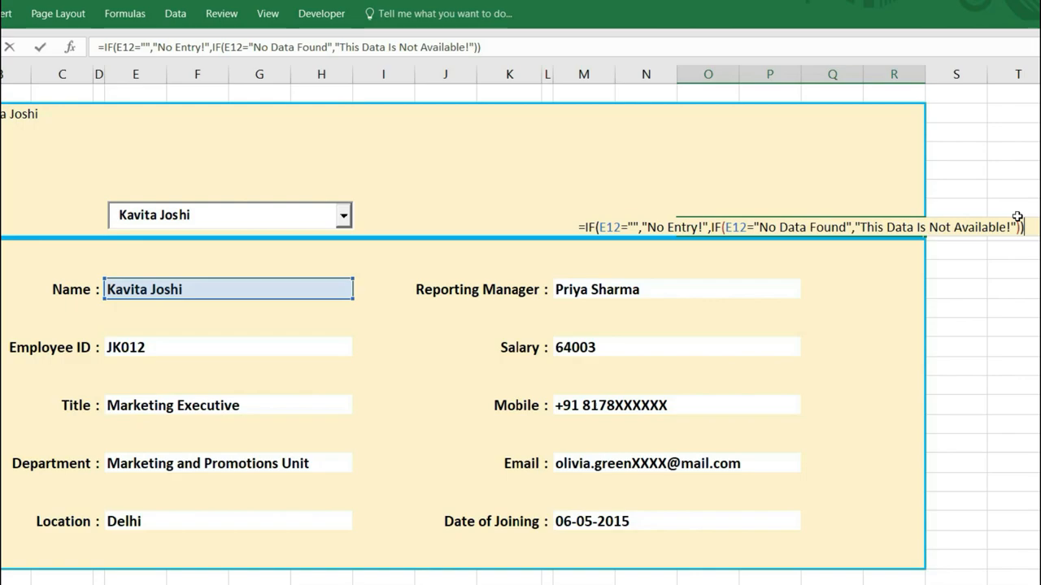
{"action": "key", "text": "Return"}
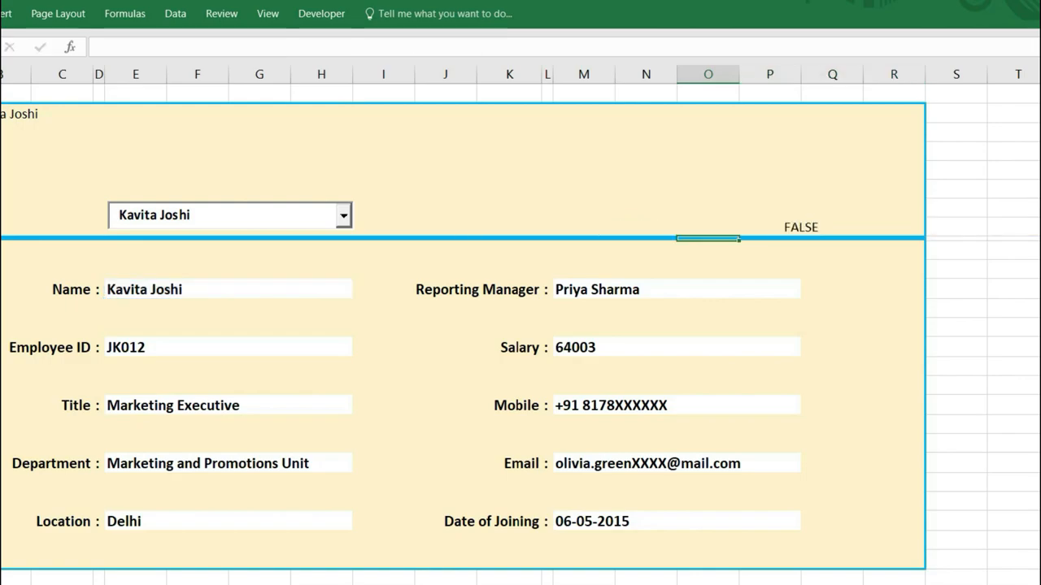
Add an empty string "" as the nested IF's value_if_false in the O8 status message formula
{"action": "double_click", "coordinate": [804, 227]}
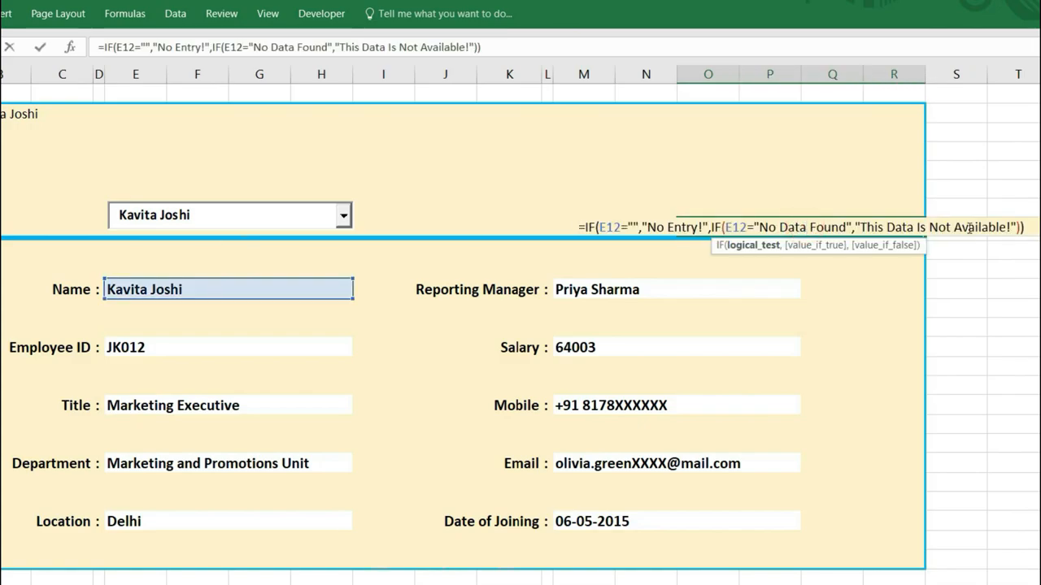
{"action": "left_click", "coordinate": [1015, 227]}
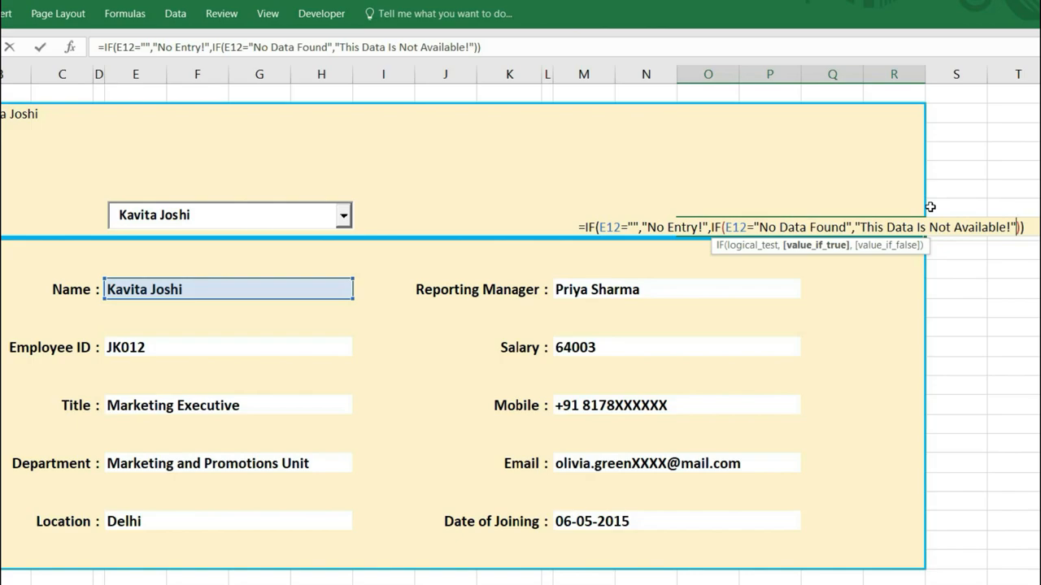
{"action": "type", "text": ","}
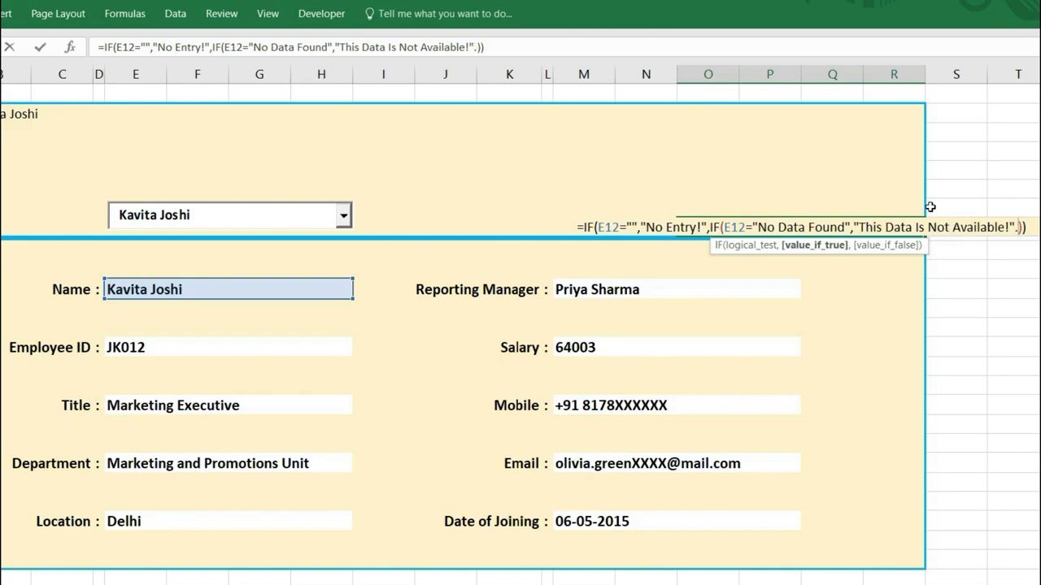
{"action": "key", "text": "BackSpace"}
{"action": "type", "text": ","}
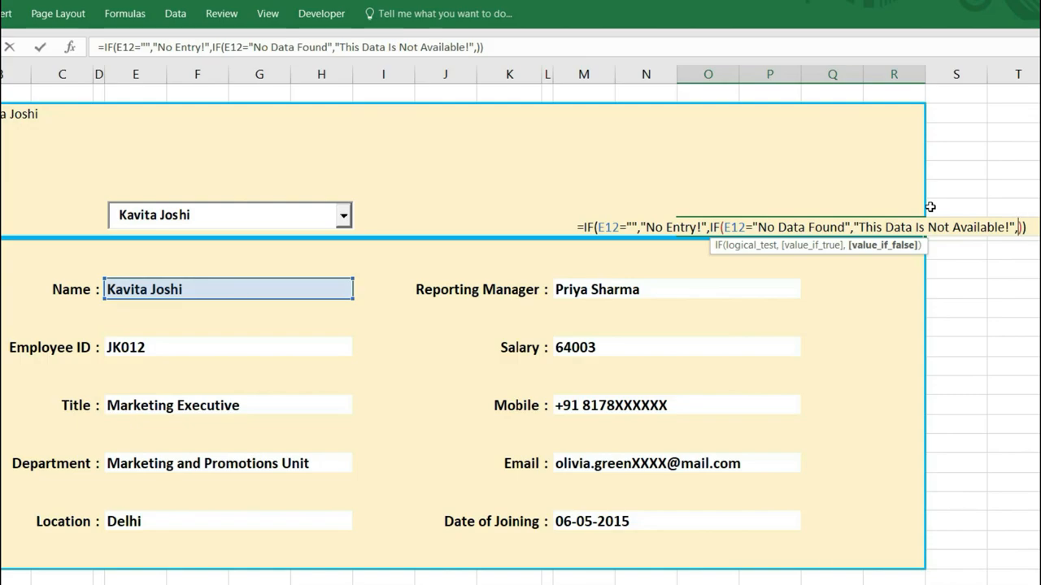
{"action": "type", "text": "\"\""}
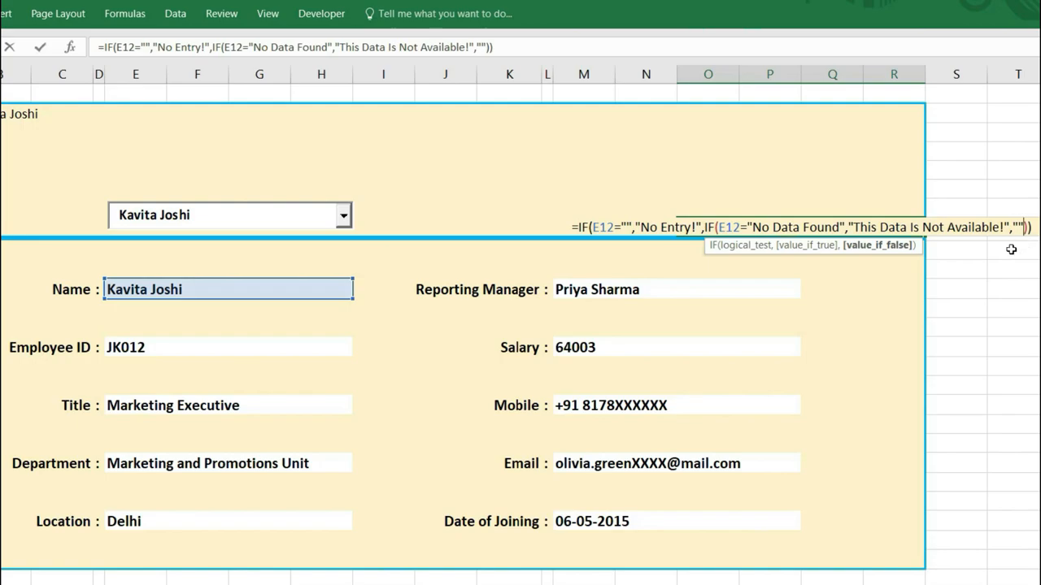
{"action": "key", "text": "Escape"}
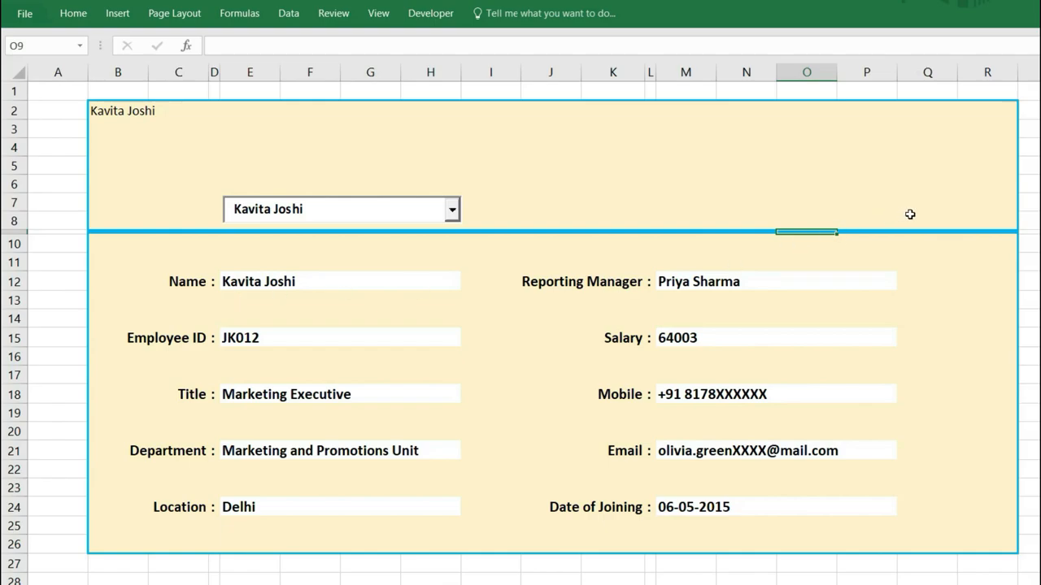
Test the status message by emptying the combo box and by entering the unmatched text Adfafd
{"action": "left_click", "coordinate": [317, 208]}
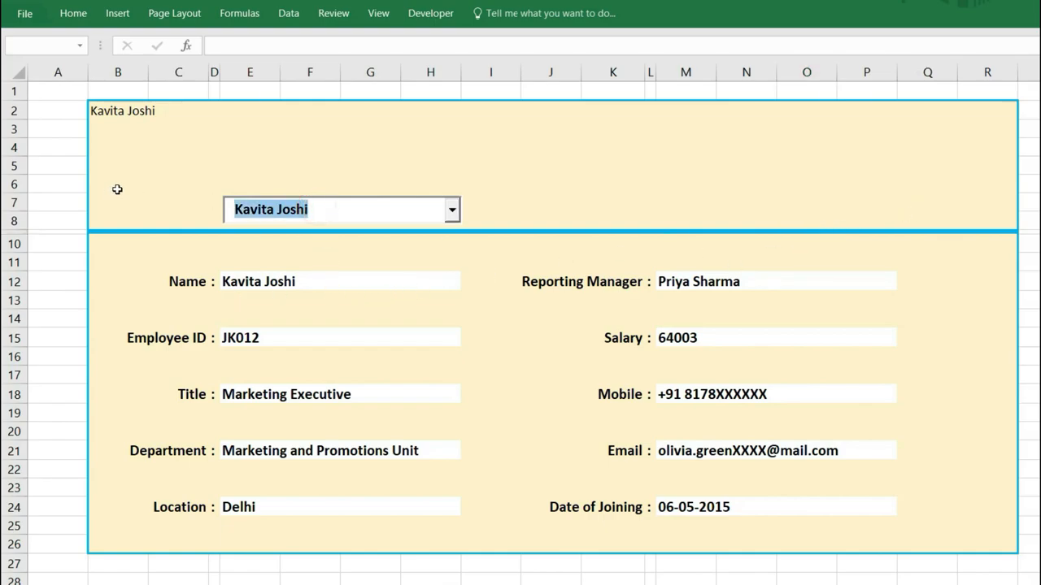
{"action": "key", "text": "Delete"}
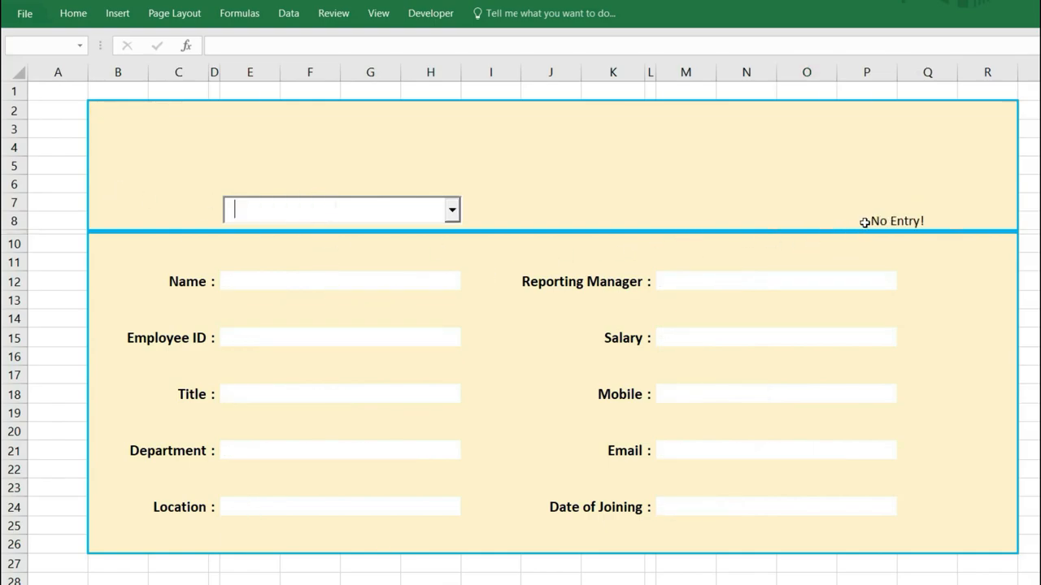
{"action": "left_click", "coordinate": [280, 207]}
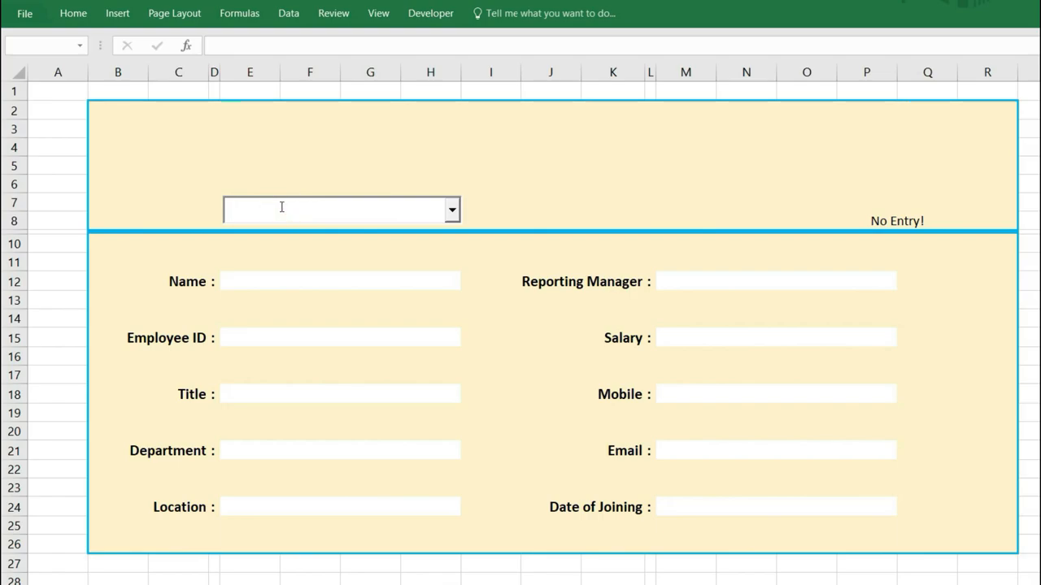
{"action": "type", "text": "Adfafd"}
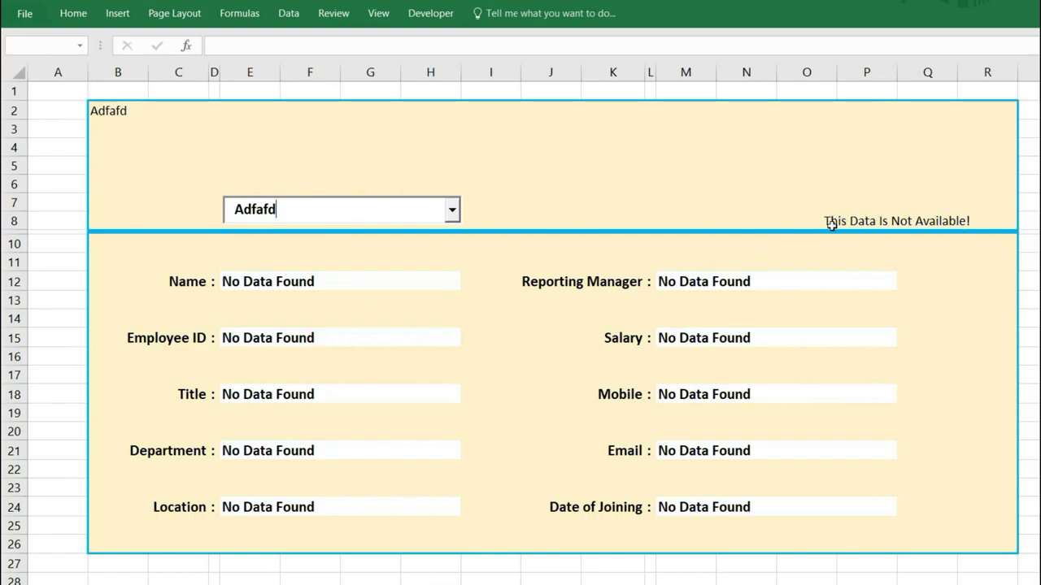
Replace the unmatched text in the combo box with an existing employee's name and check the status message cell
{"action": "double_click", "coordinate": [255, 209]}
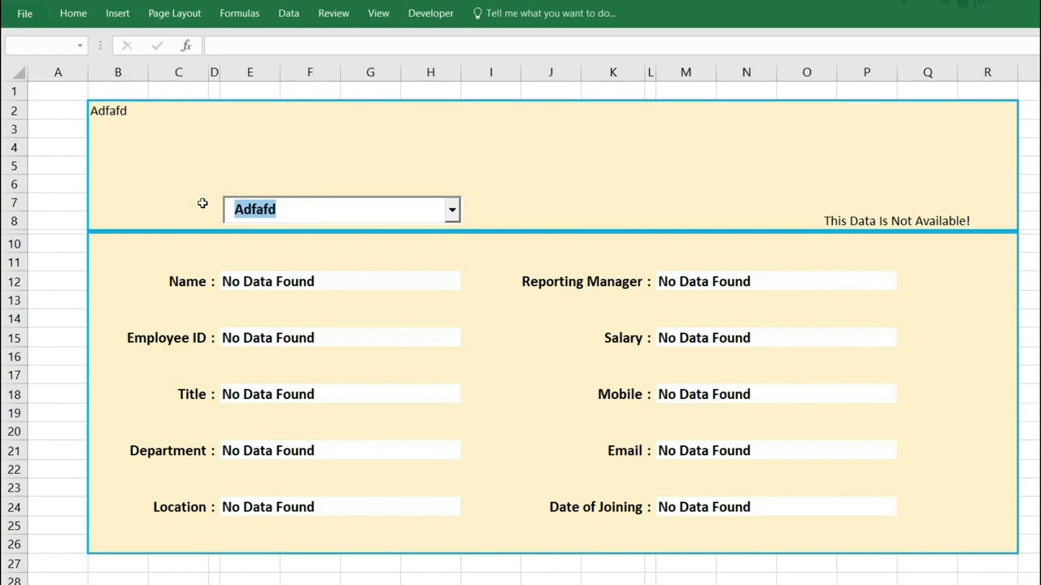
{"action": "key", "text": "BackSpace"}
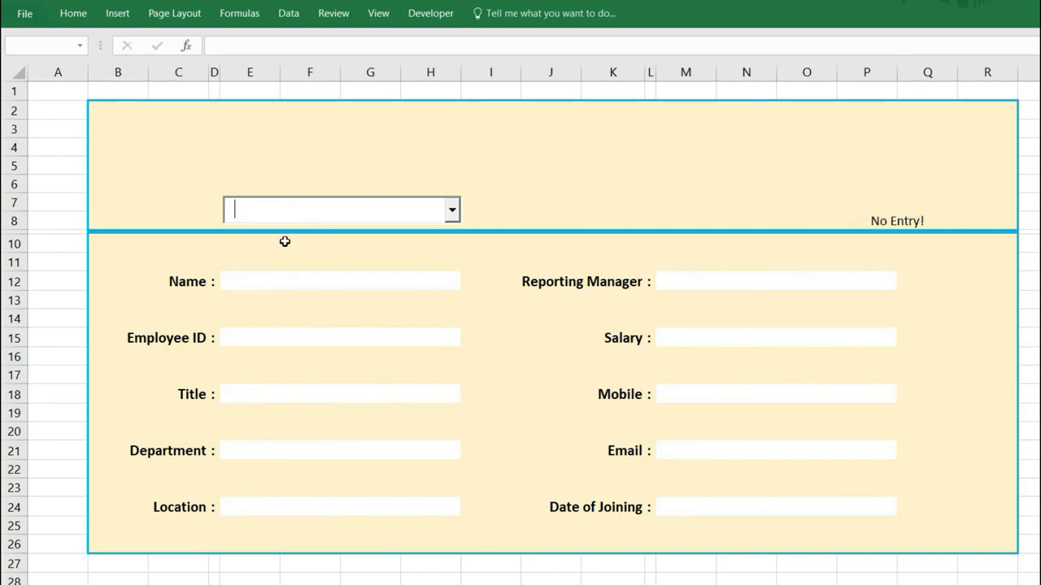
{"action": "type", "text": "Triveni Saxena"}
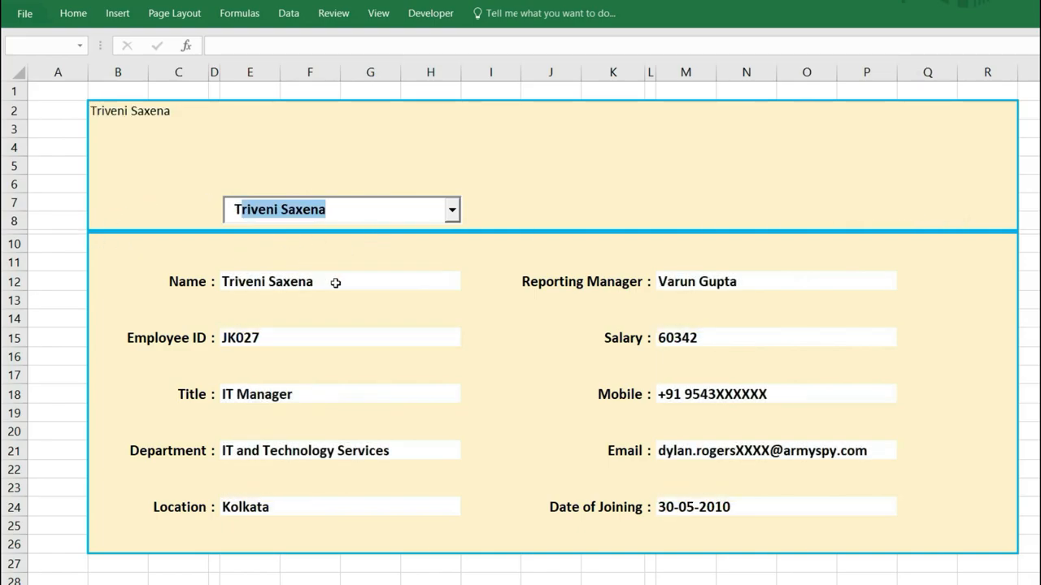
{"action": "left_click", "coordinate": [354, 217]}
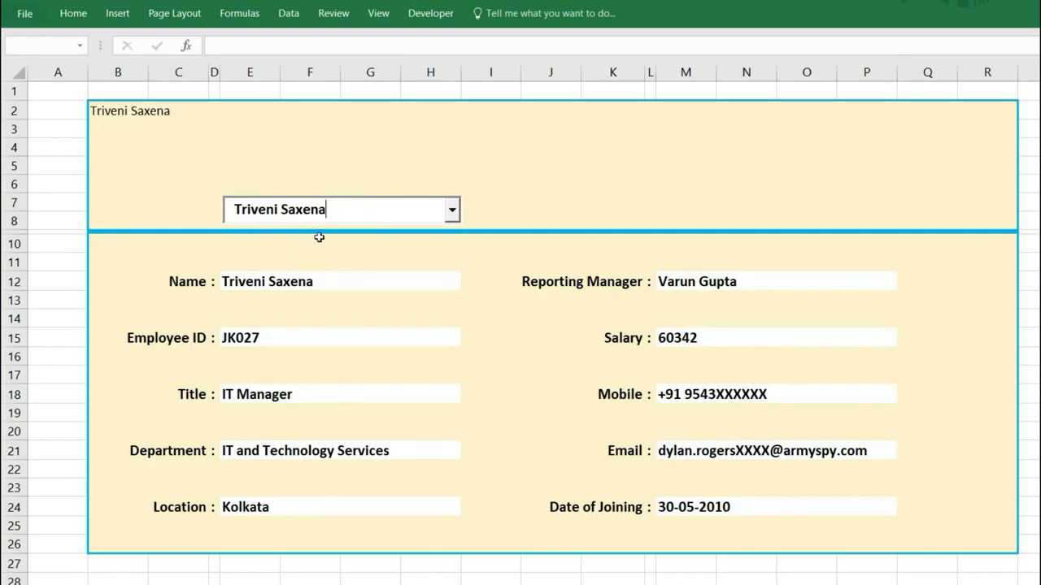
Replace the employee's name in the combo box with unmatched text, ending with Adsfaf
{"action": "left_click_drag", "start_coordinate": [345, 208], "coordinate": [193, 206]}
{"action": "type", "text": "Adf"}
{"action": "left_click_drag", "start_coordinate": [300, 213], "coordinate": [187, 205]}
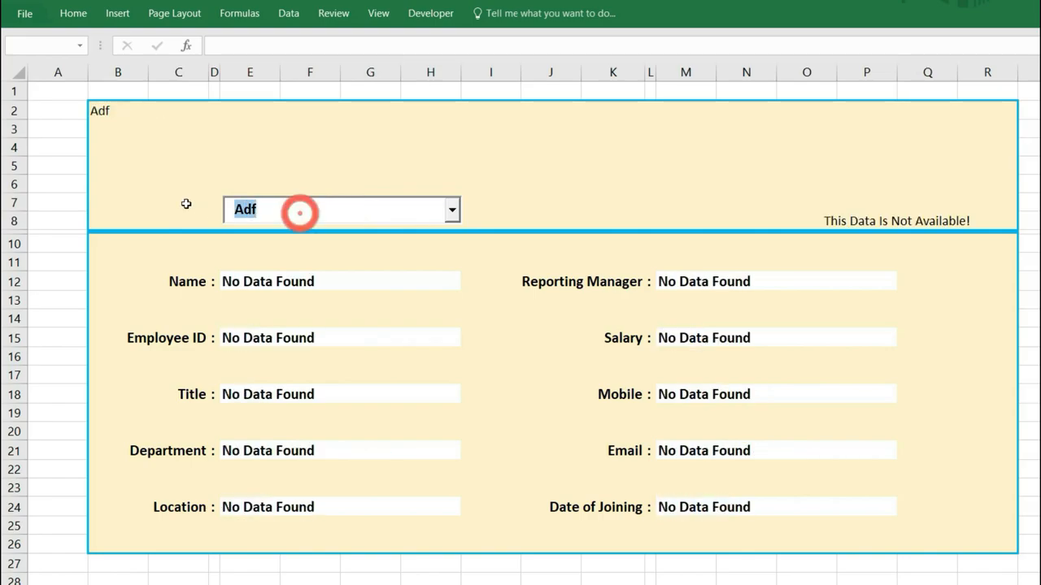
{"action": "key", "text": "BackSpace"}
{"action": "type", "text": "Adsfaf"}
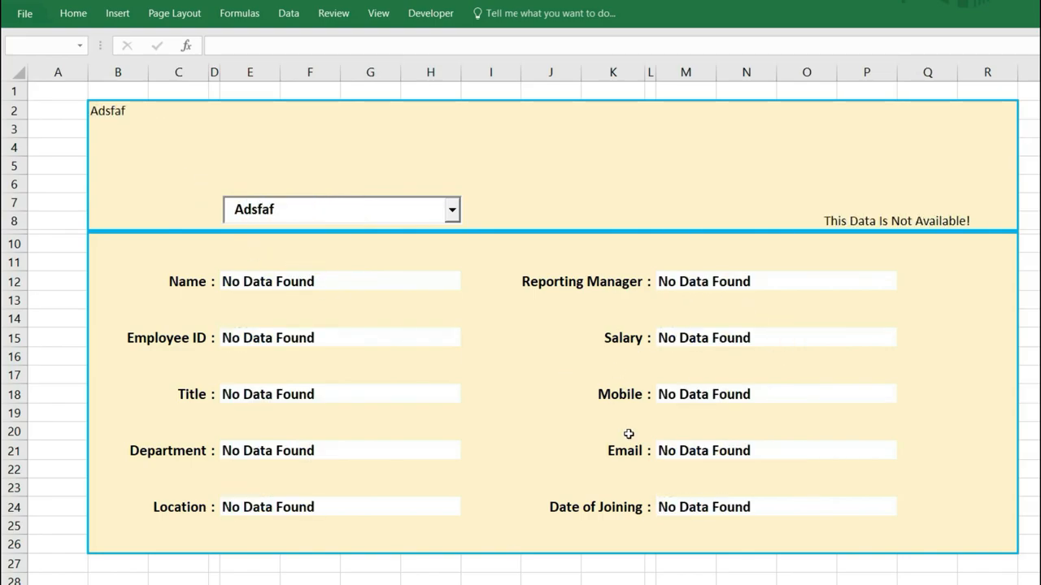
Start a Text That Contains highlight rule for the text No Data Found on all ten result cells from Name to Date of Joining
{"action": "left_click", "coordinate": [335, 280]}
{"action": "left_click", "coordinate": [325, 339], "text": "ctrl"}
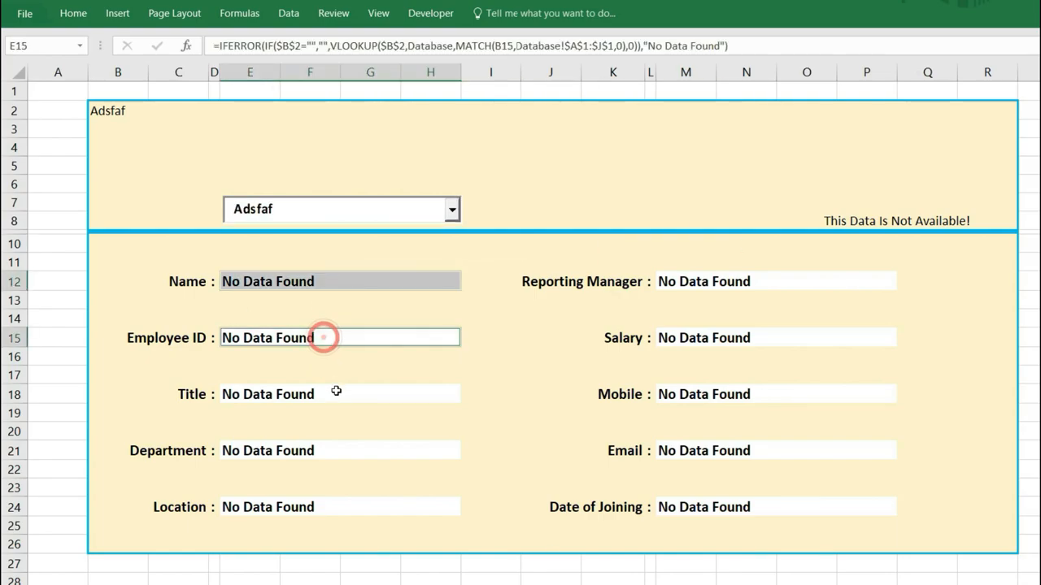
{"action": "left_click", "coordinate": [336, 396], "text": "ctrl"}
{"action": "left_click", "coordinate": [344, 453], "text": "ctrl"}
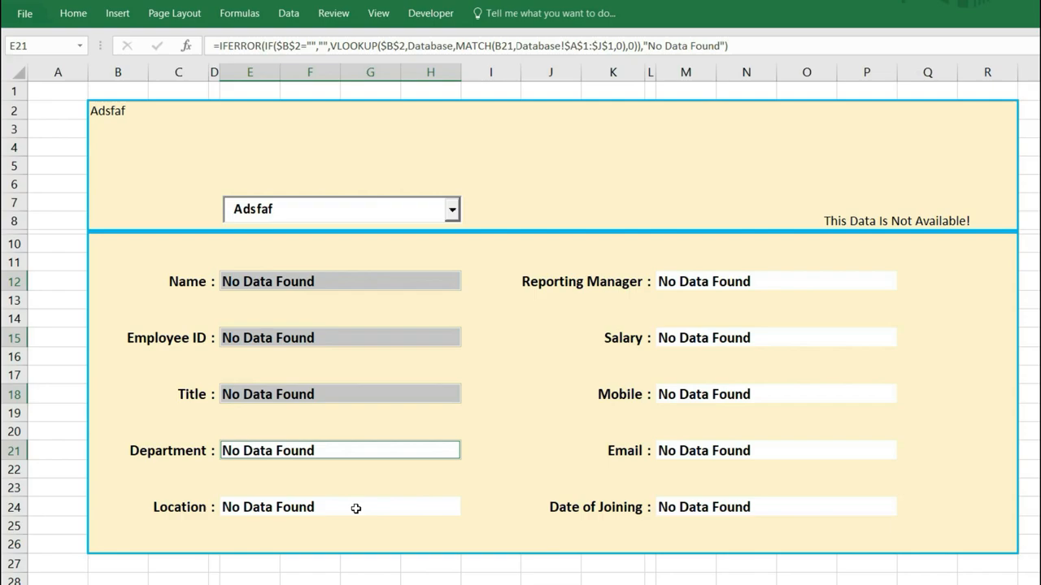
{"action": "left_click", "coordinate": [354, 508], "text": "ctrl"}
{"action": "left_click", "coordinate": [783, 510], "text": "ctrl"}
{"action": "left_click", "coordinate": [789, 446], "text": "ctrl"}
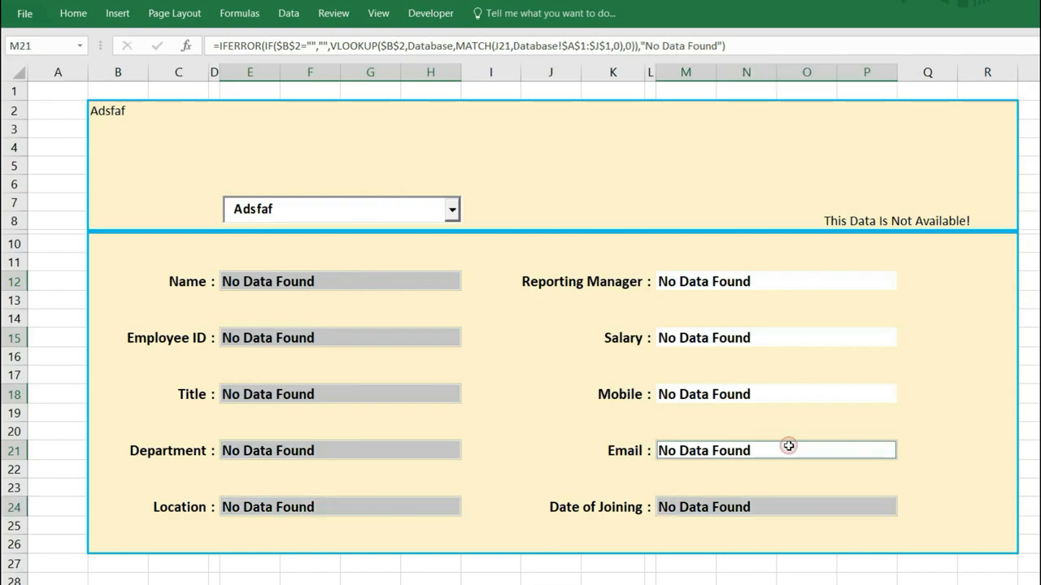
{"action": "left_click", "coordinate": [788, 395], "text": "ctrl"}
{"action": "left_click", "coordinate": [793, 334], "text": "ctrl"}
{"action": "left_click", "coordinate": [787, 282], "text": "ctrl"}
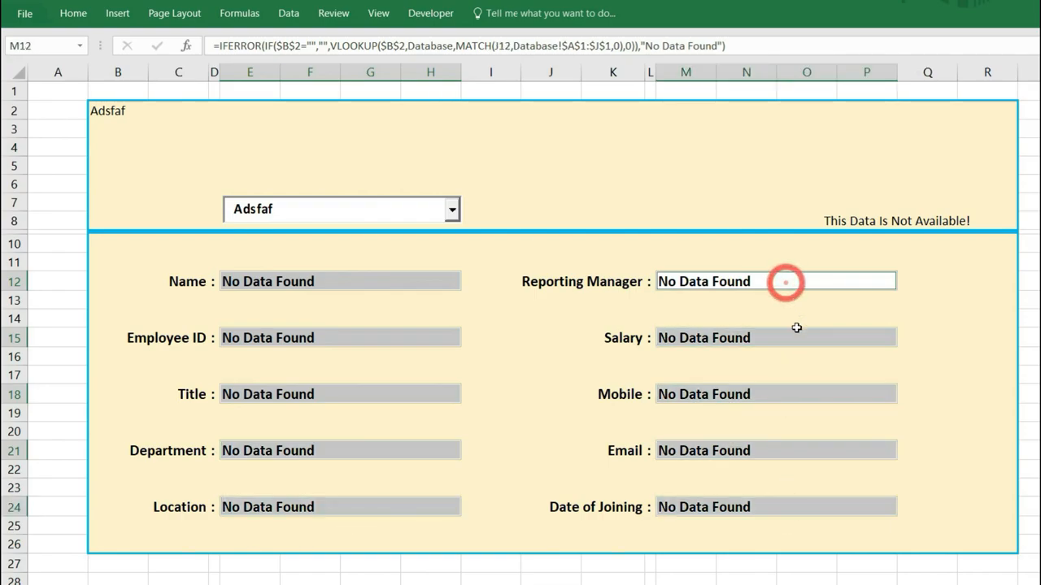
{"action": "left_click", "coordinate": [73, 14]}
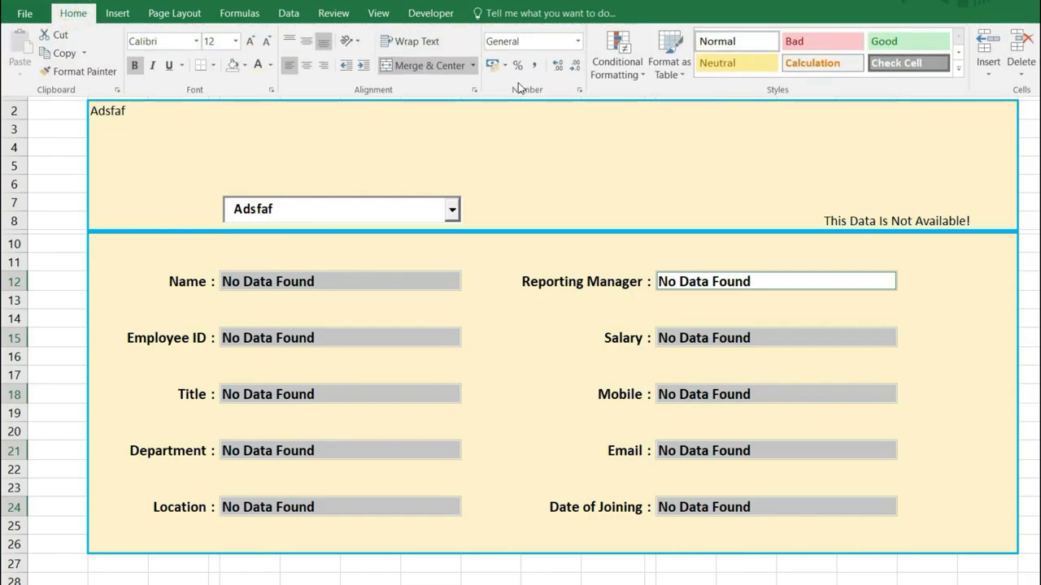
{"action": "left_click", "coordinate": [623, 68]}
{"action": "mouse_move", "coordinate": [663, 107]}
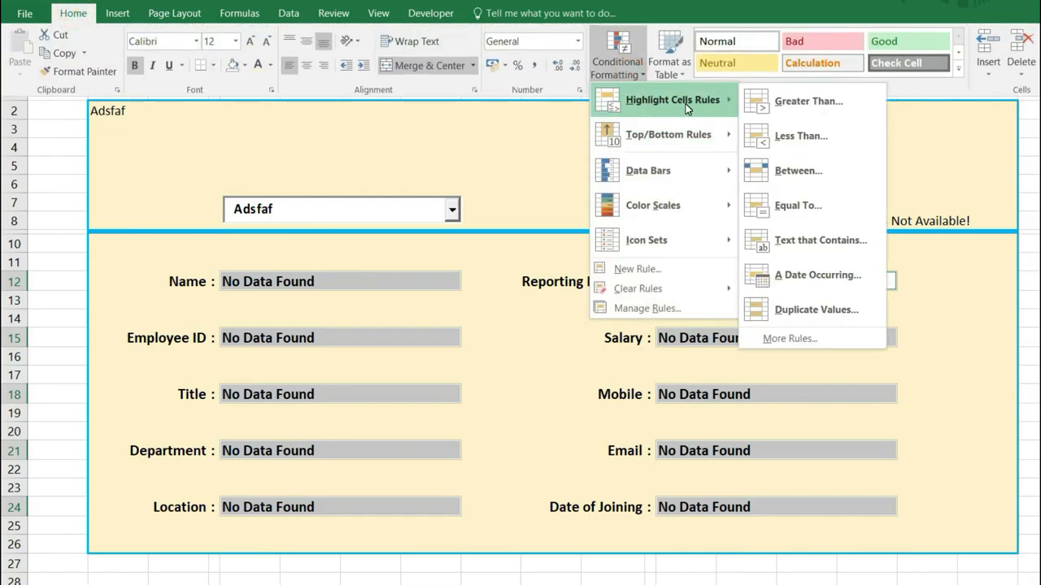
{"action": "left_click", "coordinate": [819, 240]}
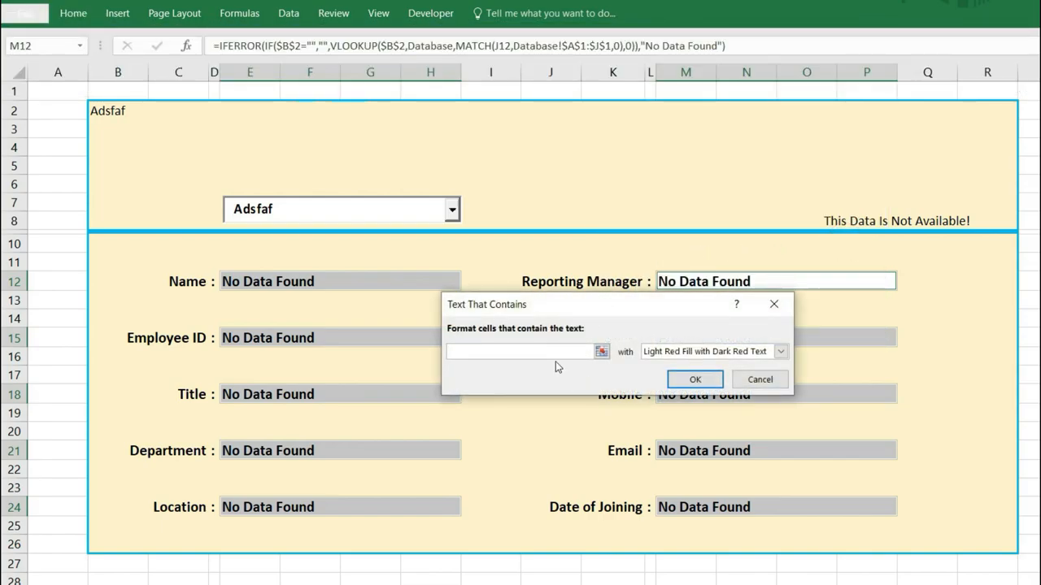
{"action": "left_click", "coordinate": [521, 348]}
{"action": "type", "text": "No Data Found"}
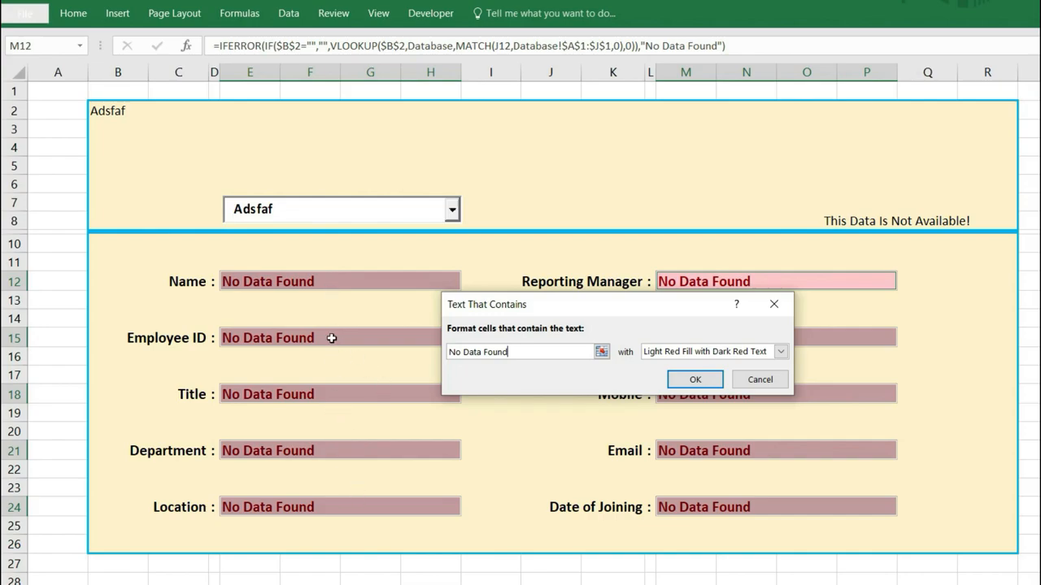
Try a custom format for the rule, then apply it with Light Red Fill with Dark Red Text
{"action": "left_click", "coordinate": [780, 352]}
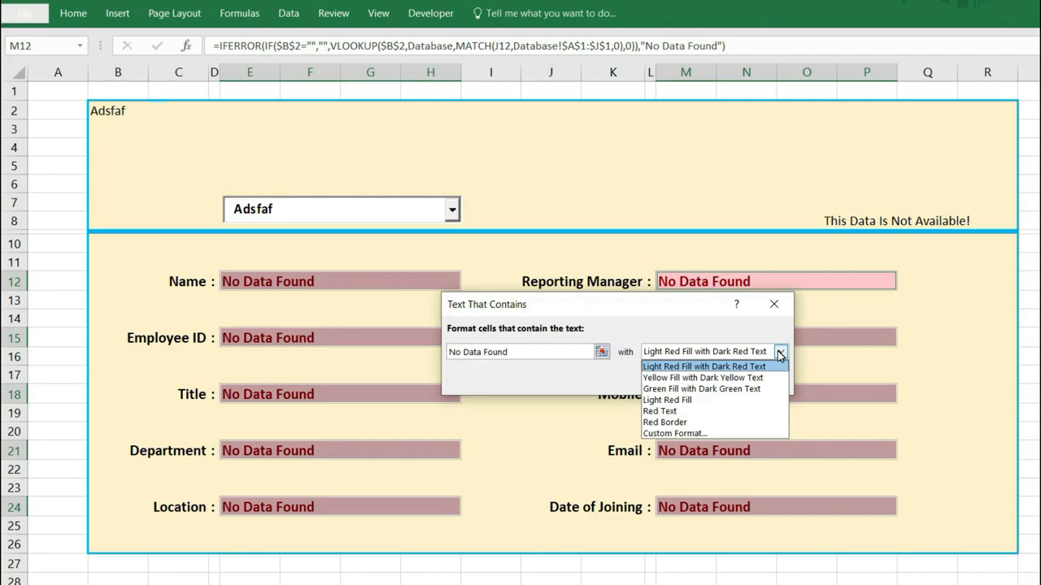
{"action": "left_click", "coordinate": [687, 434]}
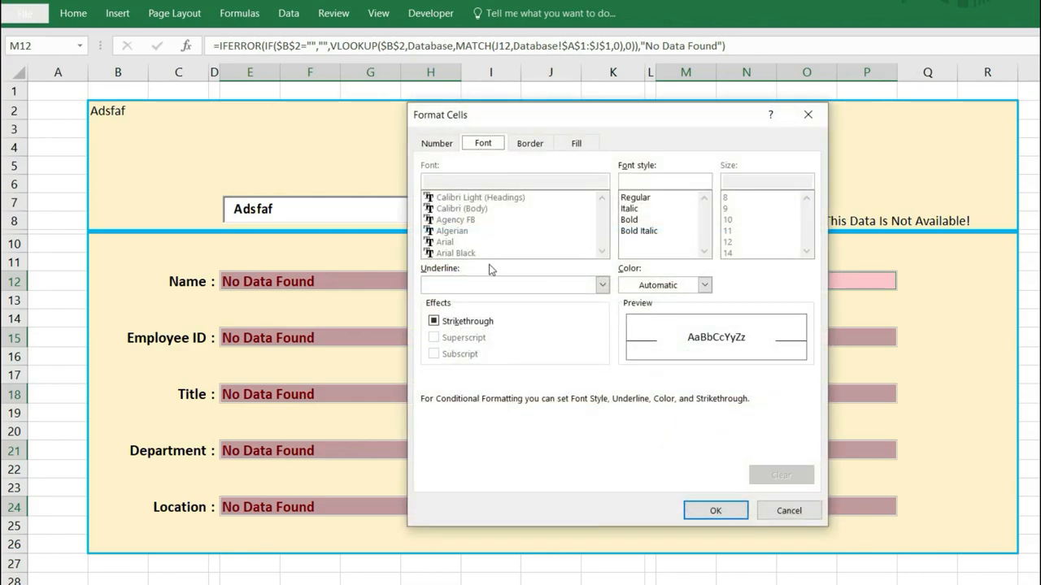
{"action": "left_click", "coordinate": [715, 510]}
{"action": "left_click", "coordinate": [780, 352]}
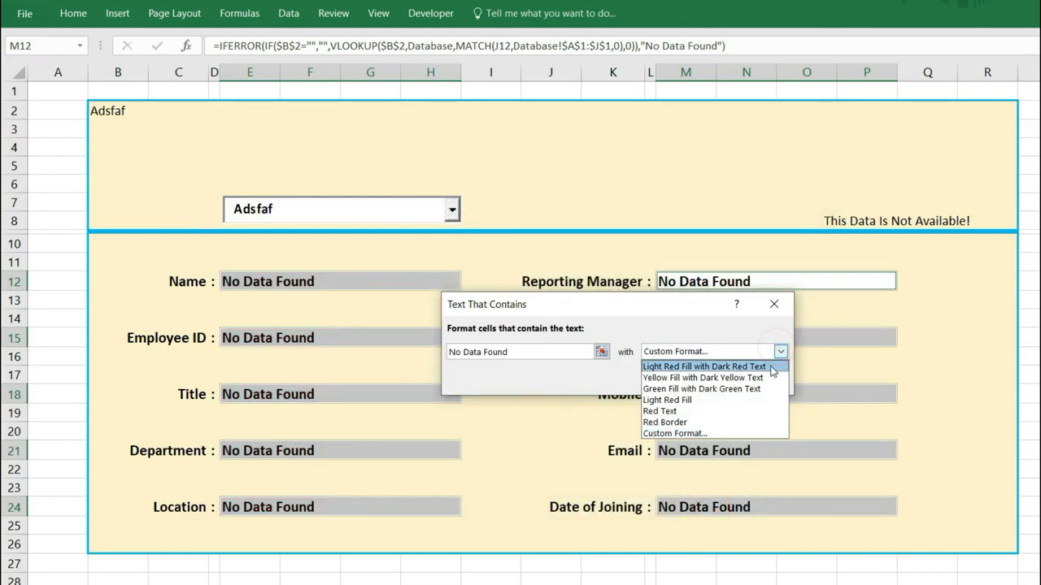
{"action": "left_click", "coordinate": [756, 367]}
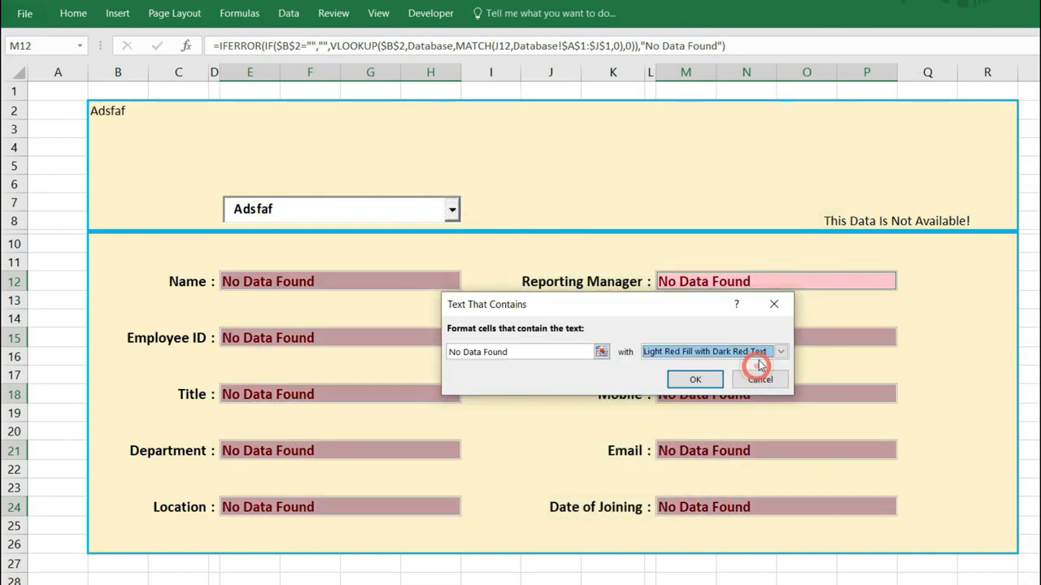
{"action": "left_click", "coordinate": [695, 380]}
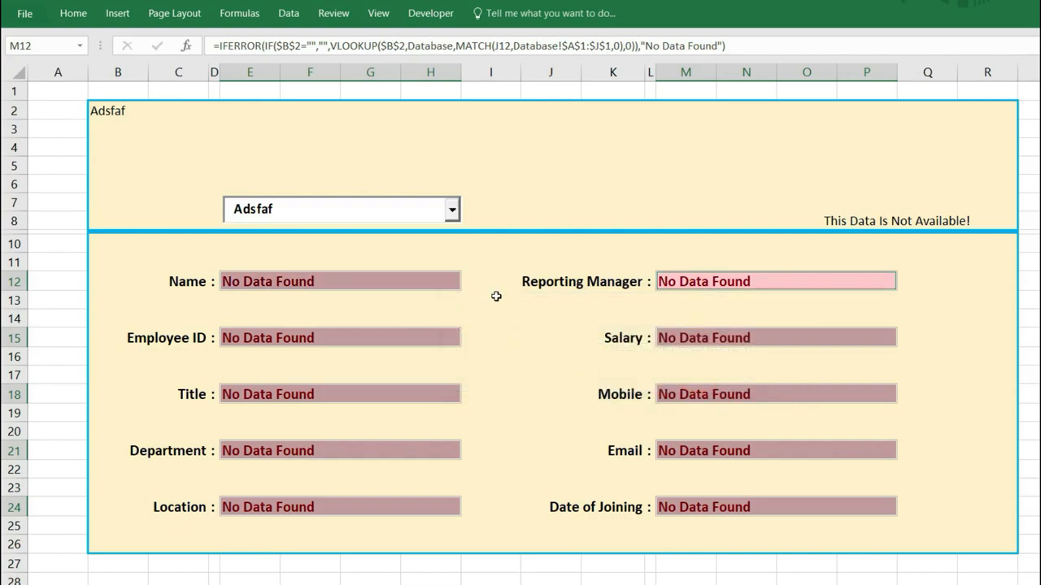
{"action": "left_click", "coordinate": [567, 376]}
Test the conditional formatting by entering an existing employee's name, emptying the combo box and entering the unmatched text Dfafdf
{"action": "double_click", "coordinate": [298, 209]}
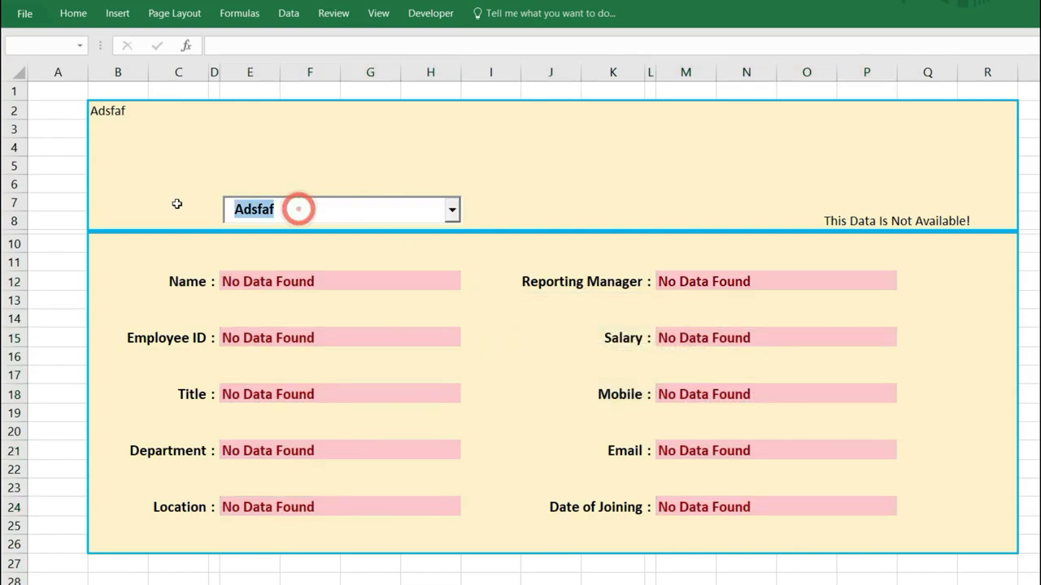
{"action": "type", "text": "Triveni Saxena"}
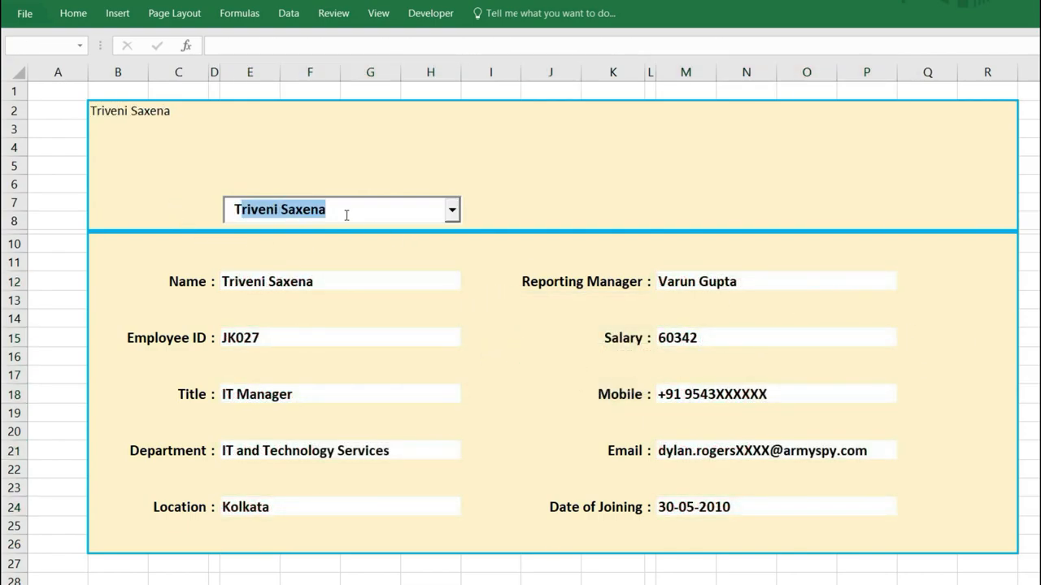
{"action": "key", "text": "Return"}
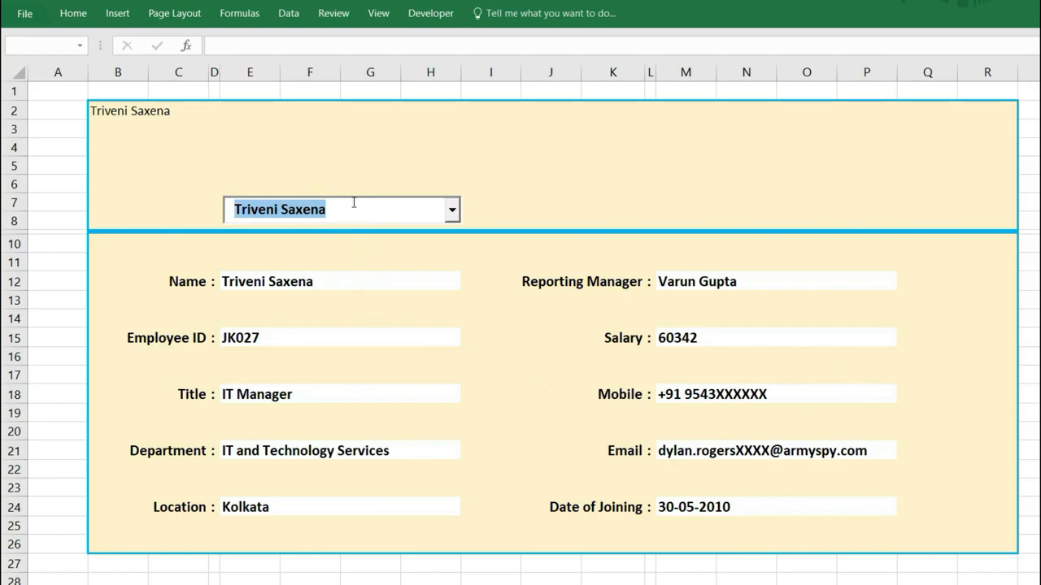
{"action": "key", "text": "Delete"}
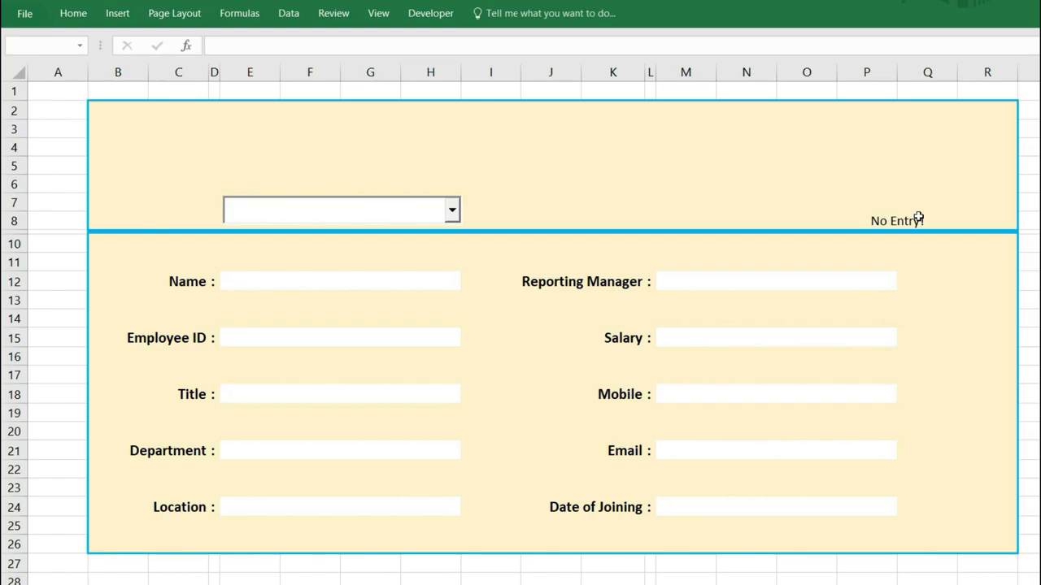
{"action": "type", "text": "Dfafdf"}
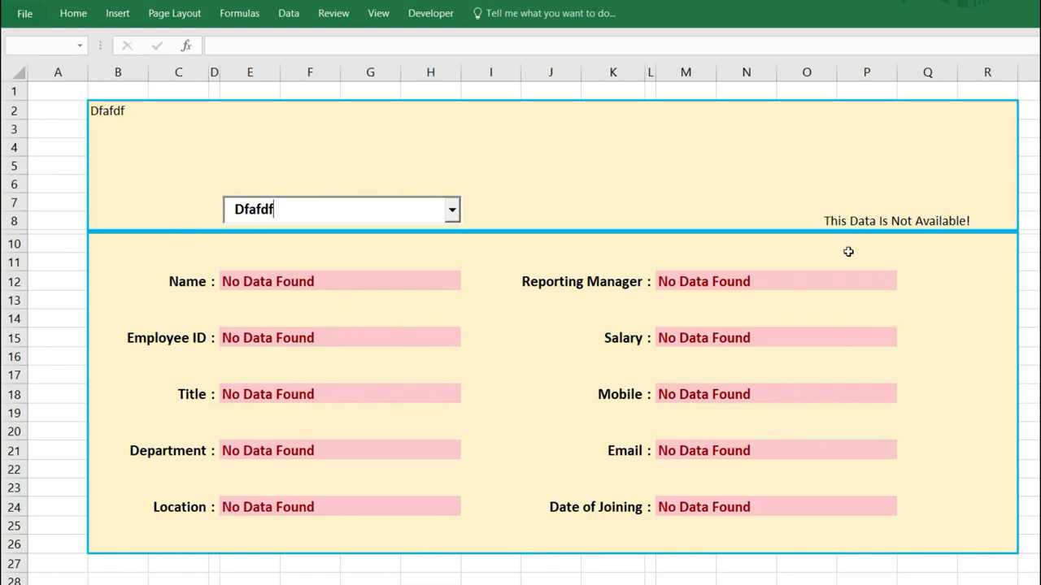
Set the font color of the O8 status message cell to red
{"action": "left_click", "coordinate": [897, 219]}
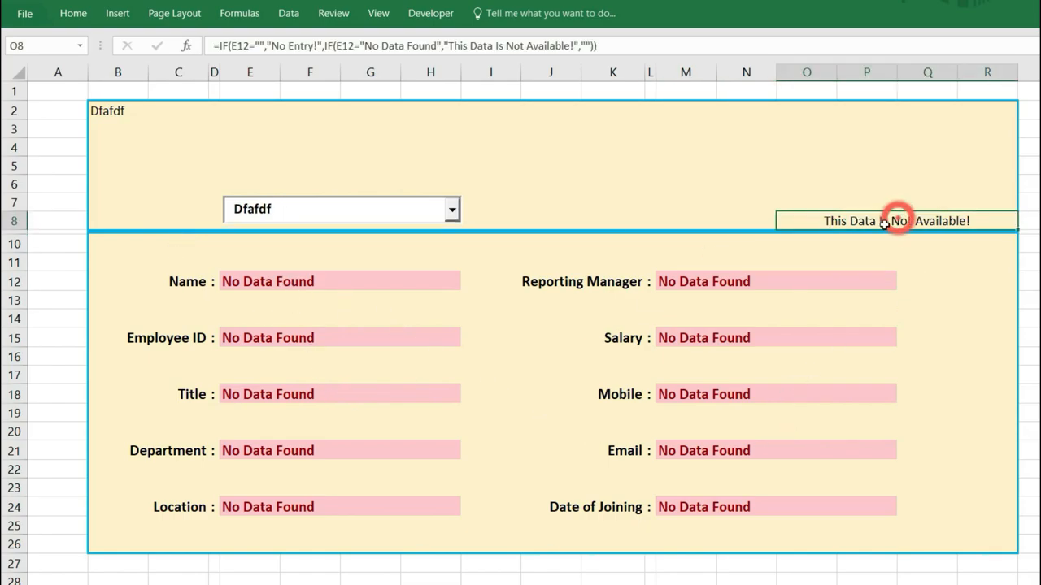
{"action": "left_click", "coordinate": [73, 13]}
{"action": "left_click", "coordinate": [270, 65]}
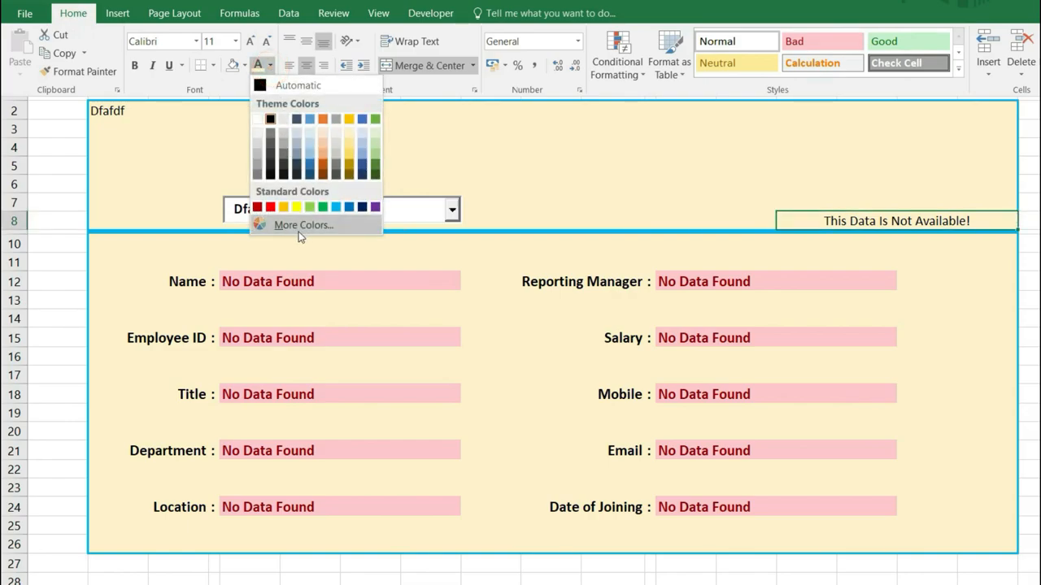
{"action": "left_click", "coordinate": [270, 208]}
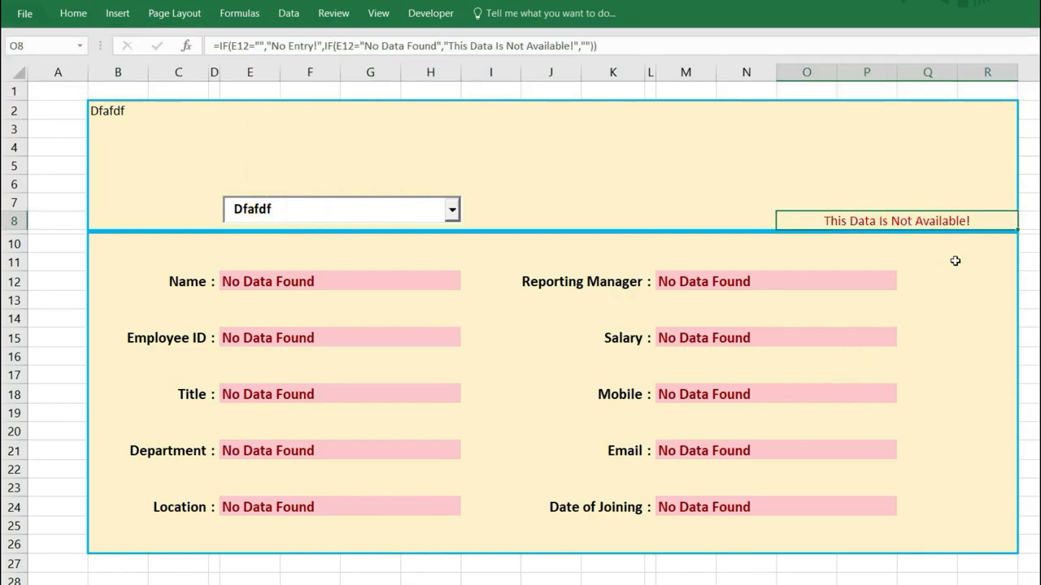
{"action": "left_click", "coordinate": [947, 297]}
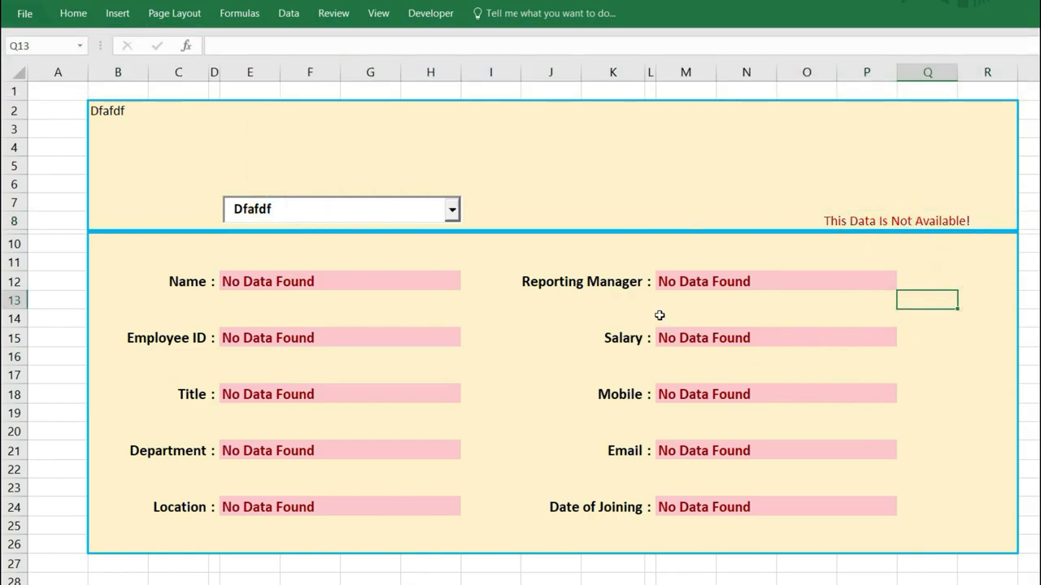
Empty the combo box to check the red status message, then enter an existing employee's name
{"action": "left_click", "coordinate": [293, 212]}
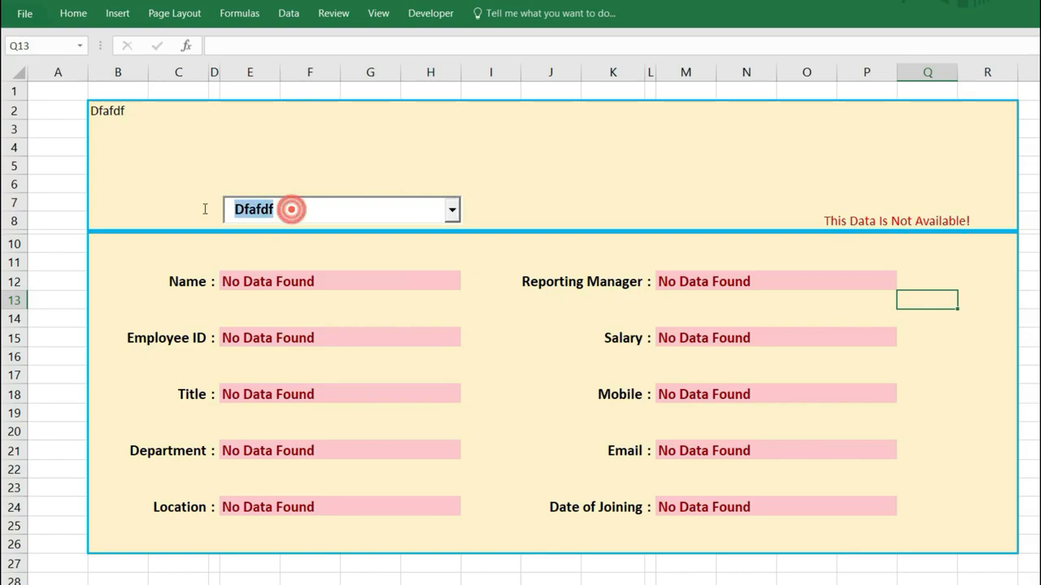
{"action": "key", "text": "BackSpace"}
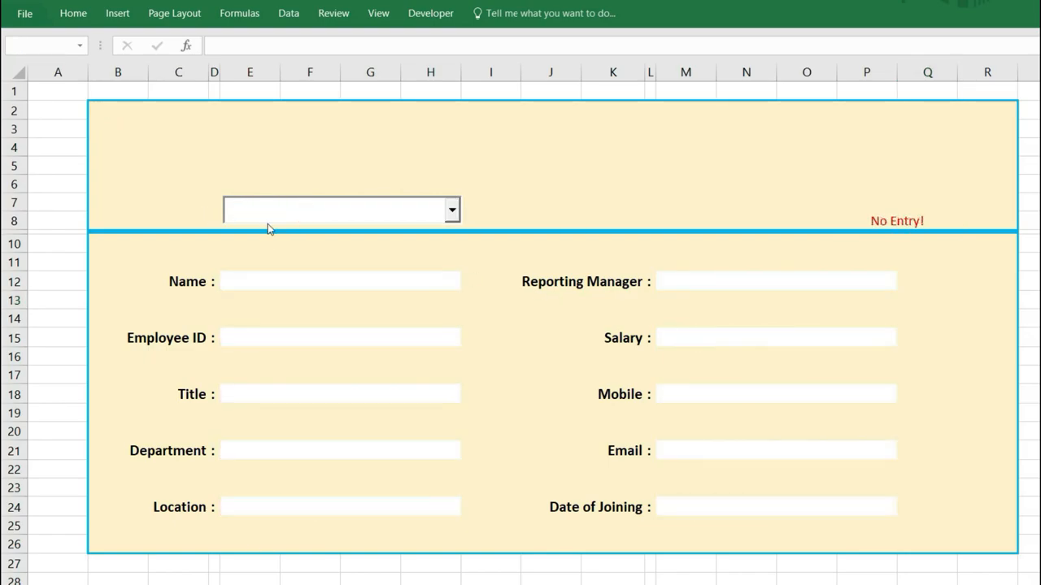
{"action": "type", "text": "Deepika Singh"}
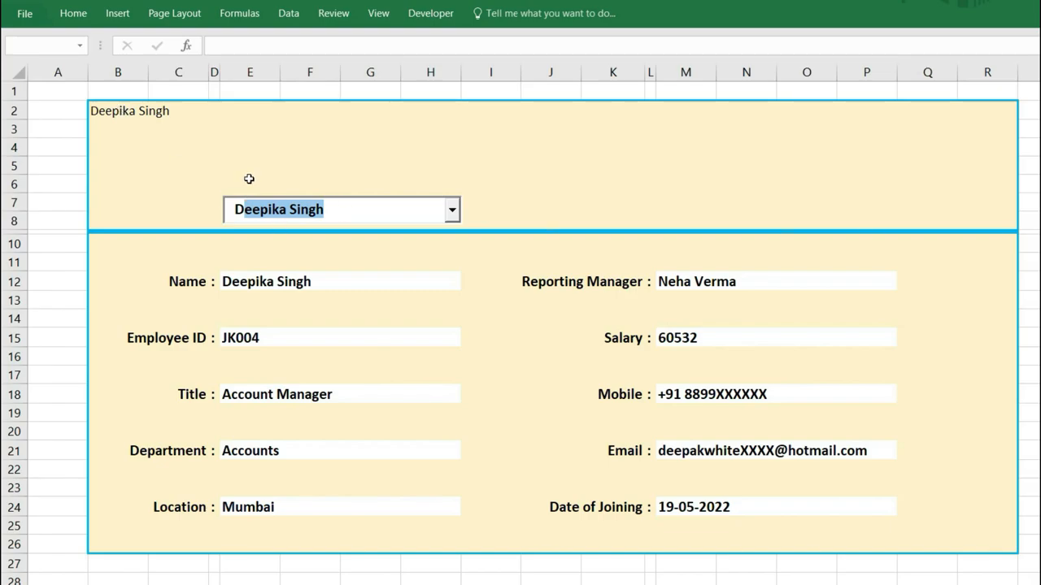
Hide the linked name in cell B2 by setting its font color to the light gold of the form background
{"action": "left_click", "coordinate": [117, 111]}
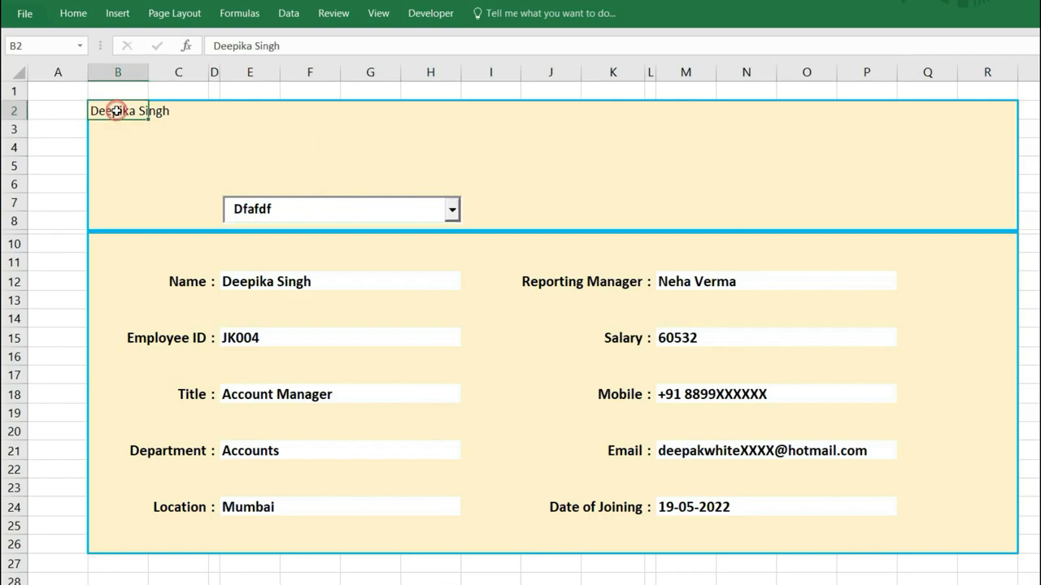
{"action": "left_click", "coordinate": [74, 13]}
{"action": "left_click", "coordinate": [270, 67]}
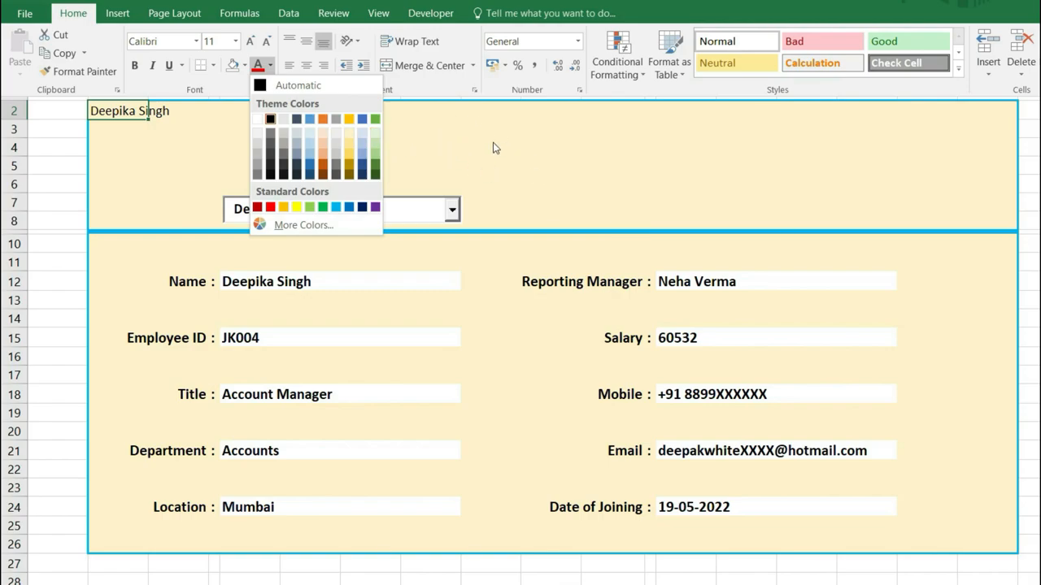
{"action": "left_click", "coordinate": [349, 134]}
{"action": "left_click", "coordinate": [135, 147]}
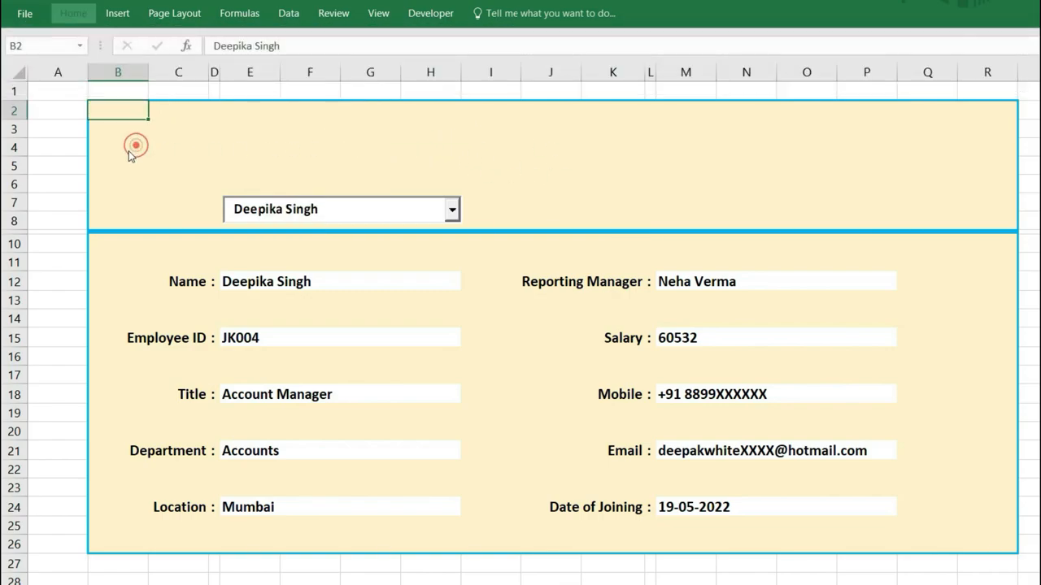
Choose another employee from the combo box list to check the completed lookup fields
{"action": "left_click", "coordinate": [452, 210]}
{"action": "left_click", "coordinate": [315, 328]}
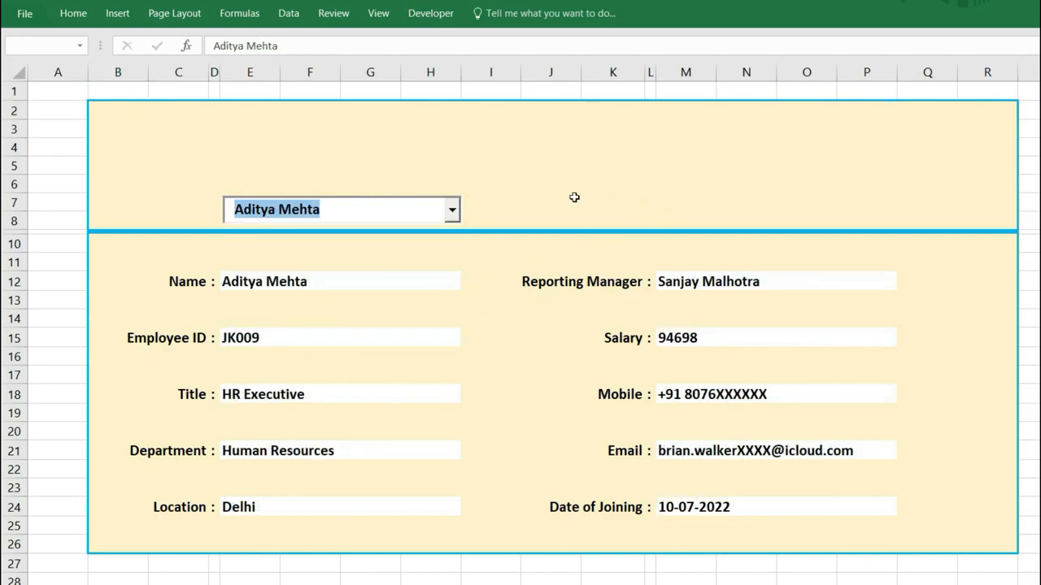
{"action": "left_click", "coordinate": [545, 198]}
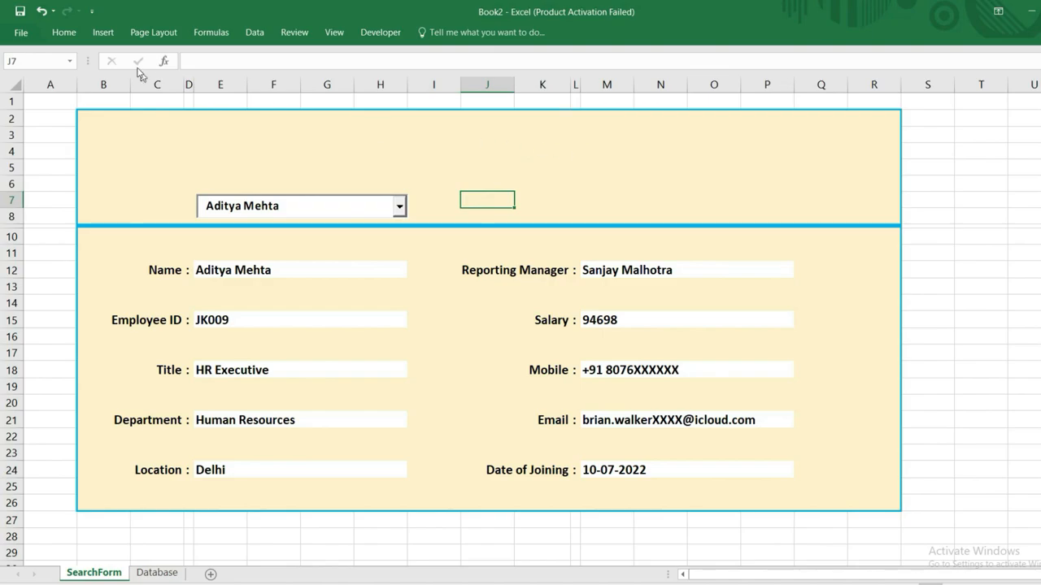
Insert a black shadowed WordArt title with the text Search Form
{"action": "left_click", "coordinate": [103, 32]}
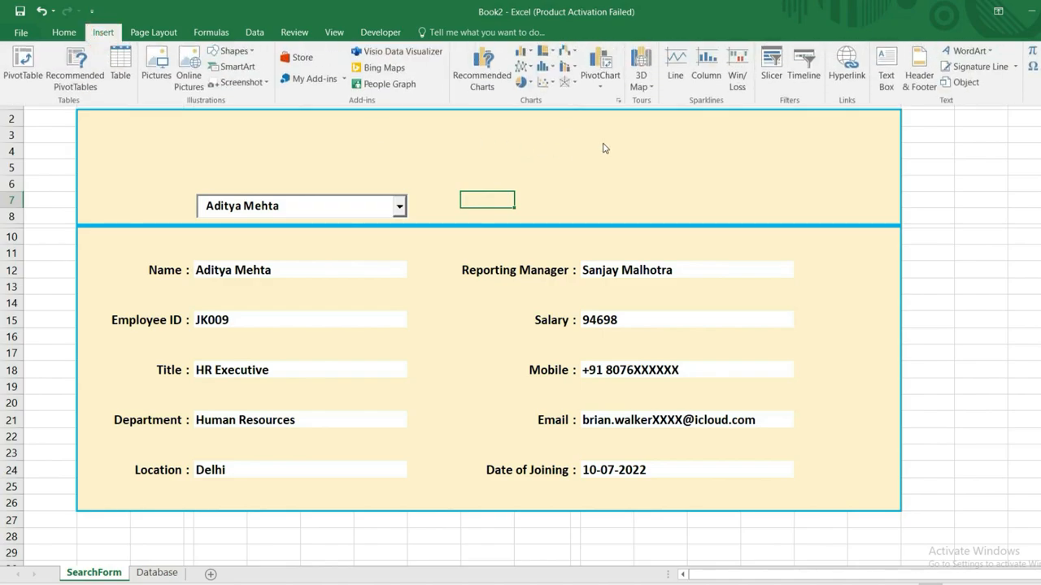
{"action": "left_click", "coordinate": [989, 52]}
{"action": "left_click", "coordinate": [916, 85]}
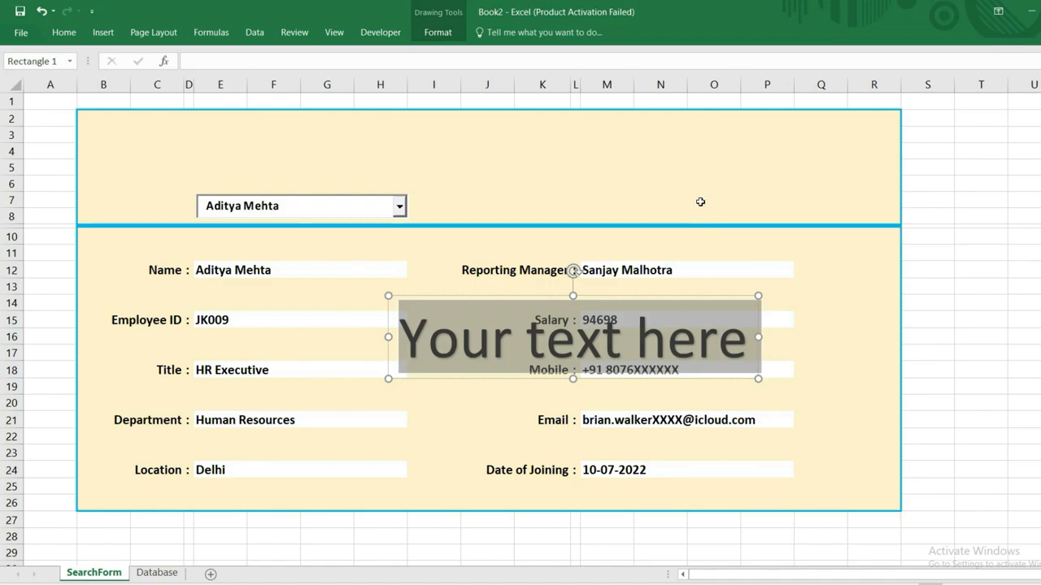
{"action": "type", "text": "Search"}
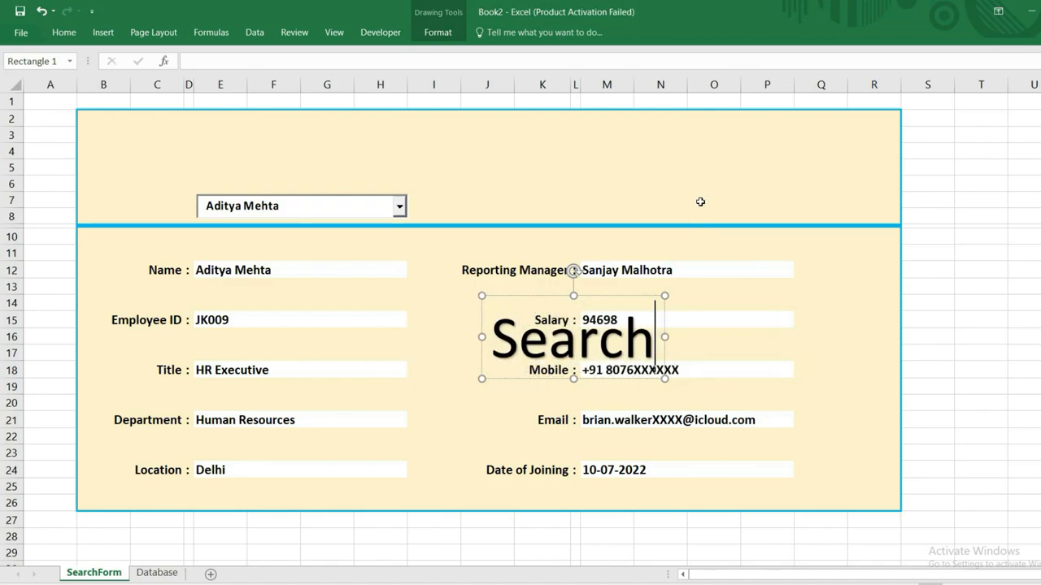
{"action": "type", "text": " Form"}
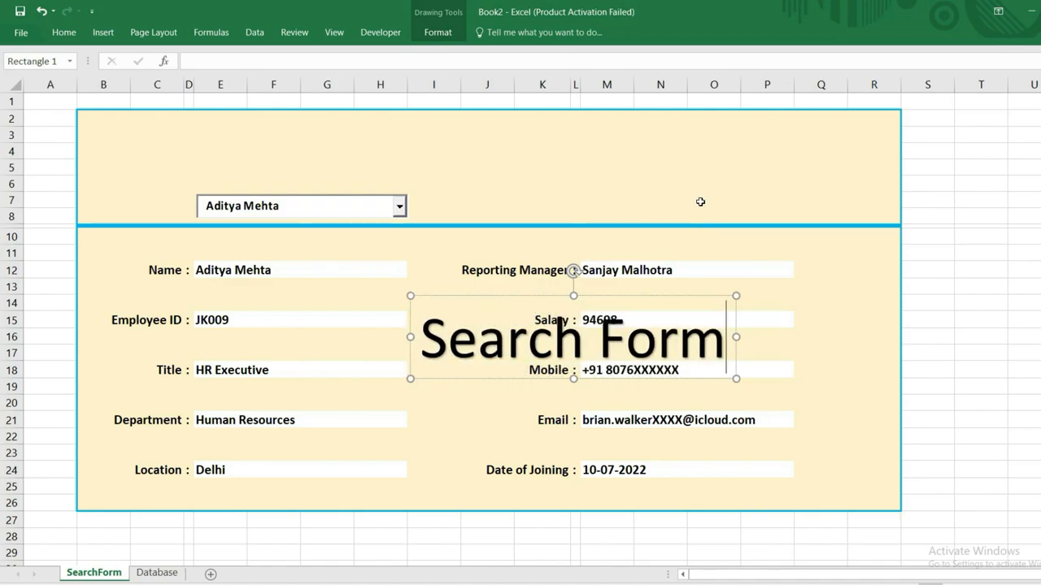
Reduce the Search Form title to 40 pt and move it up into the form's header band
{"action": "triple_click", "coordinate": [720, 340]}
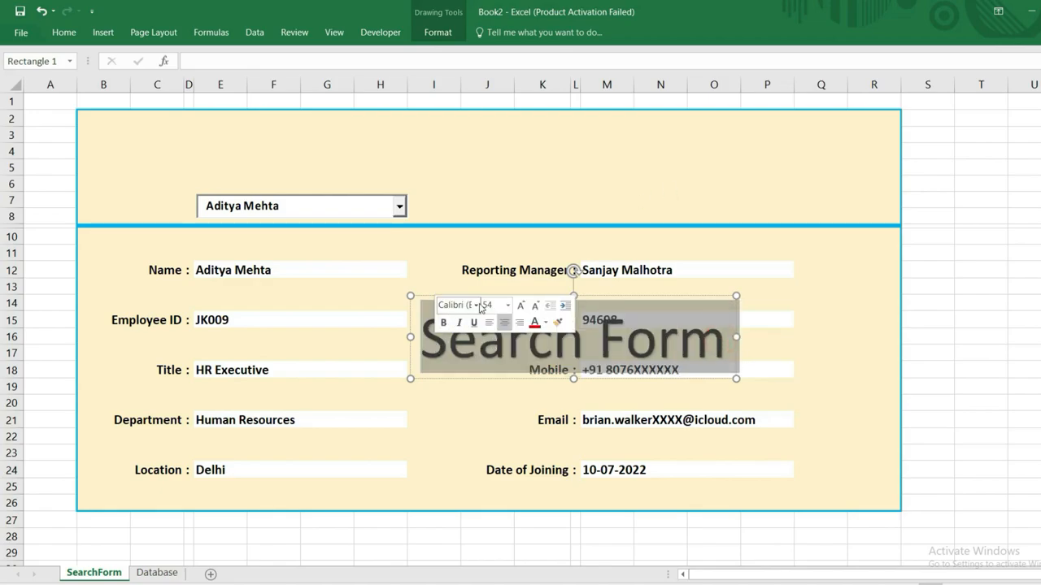
{"action": "left_click", "coordinate": [535, 306]}
{"action": "left_click", "coordinate": [535, 305]}
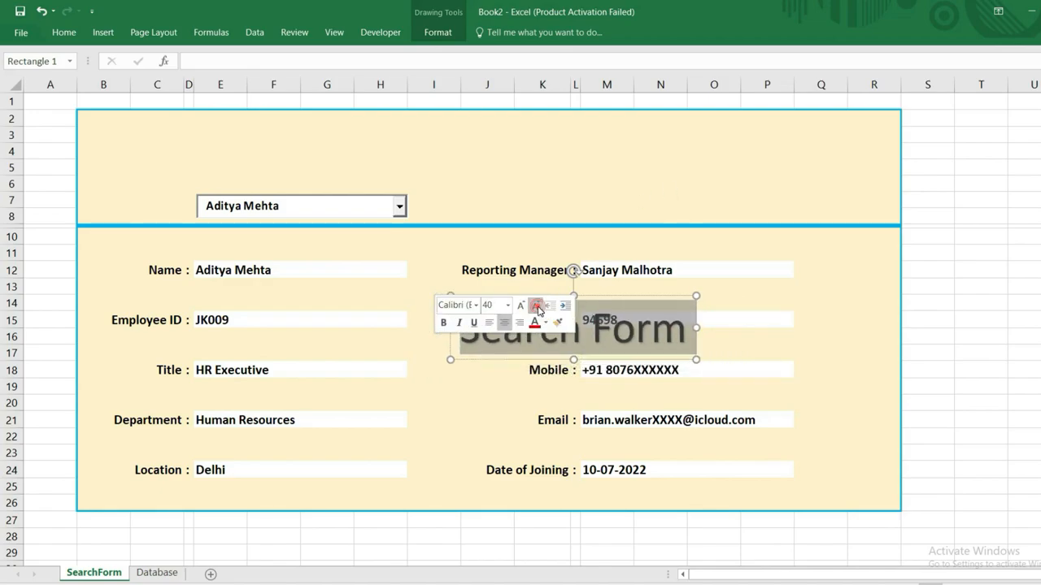
{"action": "left_click", "coordinate": [535, 305]}
{"action": "left_click_drag", "start_coordinate": [639, 296], "coordinate": [621, 109]}
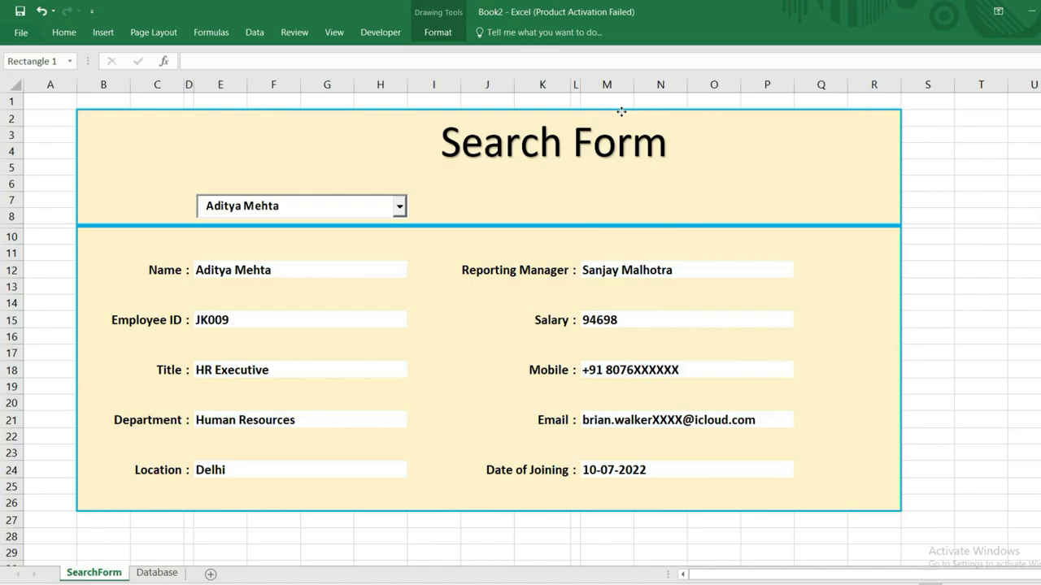
Change the title's font to Arial Rounded MT Bold and shift it slightly to center it in the header band
{"action": "triple_click", "coordinate": [667, 144]}
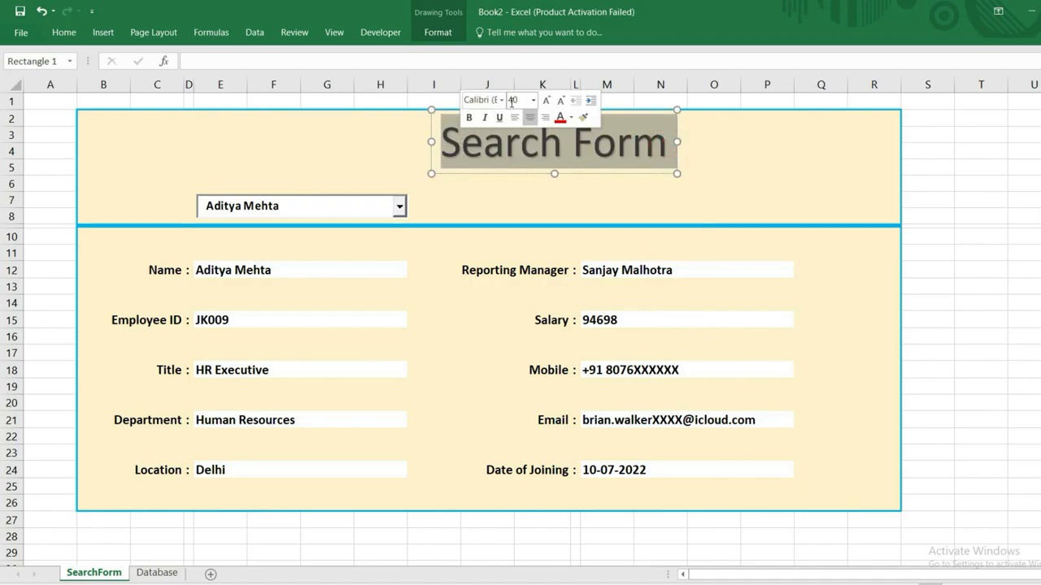
{"action": "left_click", "coordinate": [501, 100]}
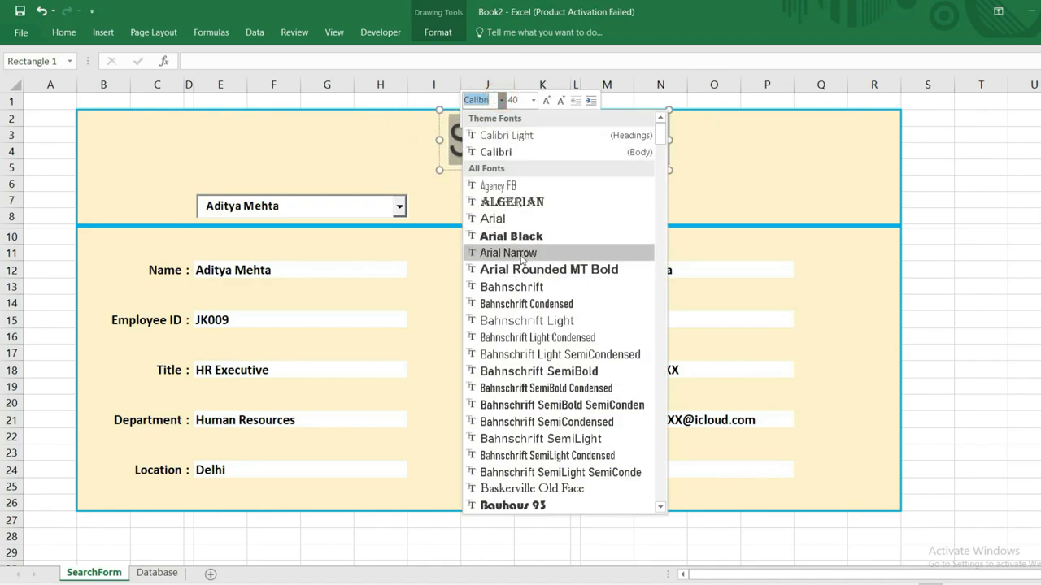
{"action": "left_click", "coordinate": [513, 270]}
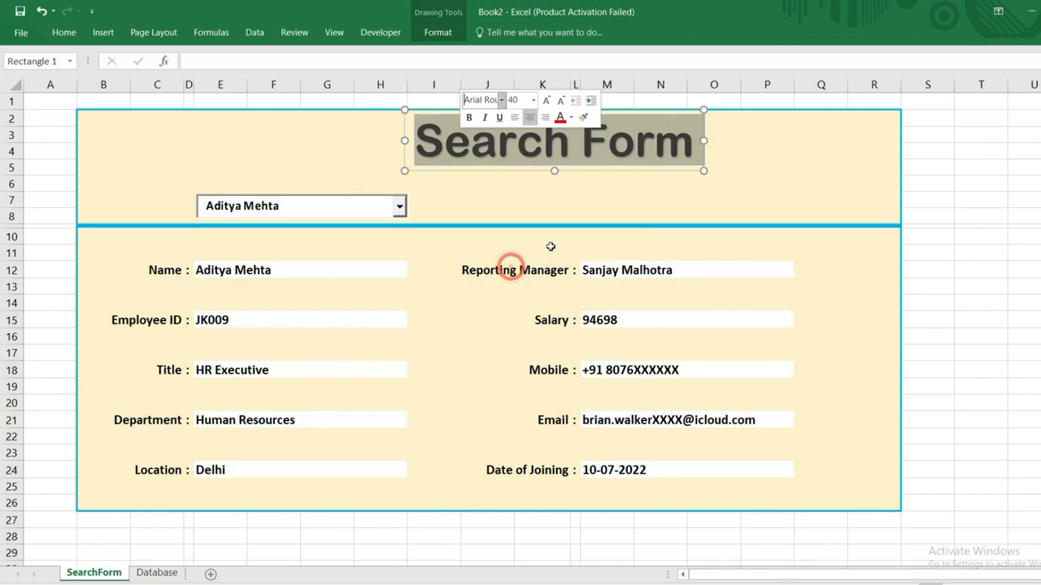
{"action": "left_click", "coordinate": [608, 185]}
{"action": "left_click", "coordinate": [653, 170]}
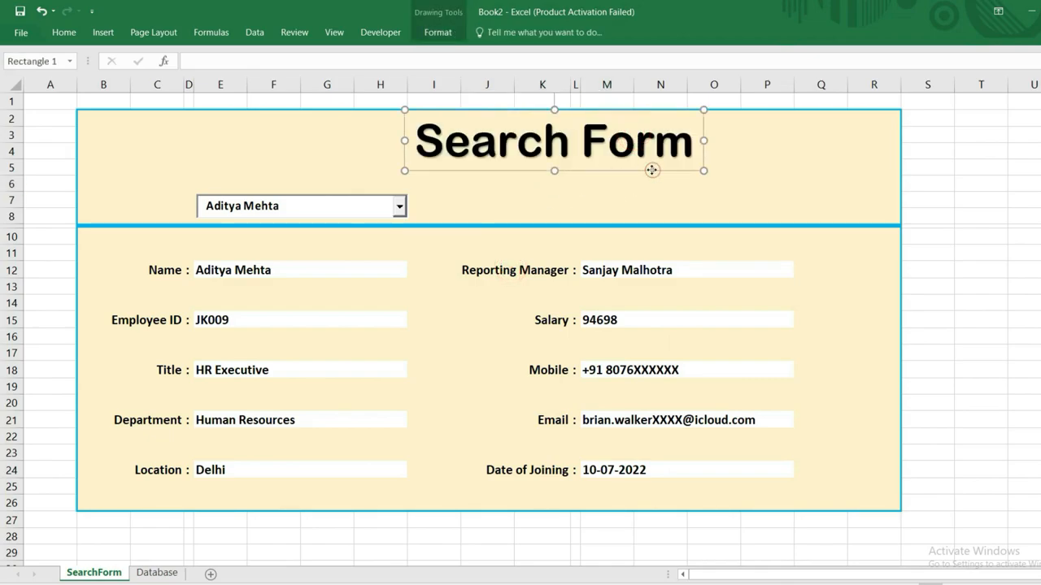
{"action": "left_click_drag", "start_coordinate": [652, 169], "coordinate": [618, 165]}
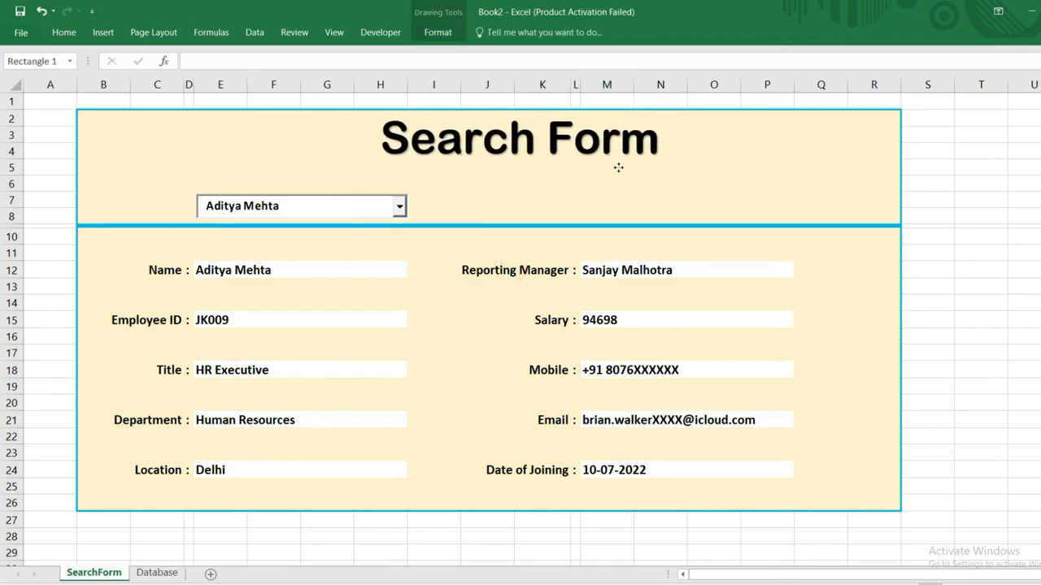
{"action": "left_click", "coordinate": [718, 200]}
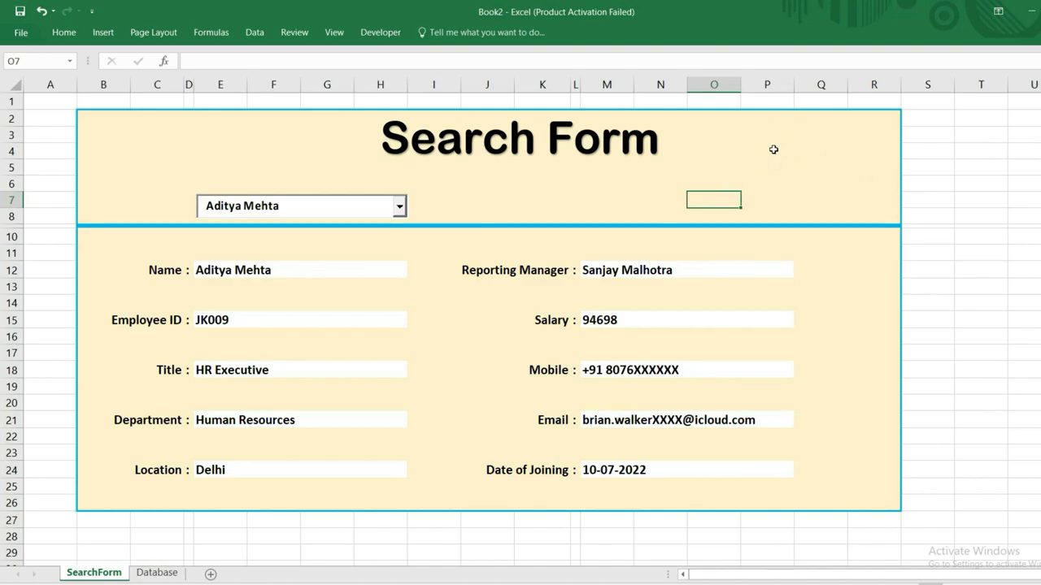
Search online pictures for computer operator and insert the black-and-gray icon of a person sitting at a computer desk
{"action": "left_click", "coordinate": [103, 33]}
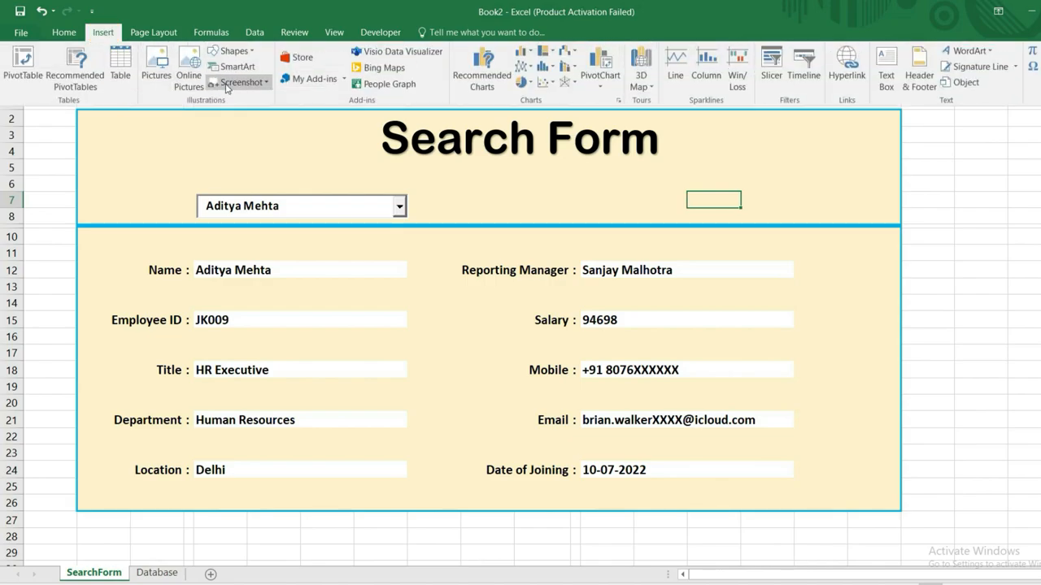
{"action": "left_click", "coordinate": [192, 81]}
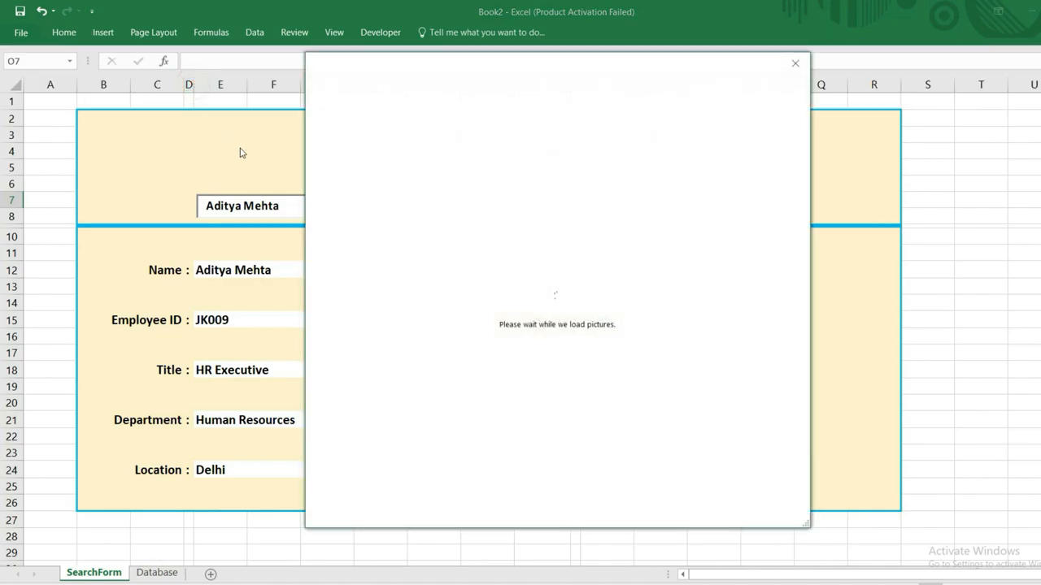
{"action": "left_click", "coordinate": [518, 140]}
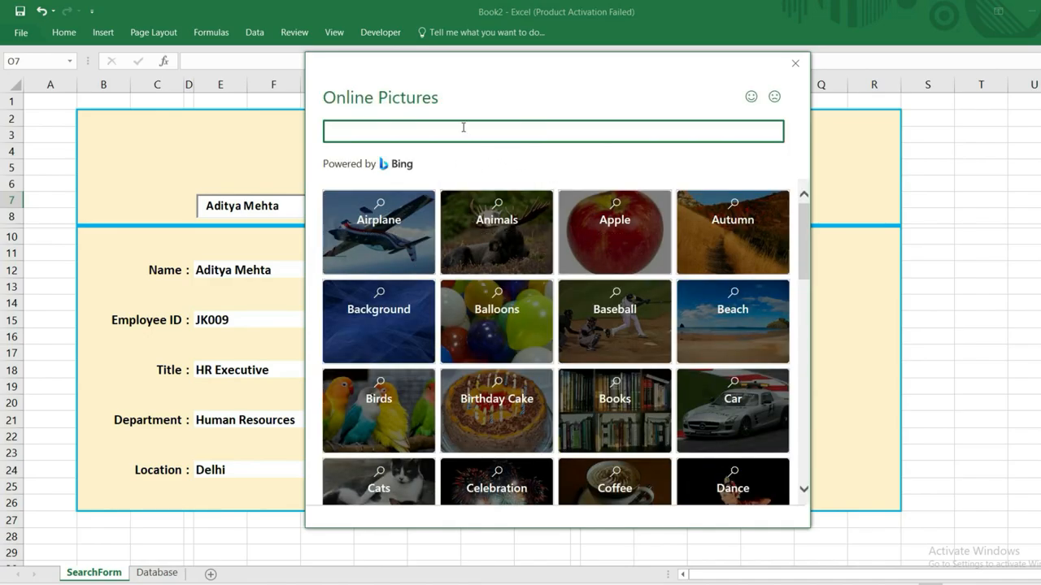
{"action": "type", "text": "computer operator"}
{"action": "key", "text": "Return"}
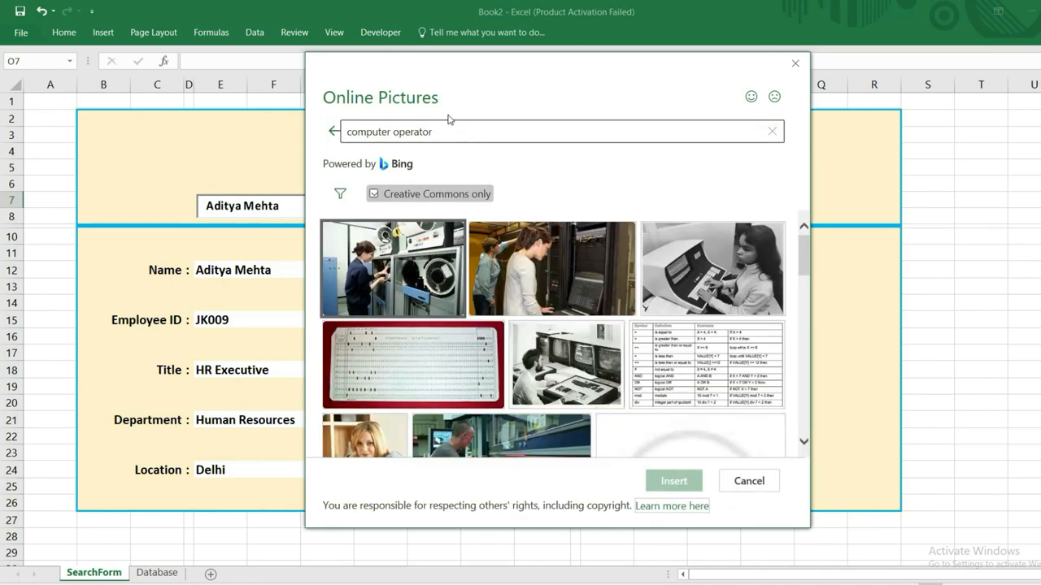
{"action": "scroll", "coordinate": [529, 281], "scroll_direction": "down", "scroll_amount": 5}
{"action": "left_click", "coordinate": [371, 321]}
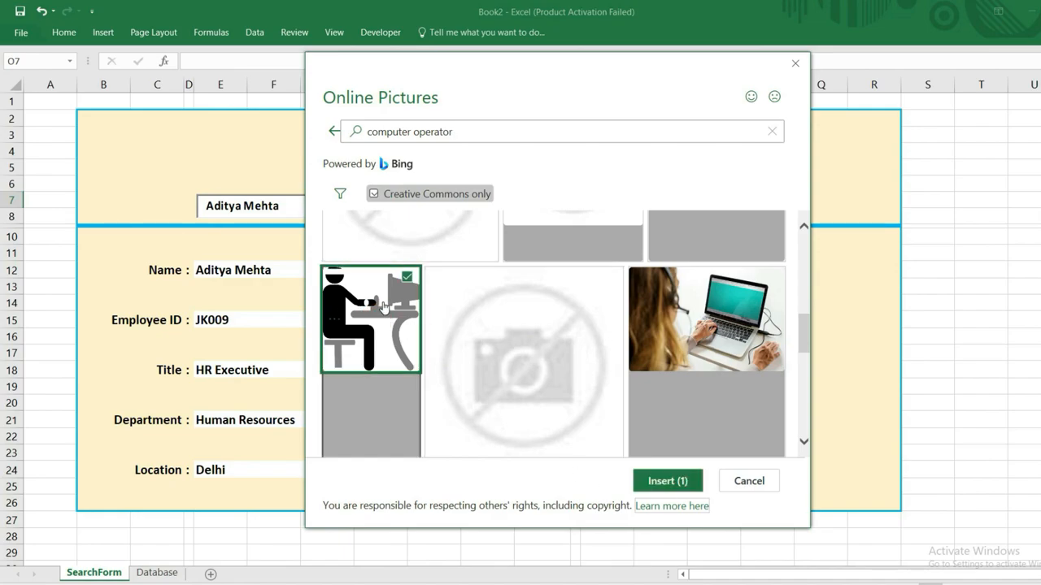
{"action": "left_click", "coordinate": [674, 483]}
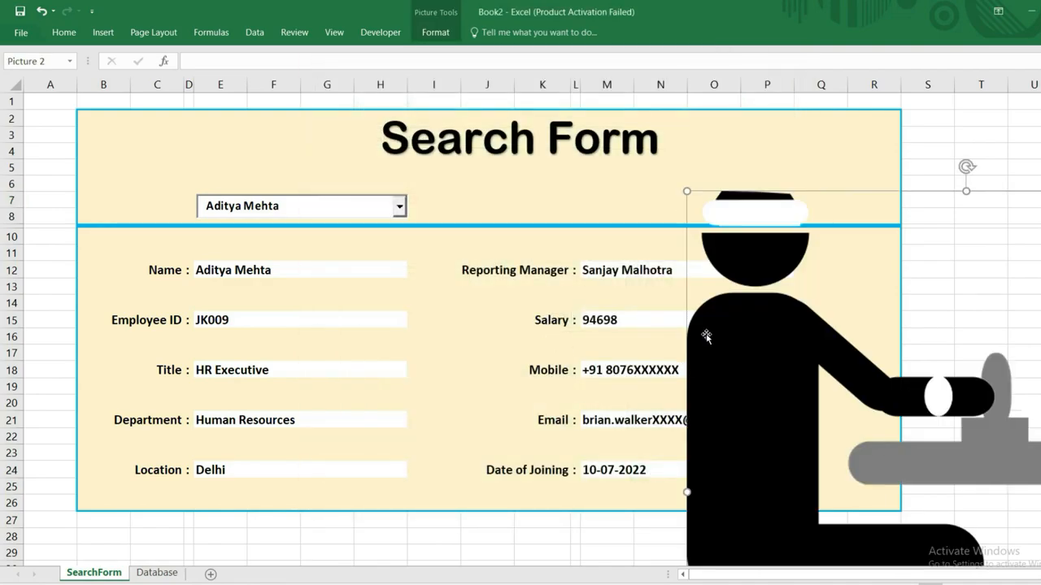
Shrink the operator picture, mirror it horizontally so the person faces the title, and place it in the header's upper-right corner around columns Q and R
{"action": "left_click_drag", "start_coordinate": [686, 192], "coordinate": [915, 431]}
{"action": "left_click_drag", "start_coordinate": [915, 428], "coordinate": [829, 372]}
{"action": "left_click_drag", "start_coordinate": [835, 411], "coordinate": [843, 151]}
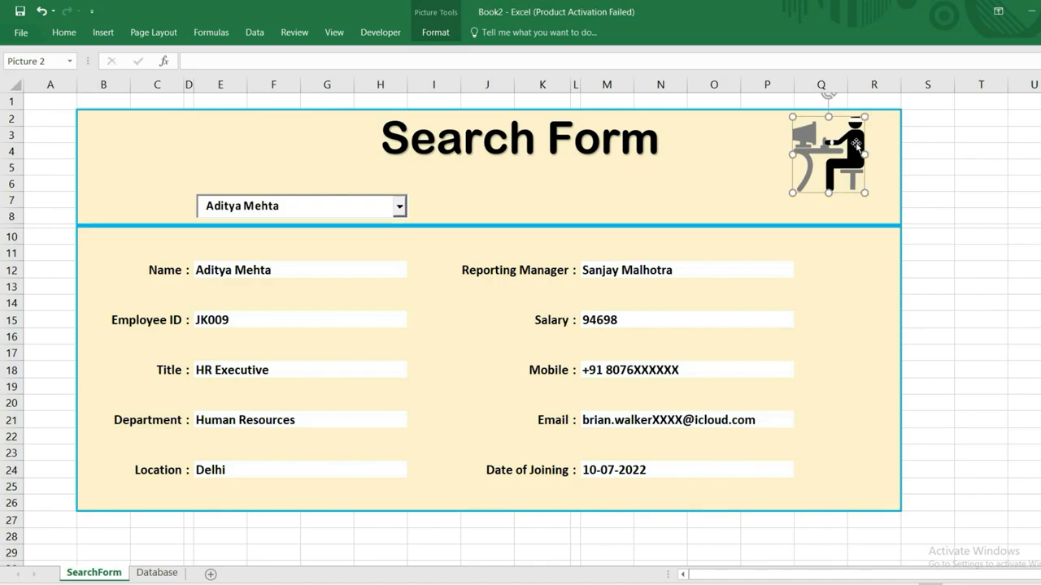
{"action": "left_click", "coordinate": [759, 153]}
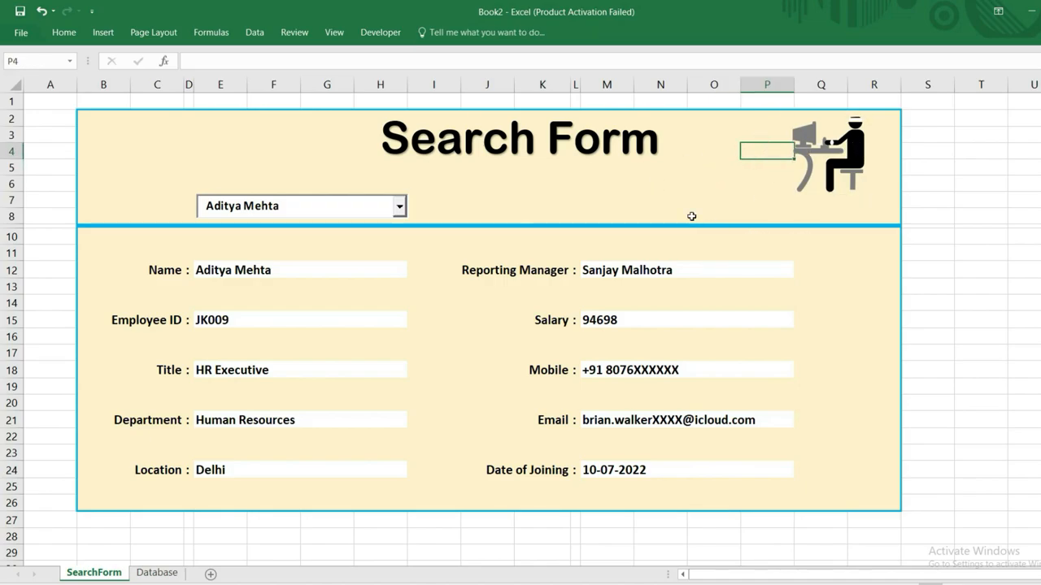